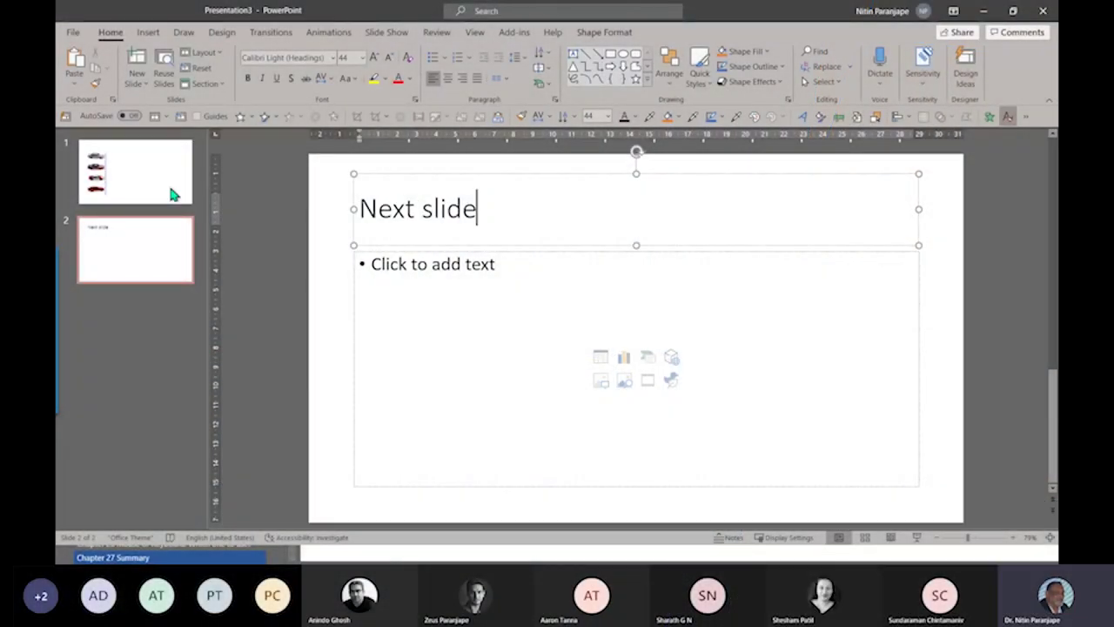
Play the slide show from the car slide, advance to the "Next slide" slide, and return to editing.
click(148, 192)
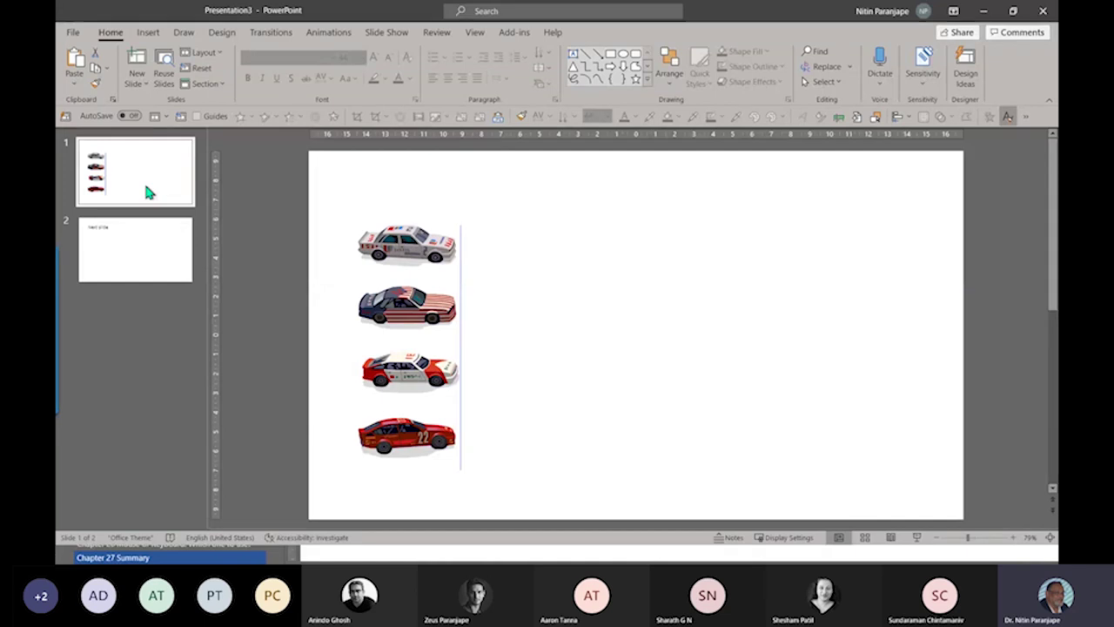
click(915, 539)
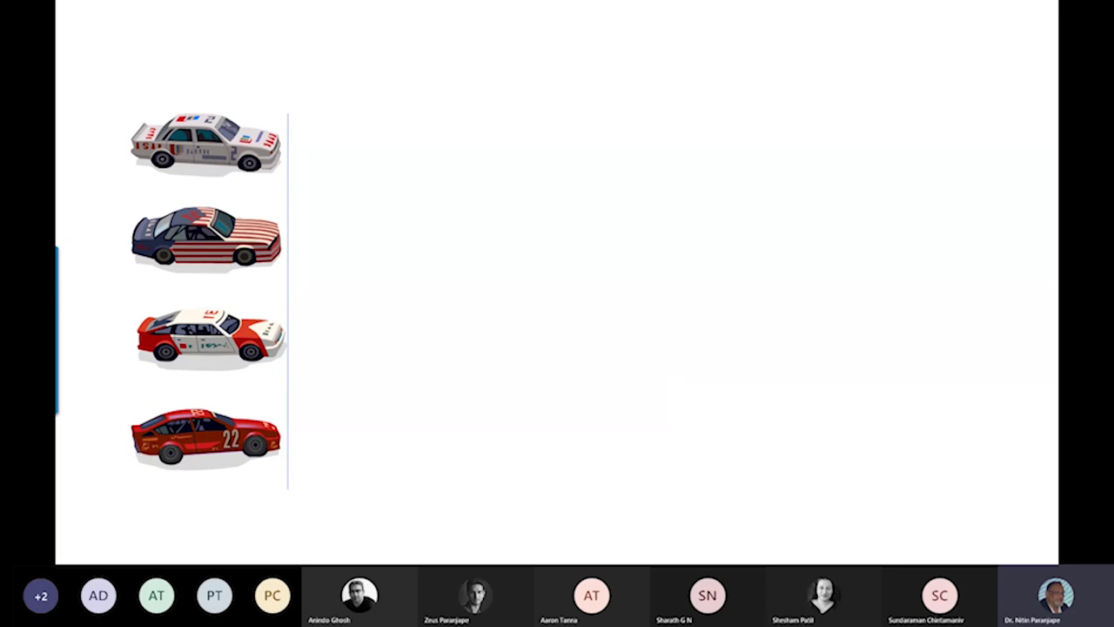
key(Right)
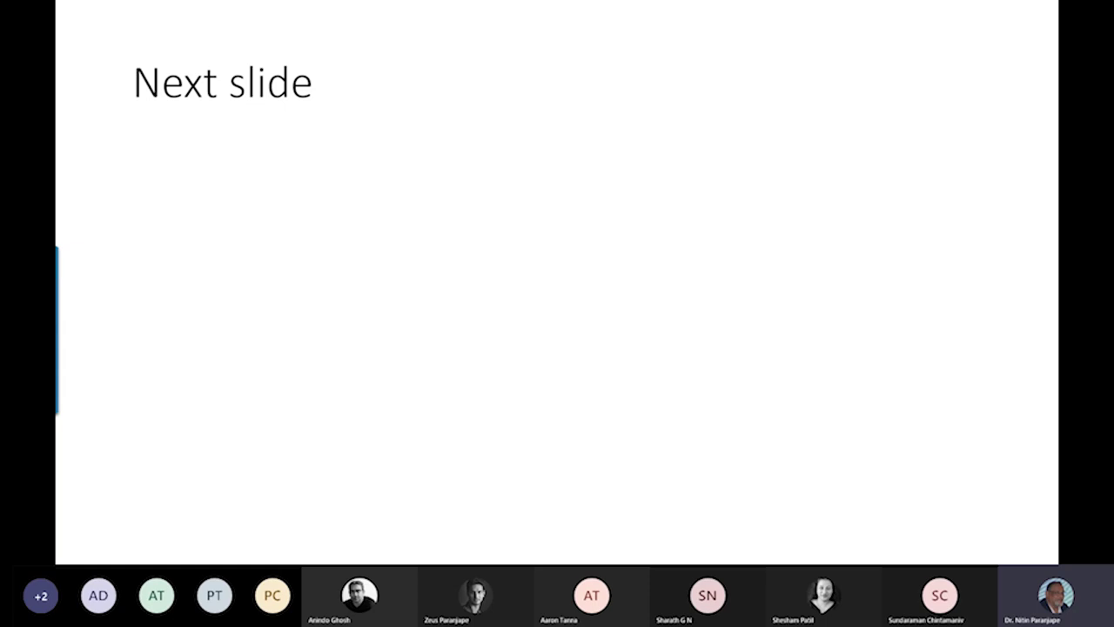
key(Right)
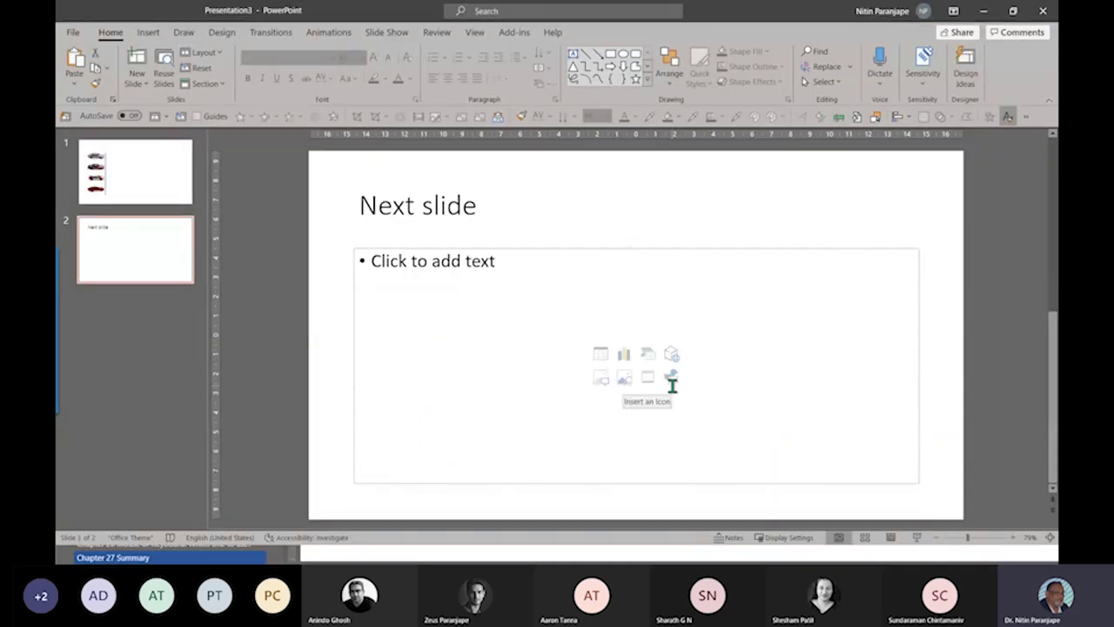
Give slide 2 a solid dark orange background fill.
click(178, 161)
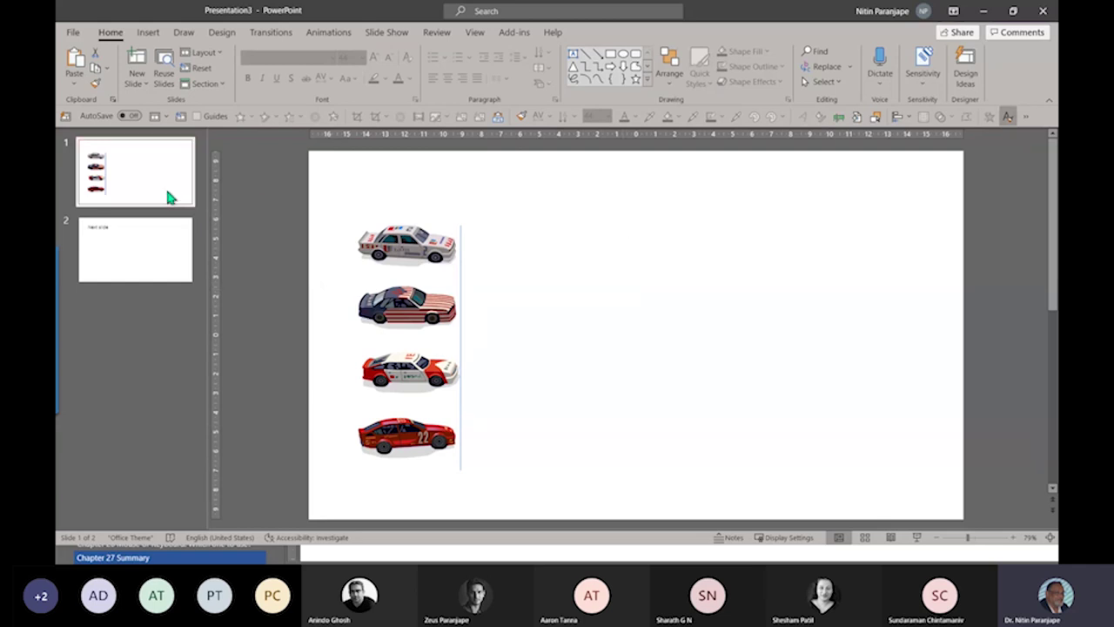
click(160, 252)
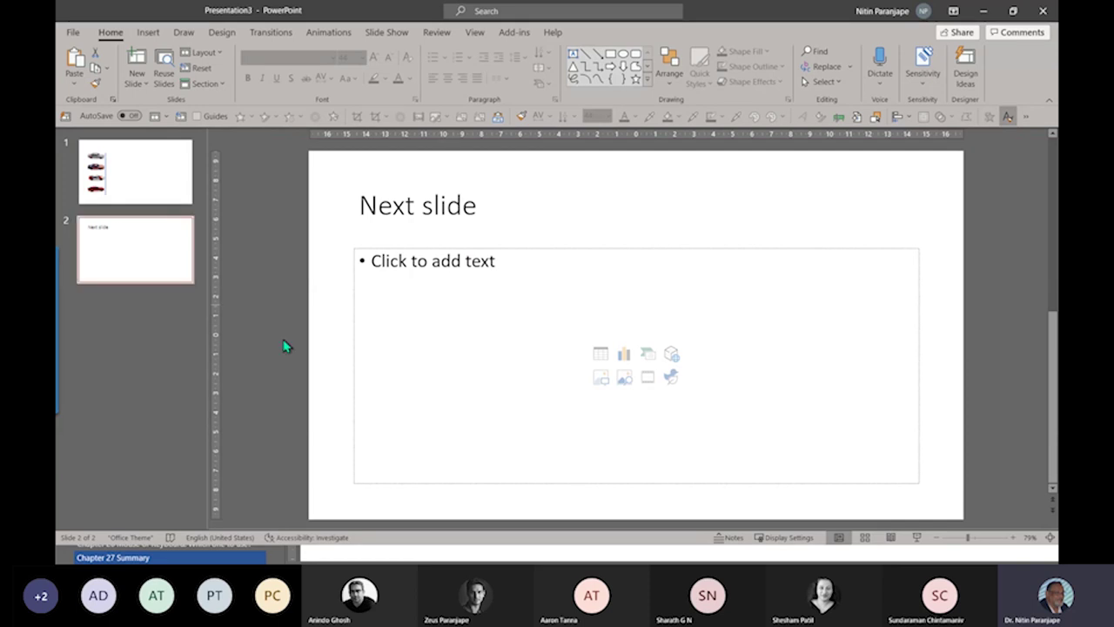
right_click(285, 367)
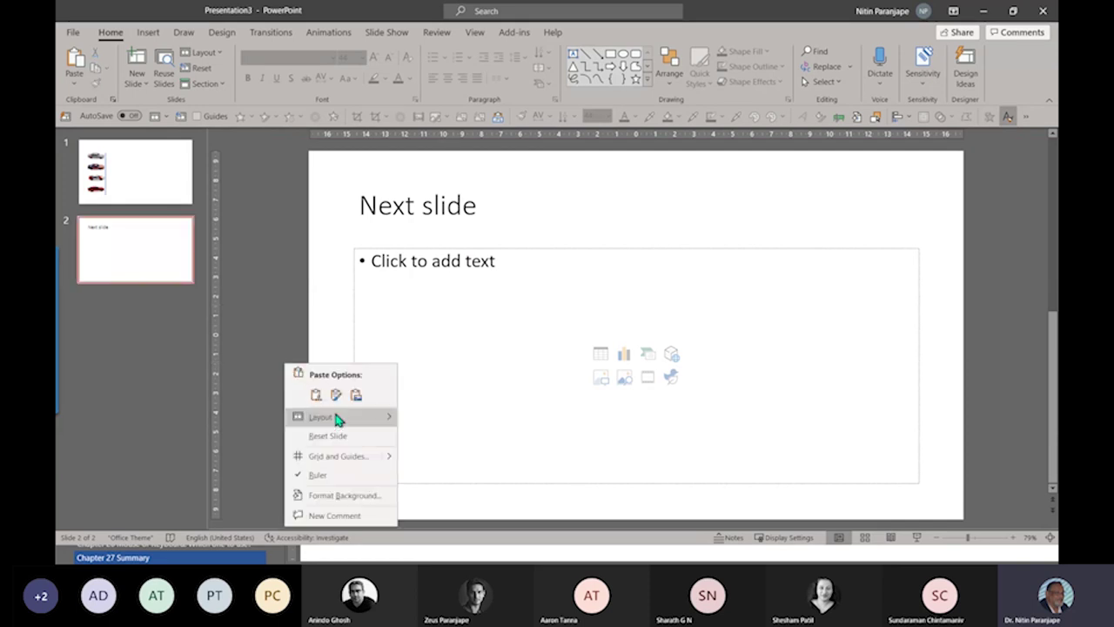
mouse_move(335, 417)
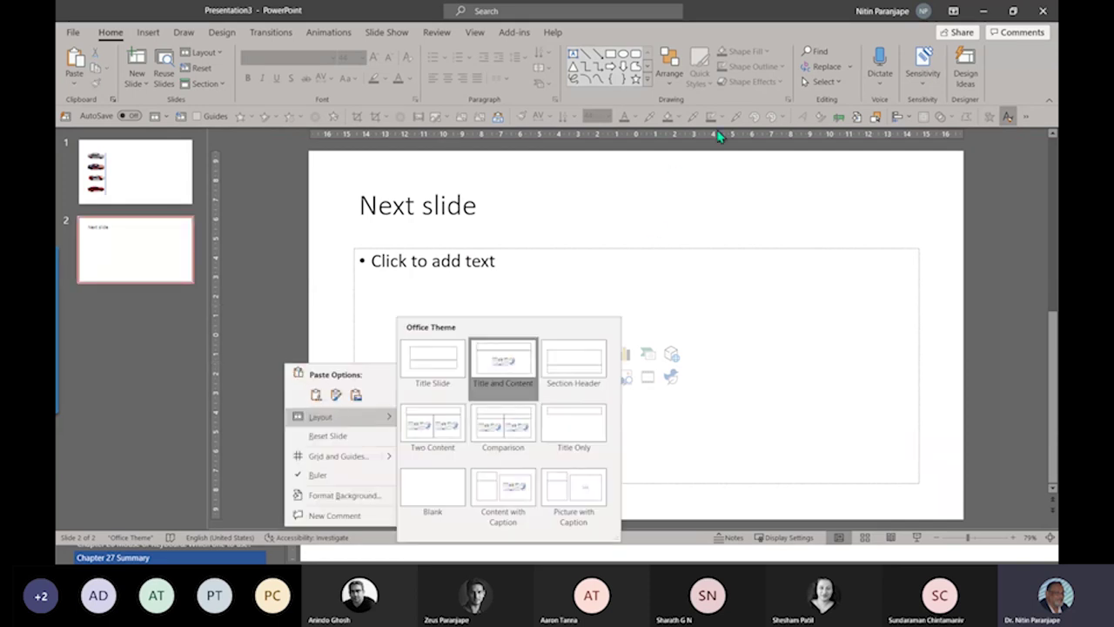
click(857, 118)
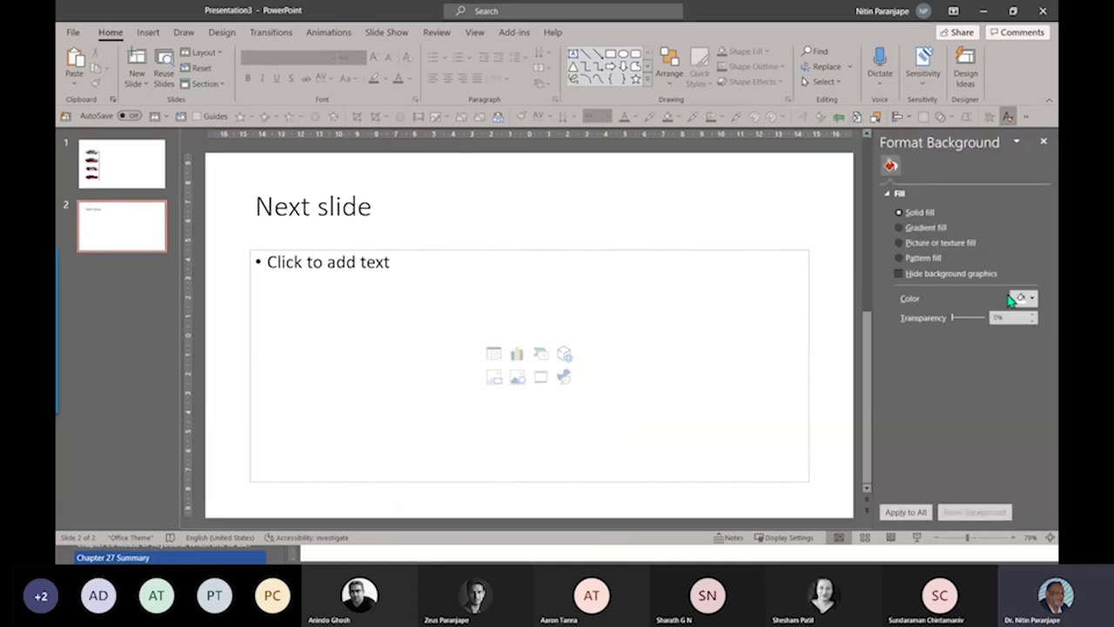
click(1025, 297)
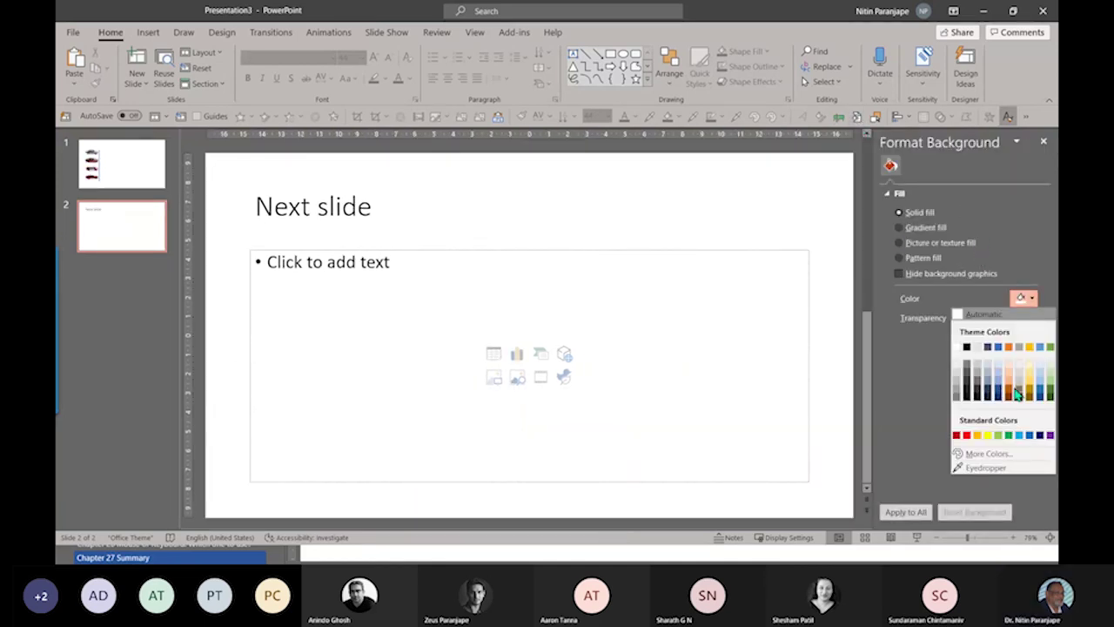
click(1010, 390)
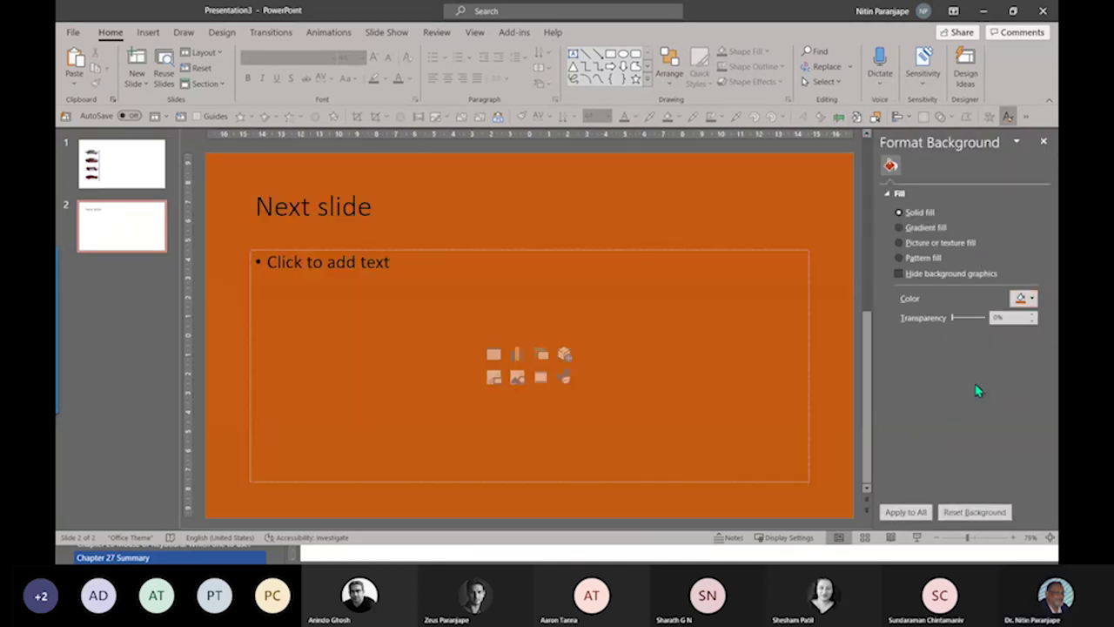
Apply the Push transition to slide 2 and preview it.
click(134, 180)
click(137, 243)
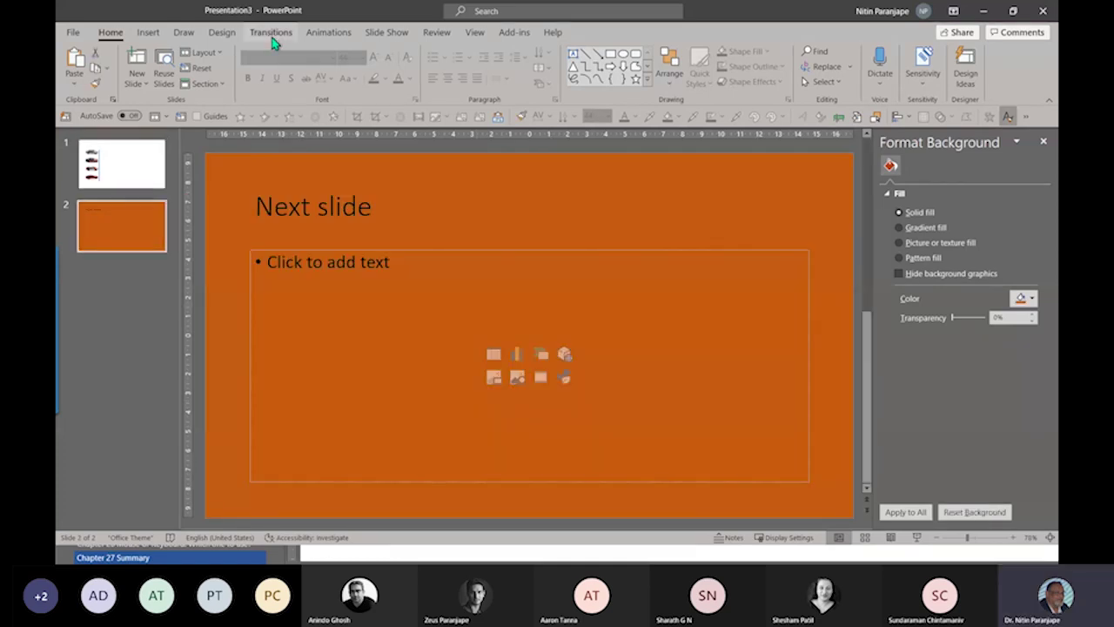
click(271, 32)
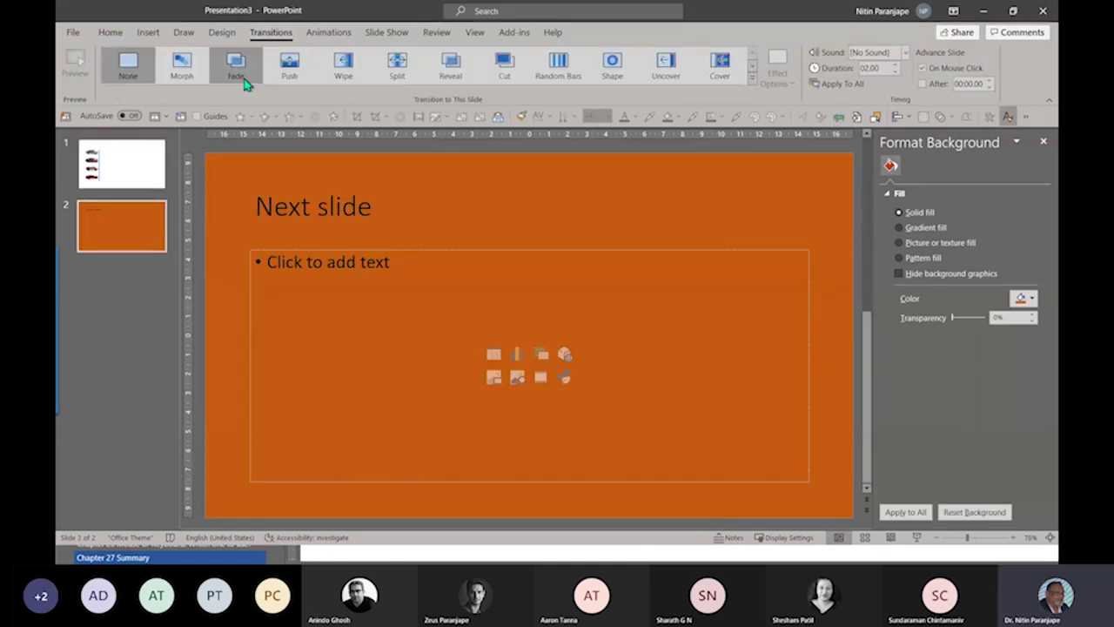
click(290, 83)
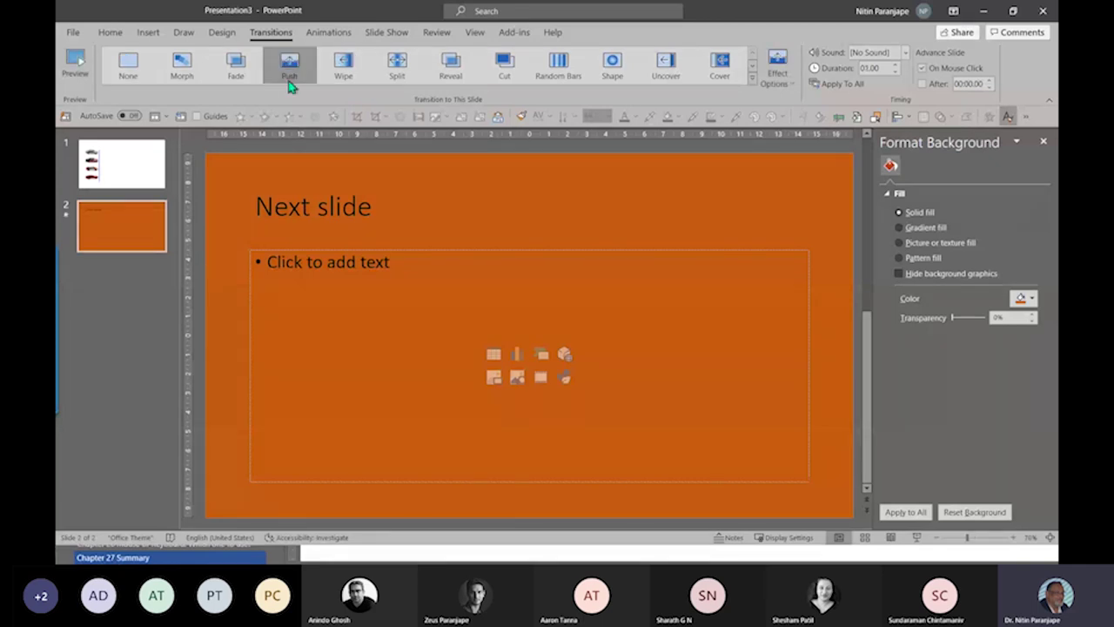
click(83, 79)
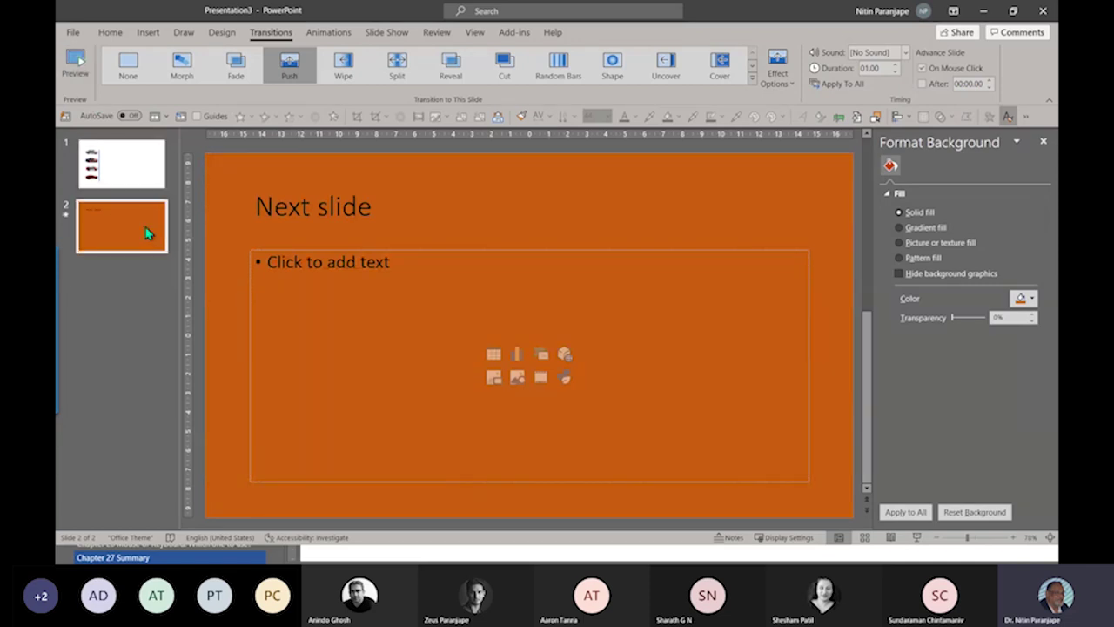
Copy the vertical line beside the cars on slide 1 and place the copy near the slide's right edge as a finish line.
click(137, 165)
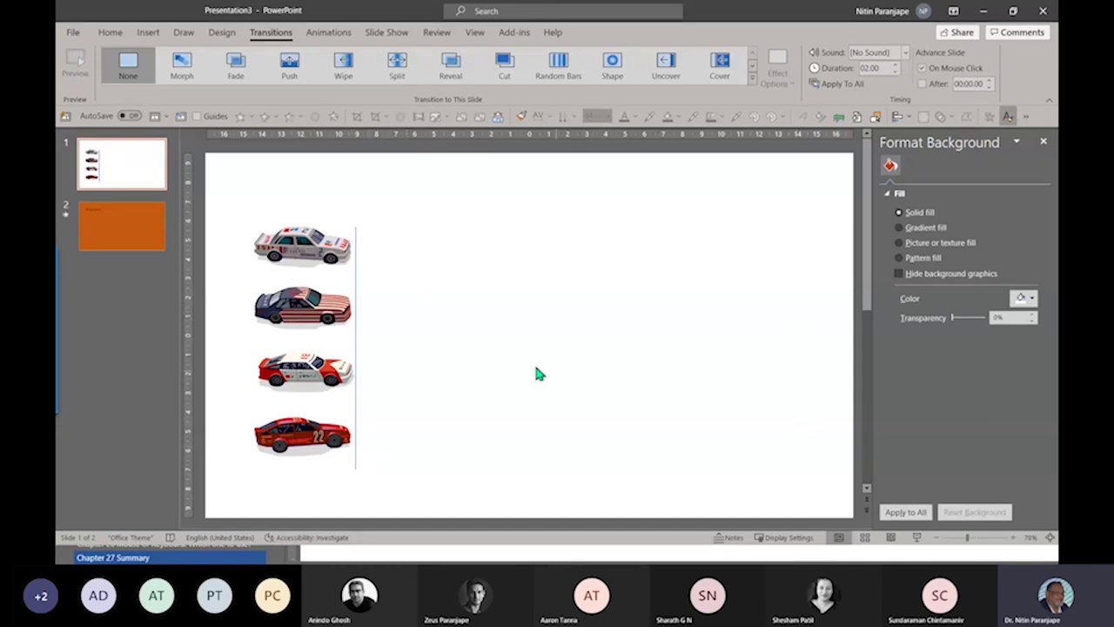
click(360, 354)
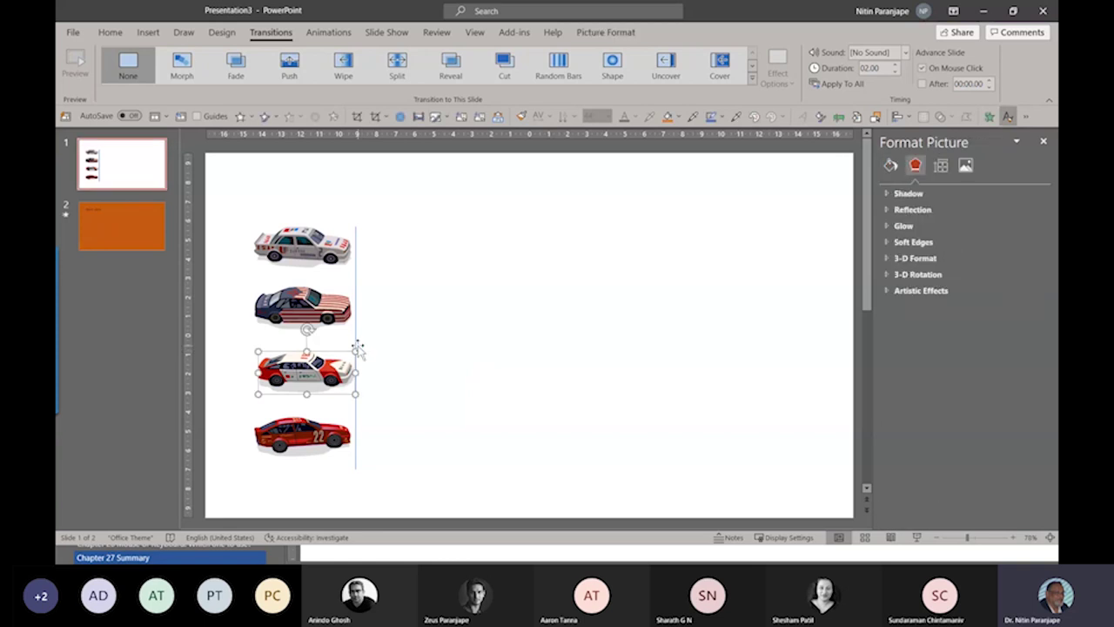
click(357, 345)
drag(368, 361, 794, 353)
click(624, 397)
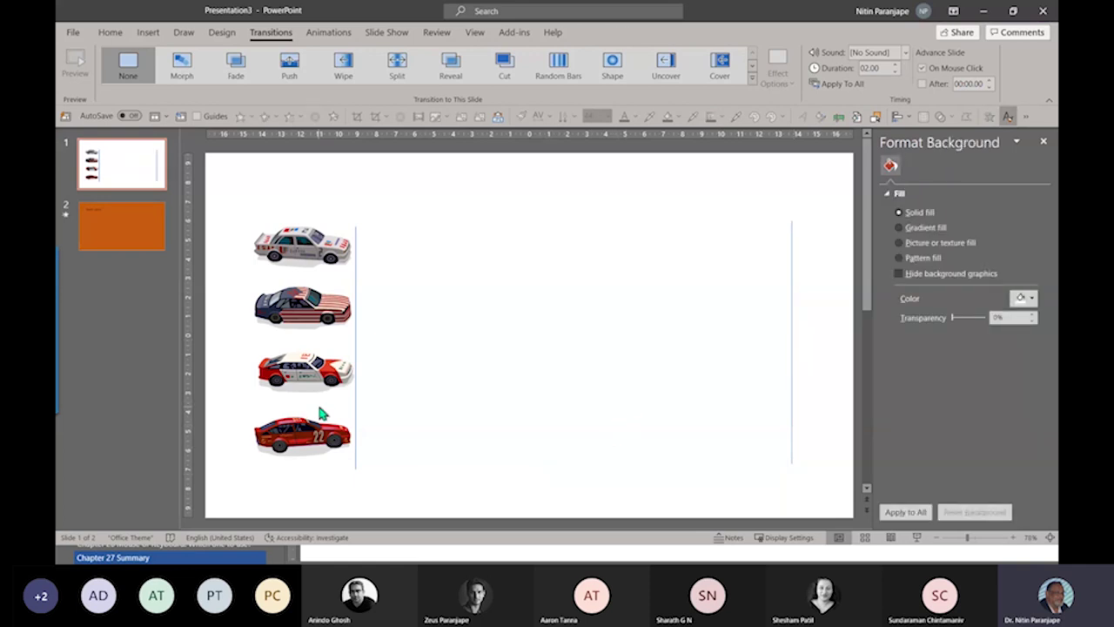
Select the top white car and show the Animation Pane.
click(319, 254)
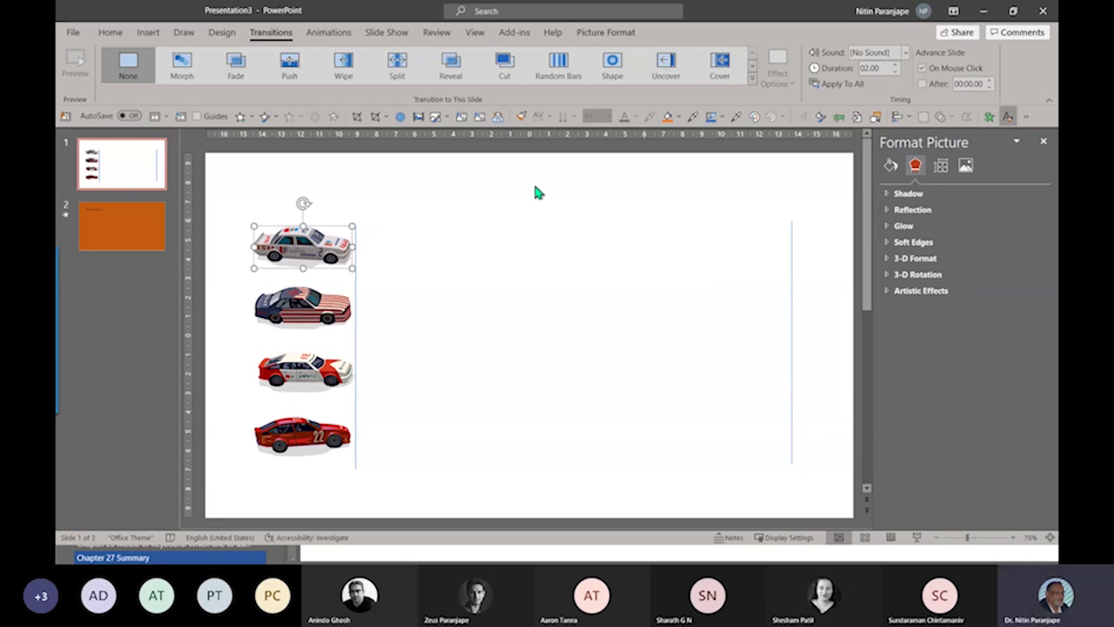
click(330, 33)
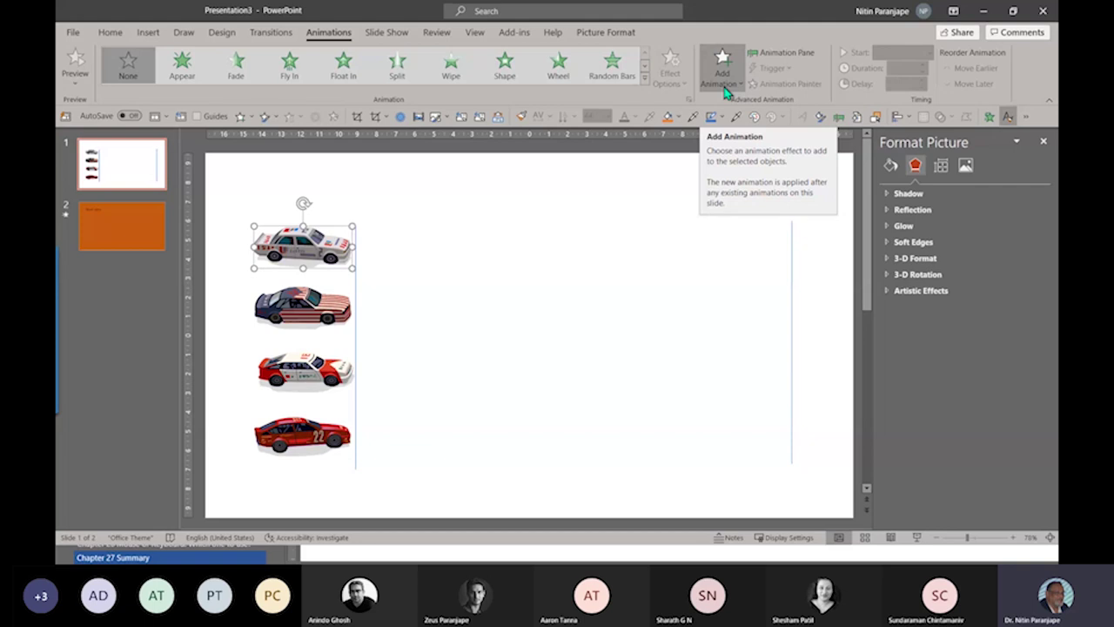
click(796, 54)
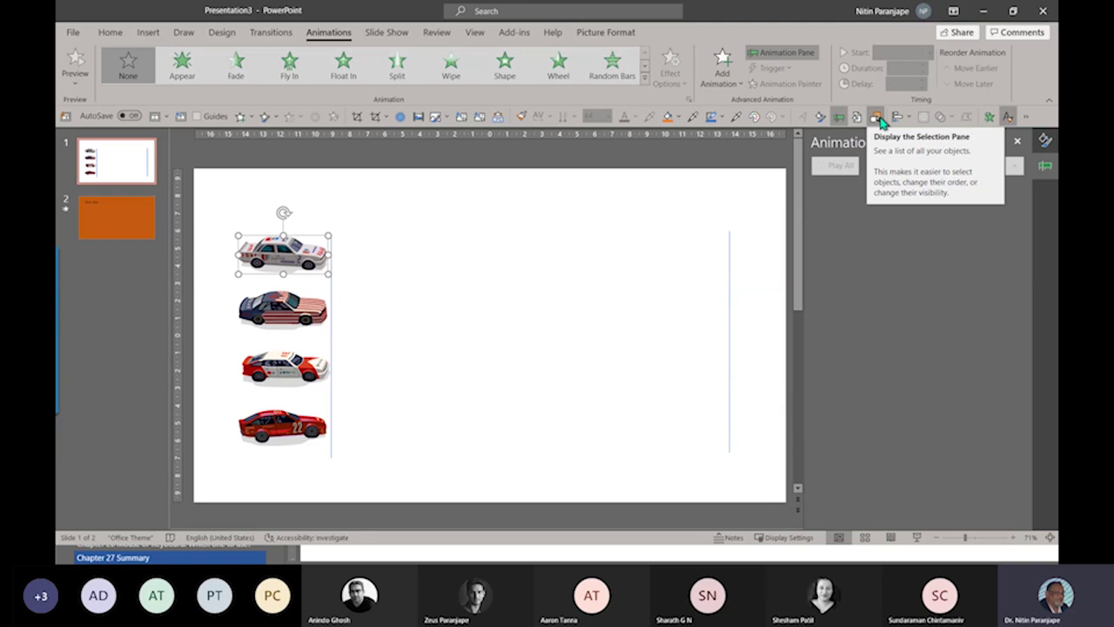
Show the Selection pane and rename the top white car's picture as "whit".
click(113, 35)
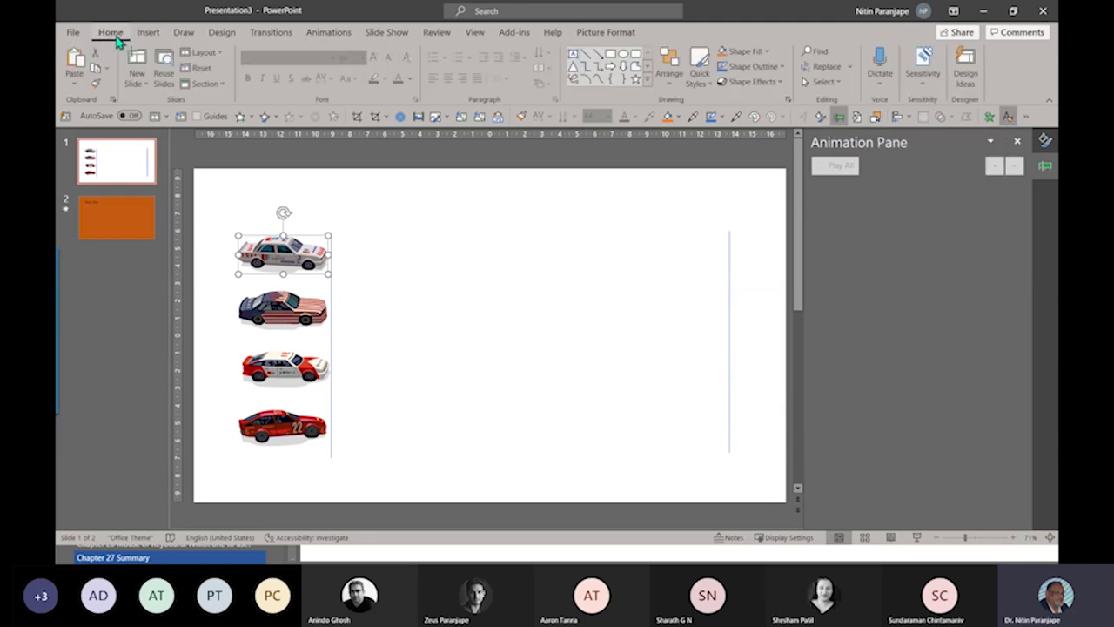
click(823, 81)
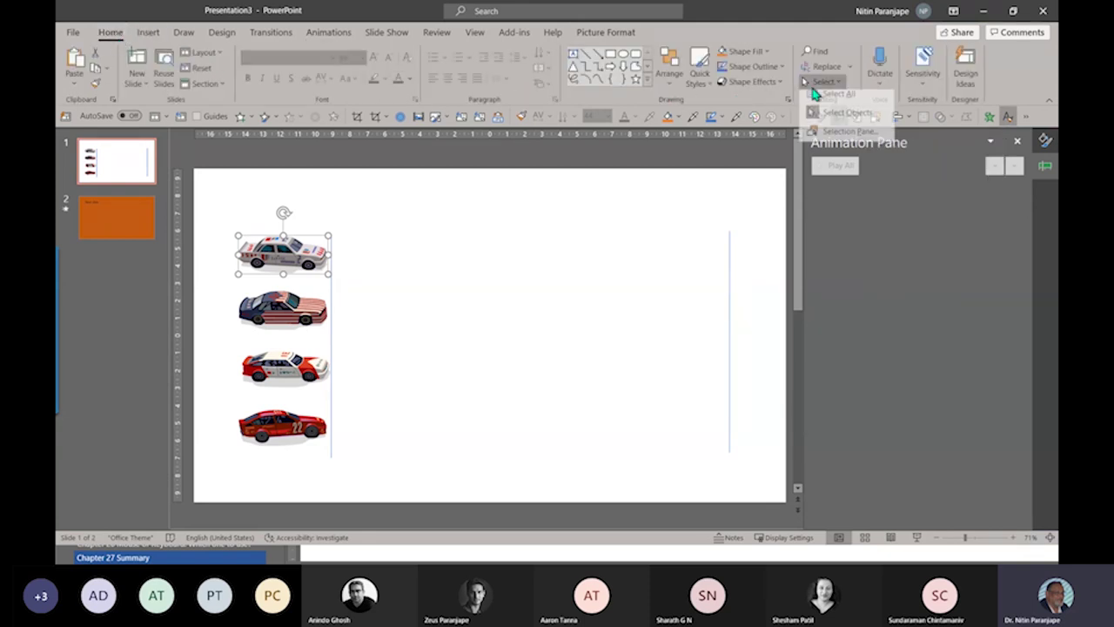
click(844, 137)
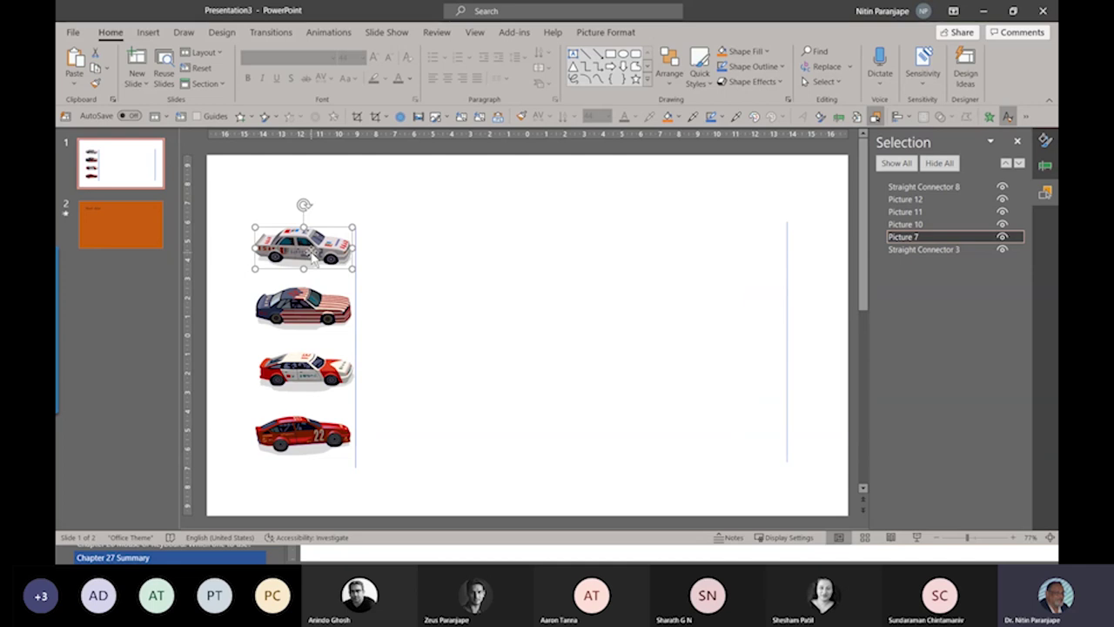
double_click(934, 242)
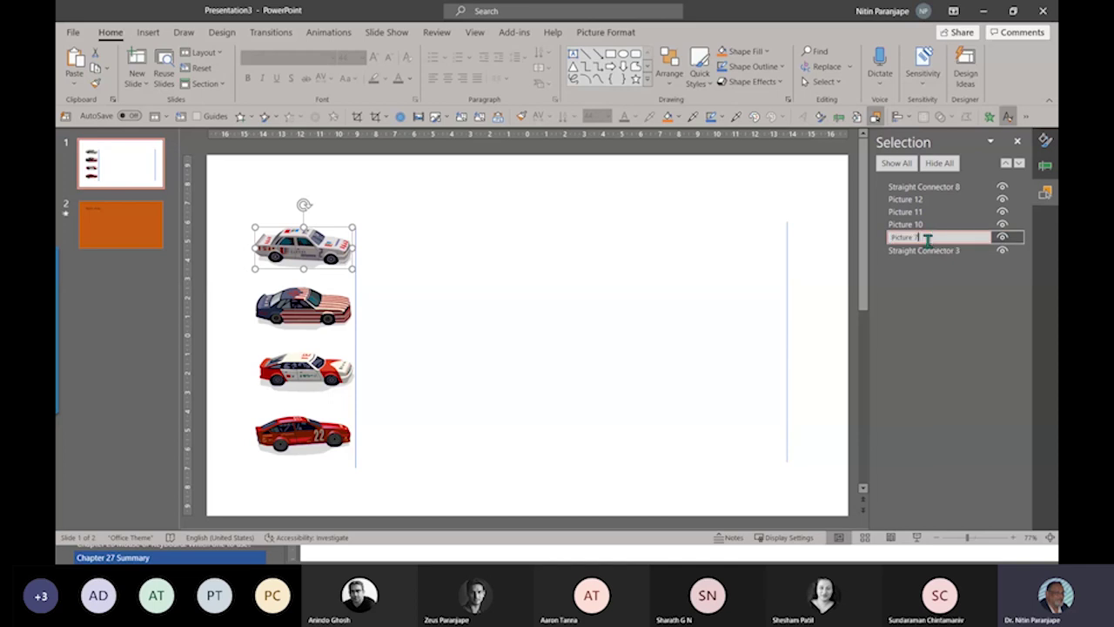
text(whit)
key(Return)
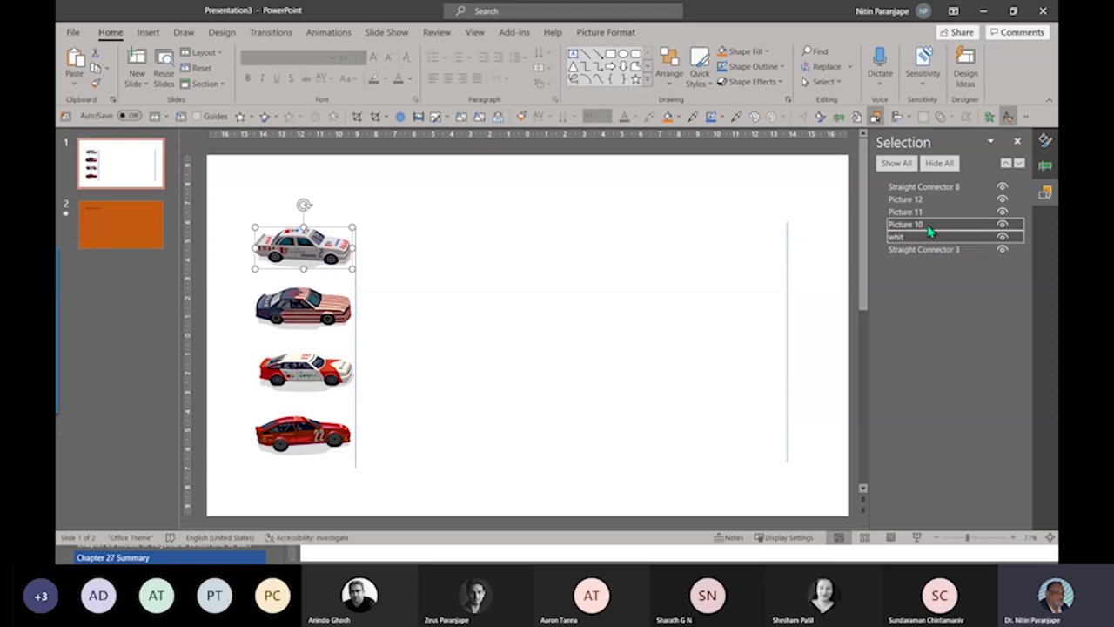
Rename the second car's picture, the one with the striped body, as "stripes".
click(928, 227)
click(928, 228)
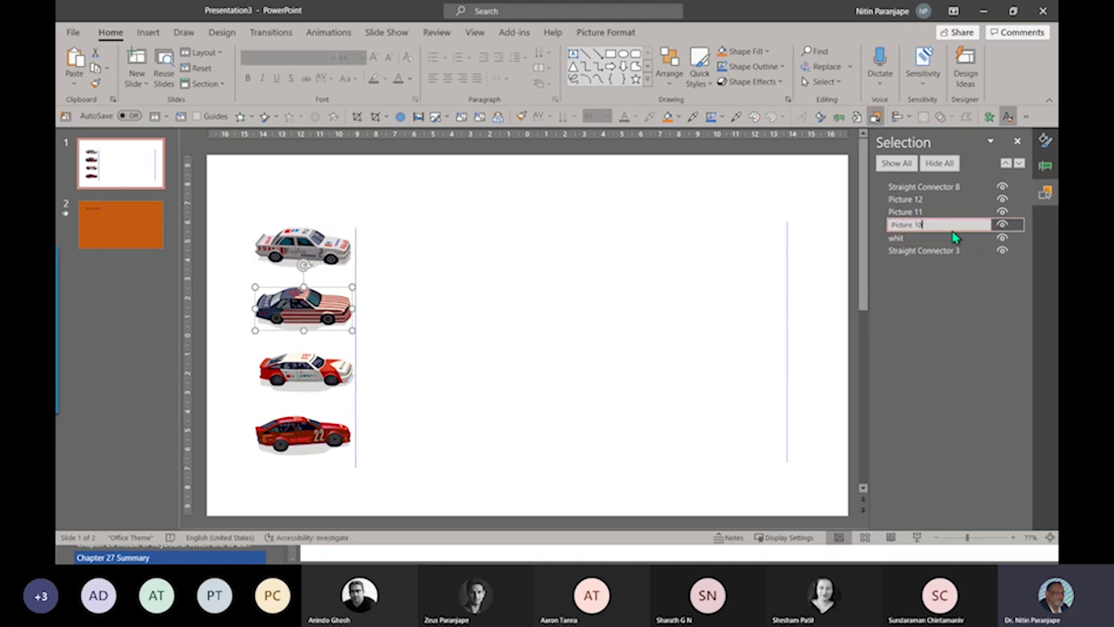
text(stripes)
key(Return)
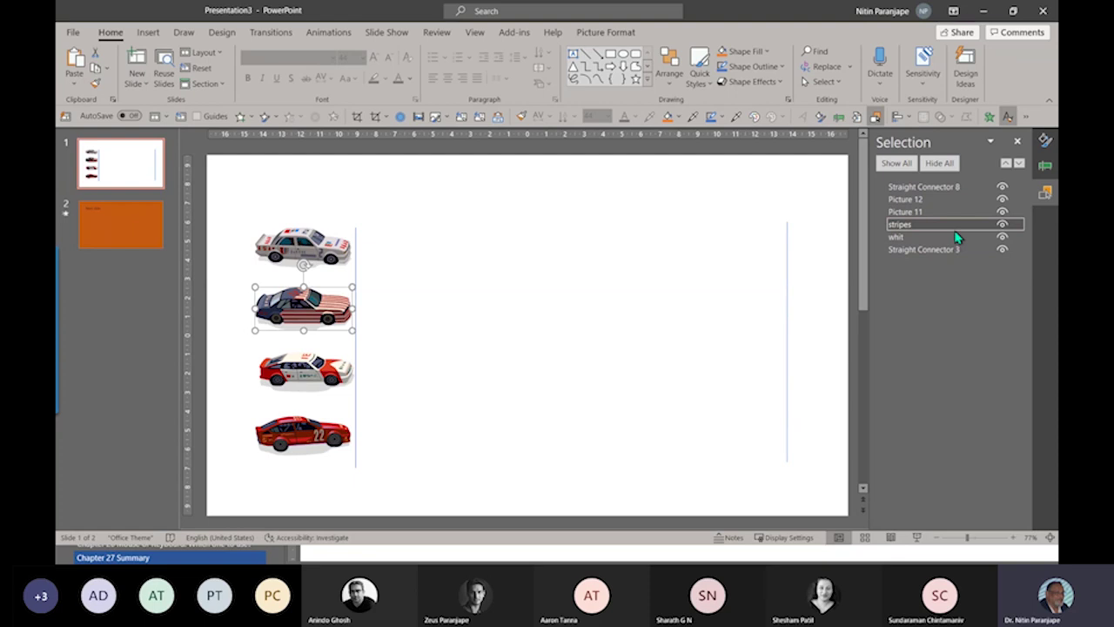
Rename the third car's picture, the red and white one, as "r&w".
click(923, 214)
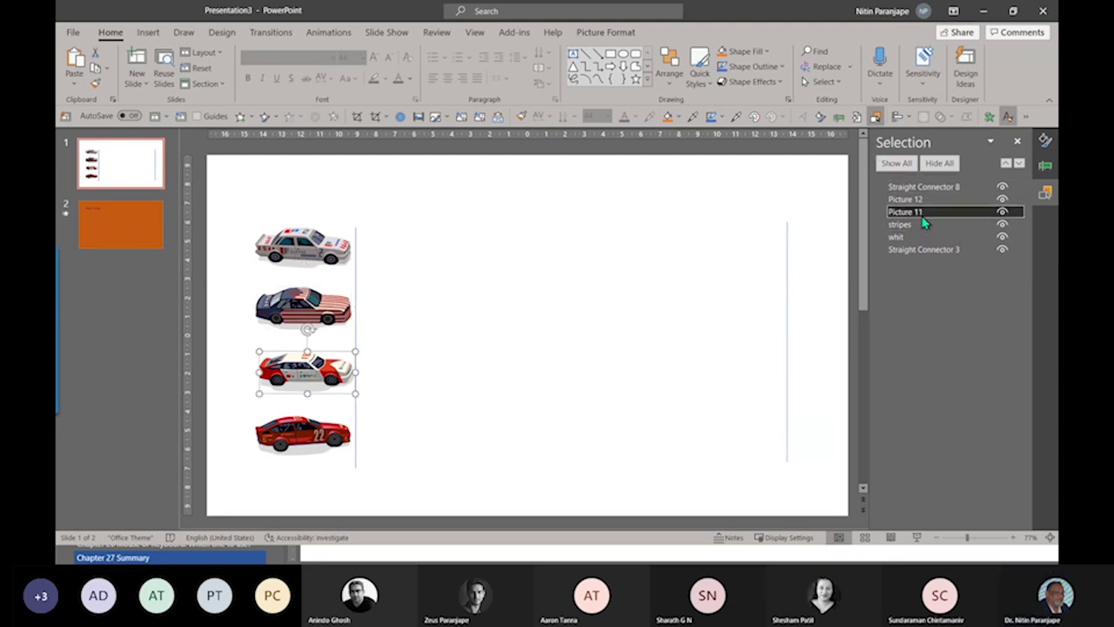
click(923, 213)
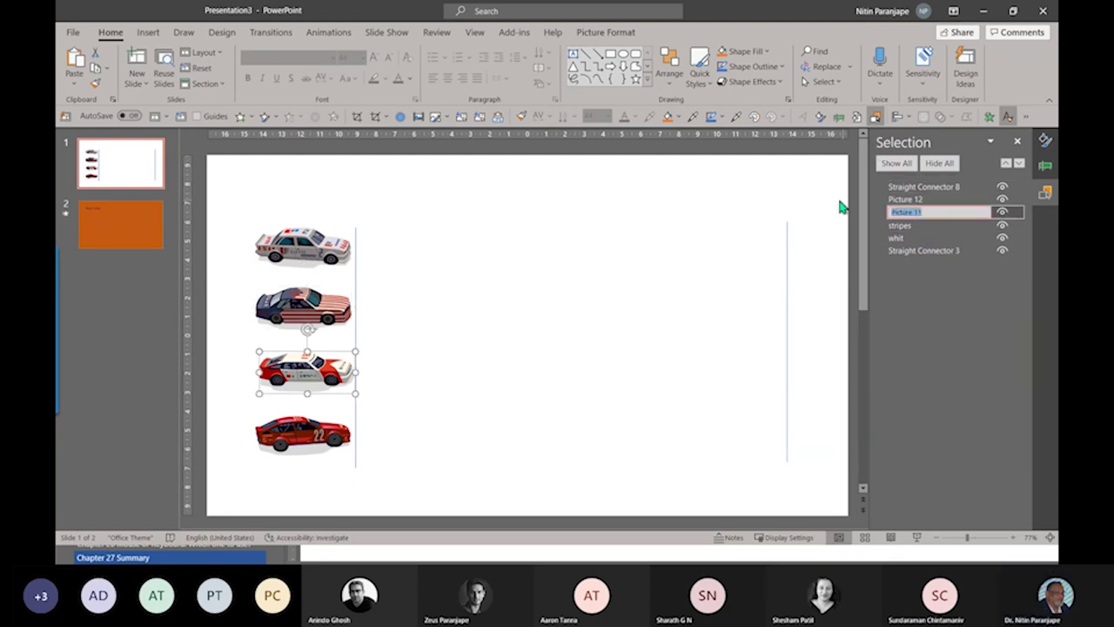
text(d)
text(&w)
key(Return)
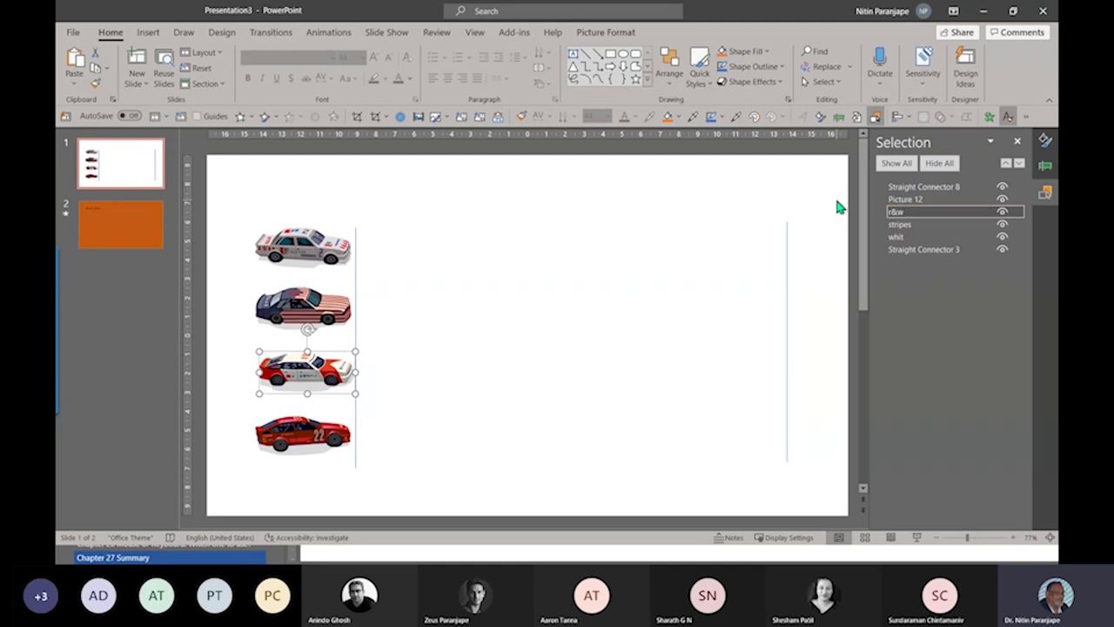
Rename the bottom red car's picture as "red" and deselect it.
click(922, 200)
click(925, 199)
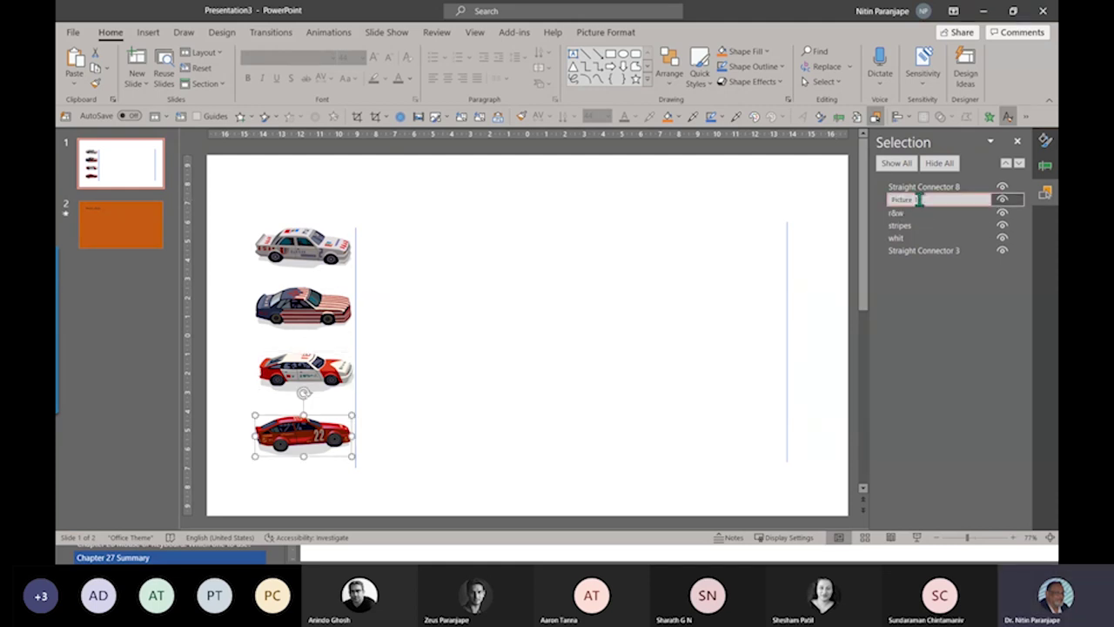
text(red)
click(716, 281)
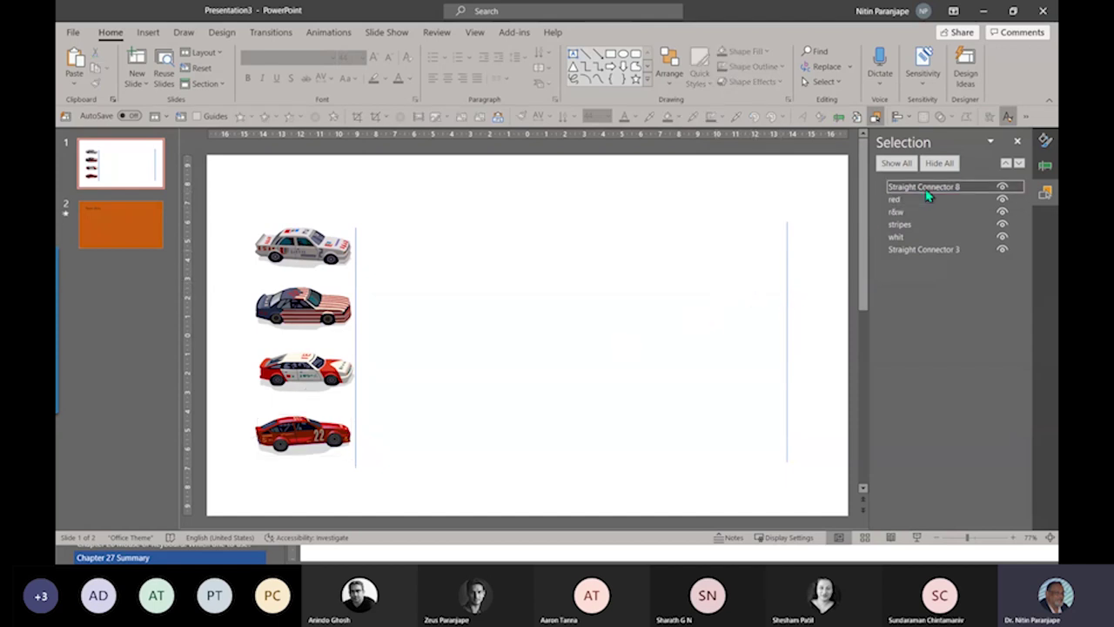
Rename the start line beside the cars as "strt" in the Selection pane.
click(937, 254)
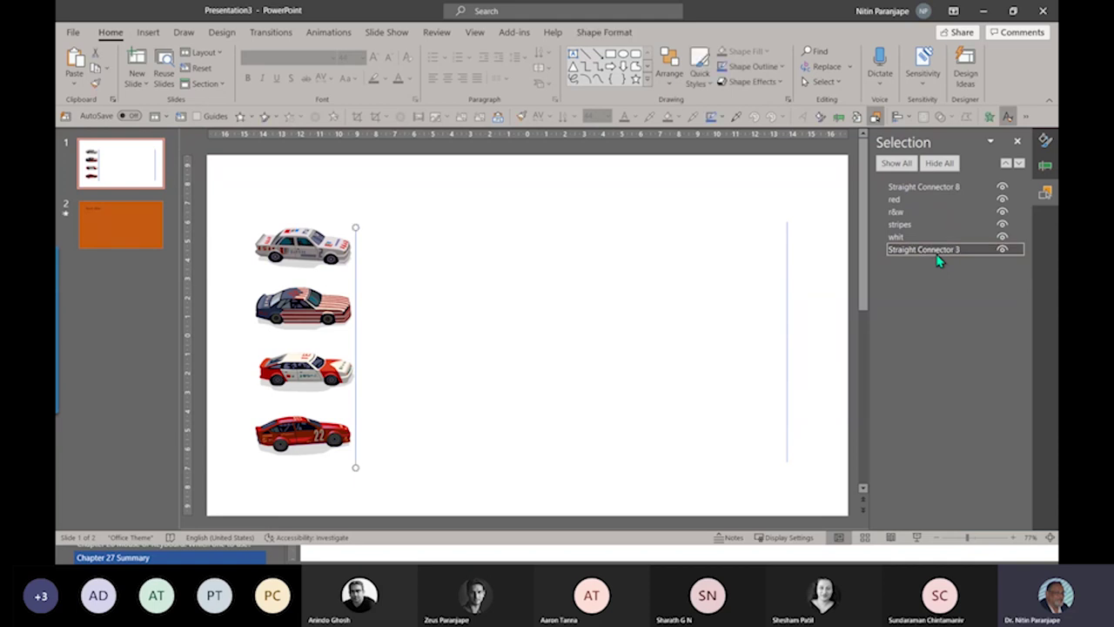
click(936, 251)
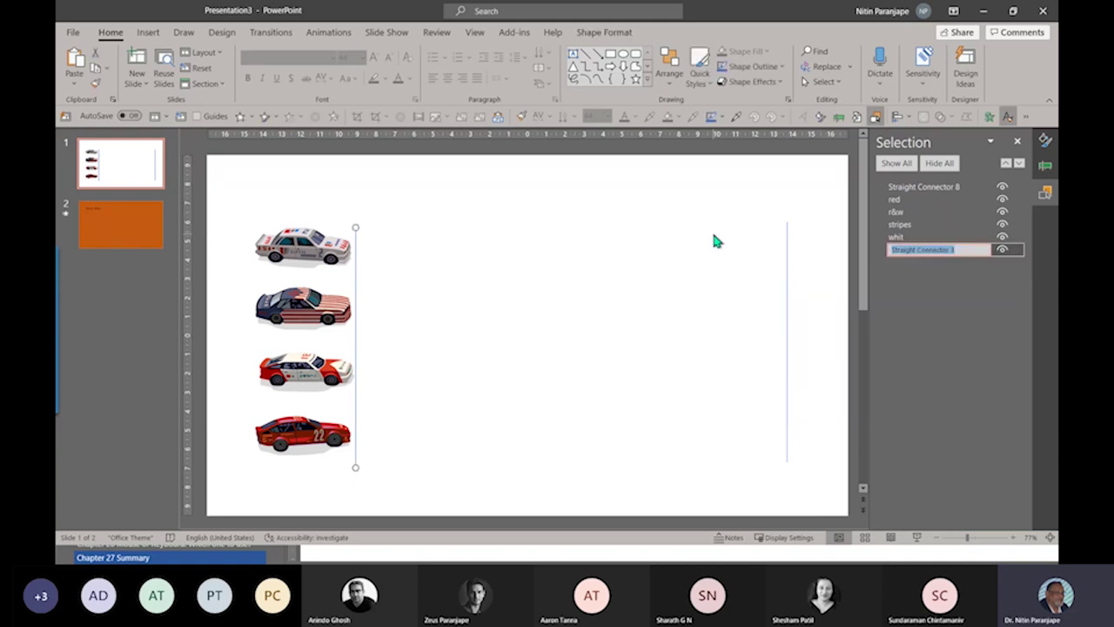
text(strt)
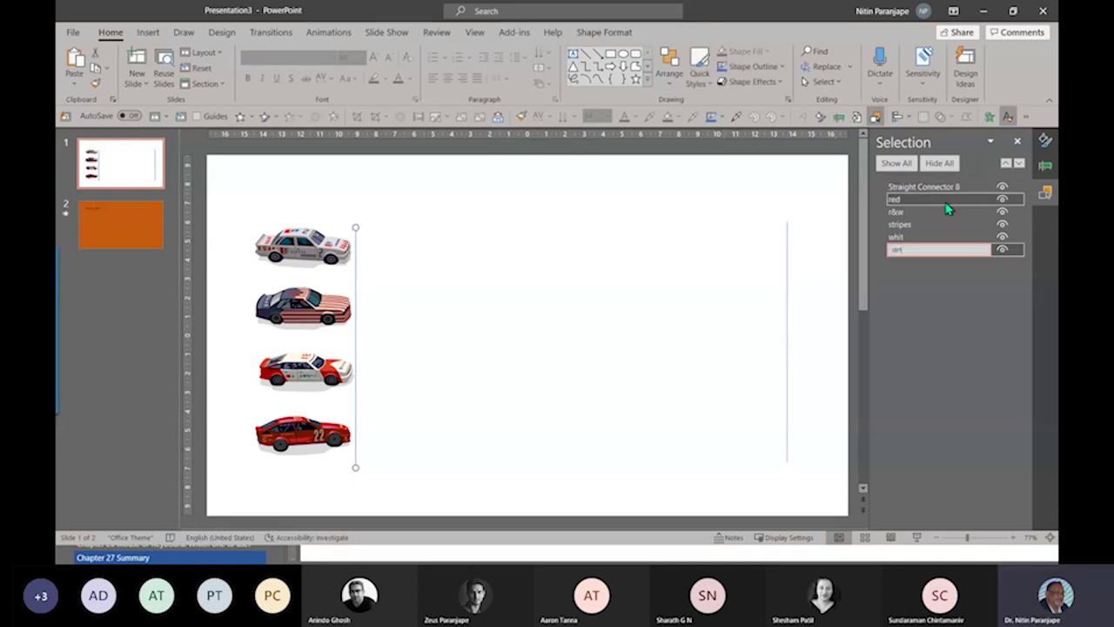
Rename the finish line as "end" in the Selection pane.
click(941, 188)
click(940, 189)
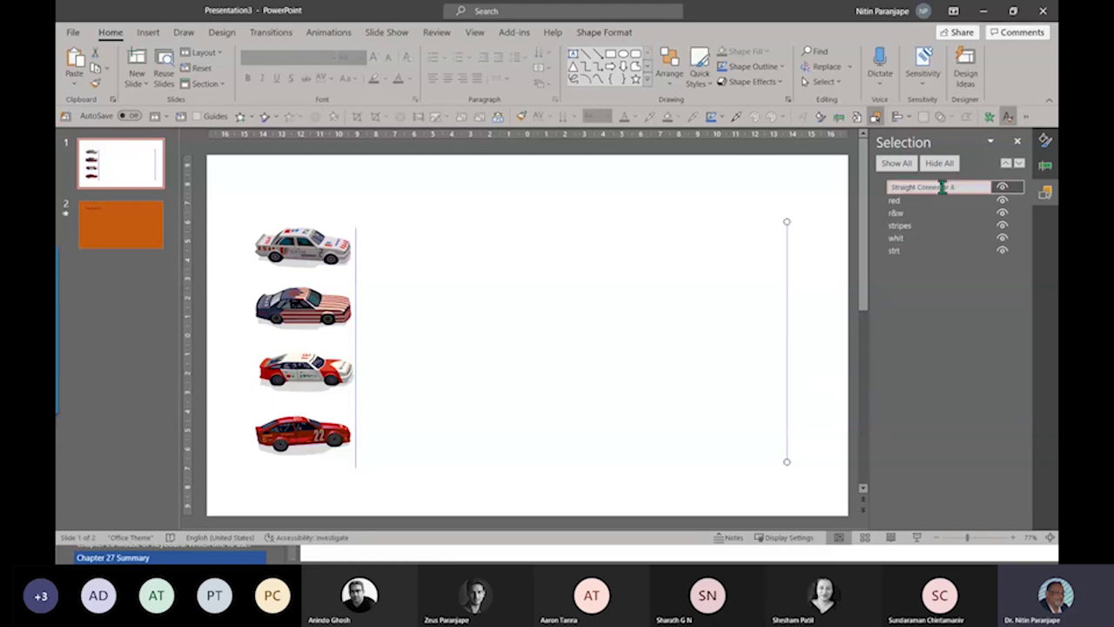
text(en)
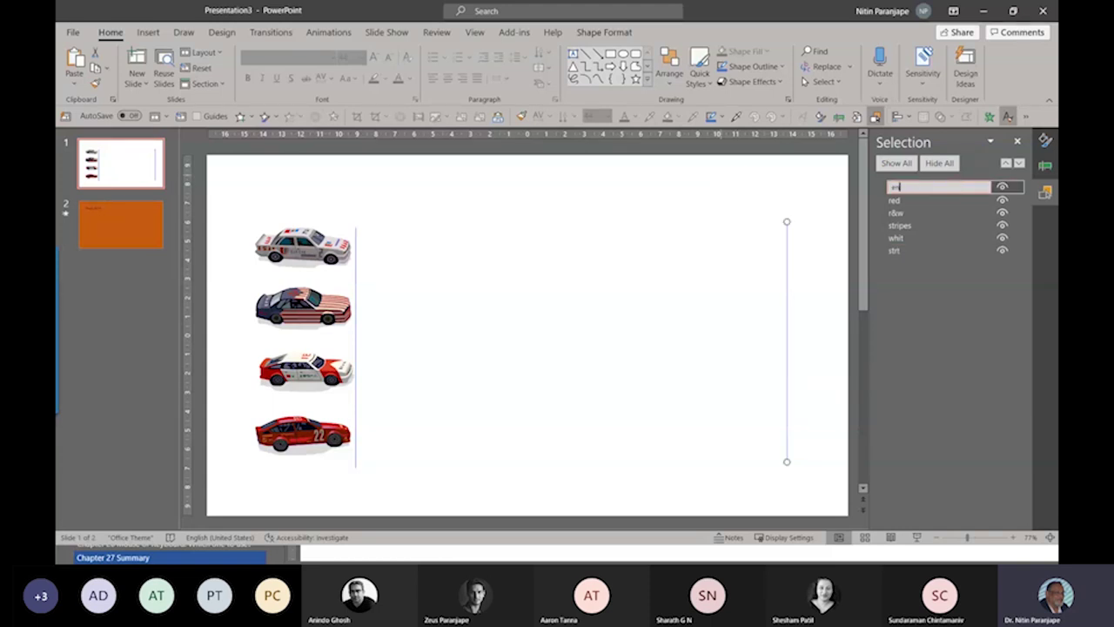
text(d)
key(Return)
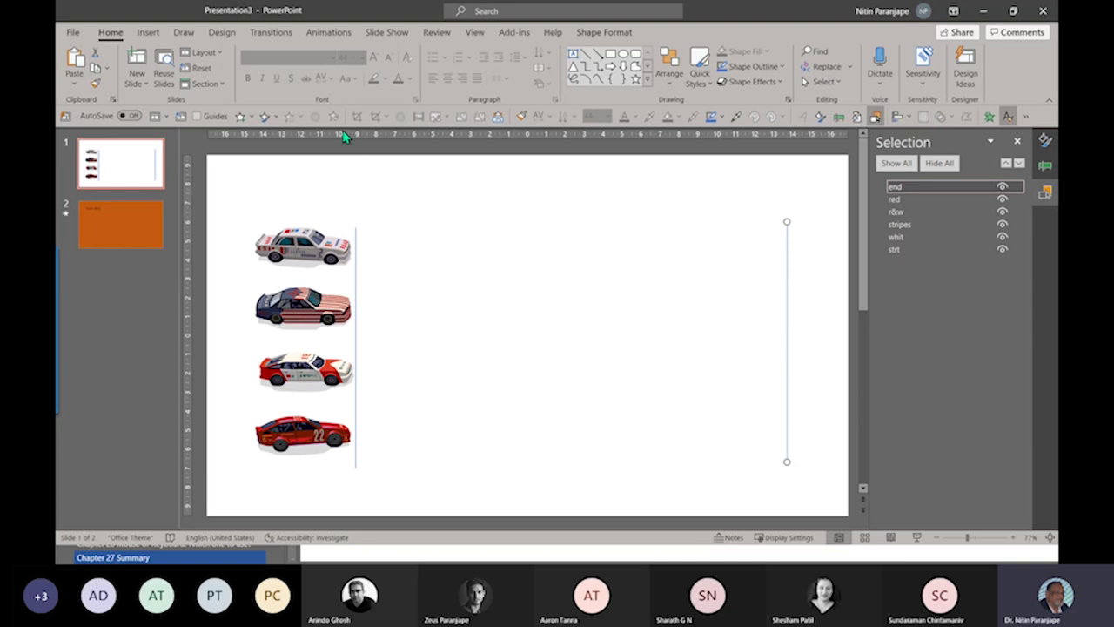
Browse the available animation effects, down to the motion paths, and view the unanimated race slide in the slide show.
click(346, 33)
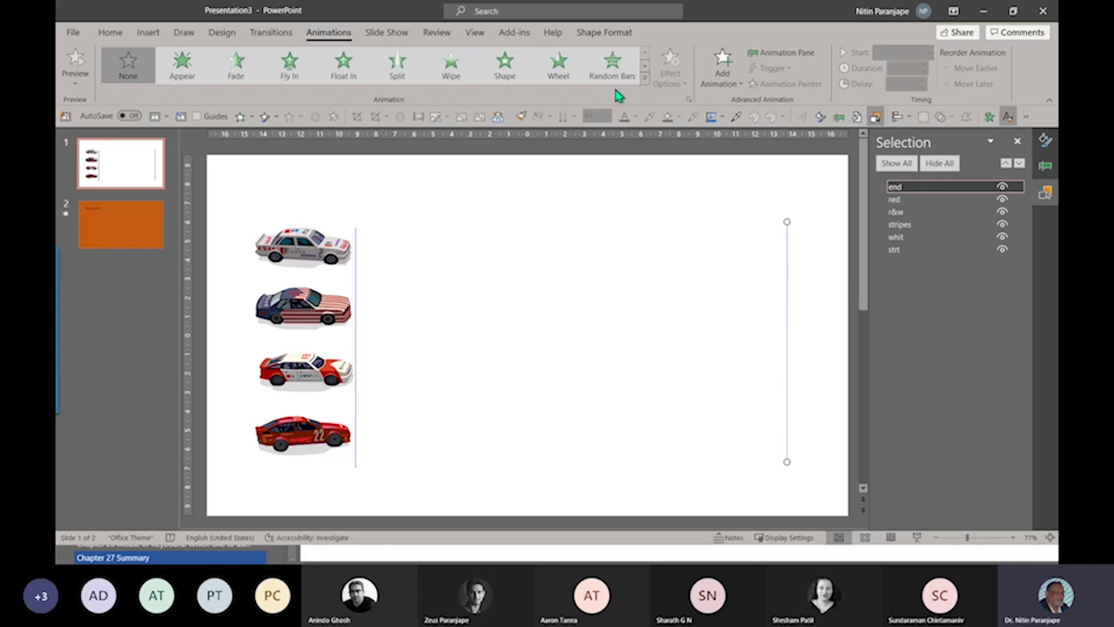
click(645, 76)
scroll(566, 279, down, 1)
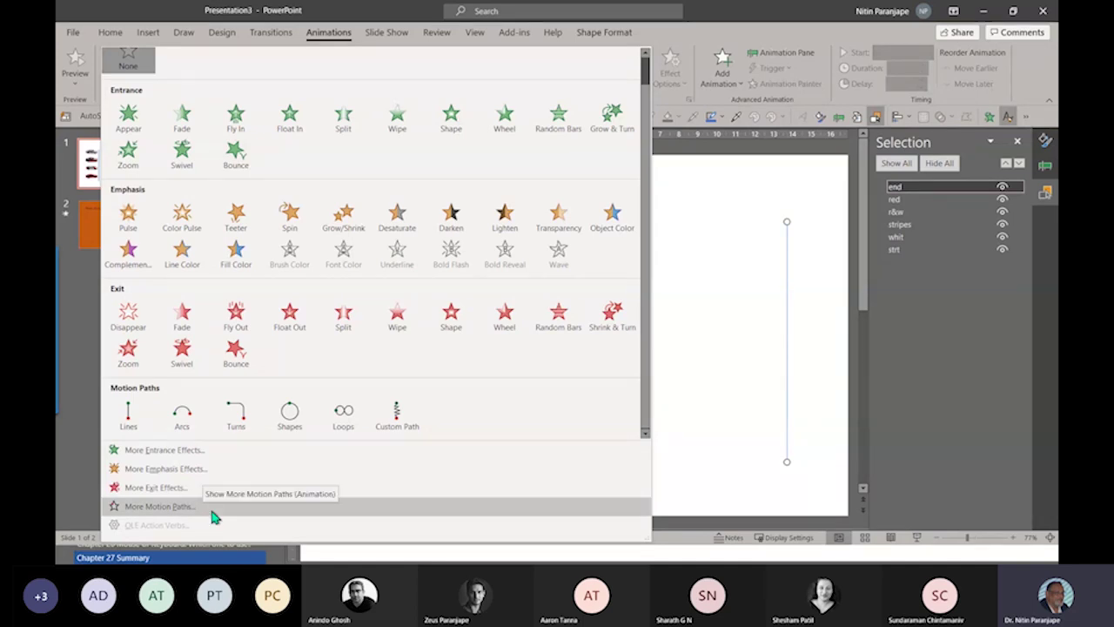
click(686, 341)
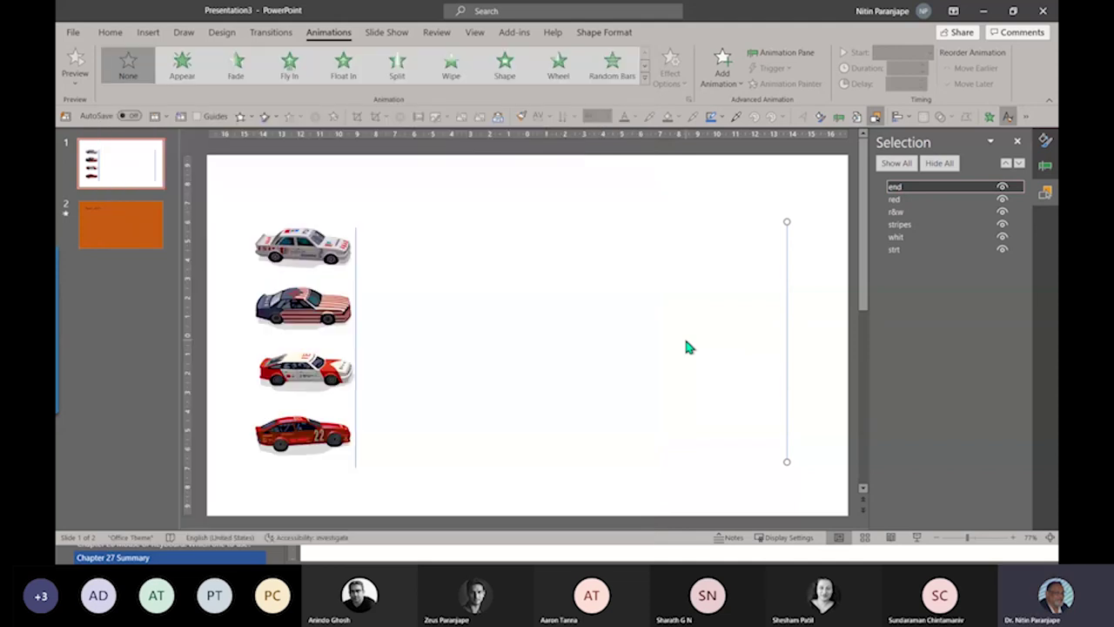
click(918, 540)
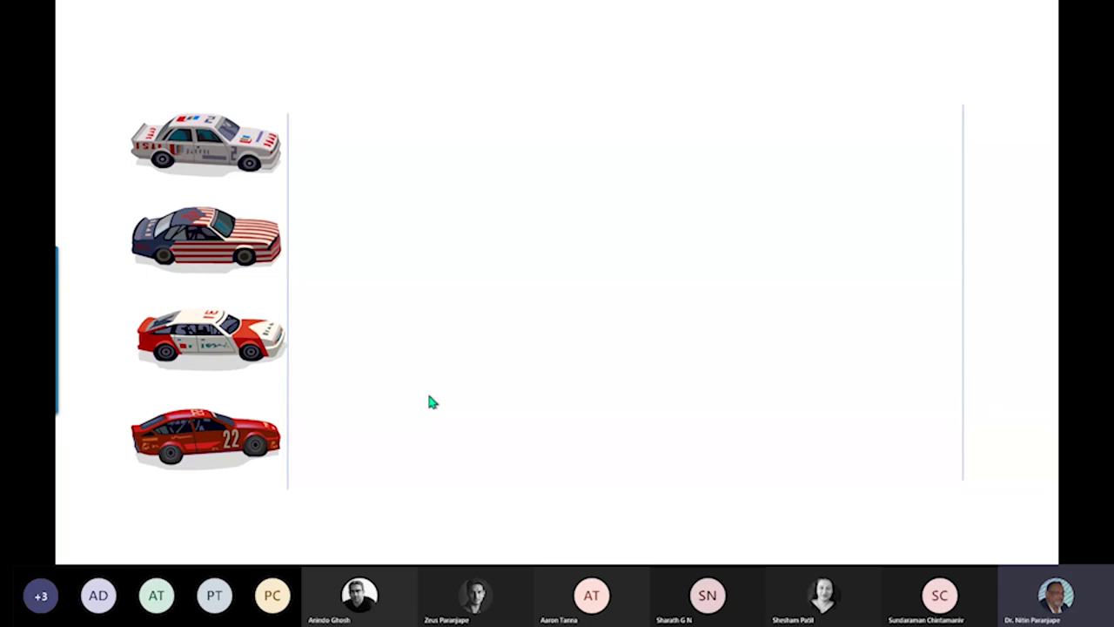
key(Escape)
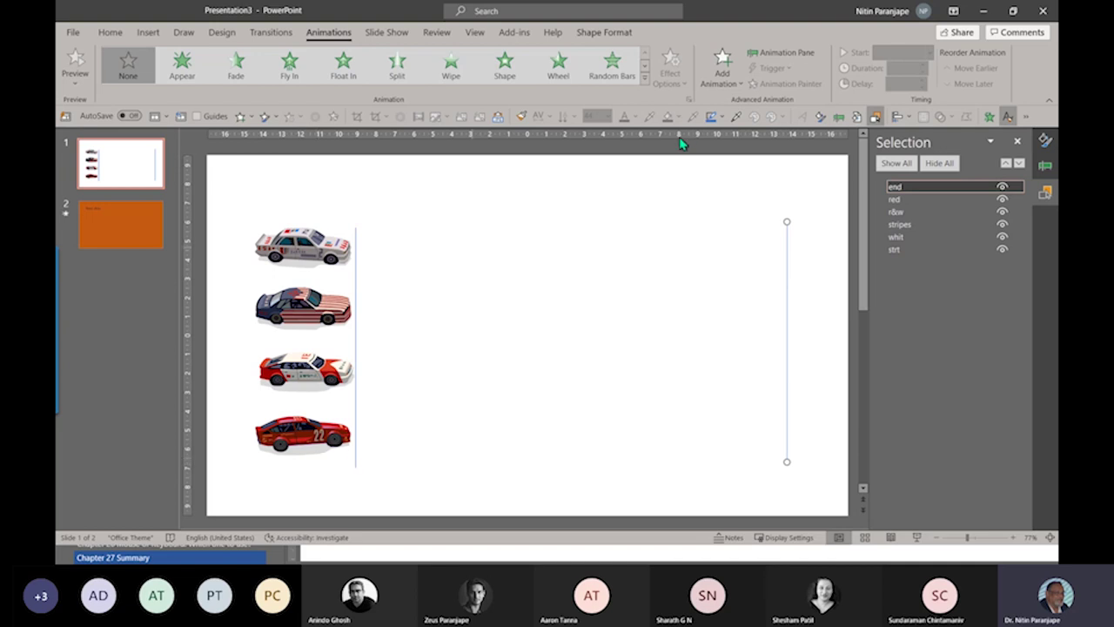
Try the Fly In entrance effect on the finish line and remove it again through the Animation Pane.
click(645, 77)
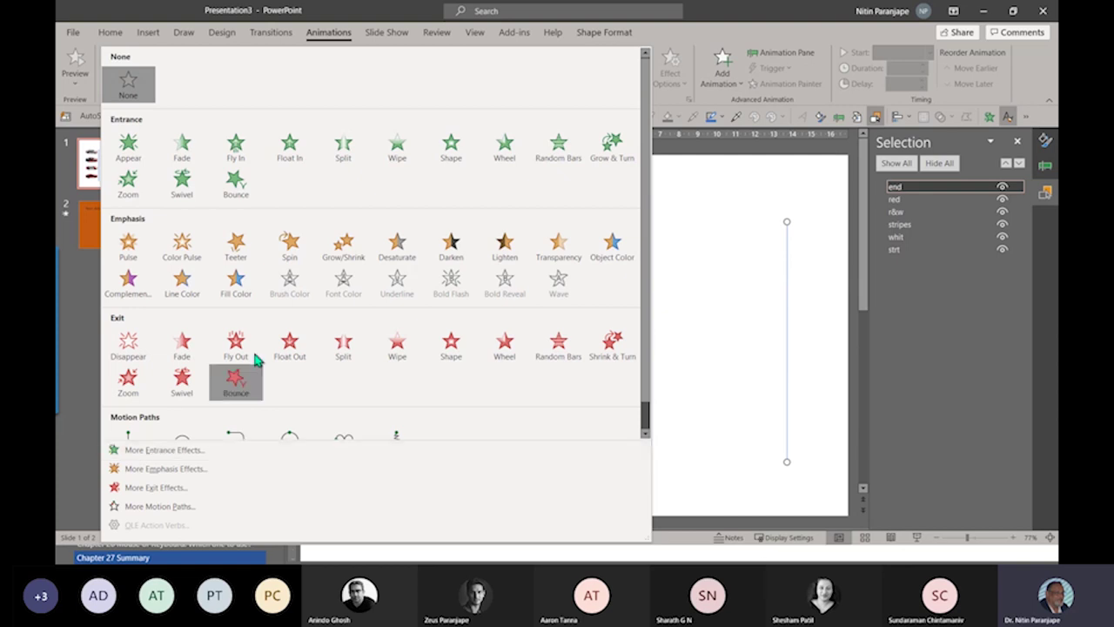
click(236, 147)
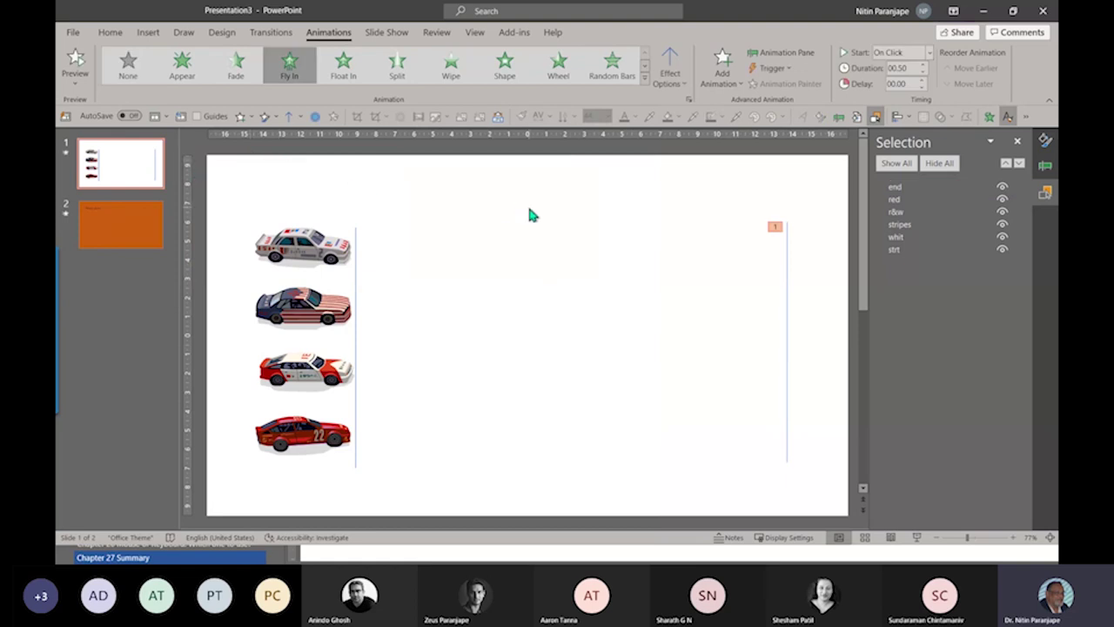
click(1046, 171)
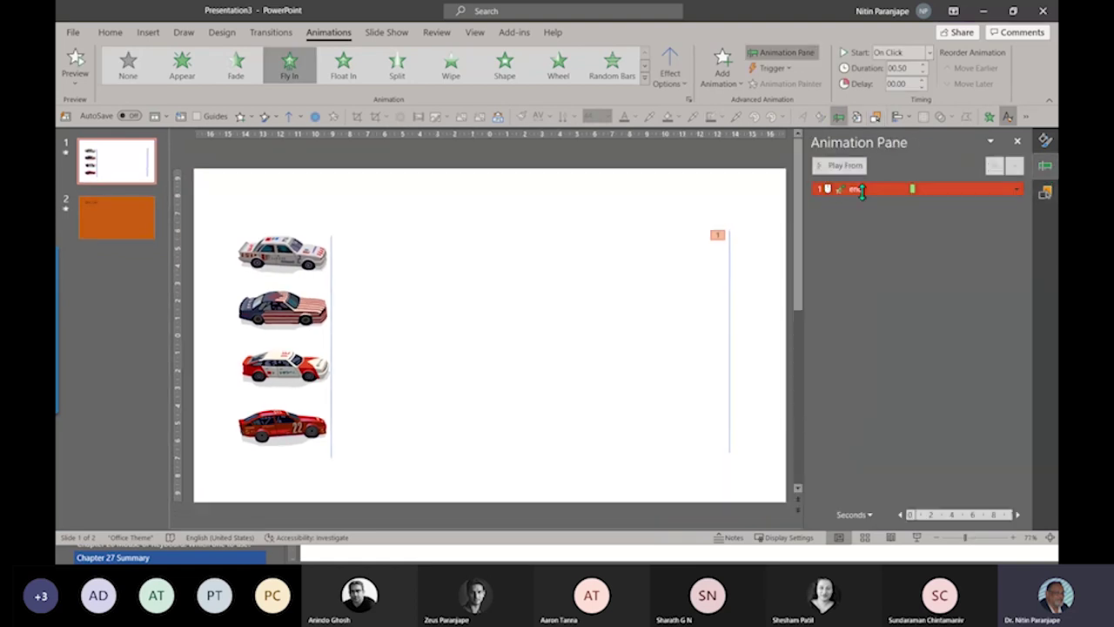
key(Delete)
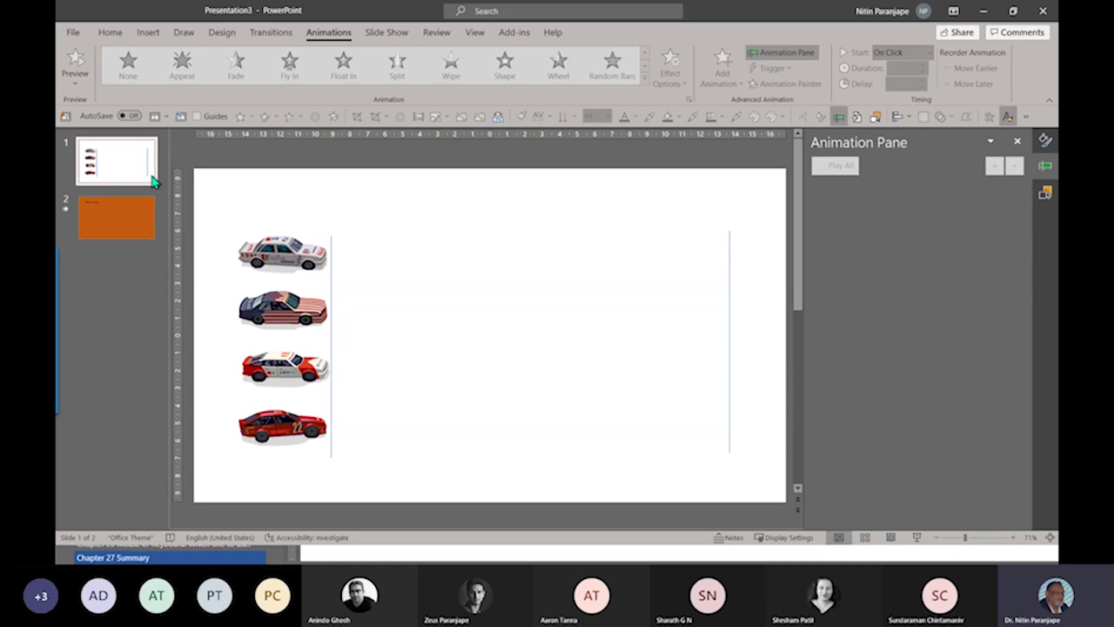
Apply the Appear entrance effect to the top white car and zoom in twice on the animation timeline.
click(264, 253)
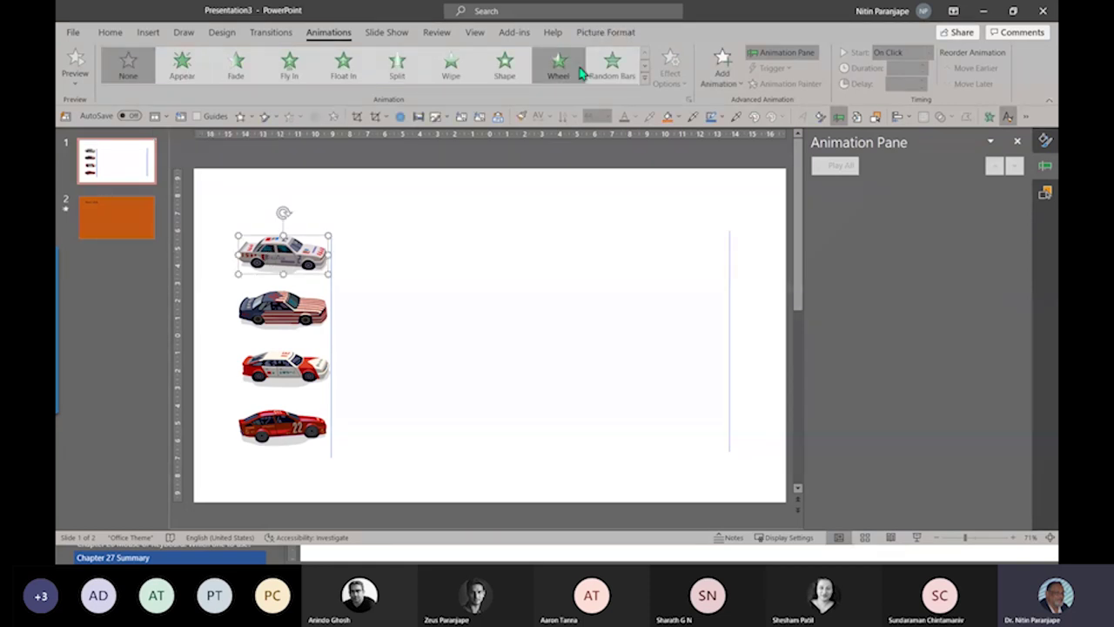
click(191, 77)
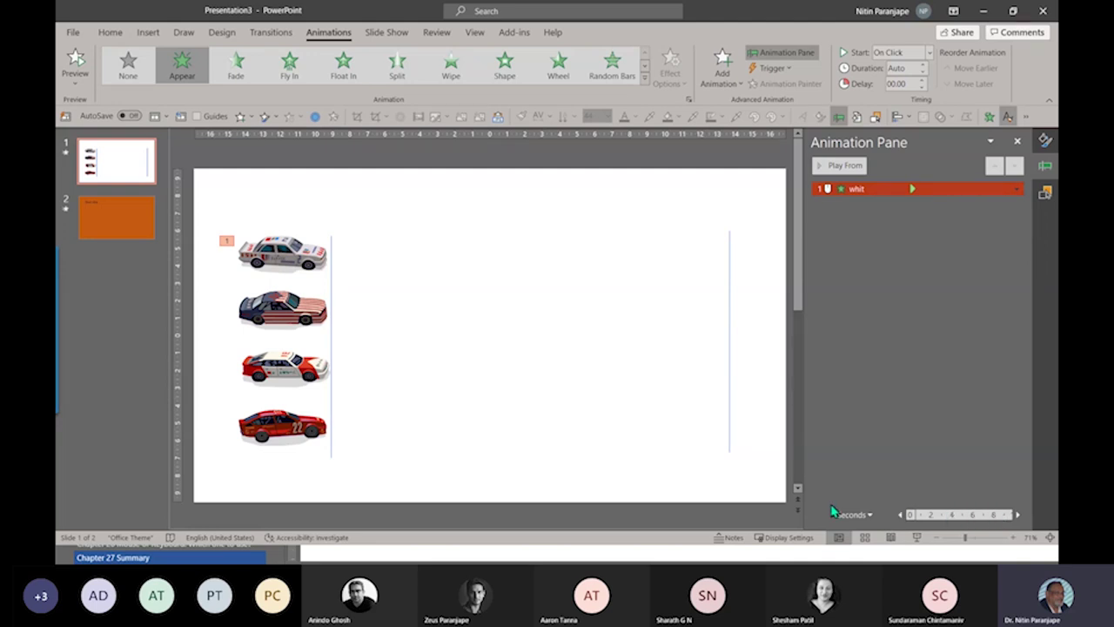
click(871, 517)
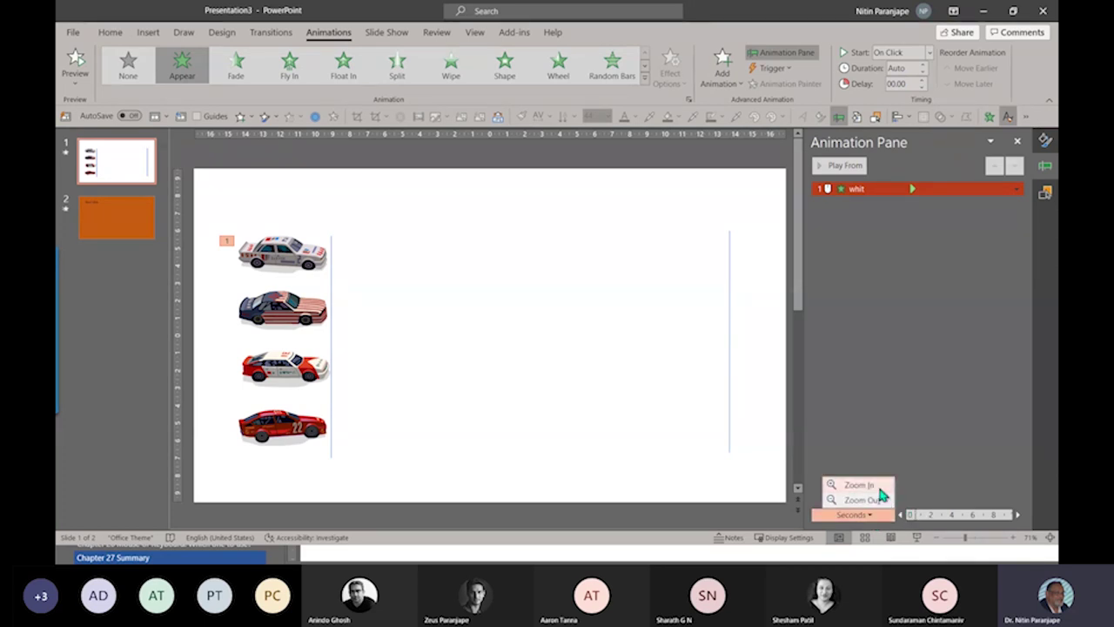
click(878, 487)
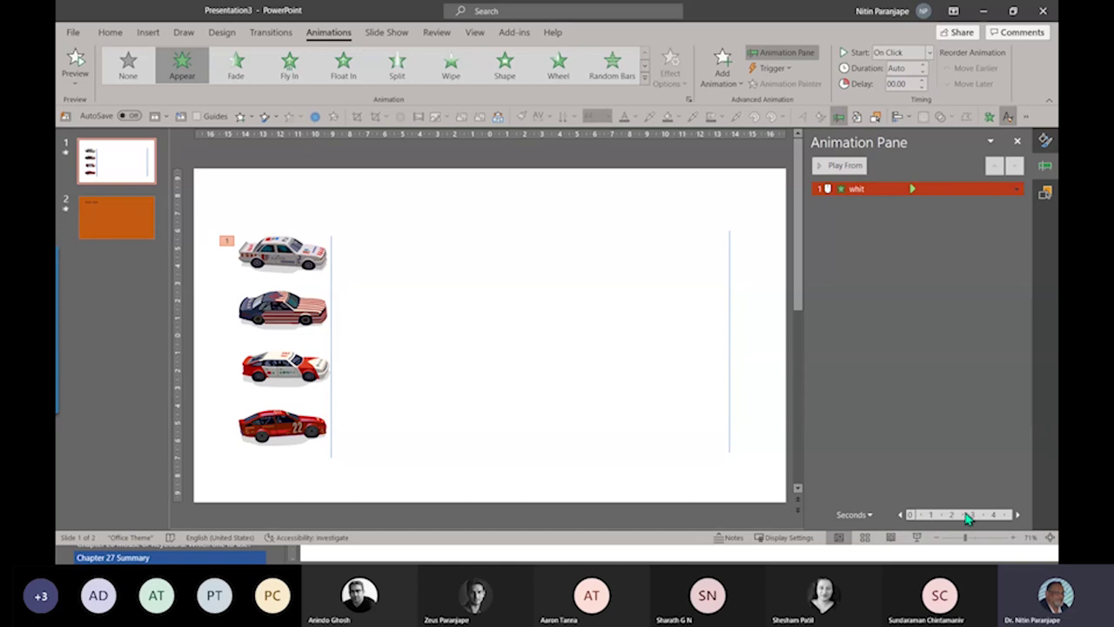
click(868, 517)
click(867, 488)
Run the slide show from the race slide, trigger the white car's Appear effect and end the show.
click(294, 270)
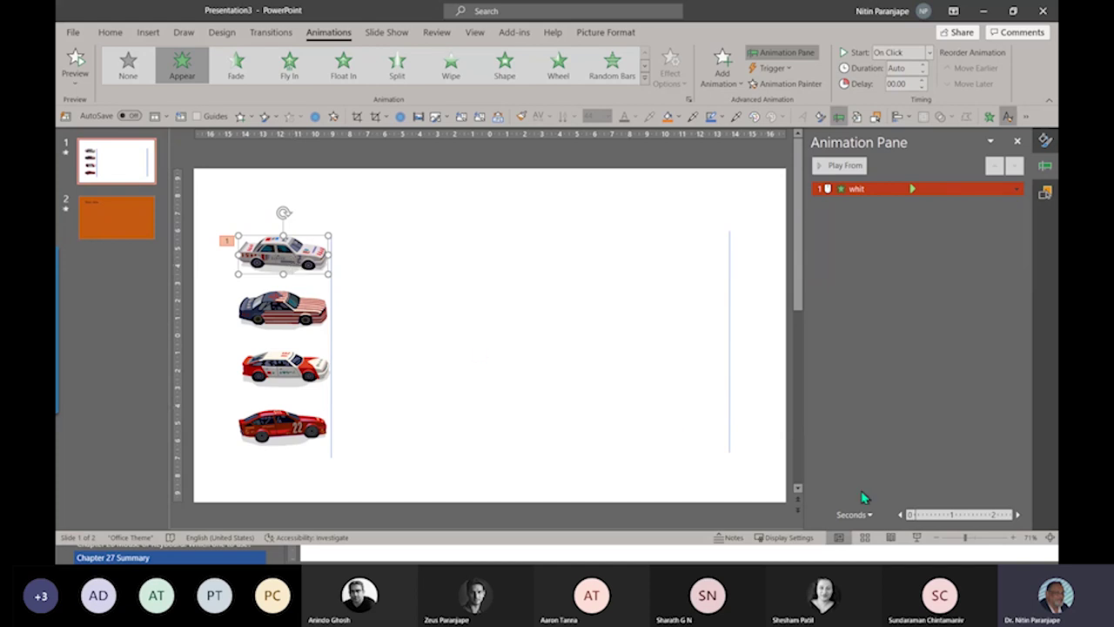
click(914, 537)
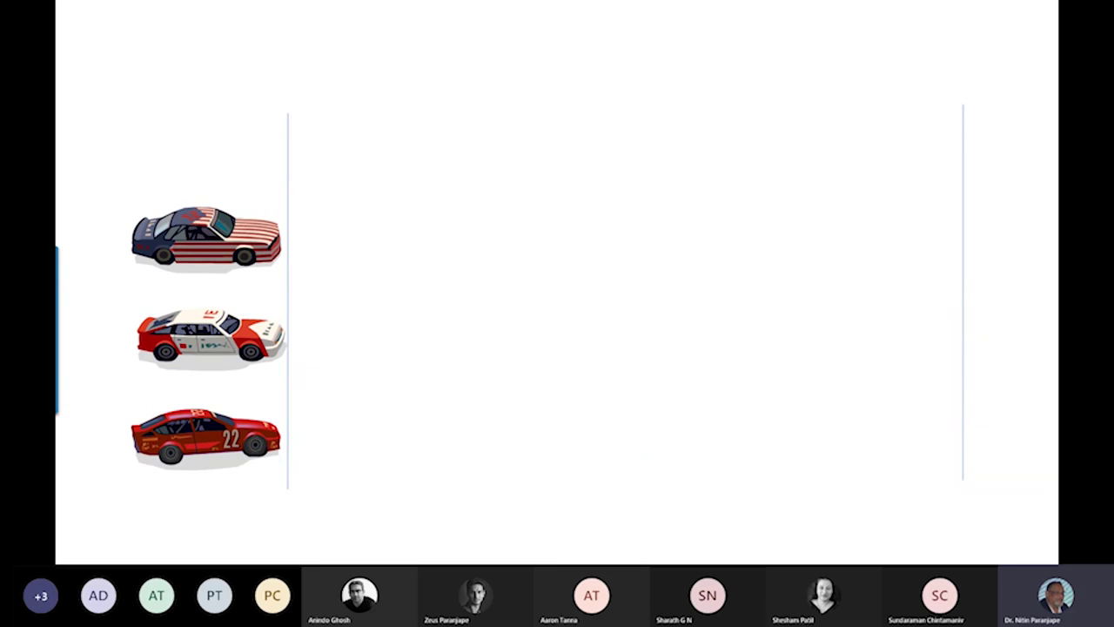
click(599, 425)
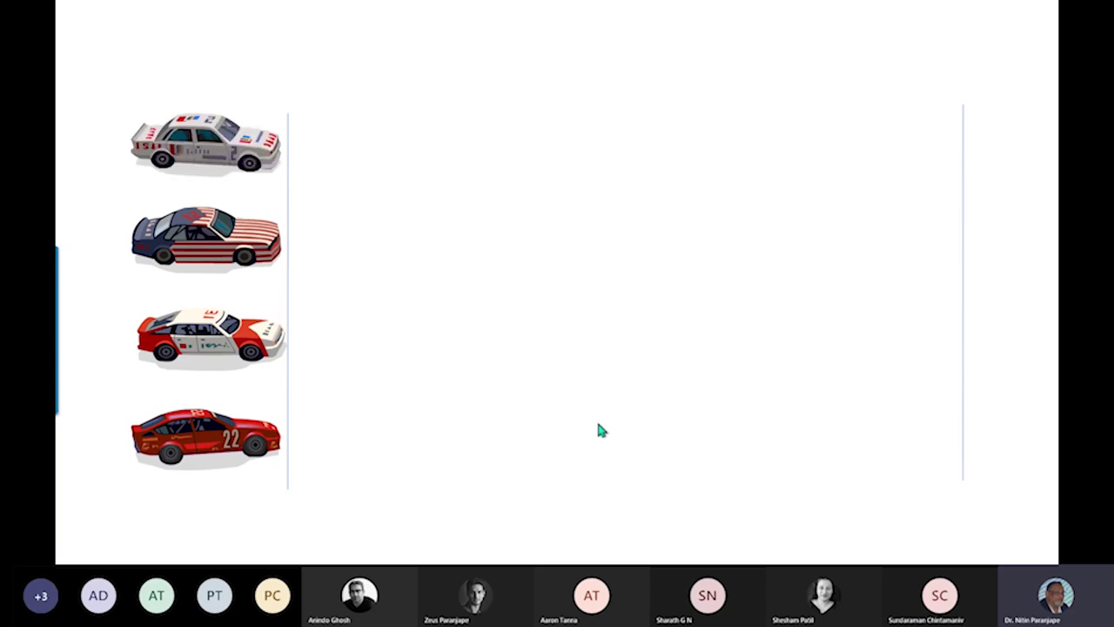
key(Escape)
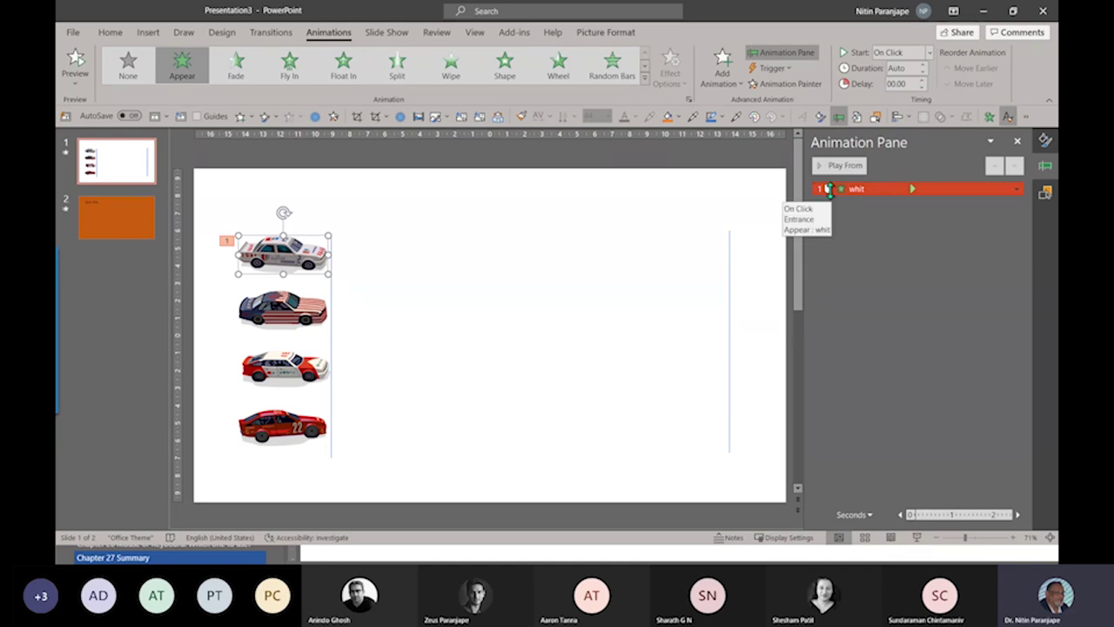
Set the white car's Appear effect to start With Previous after a 1-second delay and preview it in the slide show.
click(1016, 188)
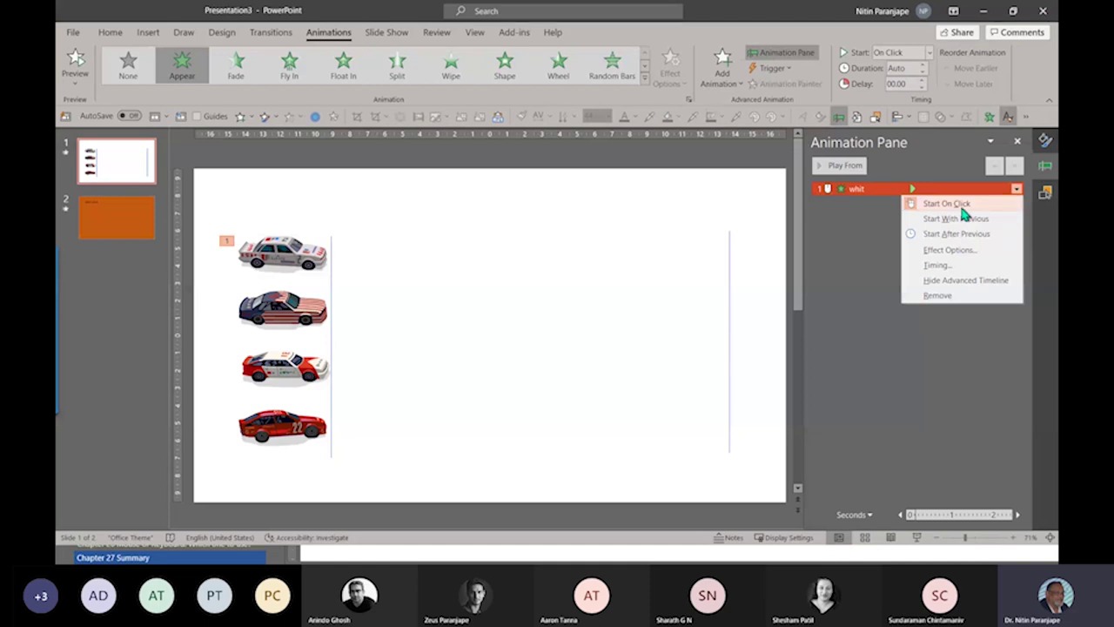
click(936, 266)
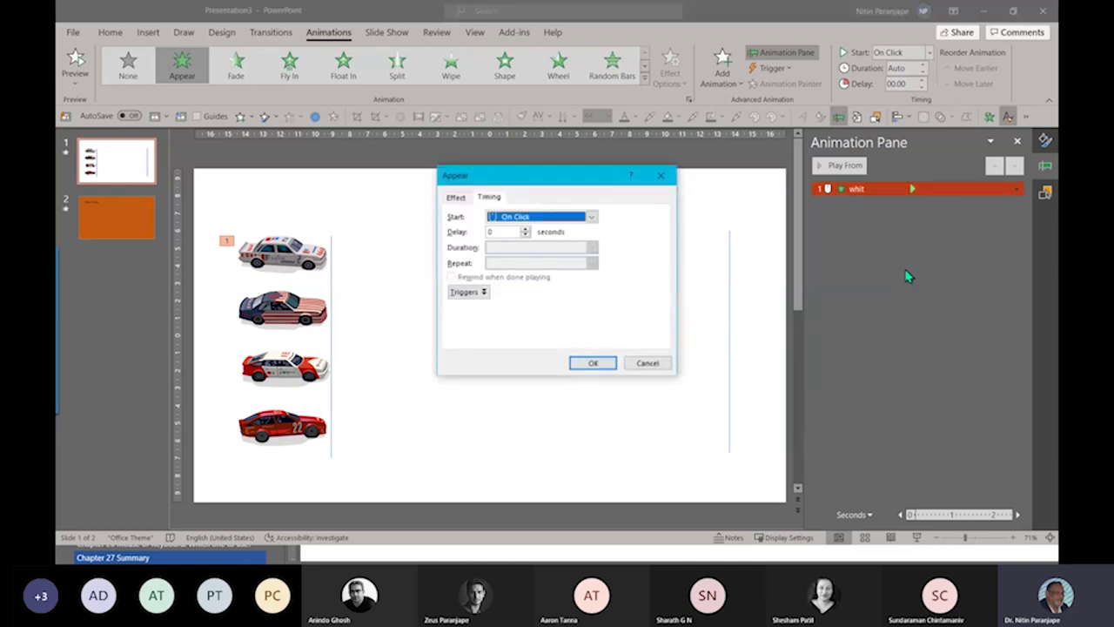
click(520, 225)
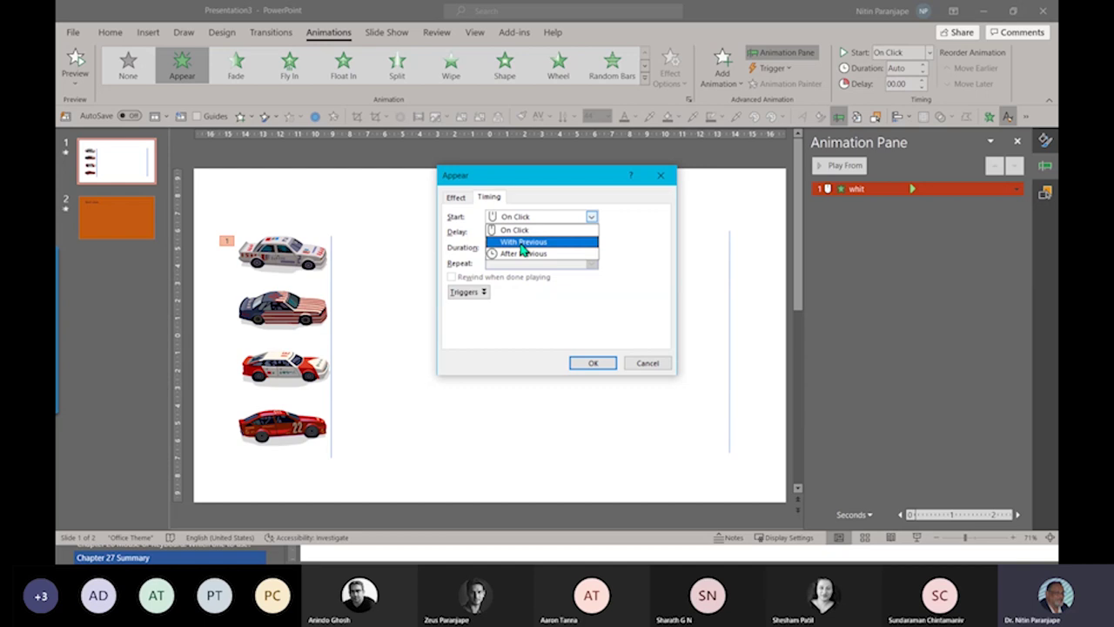
click(523, 248)
click(497, 231)
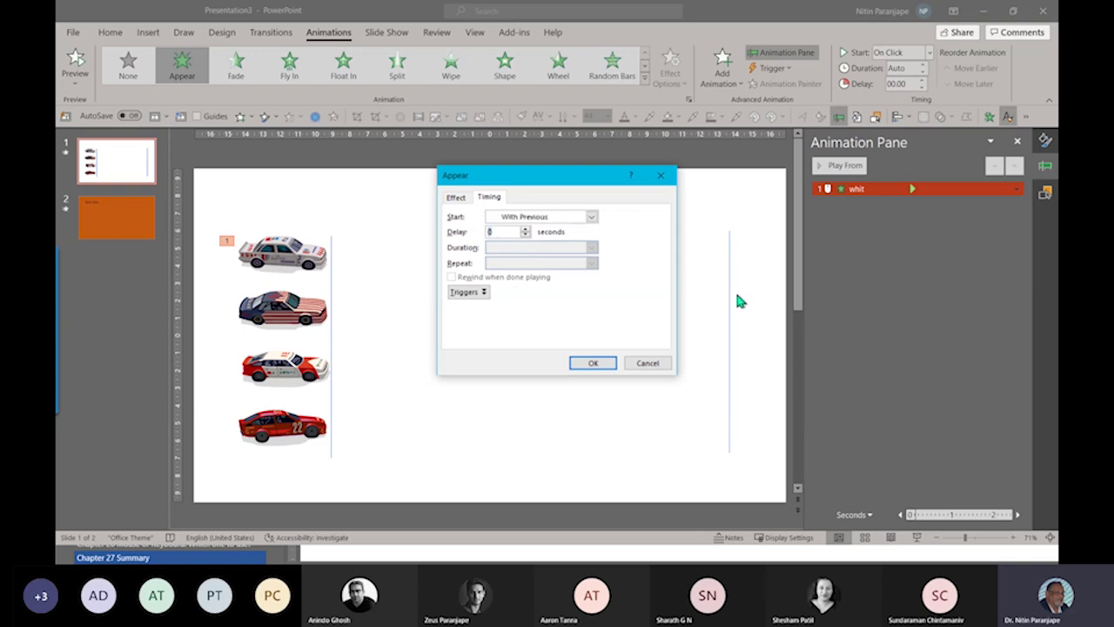
text(1)
click(600, 361)
click(919, 538)
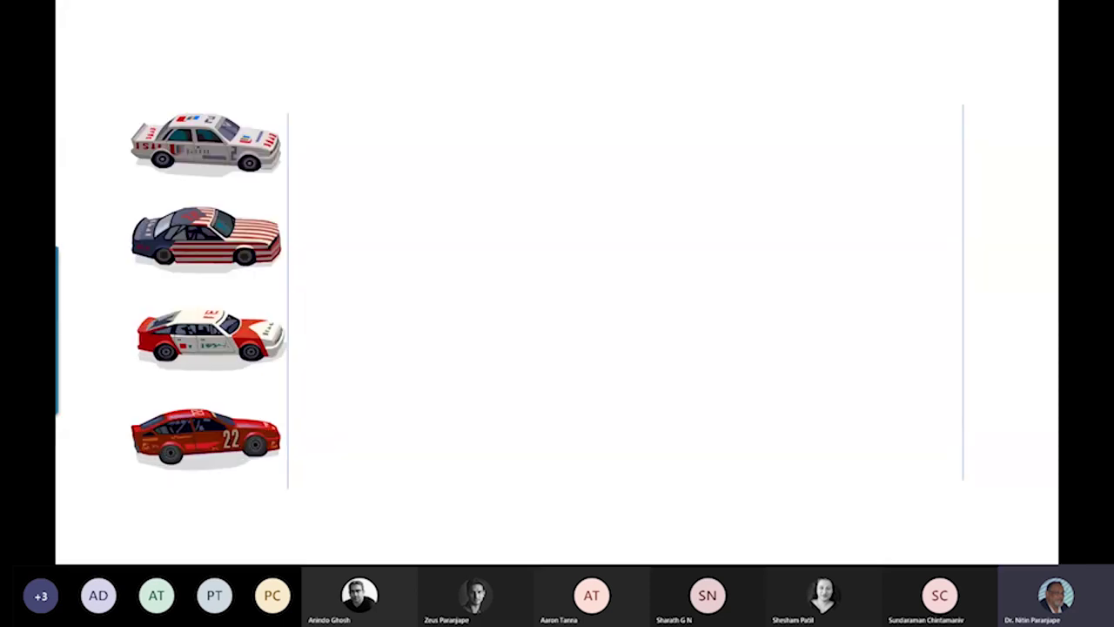
key(Escape)
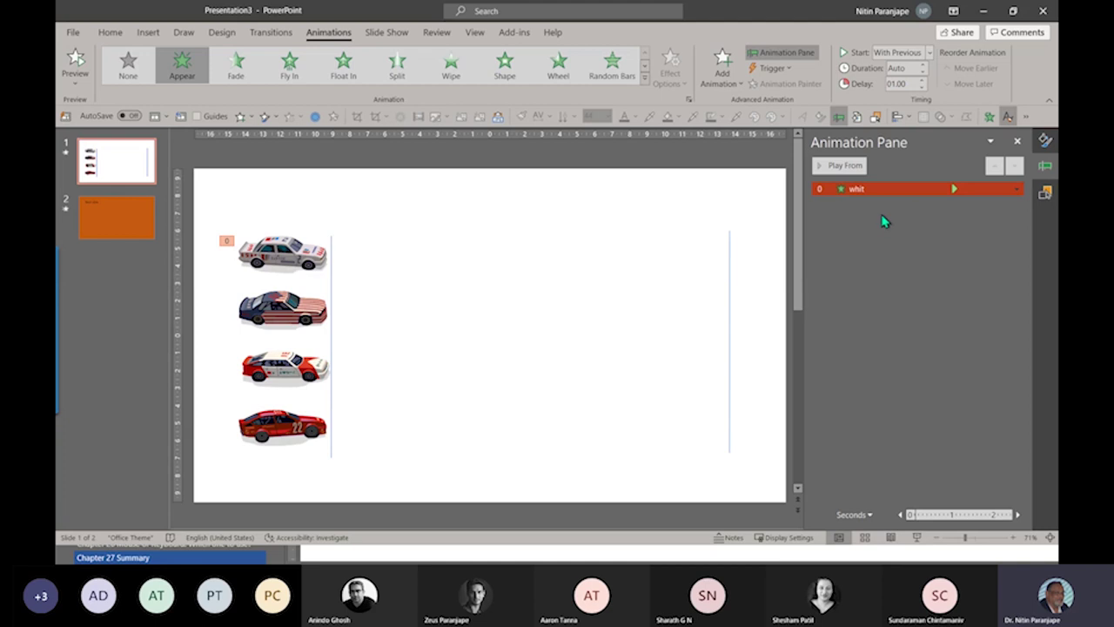
Set the white car's Appear effect to start After Previous with a 2-second delay.
double_click(876, 192)
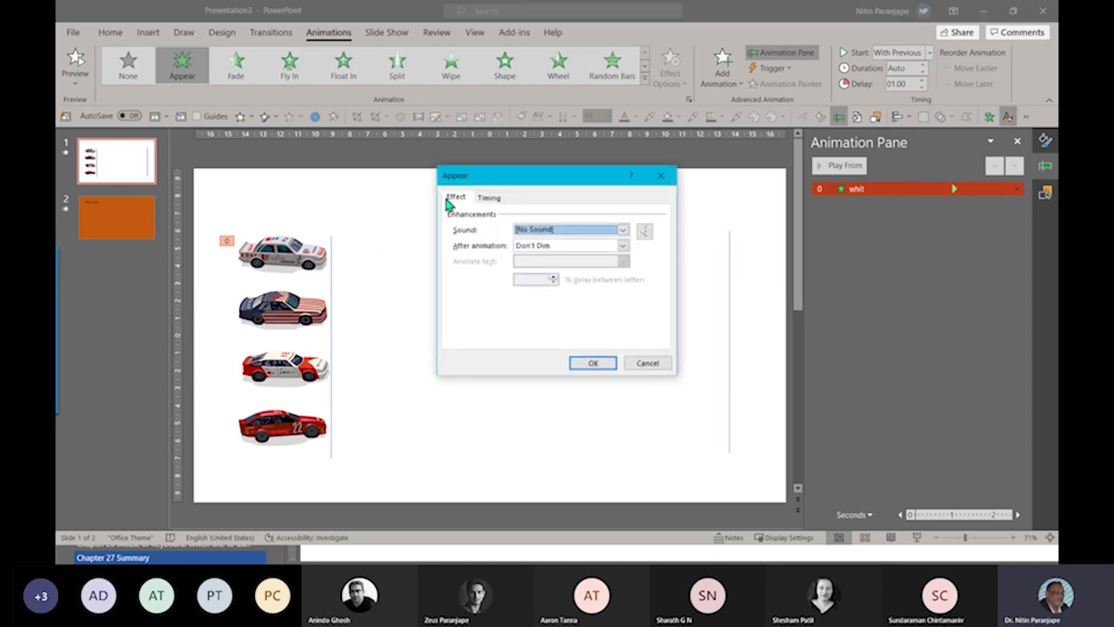
click(490, 198)
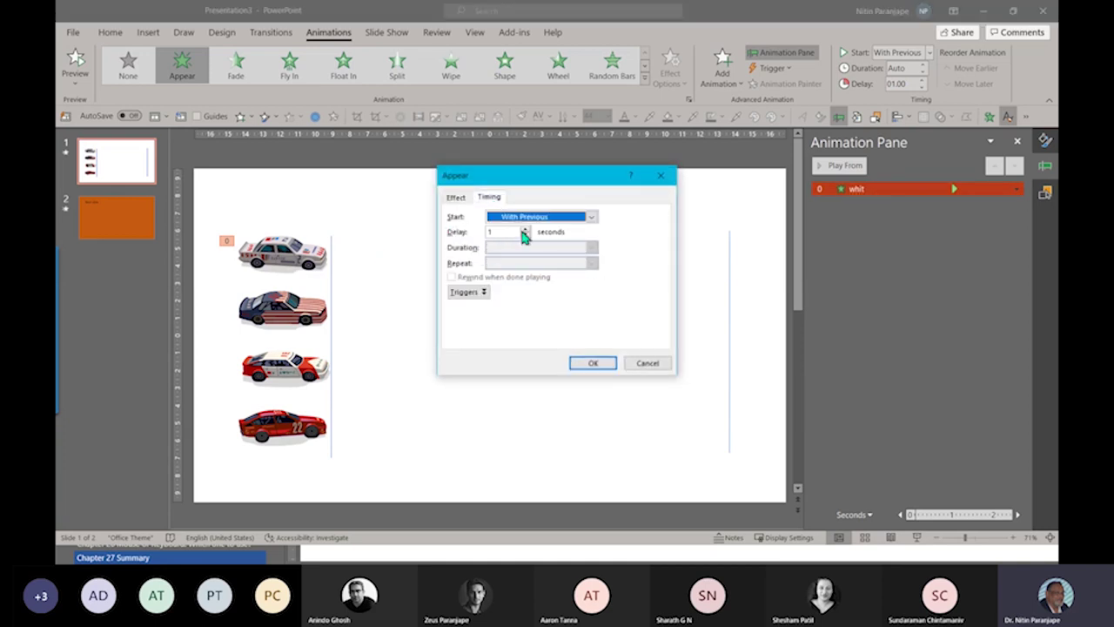
click(534, 216)
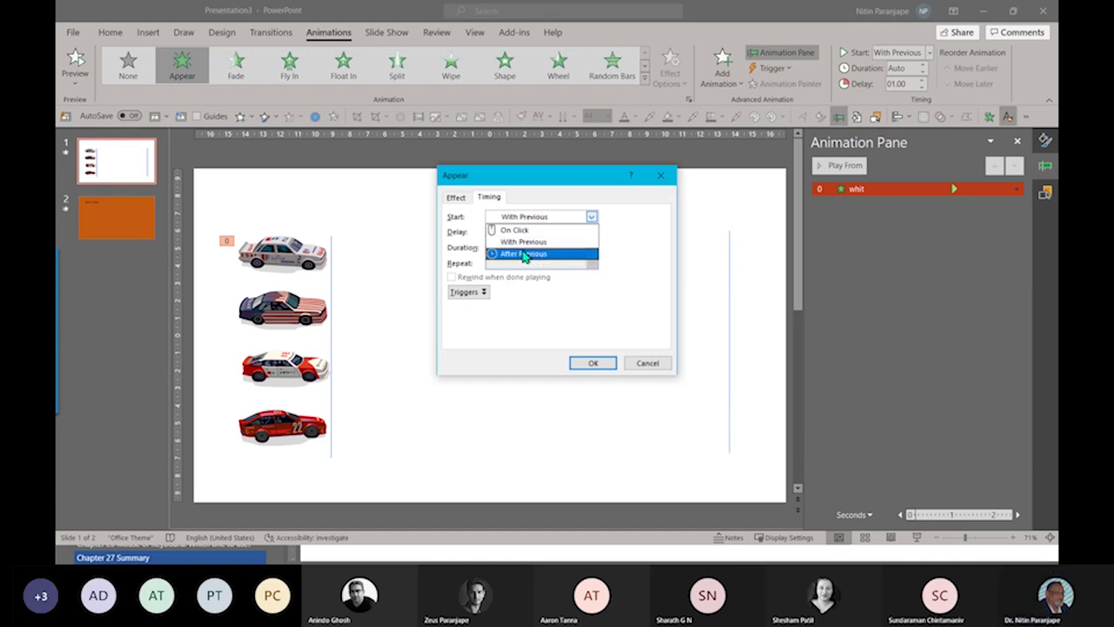
click(522, 255)
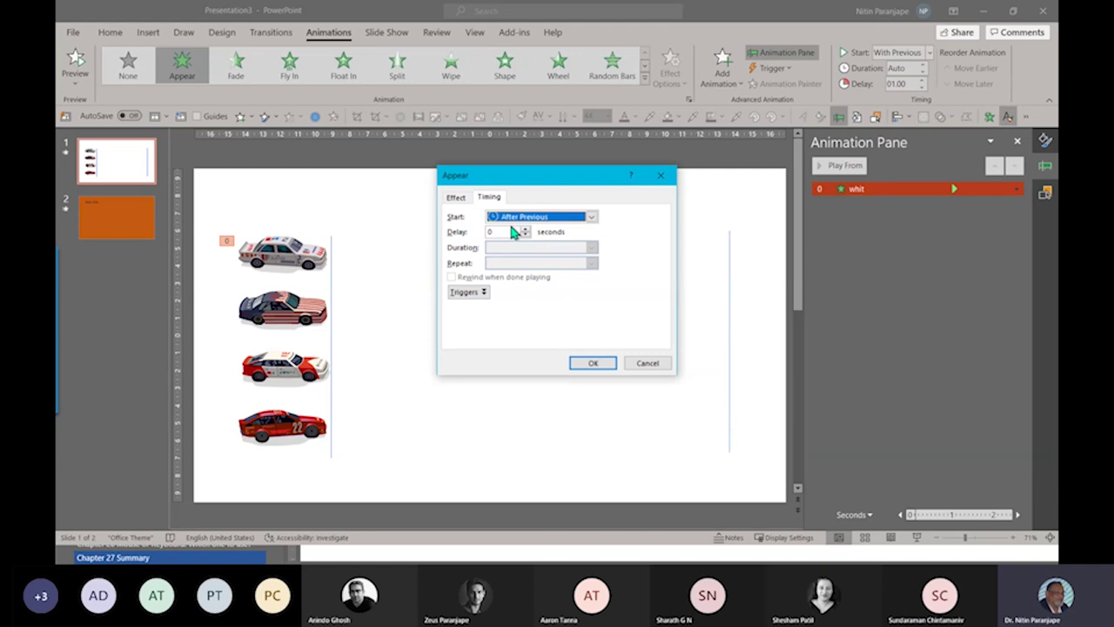
click(526, 229)
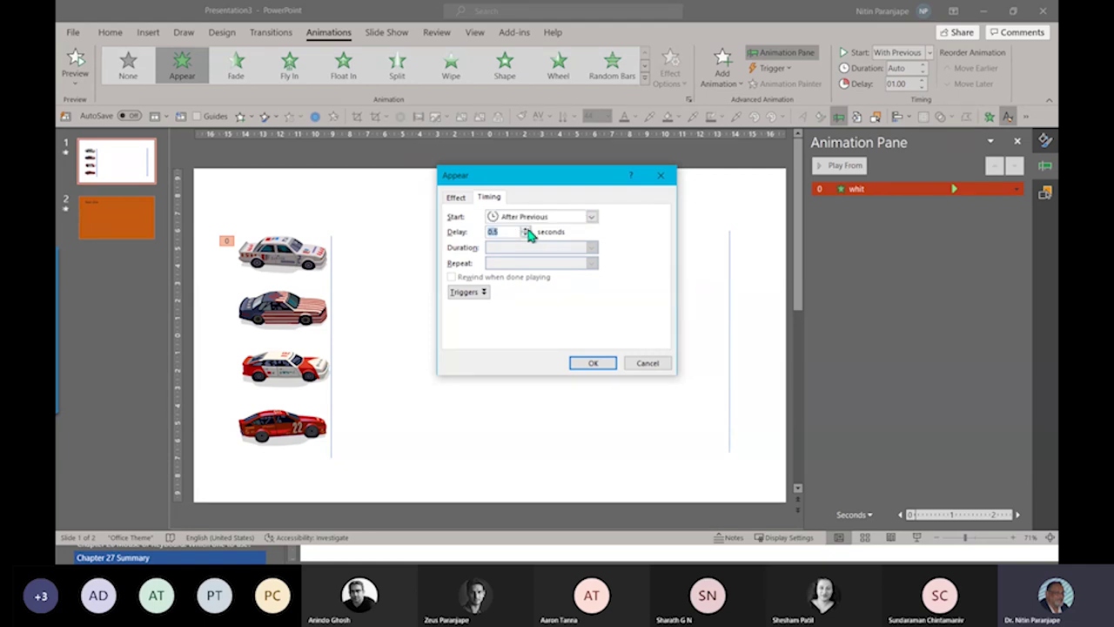
click(525, 229)
click(525, 229)
click(527, 229)
click(592, 363)
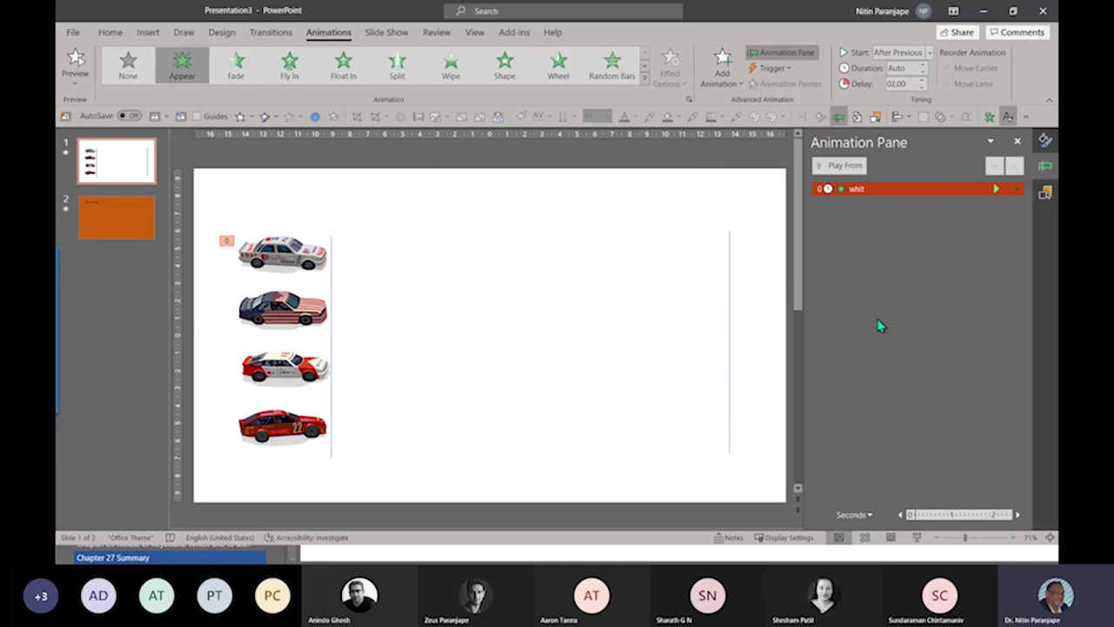
Preview the white car's Appear effect in the slide show and remove the effect from the car.
click(918, 538)
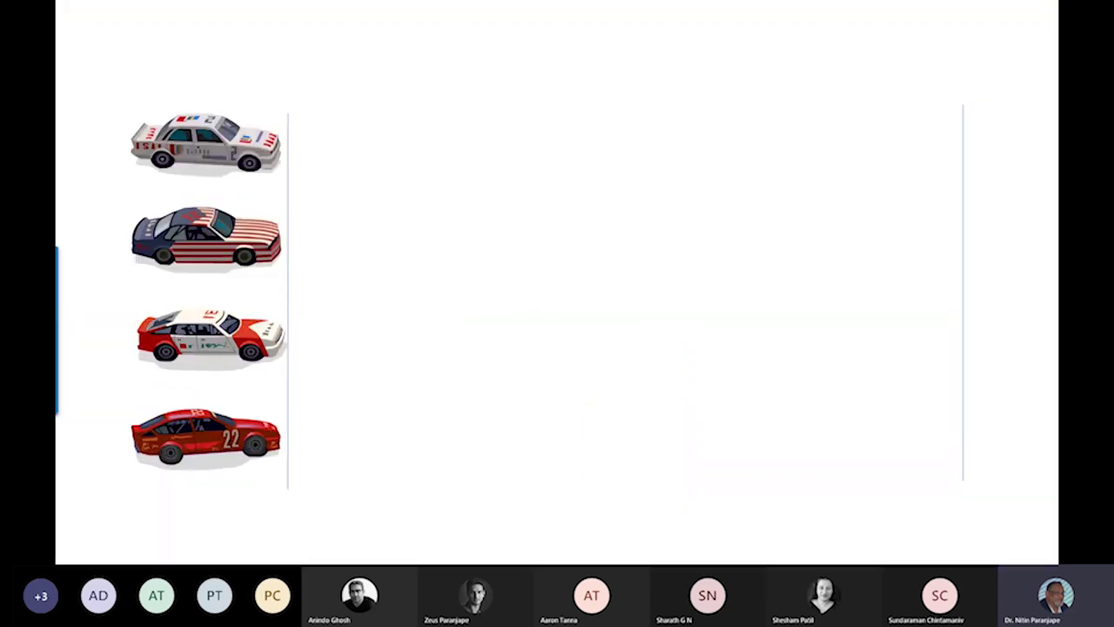
key(Escape)
click(267, 258)
key(Delete)
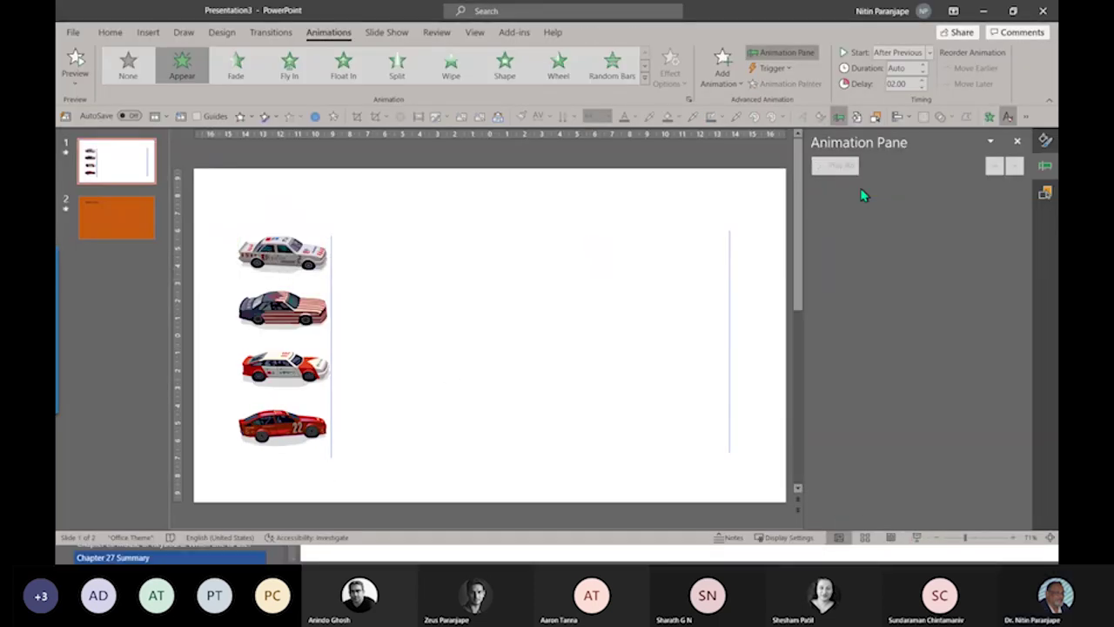
Apply the Teeter emphasis effect to the top white car and preview it in the slide show.
click(285, 261)
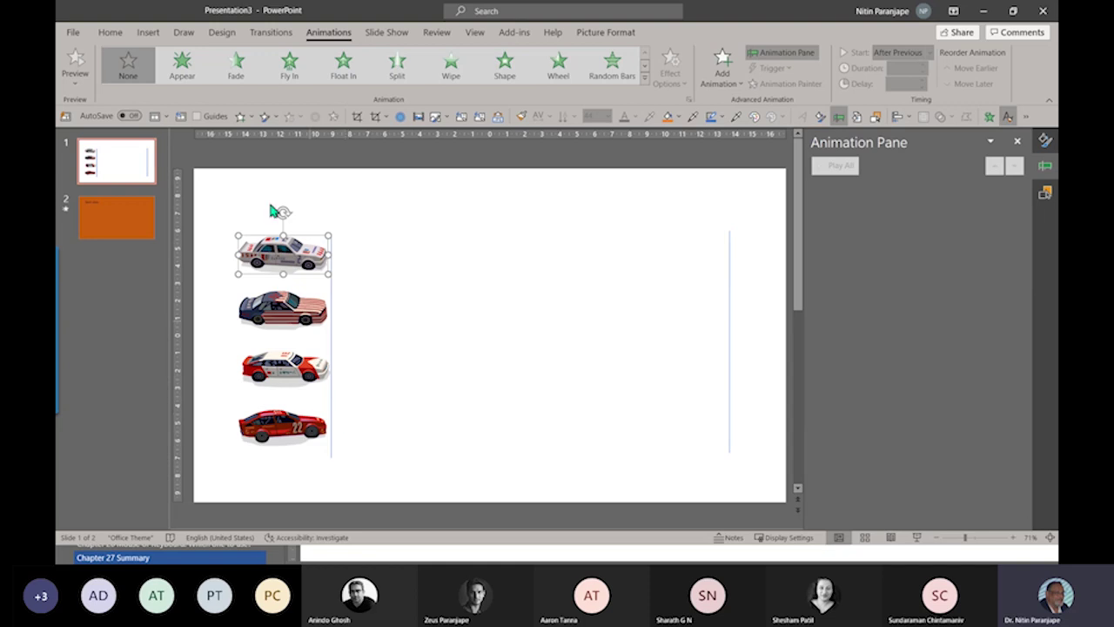
click(645, 79)
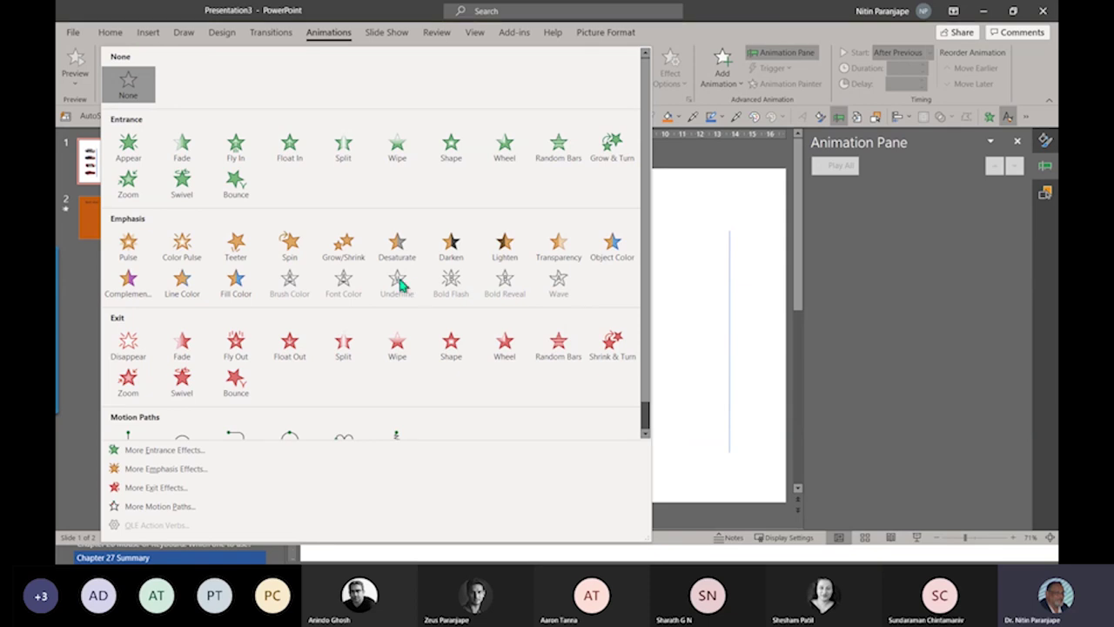
click(692, 298)
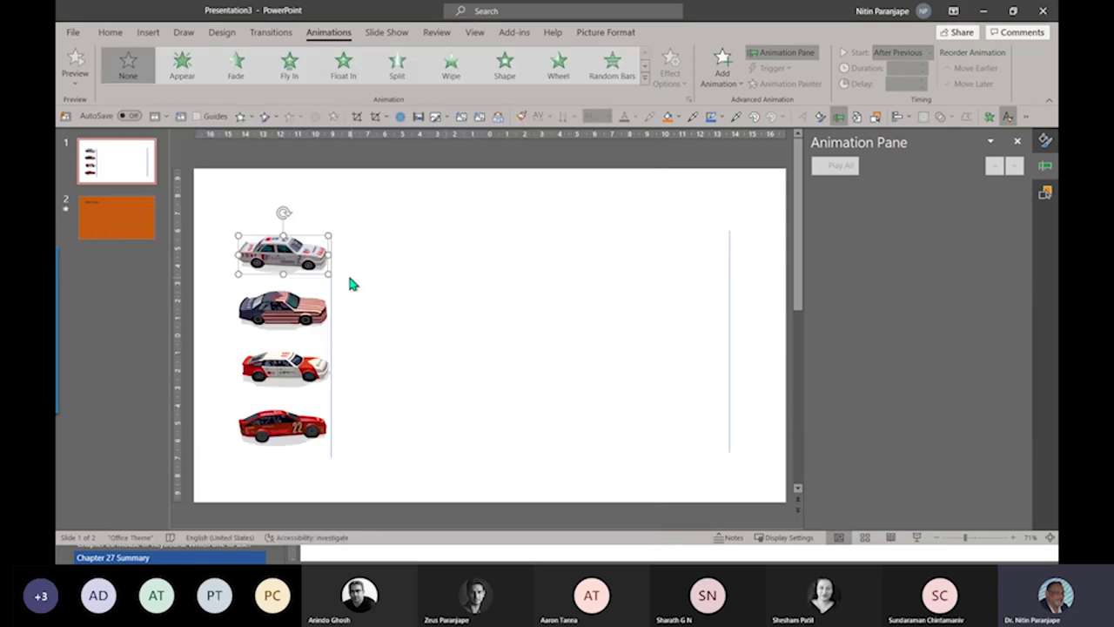
click(646, 84)
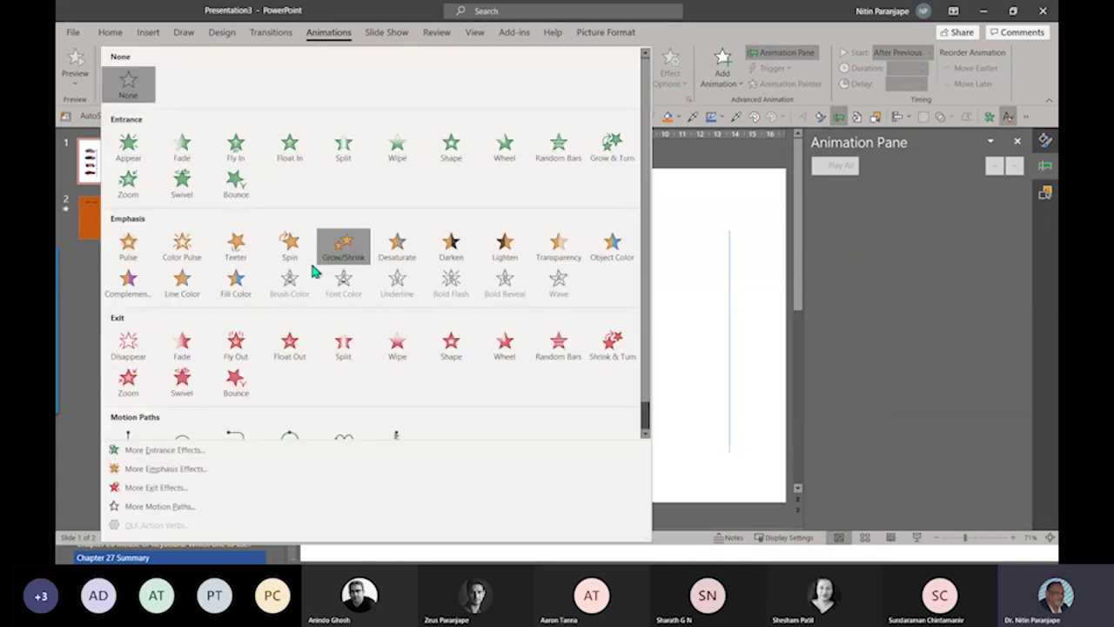
click(236, 248)
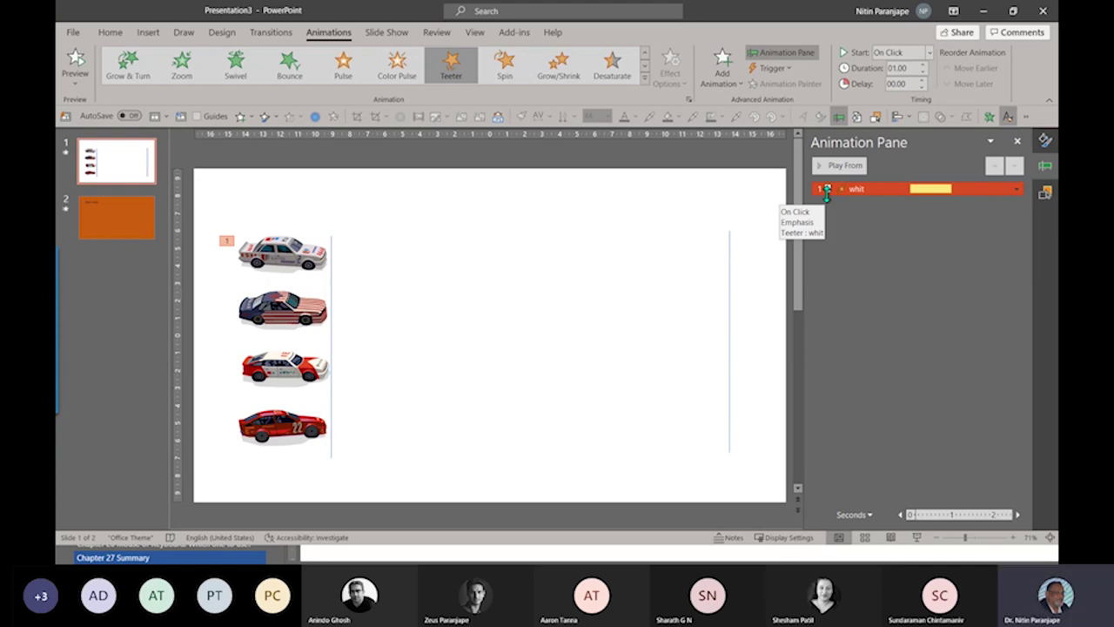
click(917, 538)
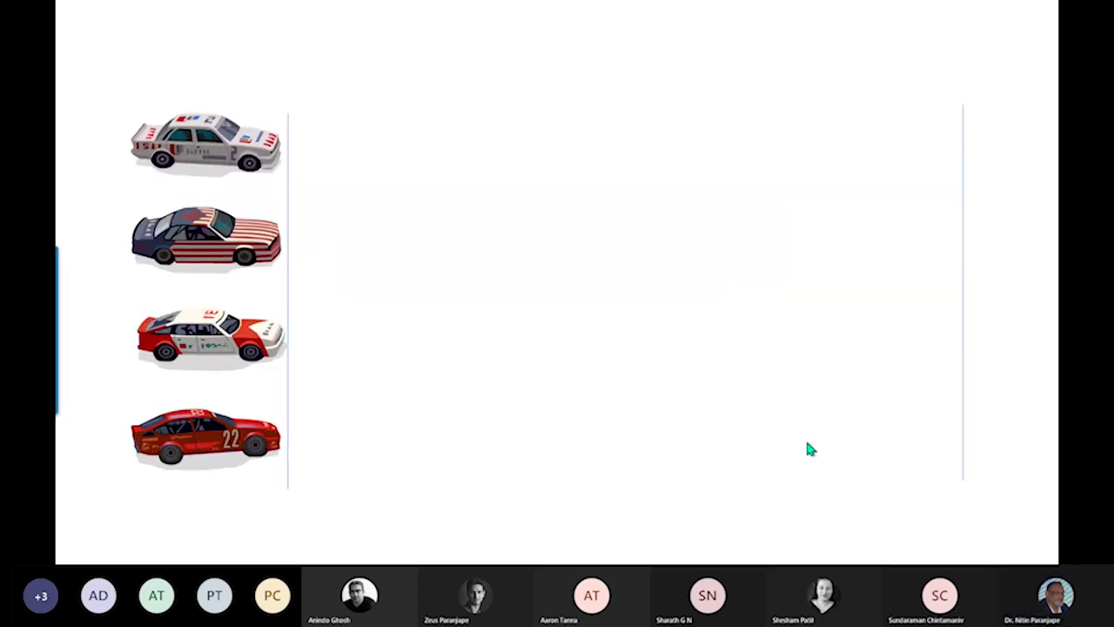
key(Escape)
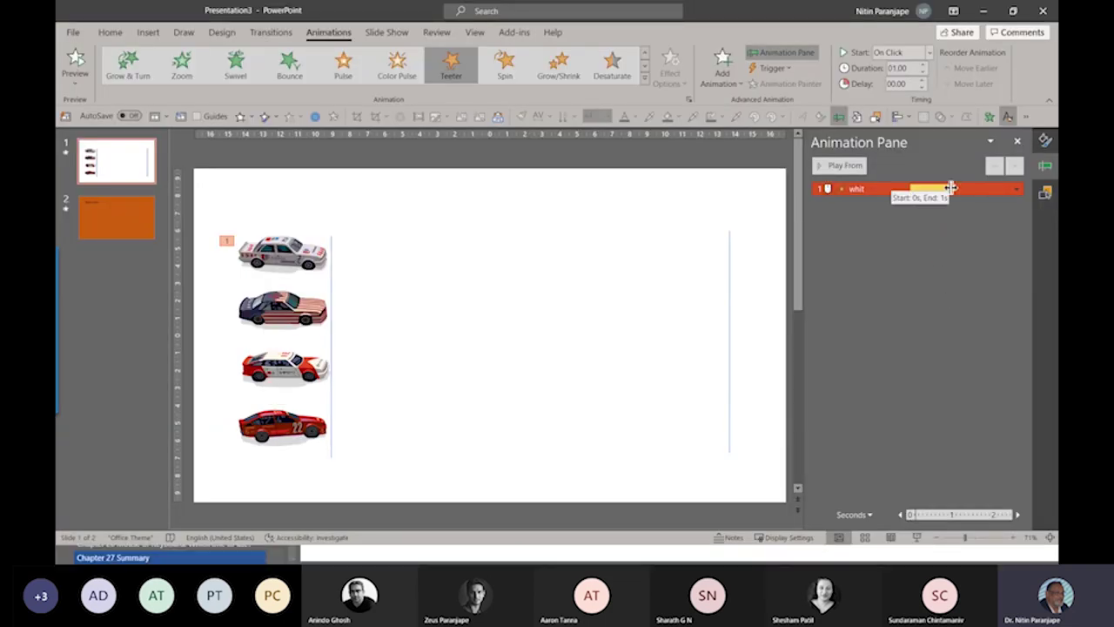
Shift the white car's Teeter effect to a 0.5-second delay, check its timing settings and return the delay to 0.
drag(951, 187, 958, 198)
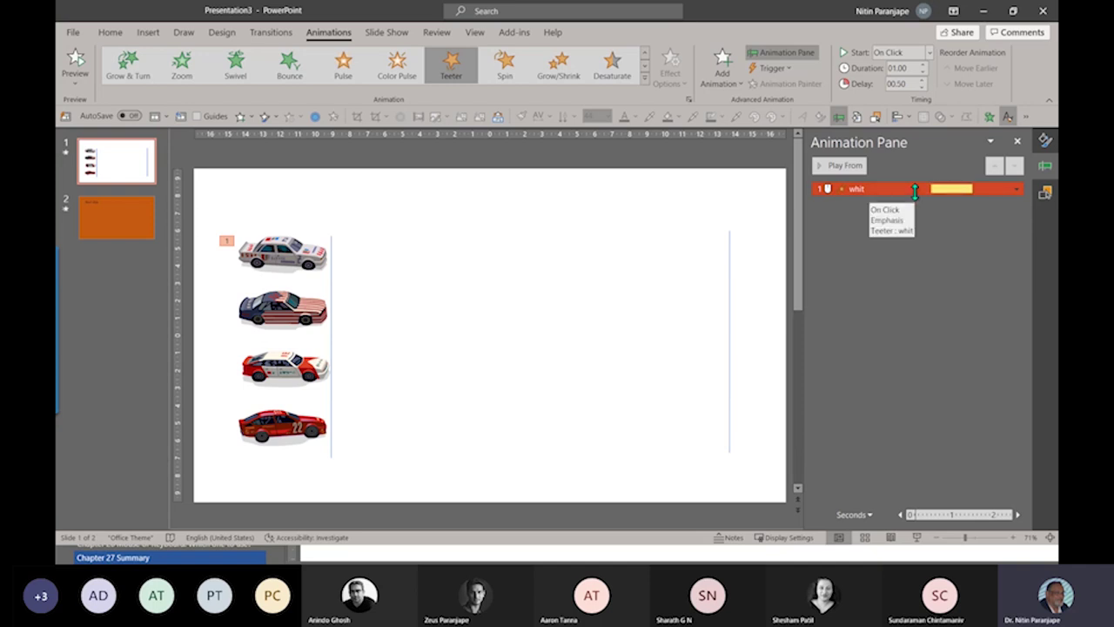
double_click(938, 188)
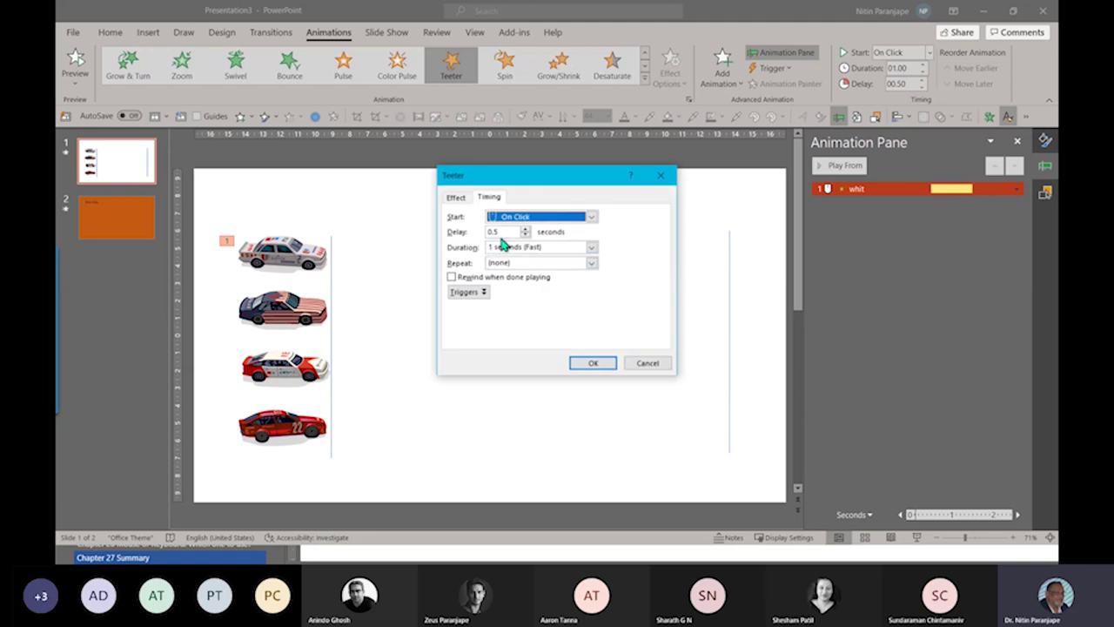
click(648, 365)
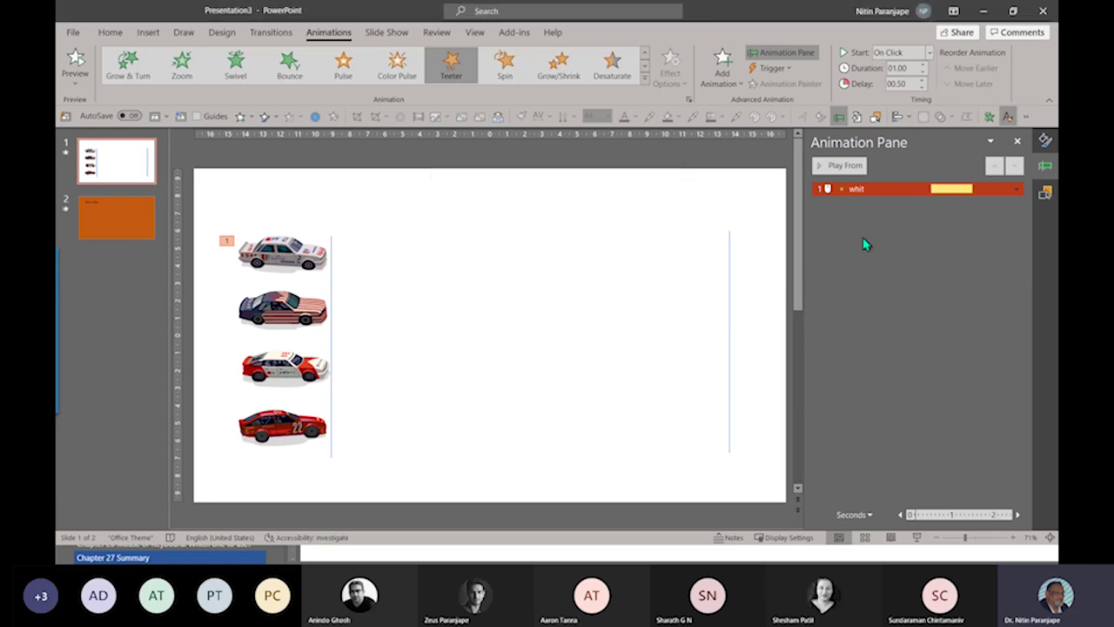
drag(962, 189, 941, 193)
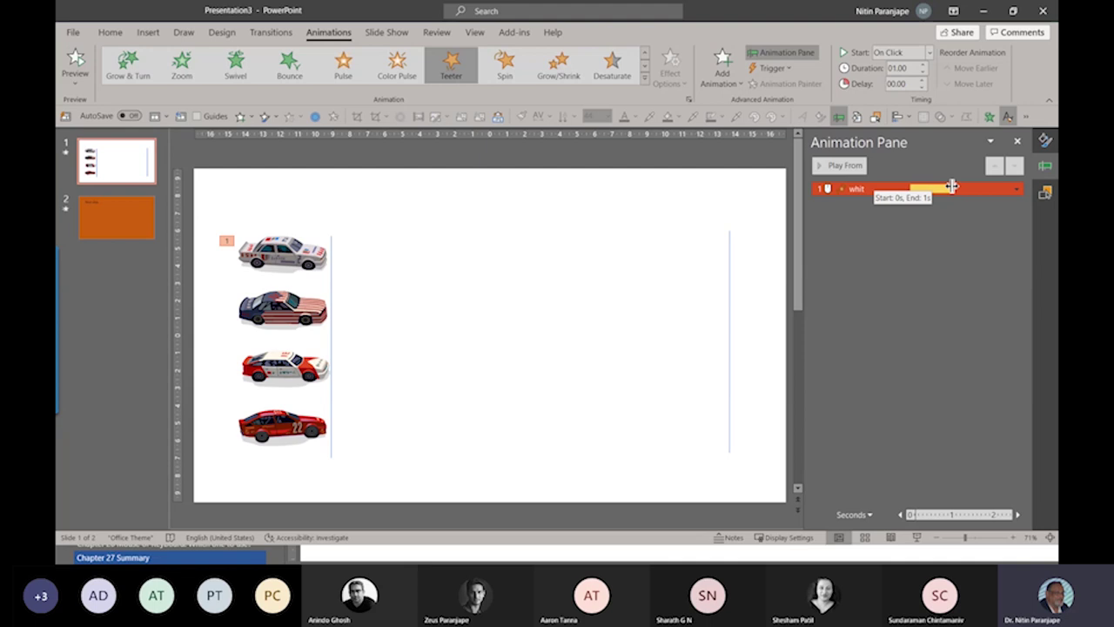
Shorten the white car's Teeter duration to 0.3 seconds and preview it in the slide show.
drag(952, 186, 925, 190)
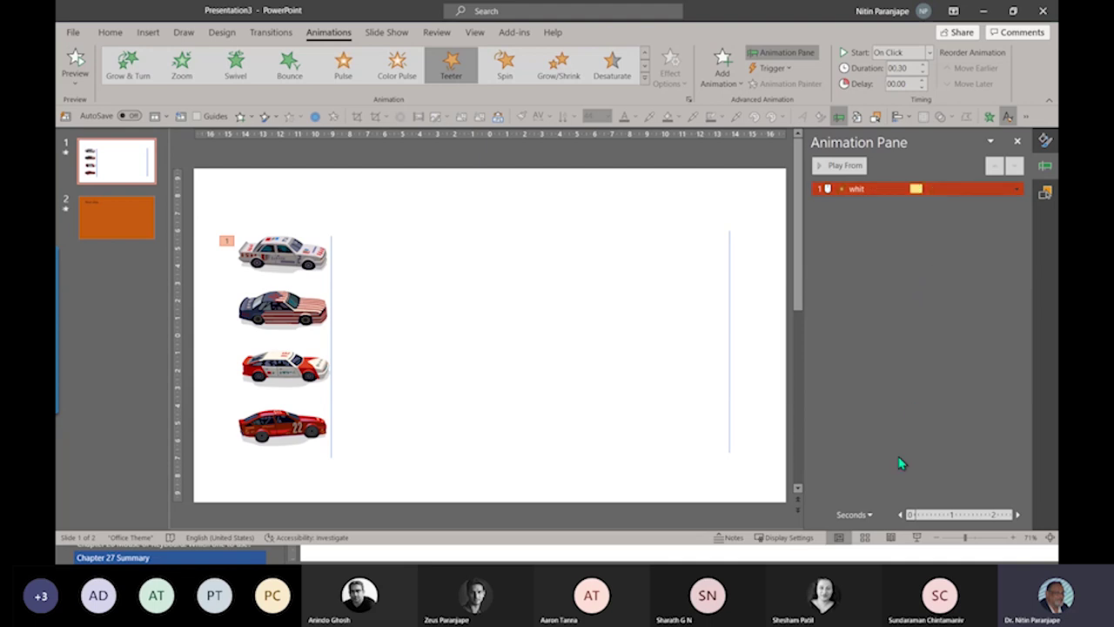
click(917, 540)
click(744, 458)
key(Escape)
Set the white car's Teeter effect to repeat Until End of Slide and preview it in the slide show.
double_click(898, 190)
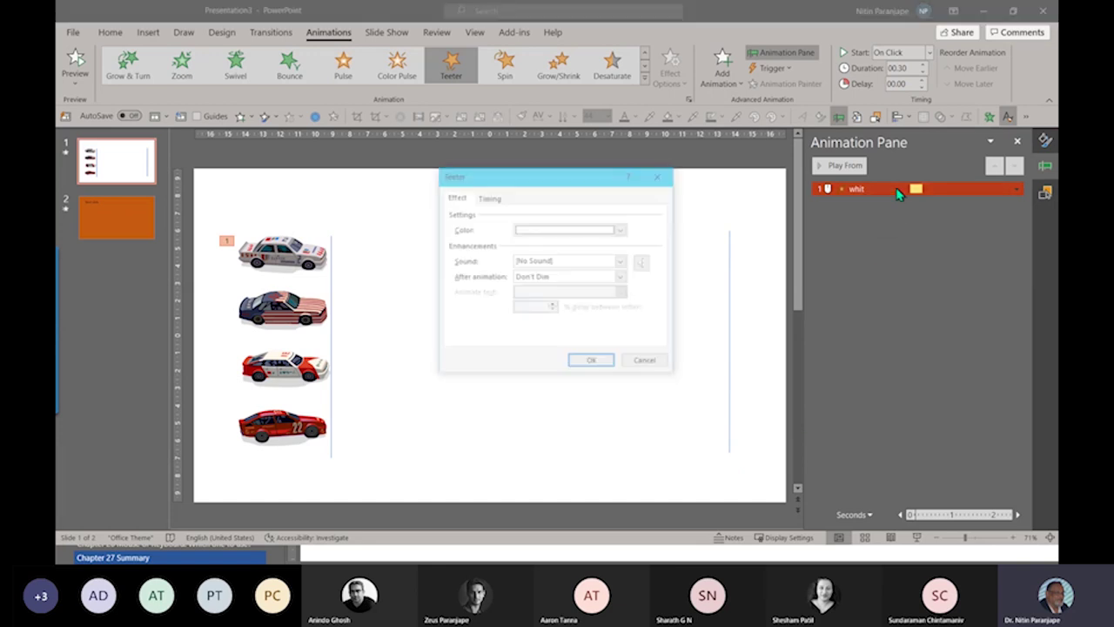
click(488, 198)
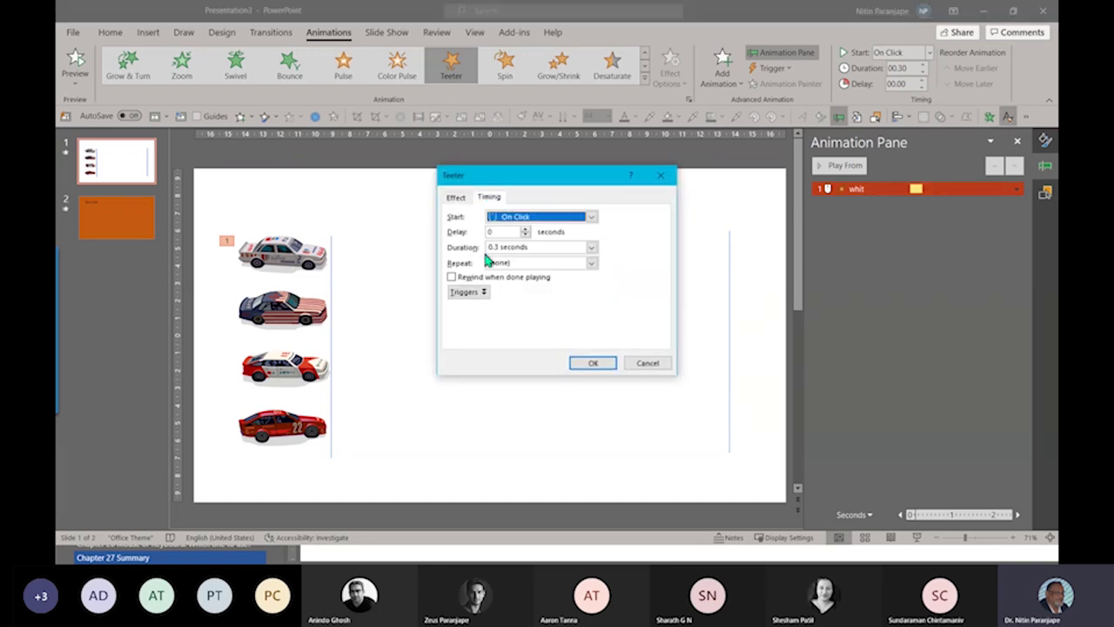
click(592, 262)
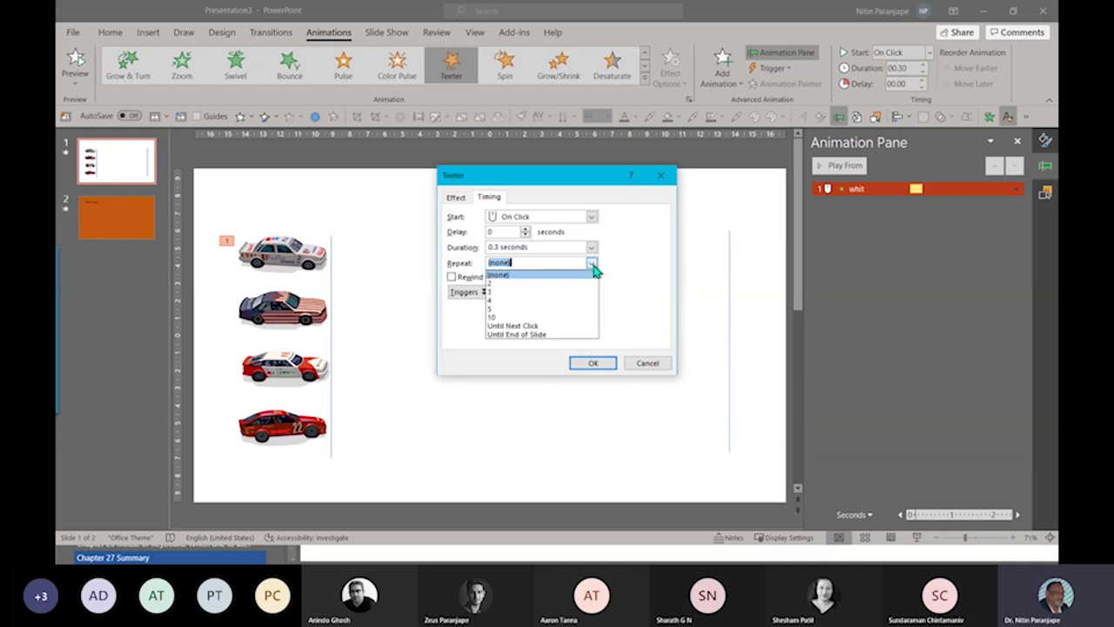
click(527, 335)
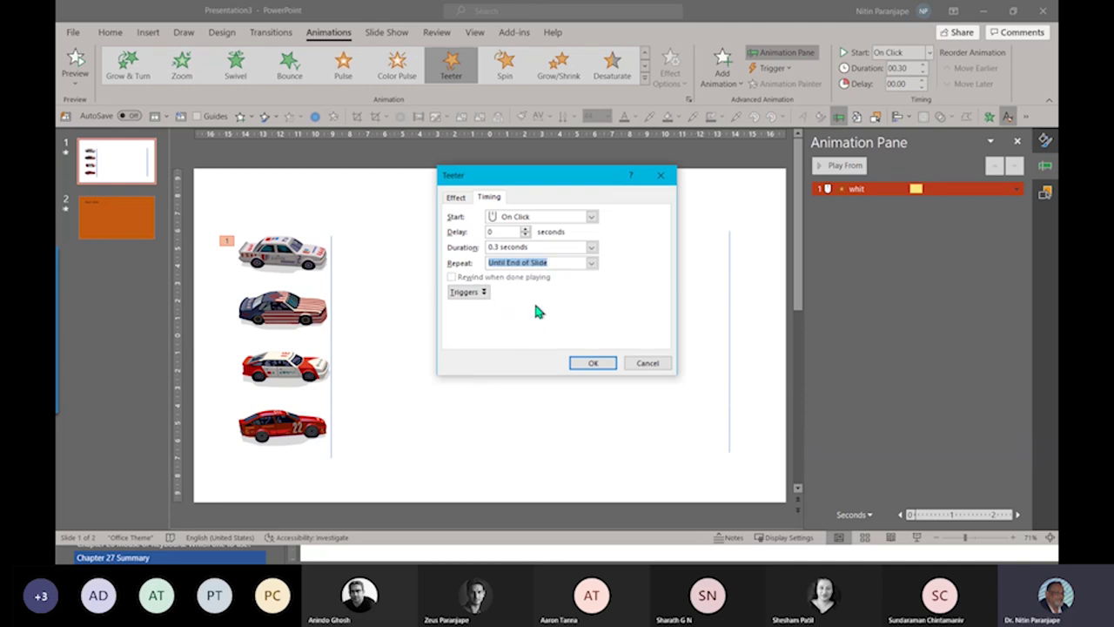
click(592, 363)
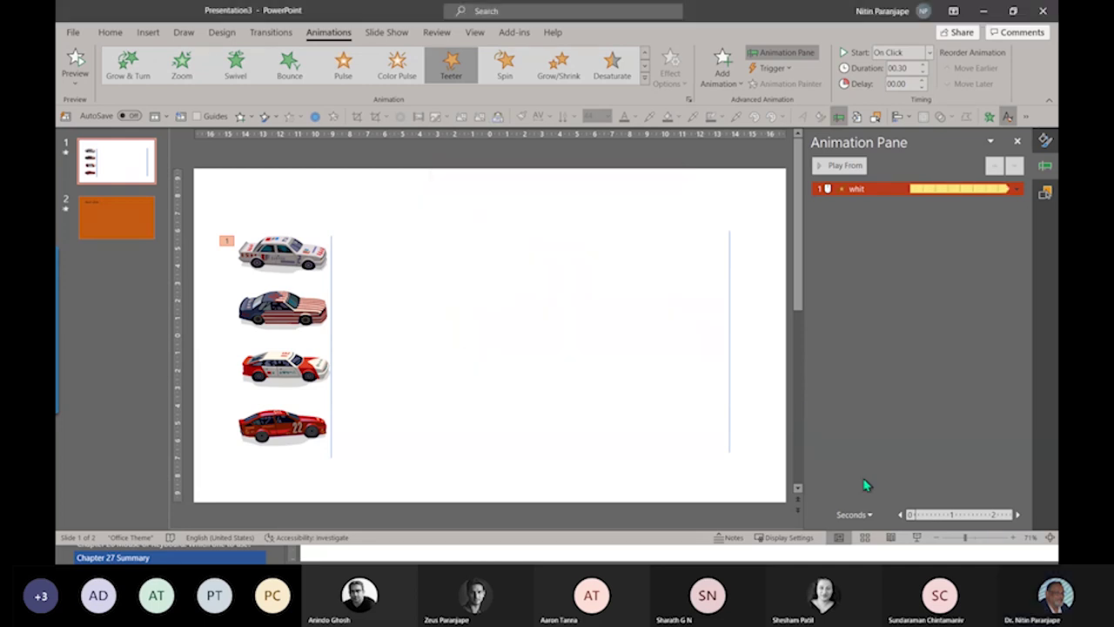
click(917, 537)
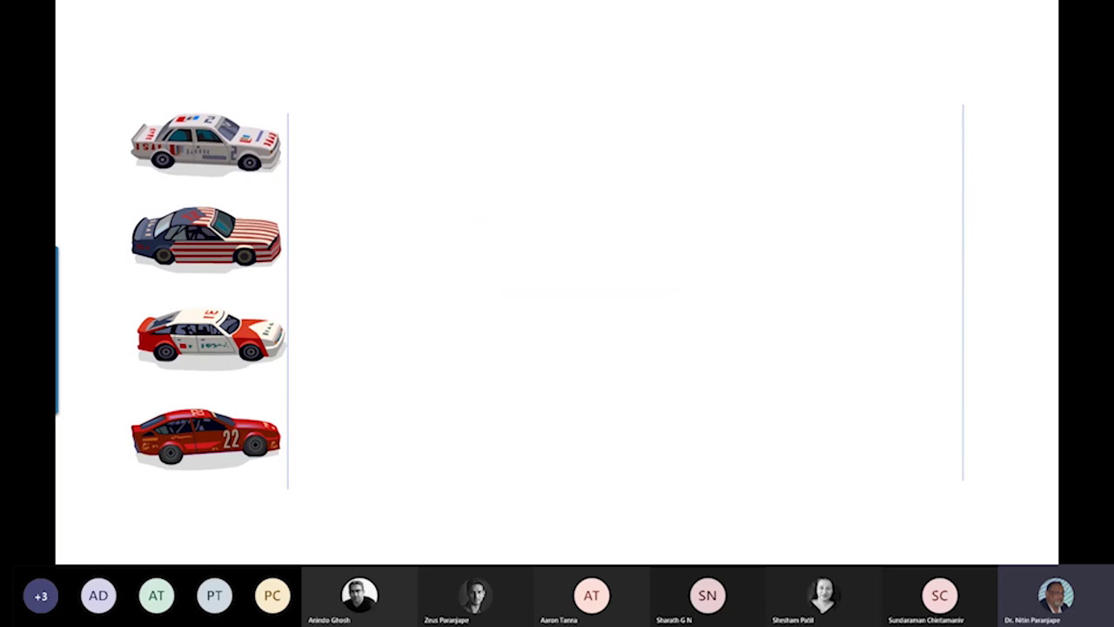
key(Escape)
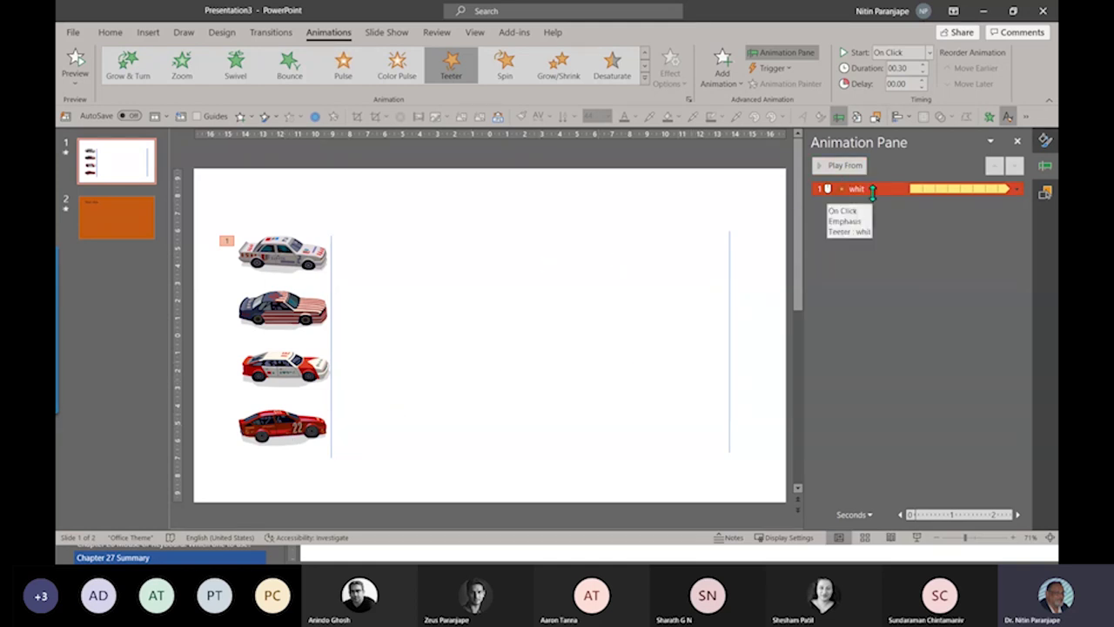
Copy the white car's Teeter animation to the striped, red-and-white and red cars with the Animation Painter.
click(305, 261)
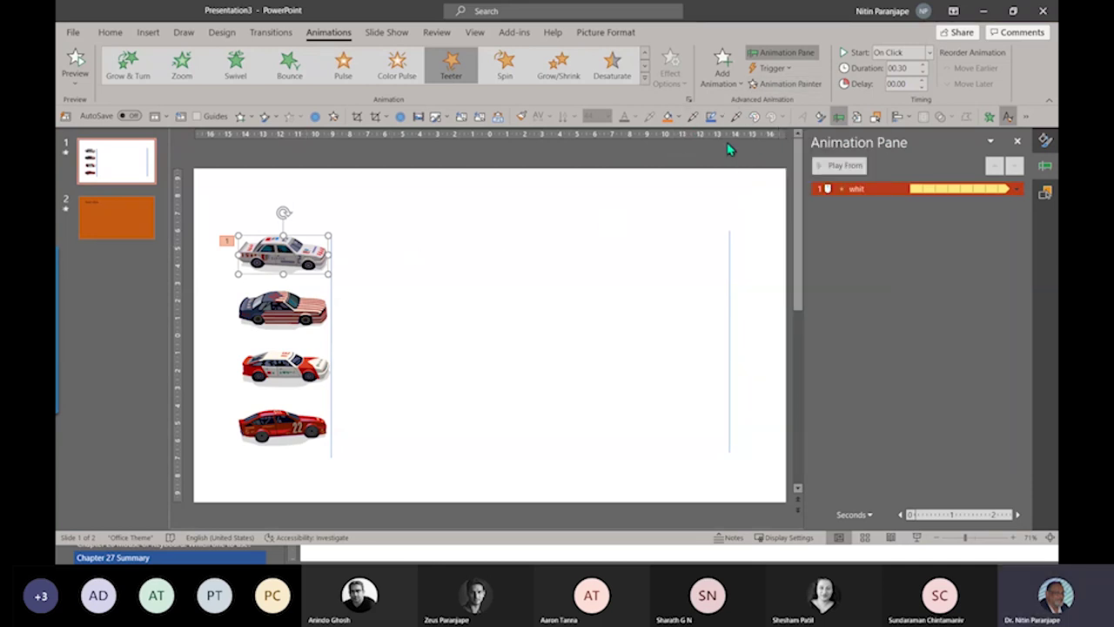
click(780, 92)
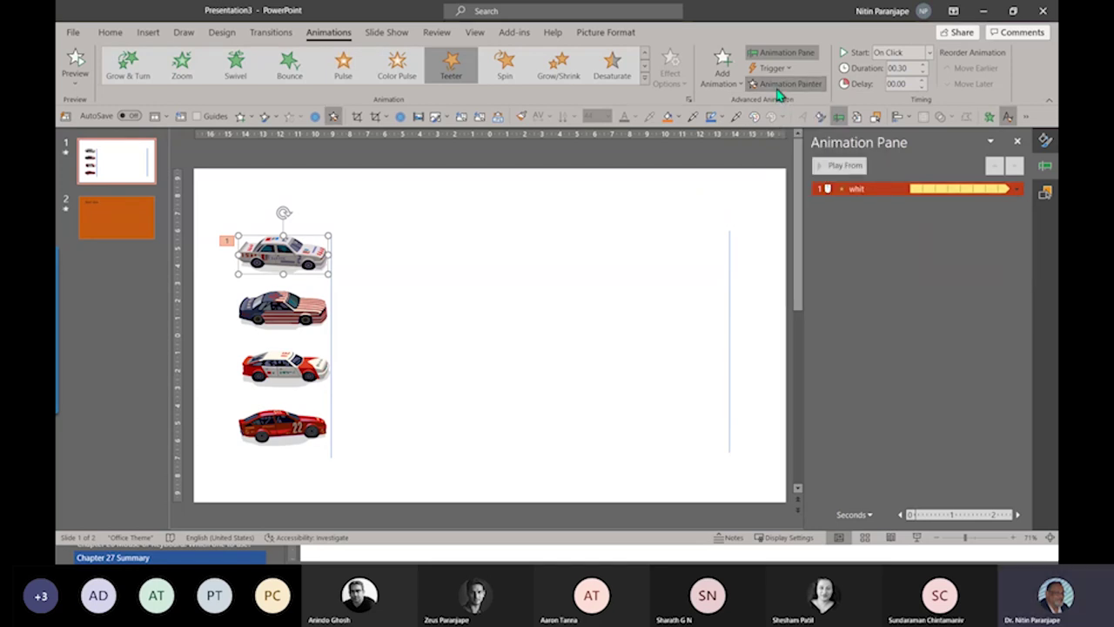
click(266, 314)
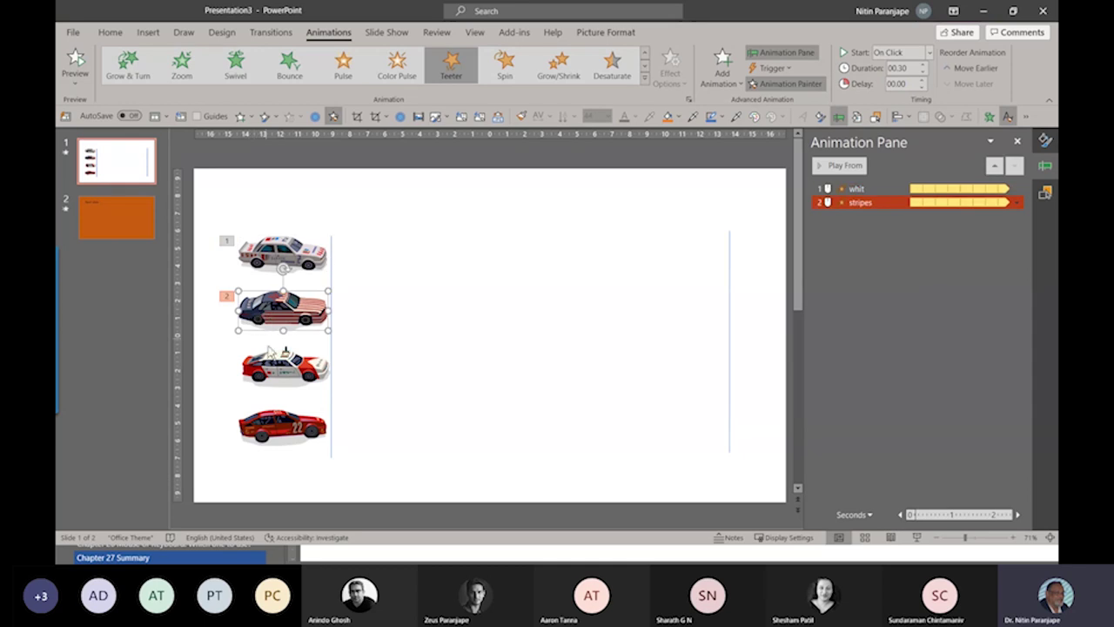
click(270, 373)
click(274, 424)
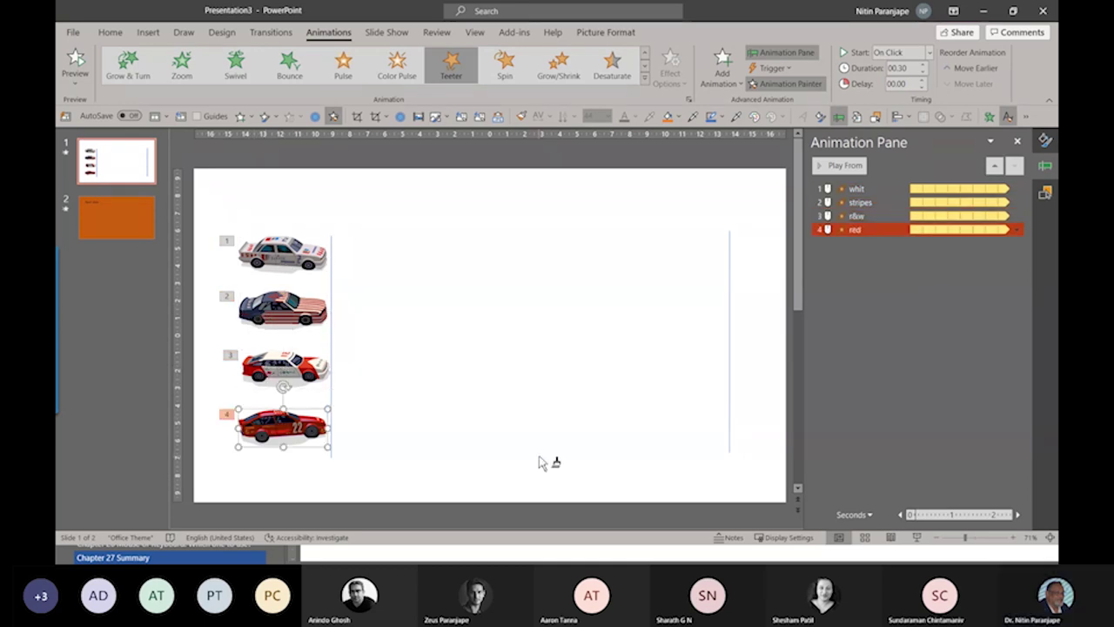
click(539, 462)
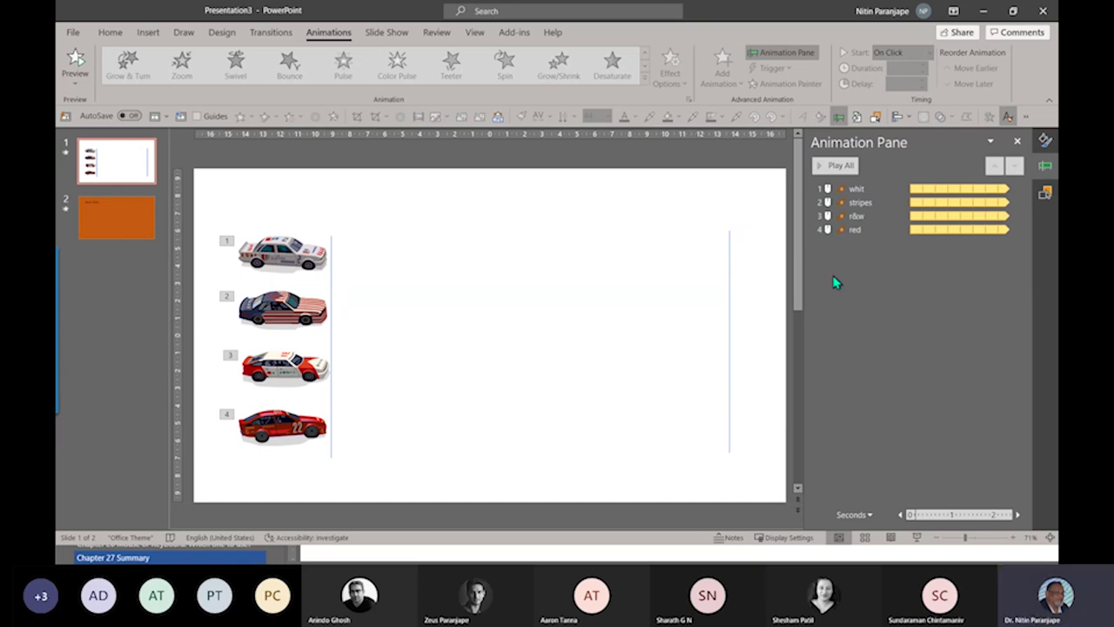
Set the stripes, r&w and red cars' Teeter effects to start With Previous and preview them in the slide show.
mouse_move(847, 217)
mouse_down()
mouse_move(836, 239)
mouse_move(849, 219)
mouse_up()
click(858, 202)
shift+click(902, 229)
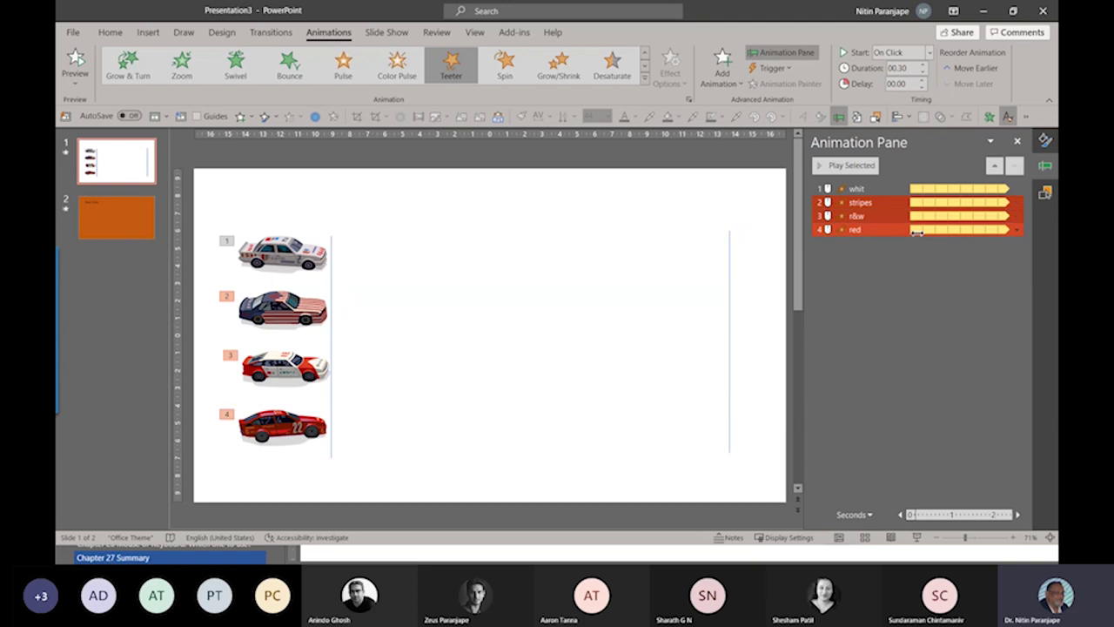
click(1017, 230)
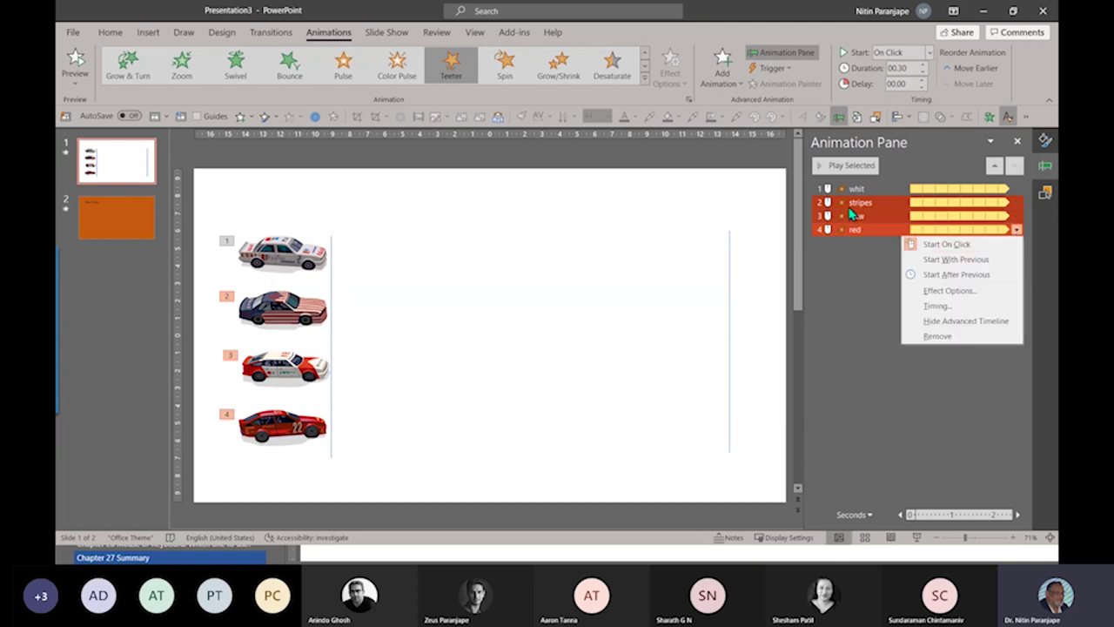
click(956, 259)
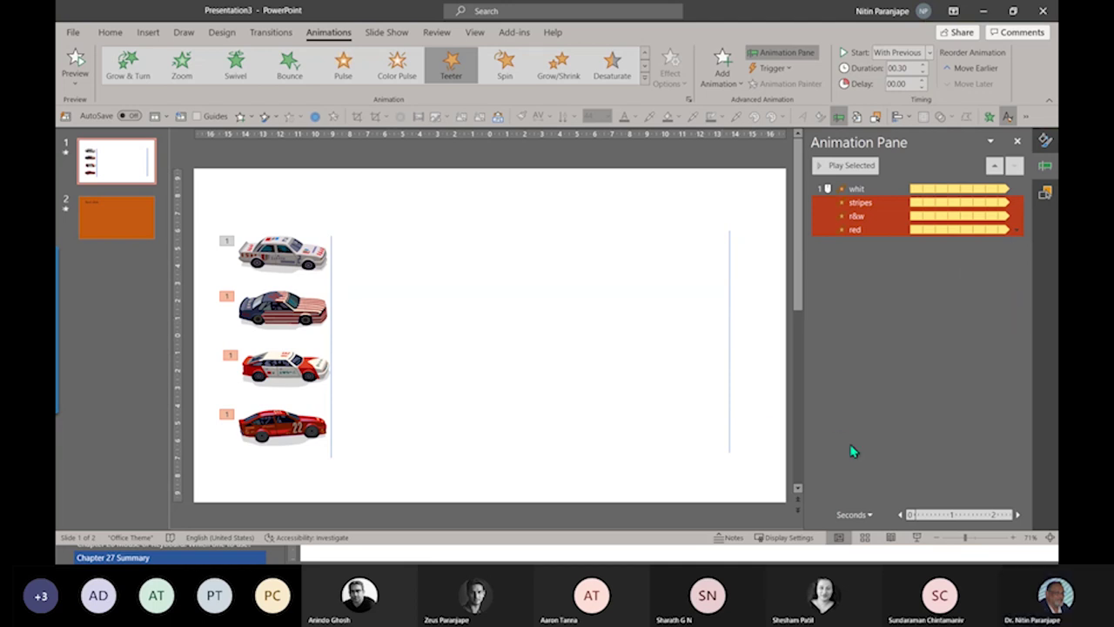
click(923, 539)
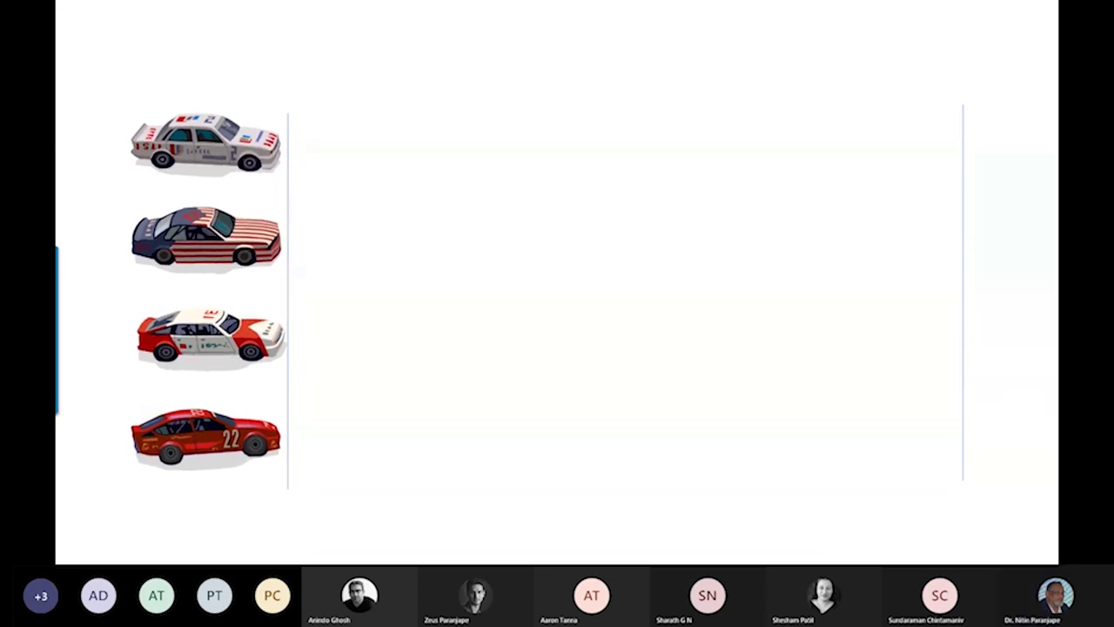
key(Escape)
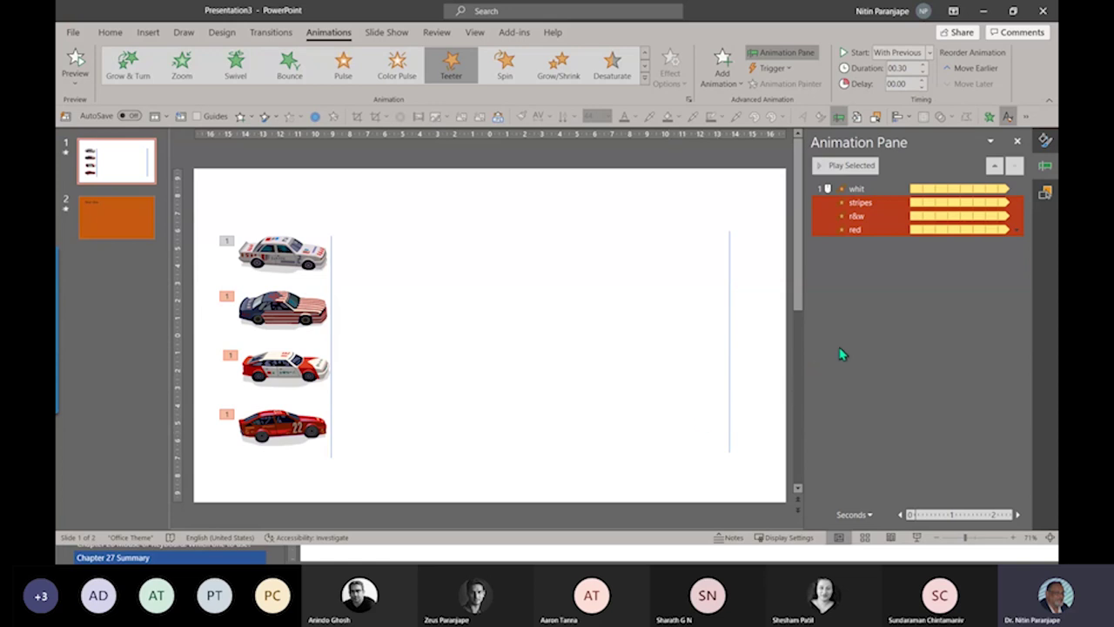
Stagger the lower cars' Teeter delays up to 0.3 seconds, set durations of 0.5 (white), 0.1 (r&w) and 0.2 seconds (red), and run the show.
drag(921, 204, 933, 230)
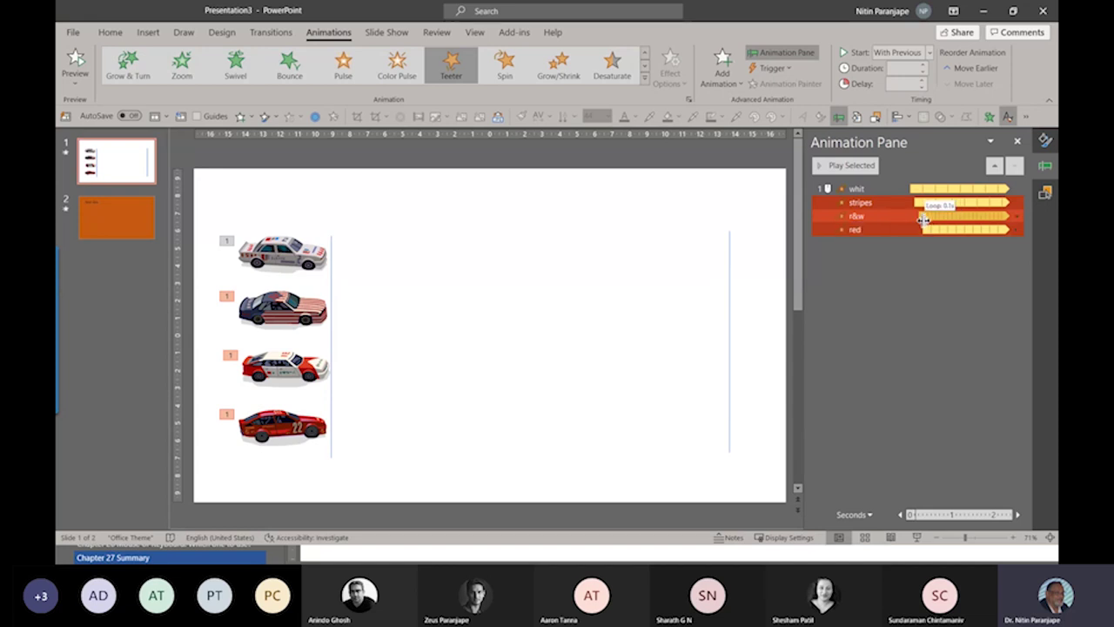
ctrl+click(921, 190)
click(921, 190)
ctrl+click(938, 229)
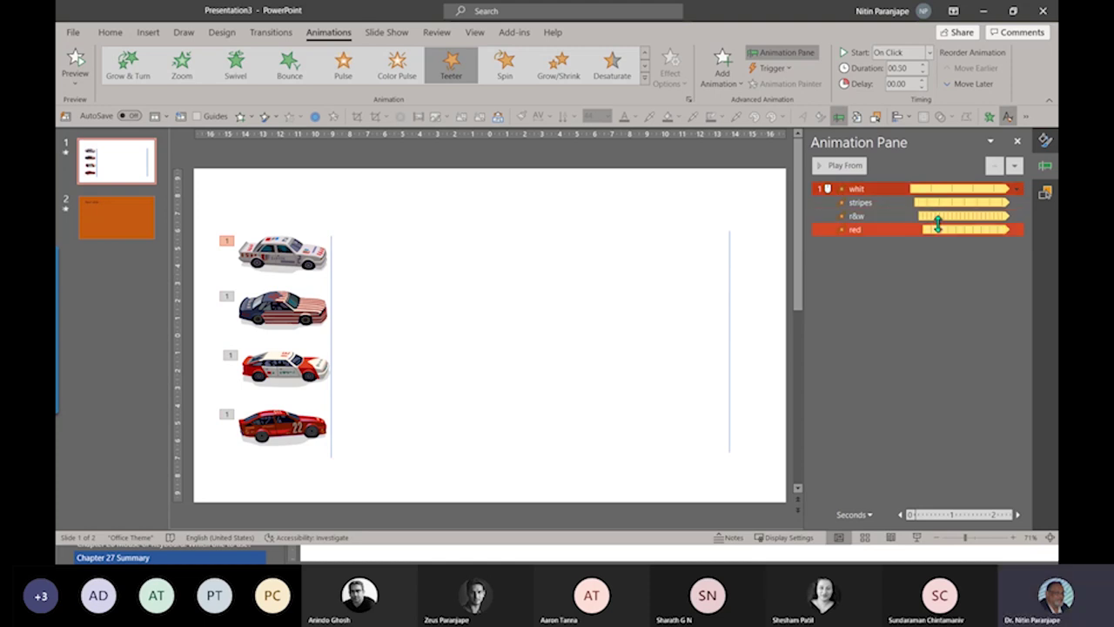
click(938, 229)
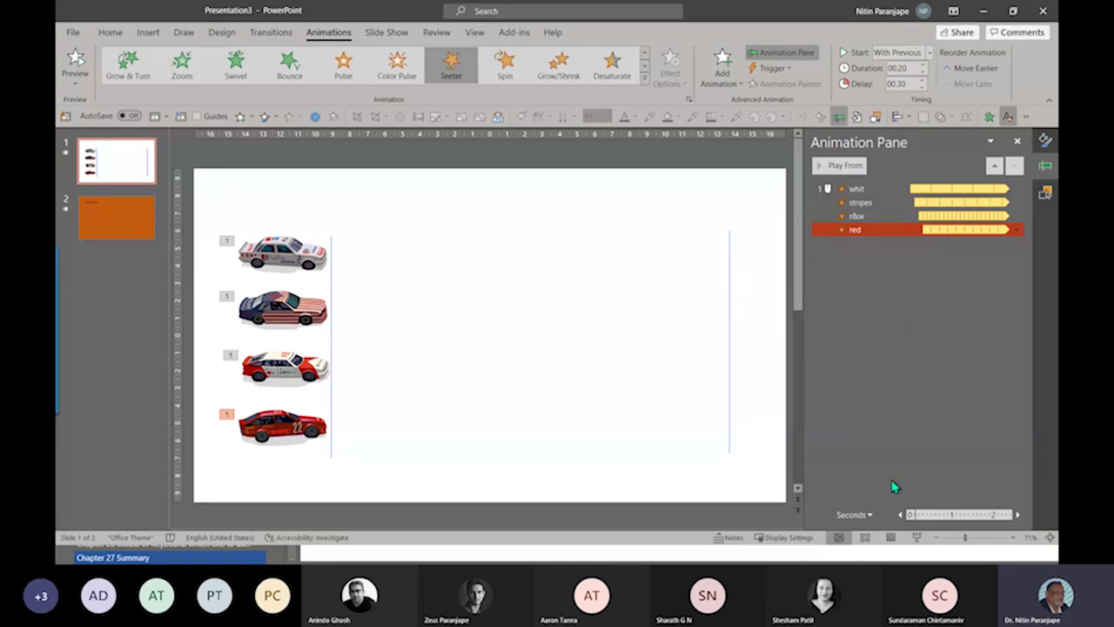
click(916, 538)
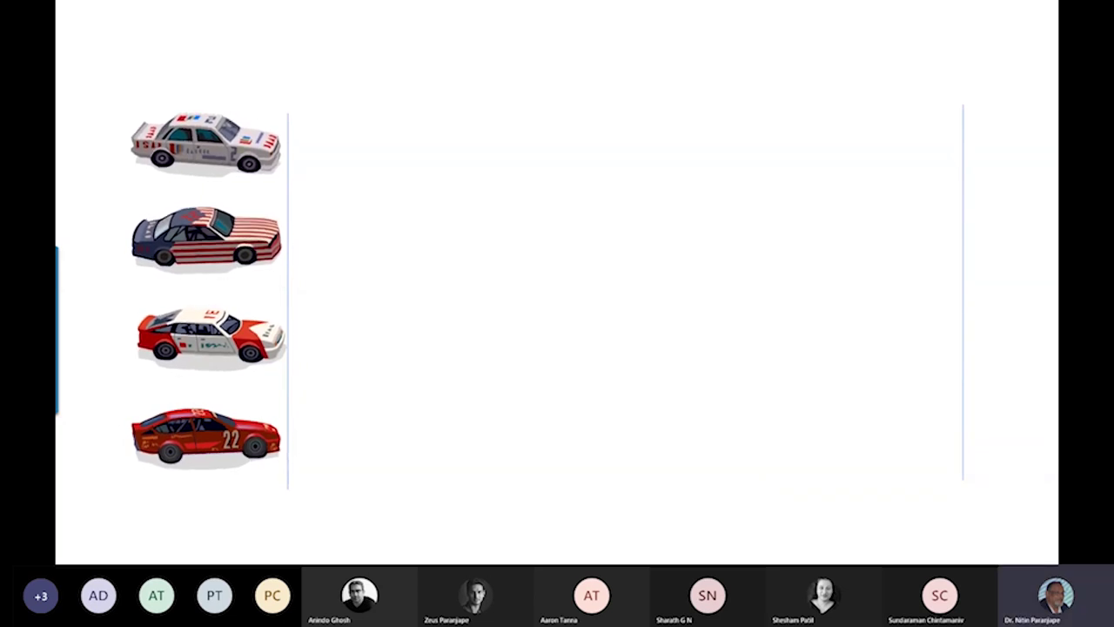
End the slide show and browse the full gallery of animation effects.
key(Escape)
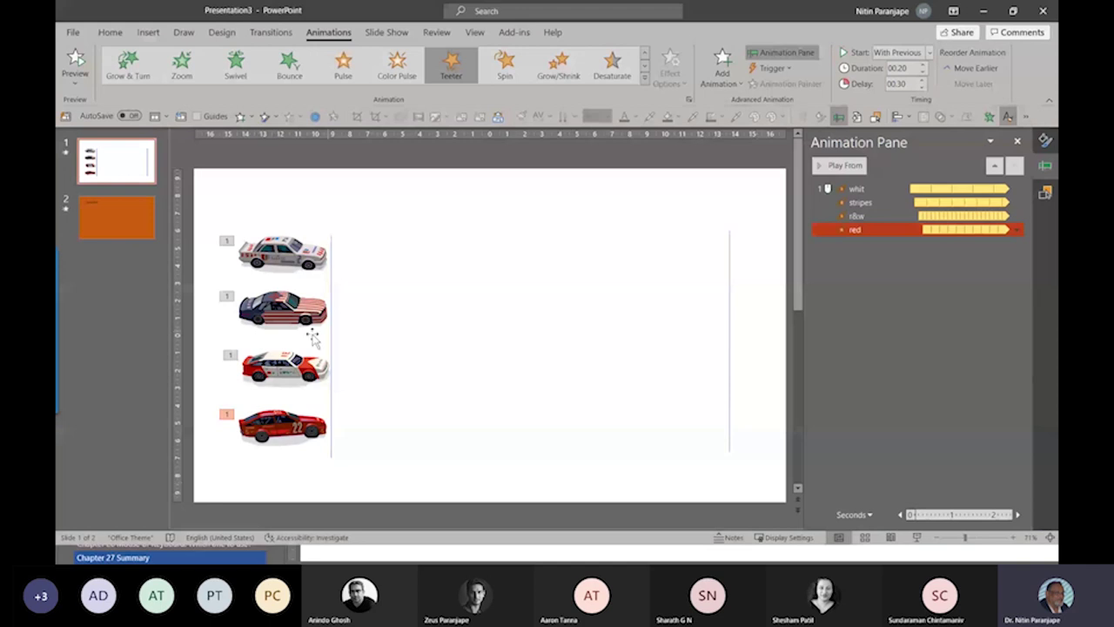
click(114, 180)
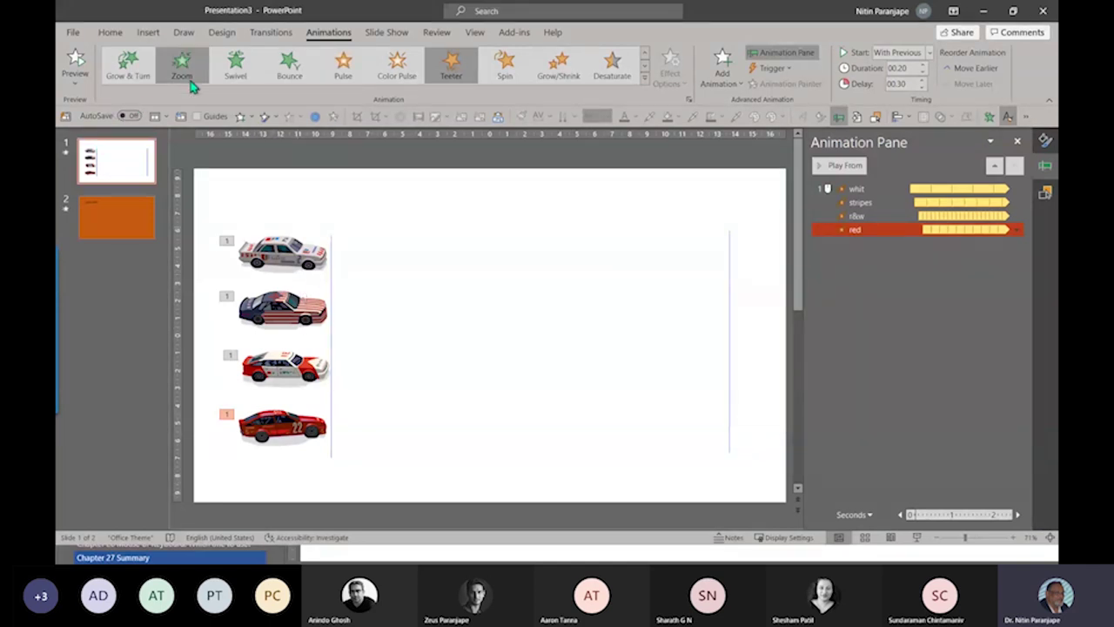
click(645, 78)
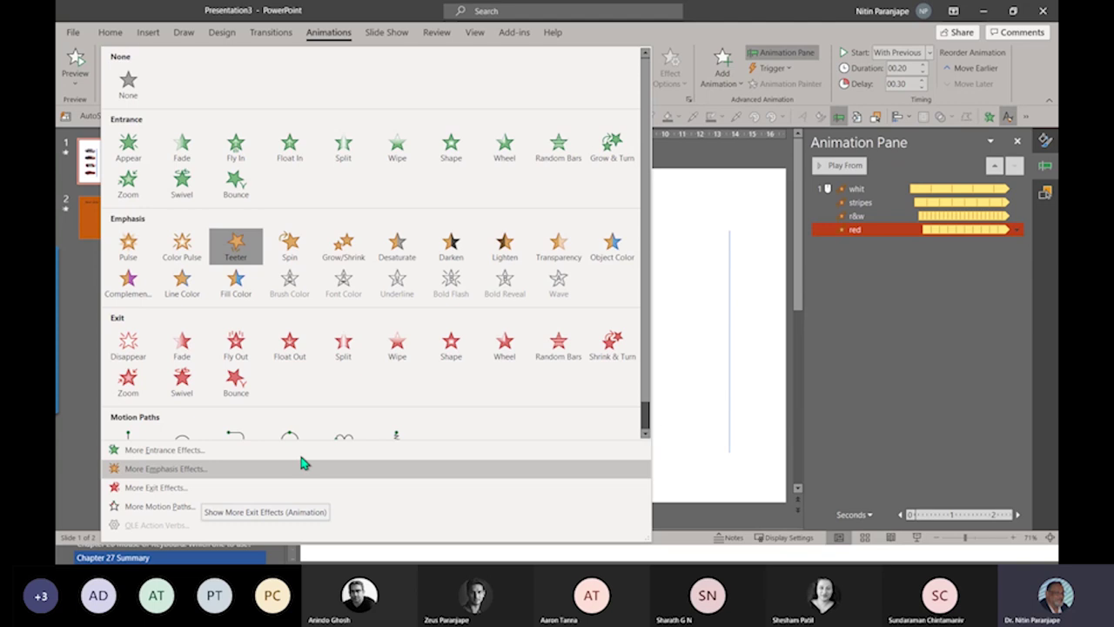
click(702, 295)
Insert a new slide after the car race slide and delete its title and content placeholders.
key(ctrl+m)
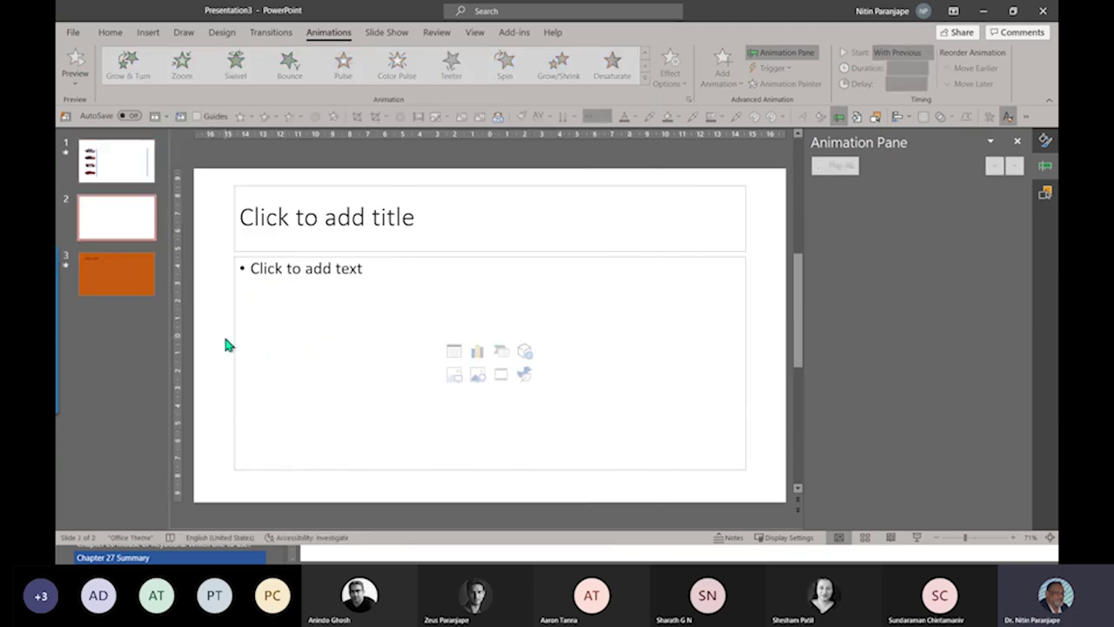
key(ctrl+a)
key(Delete)
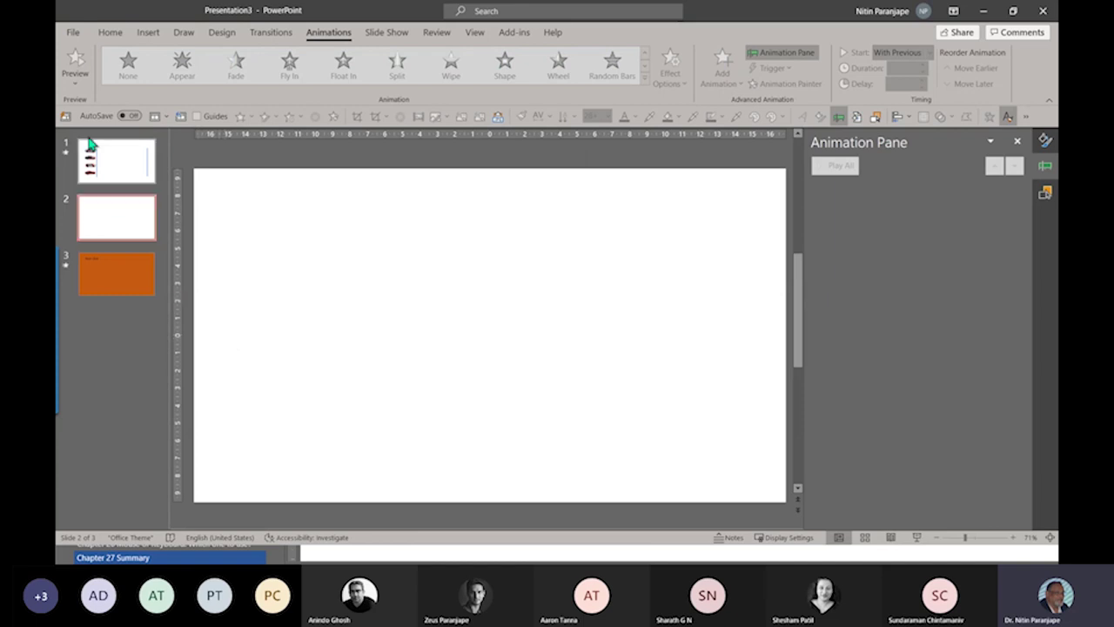
Capture the PowerPoint Options dialog on its General page, paste it onto the blank slide and scale it down around the slide's centre.
click(73, 36)
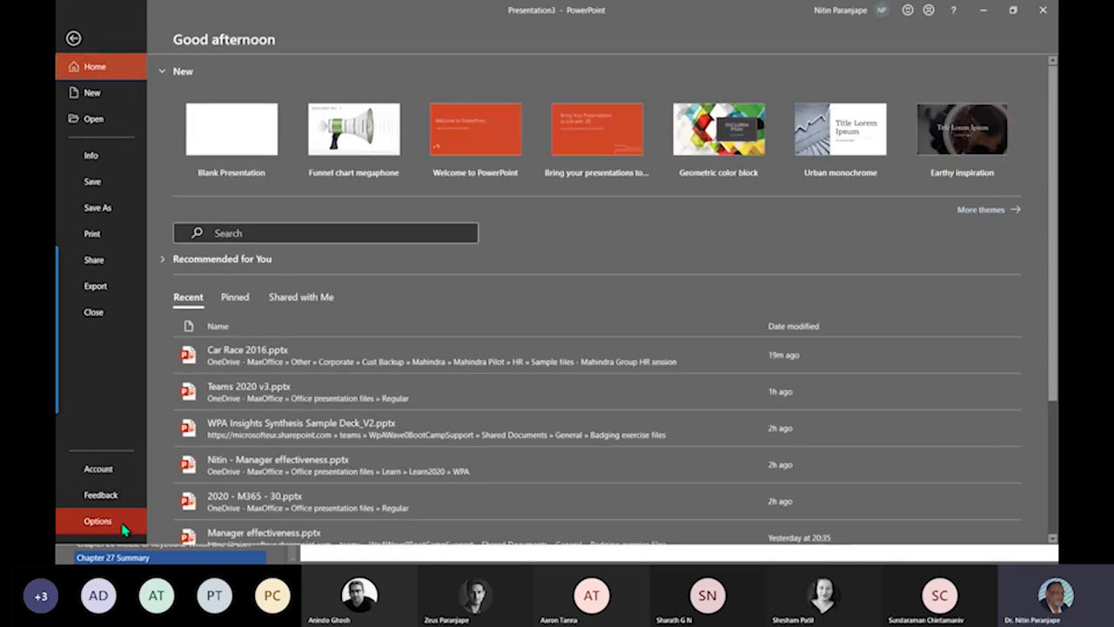
click(114, 520)
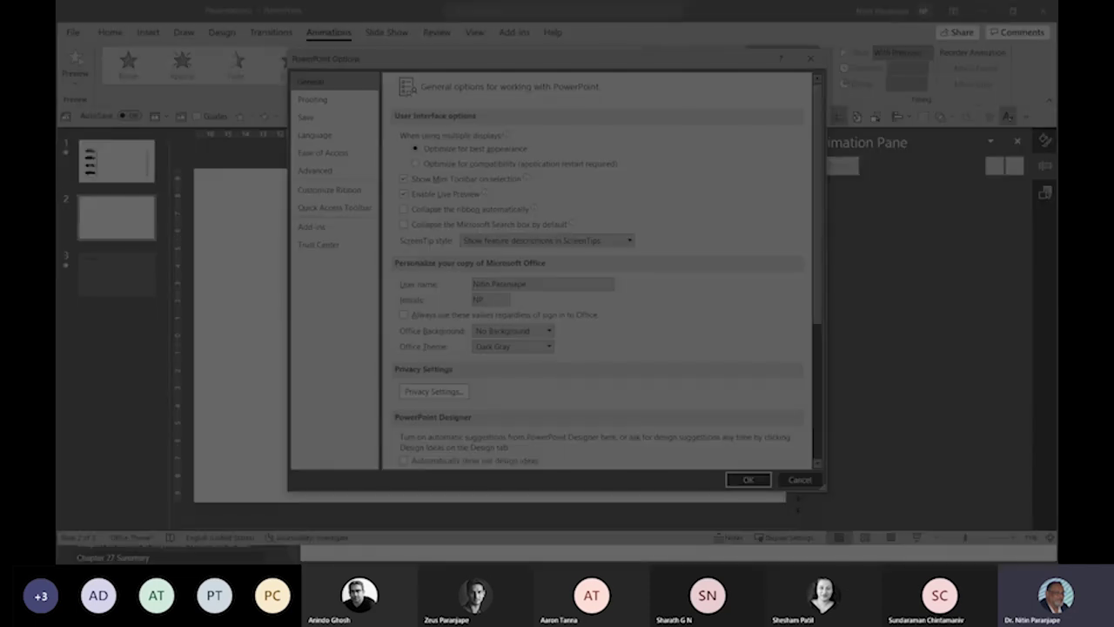
key(Print)
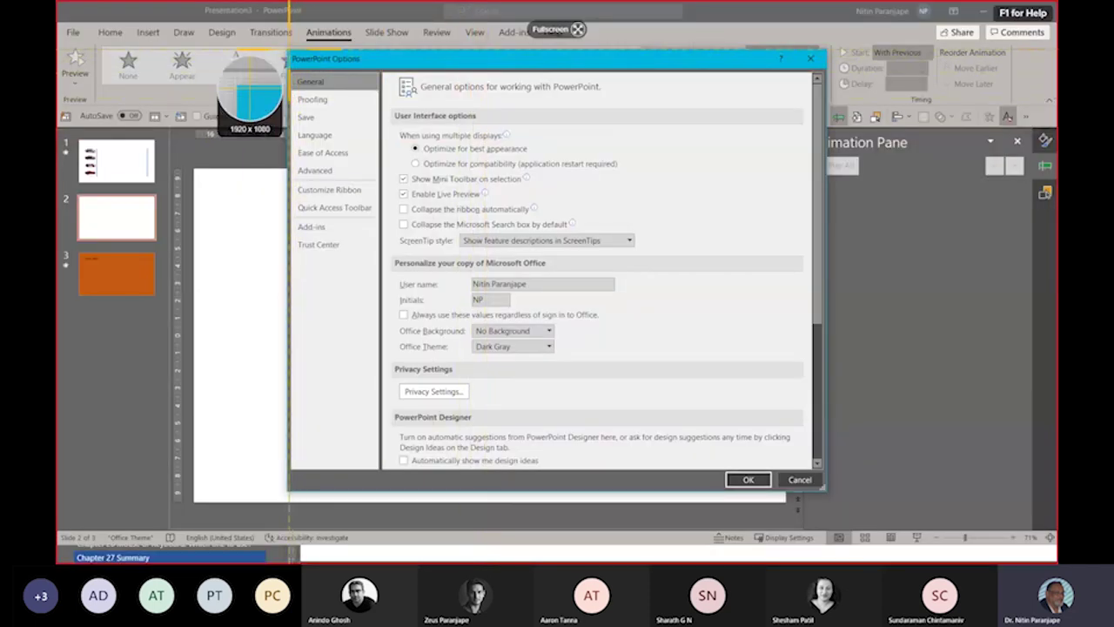
drag(303, 69, 825, 492)
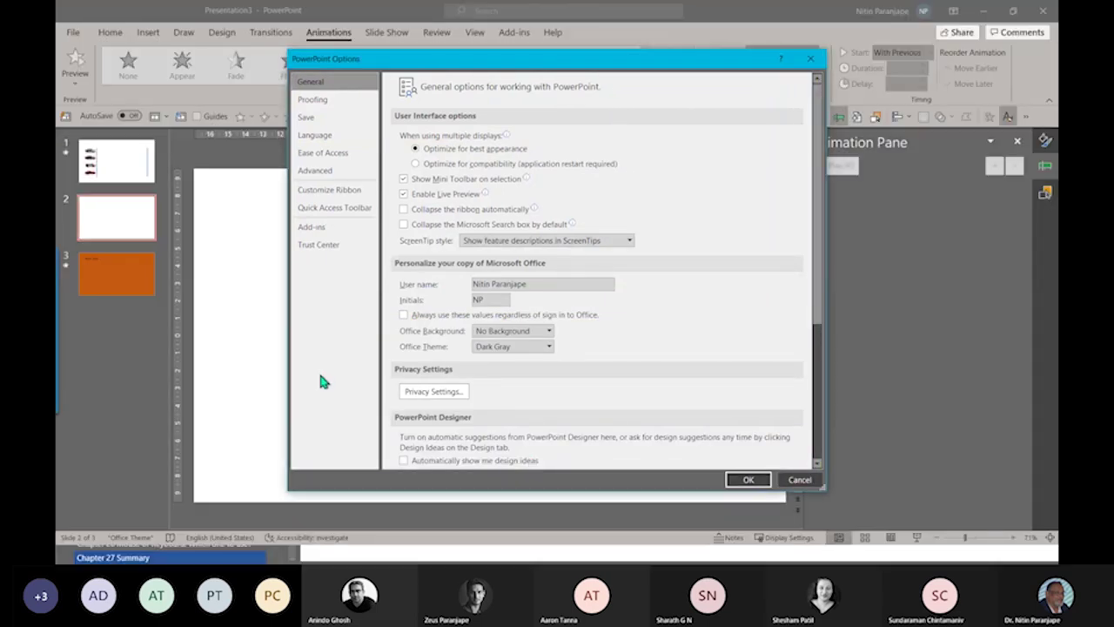
key(Escape)
key(ctrl+v)
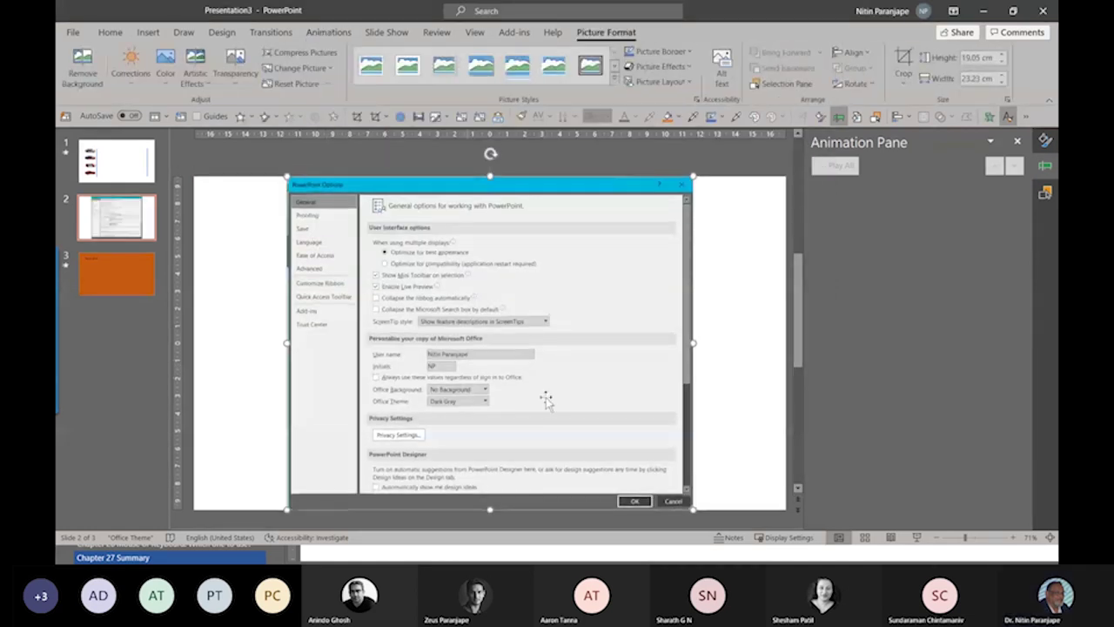
drag(693, 512, 641, 463)
click(737, 323)
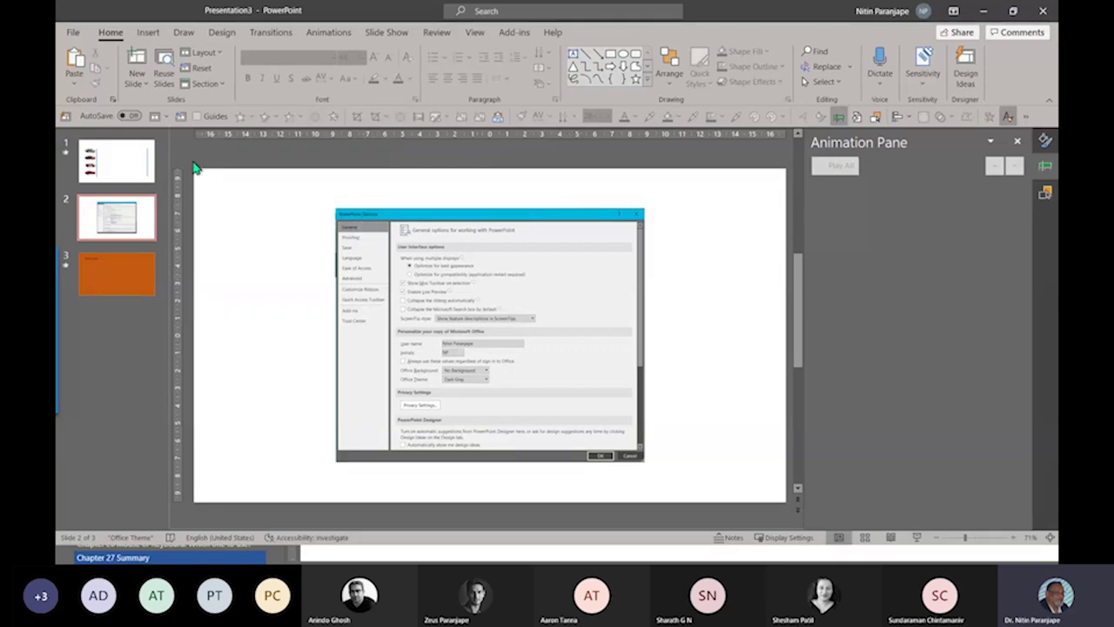
Capture the PowerPoint Options dialog on its Advanced page and paste it onto the same slide.
key(alt+f)
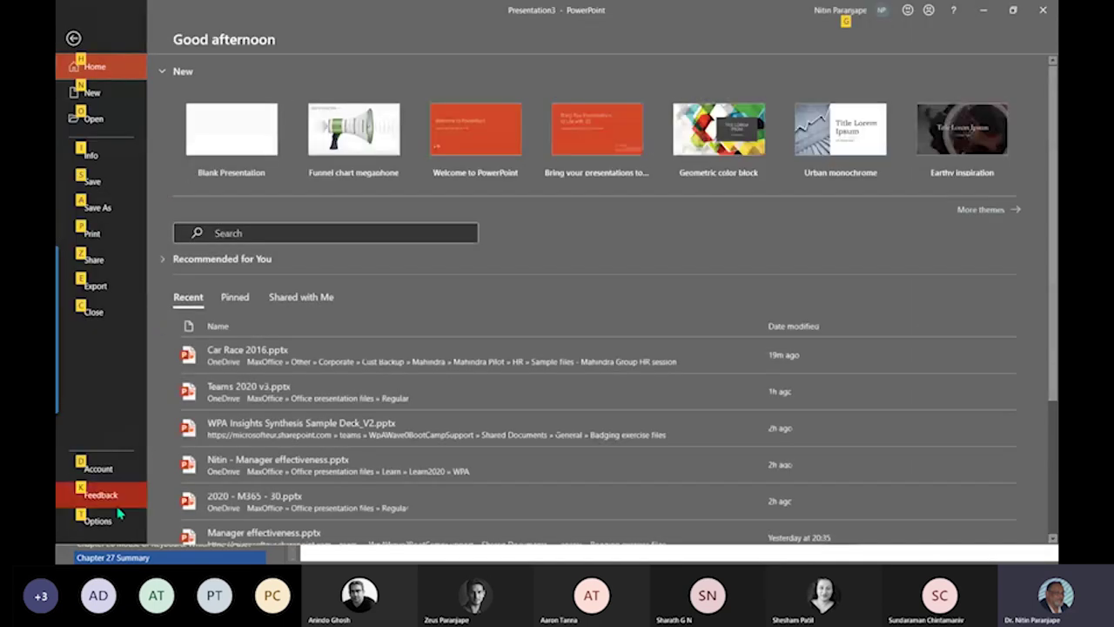
click(102, 522)
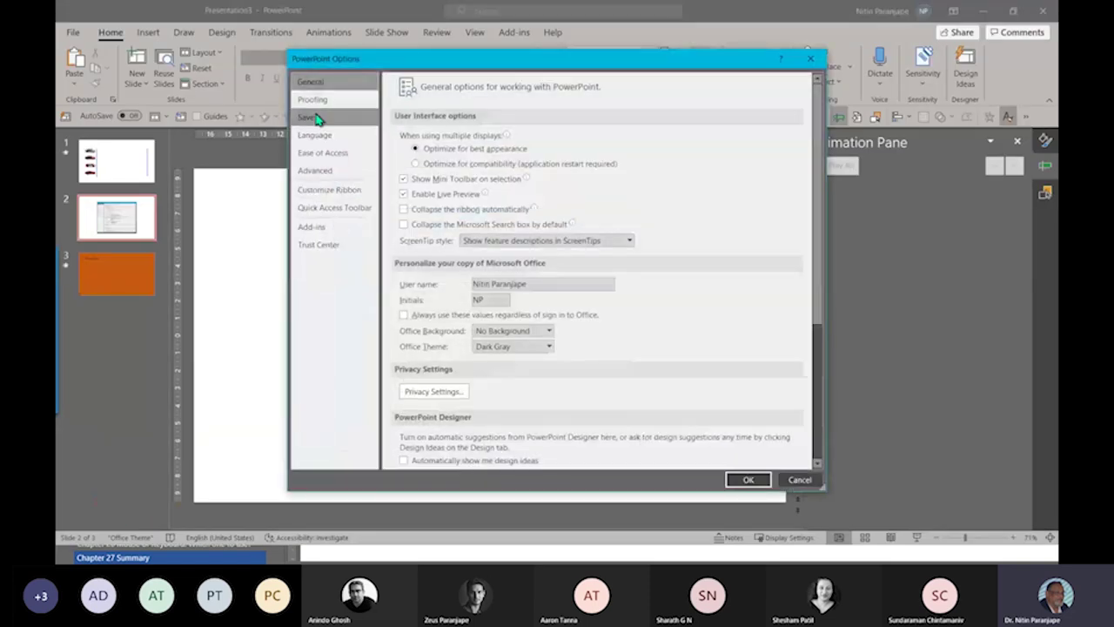
click(320, 171)
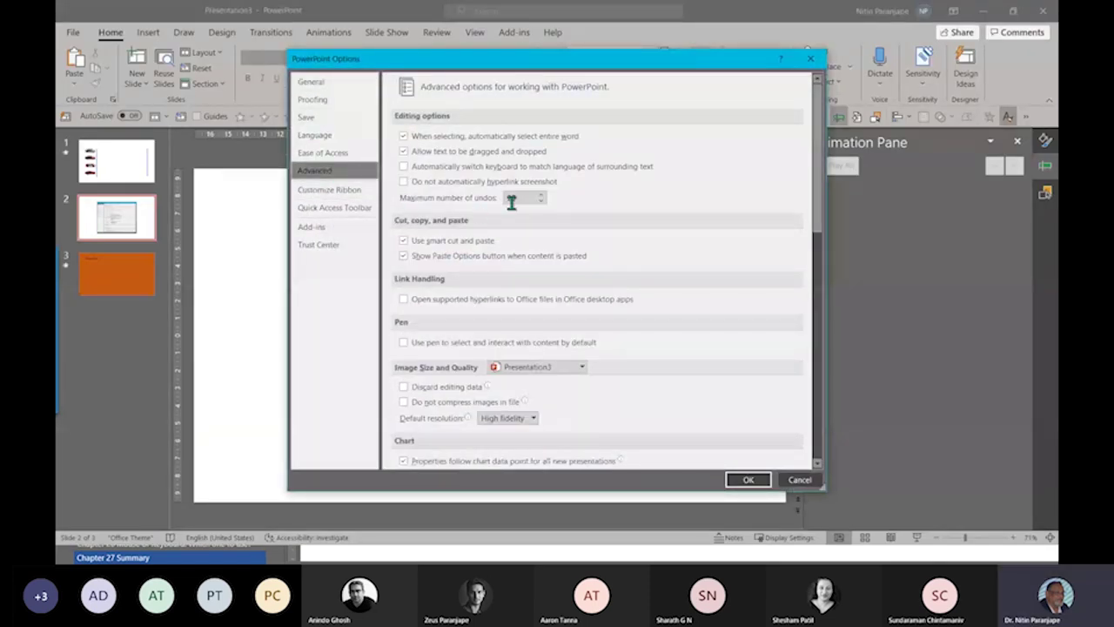
click(794, 481)
key(ctrl+v)
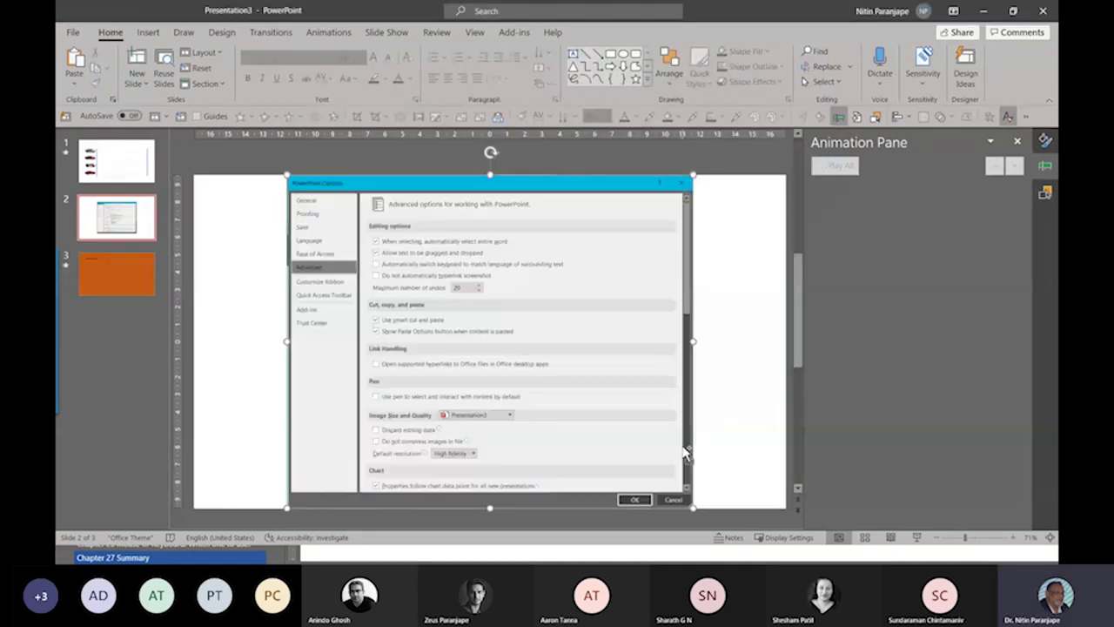
Scale the Advanced page screenshot to about 17.73 × 14.54 cm and place it exactly over the General page screenshot.
drag(520, 364, 568, 380)
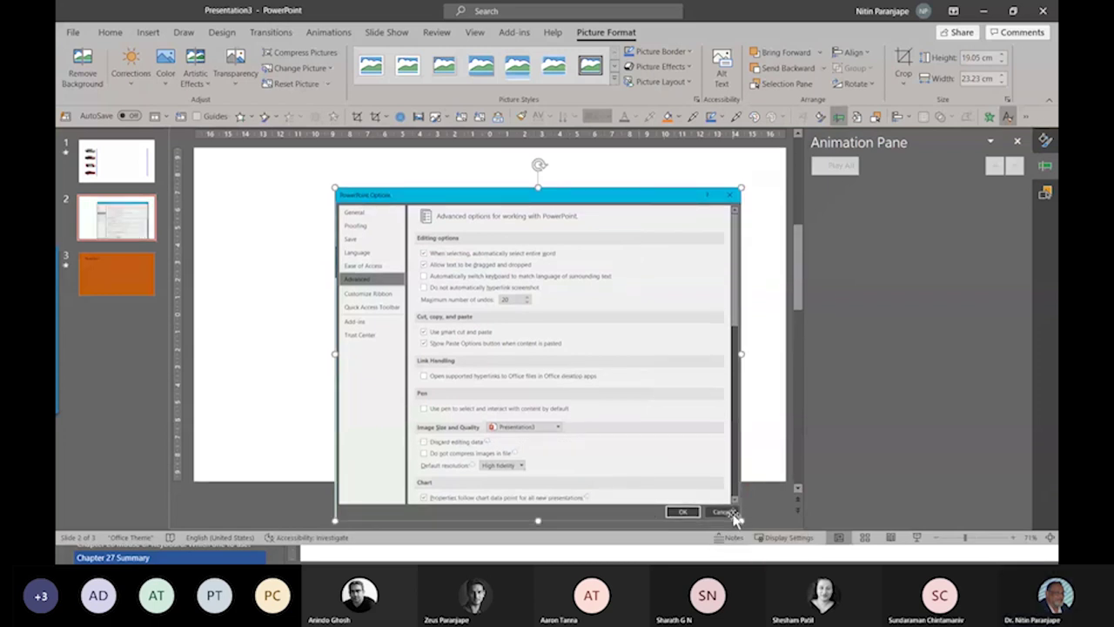
drag(736, 518, 634, 445)
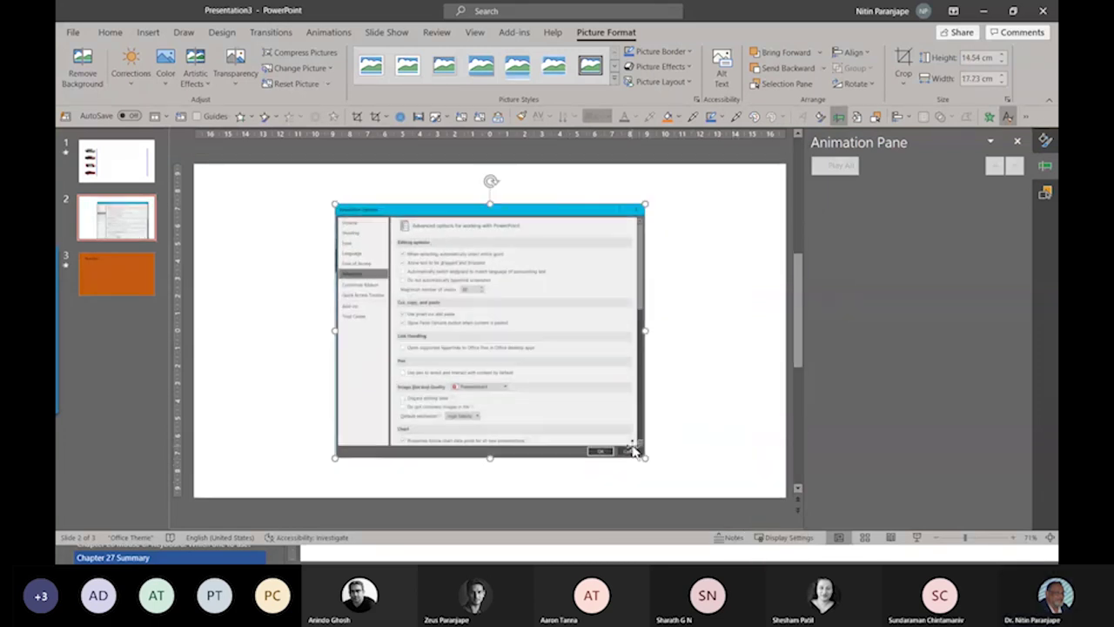
click(496, 386)
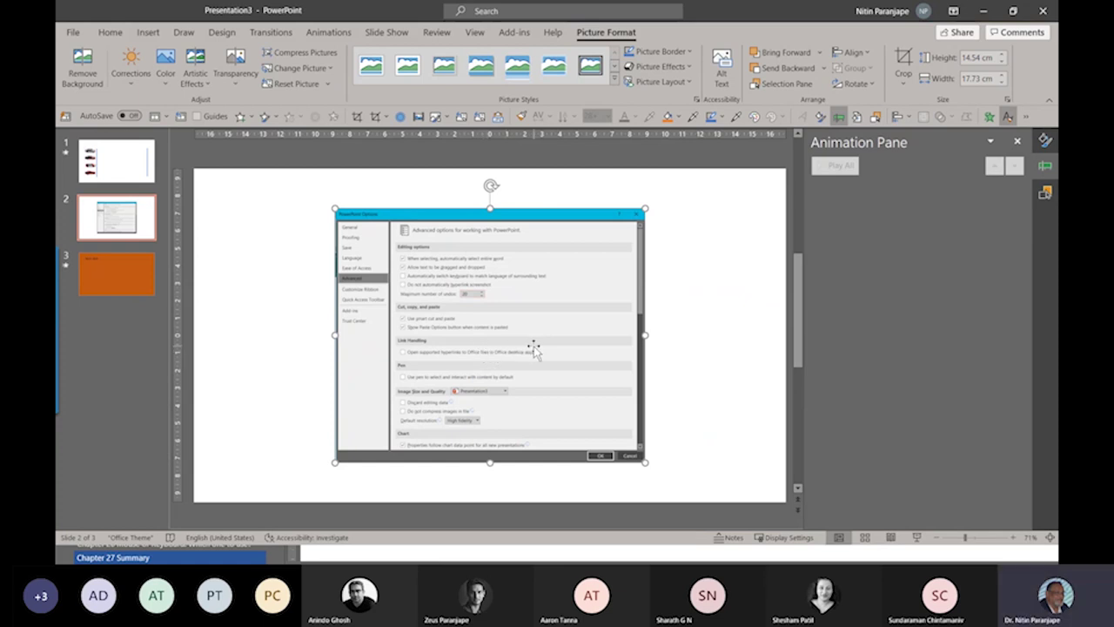
Apply the Appear entrance effect to both screenshots and set the Advanced page screenshot's effect to Start On Click.
drag(537, 353, 534, 348)
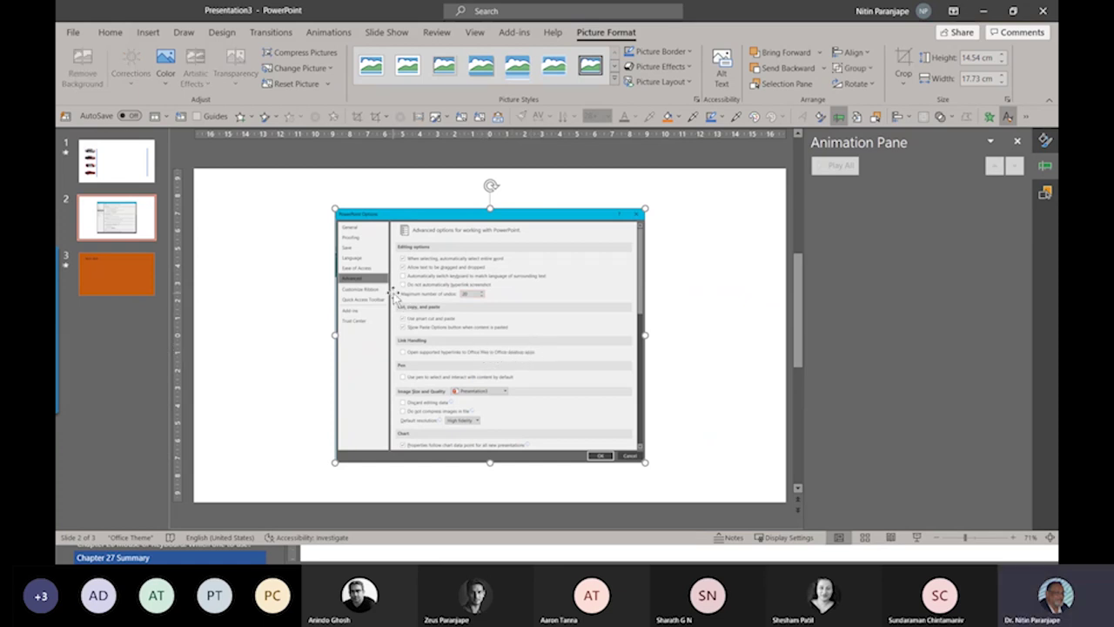
click(327, 32)
click(182, 65)
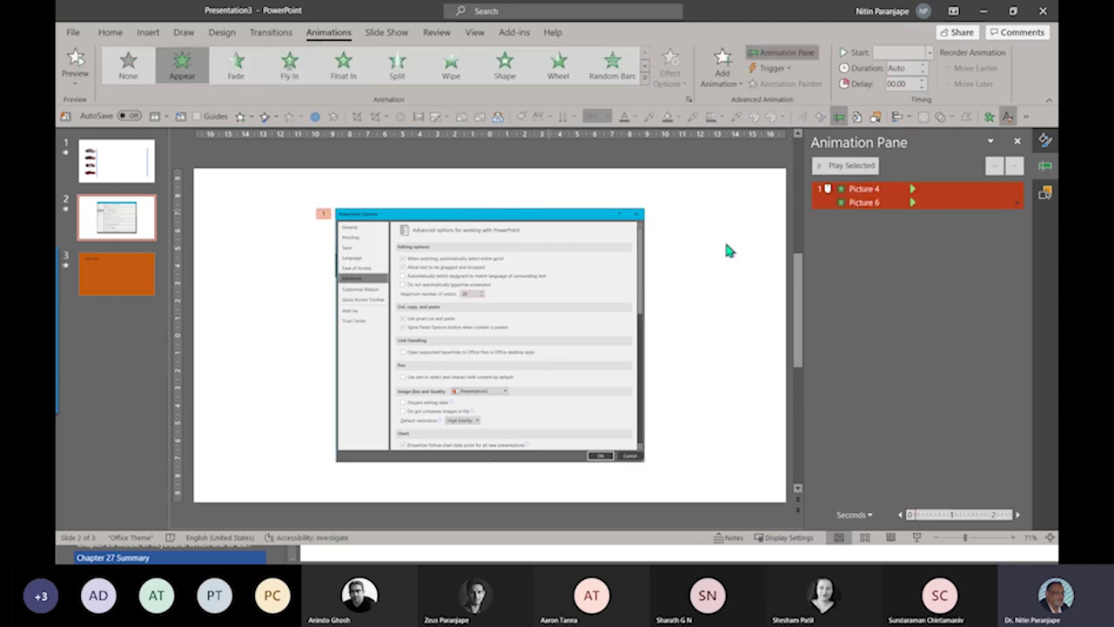
click(871, 202)
click(1016, 202)
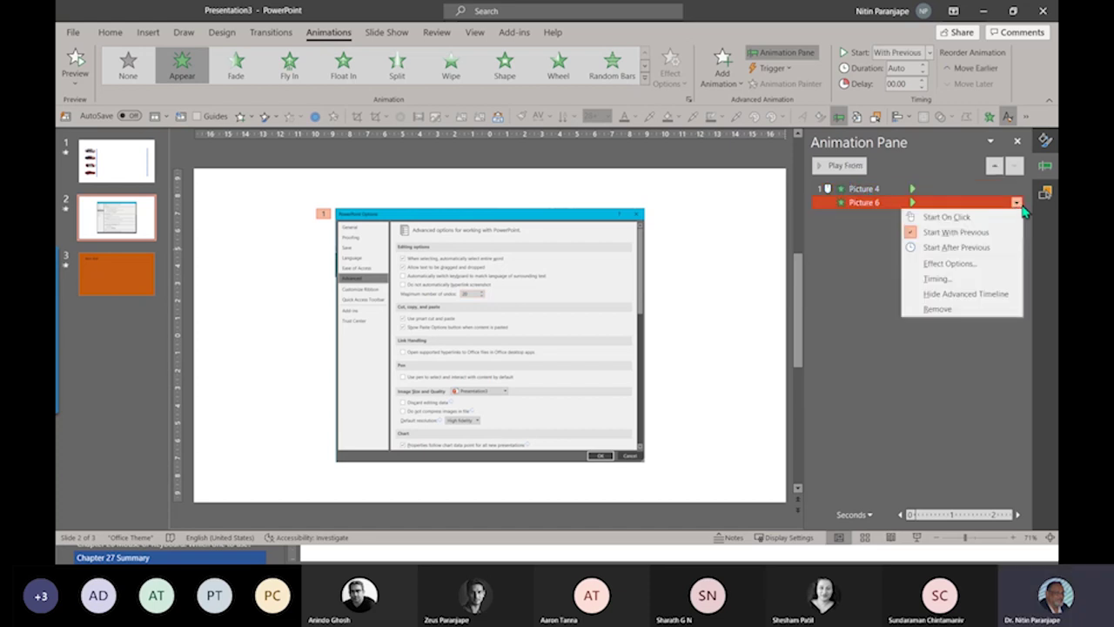
click(946, 218)
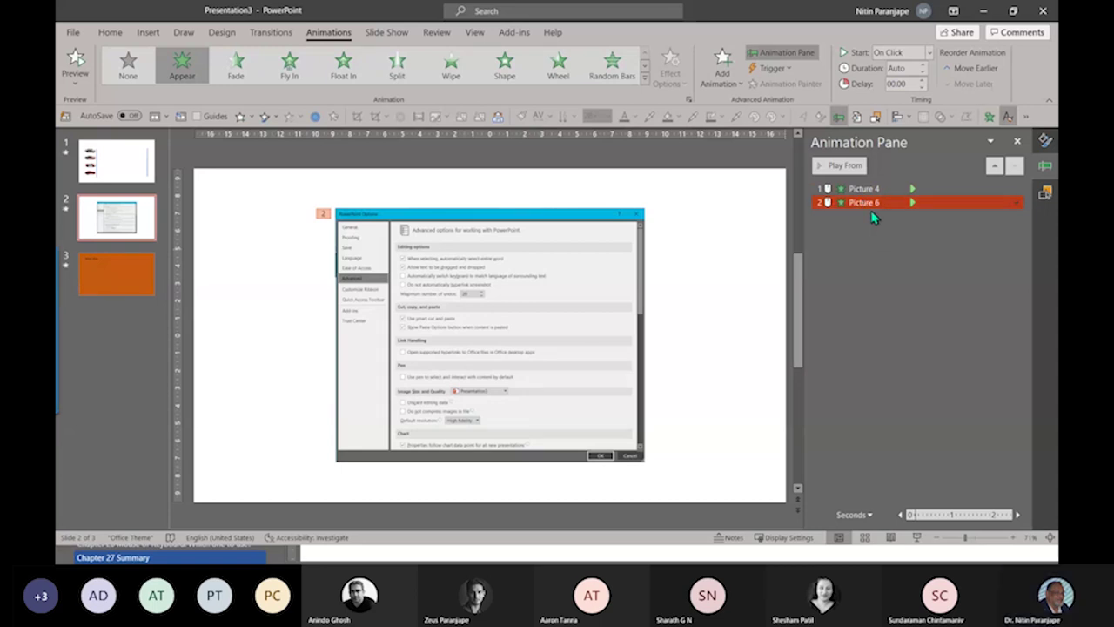
Preview the slide in the slide show, stepping through the General and Advanced screenshots, and end the show.
click(917, 544)
click(490, 321)
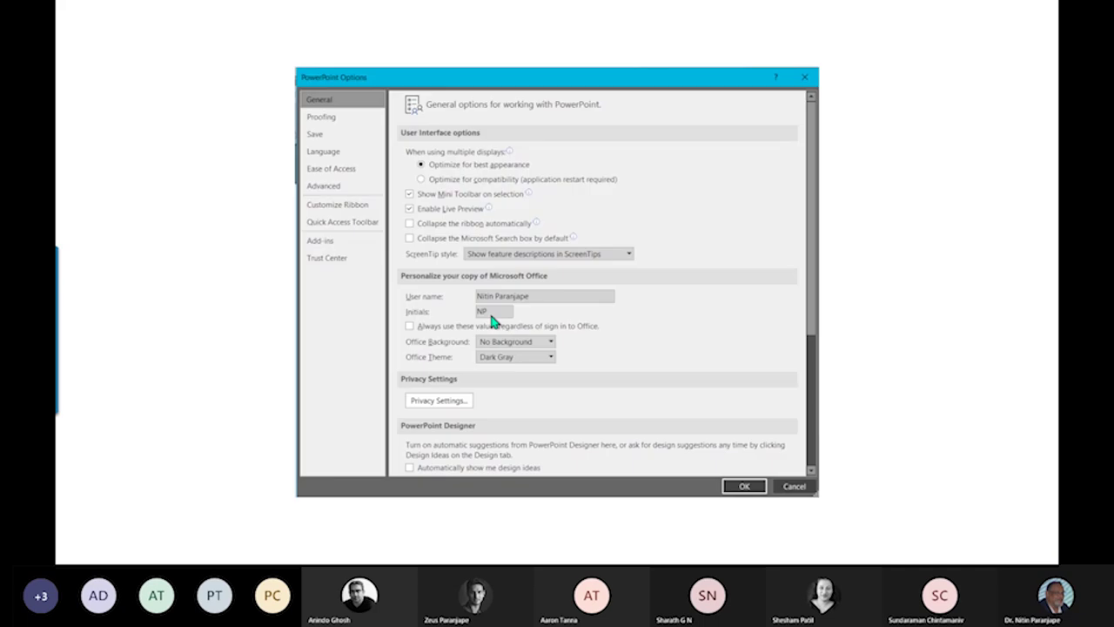
click(493, 323)
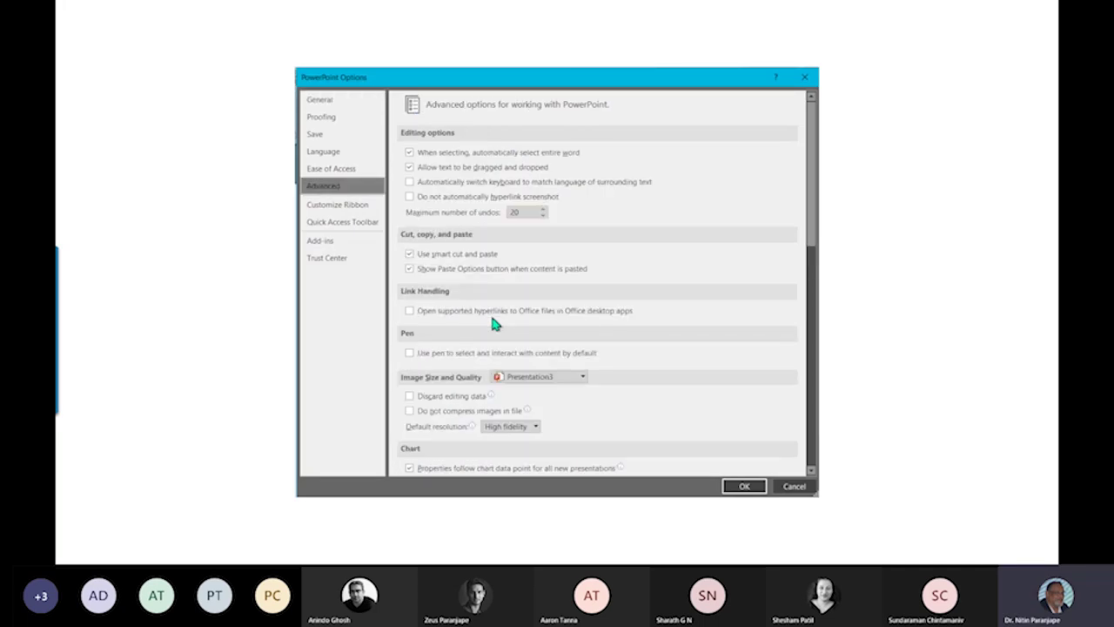
key(Escape)
Duplicate the Advanced screenshot, enlarge the image inside the copy's crop frame and align the copy over the original.
click(493, 322)
drag(515, 337, 583, 375)
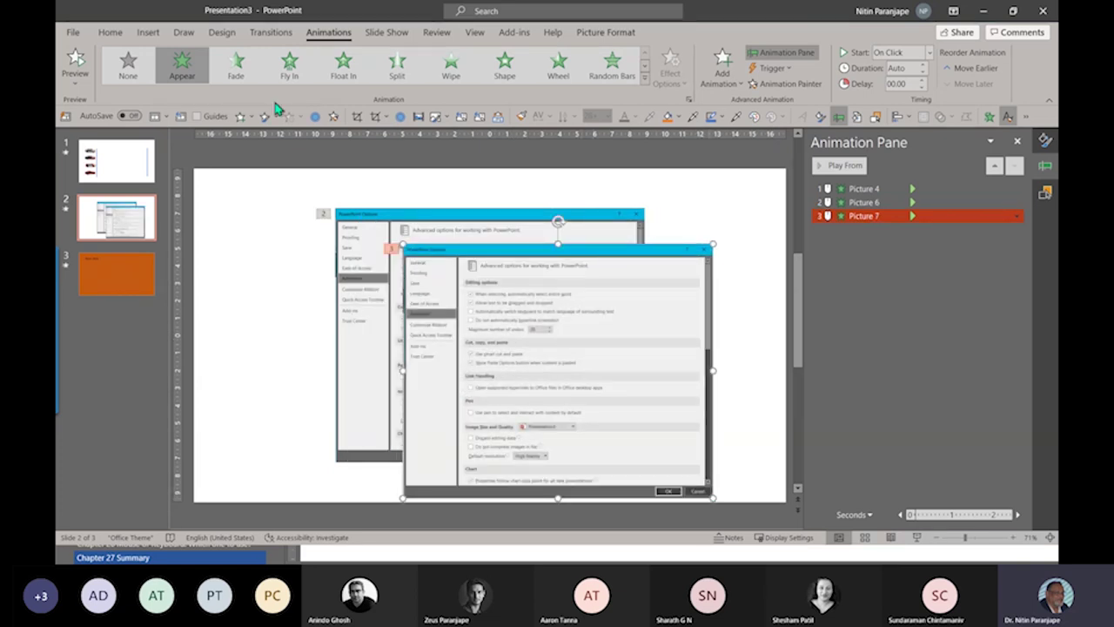
click(357, 116)
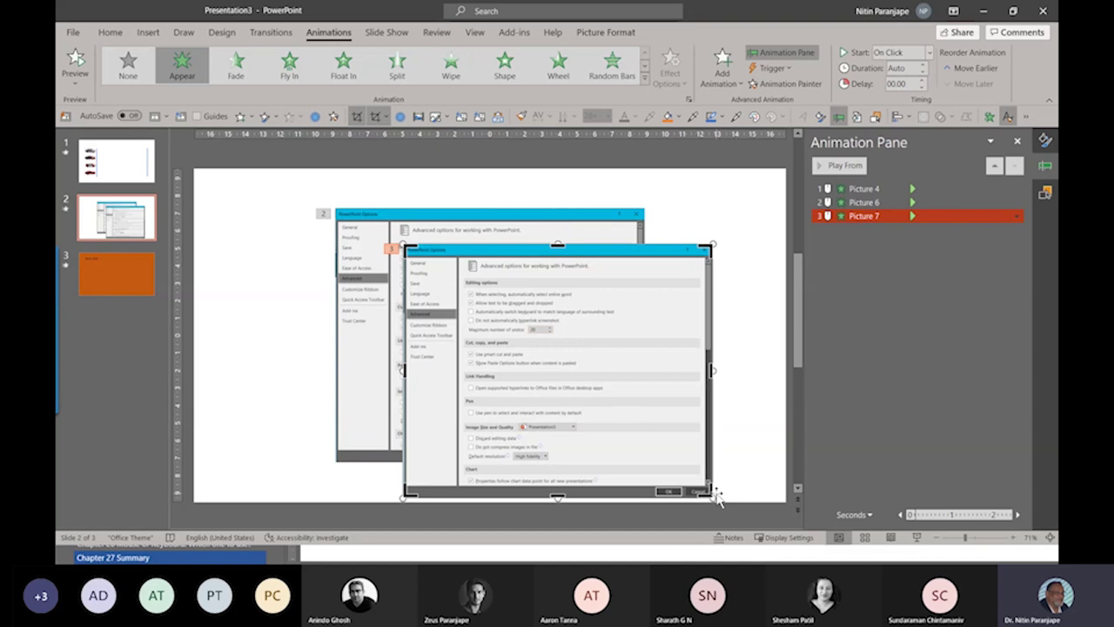
drag(714, 498, 792, 527)
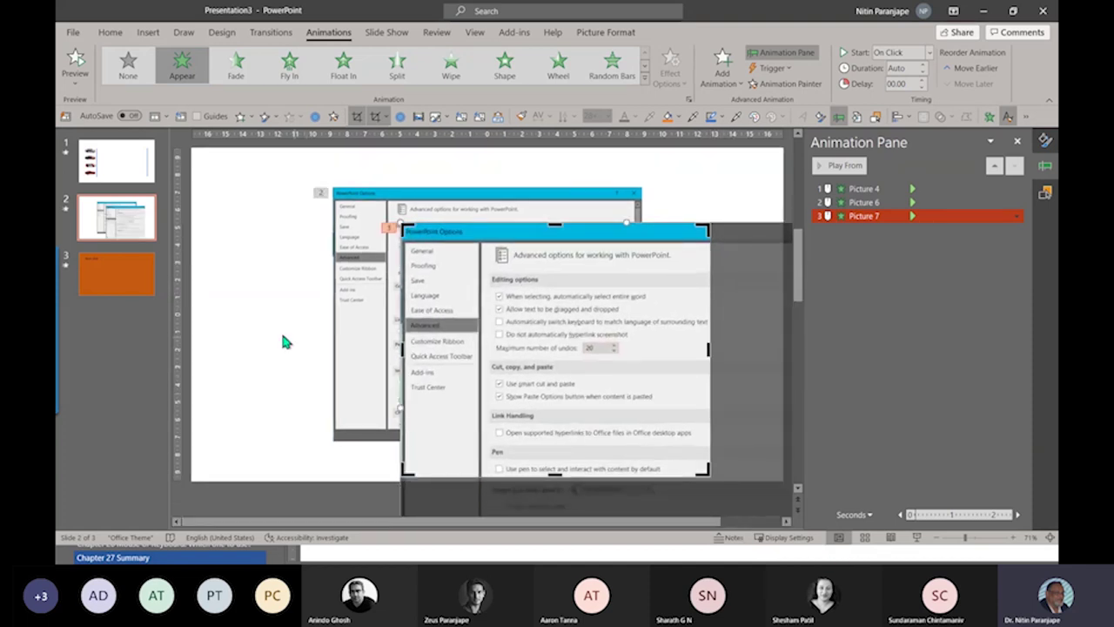
click(286, 341)
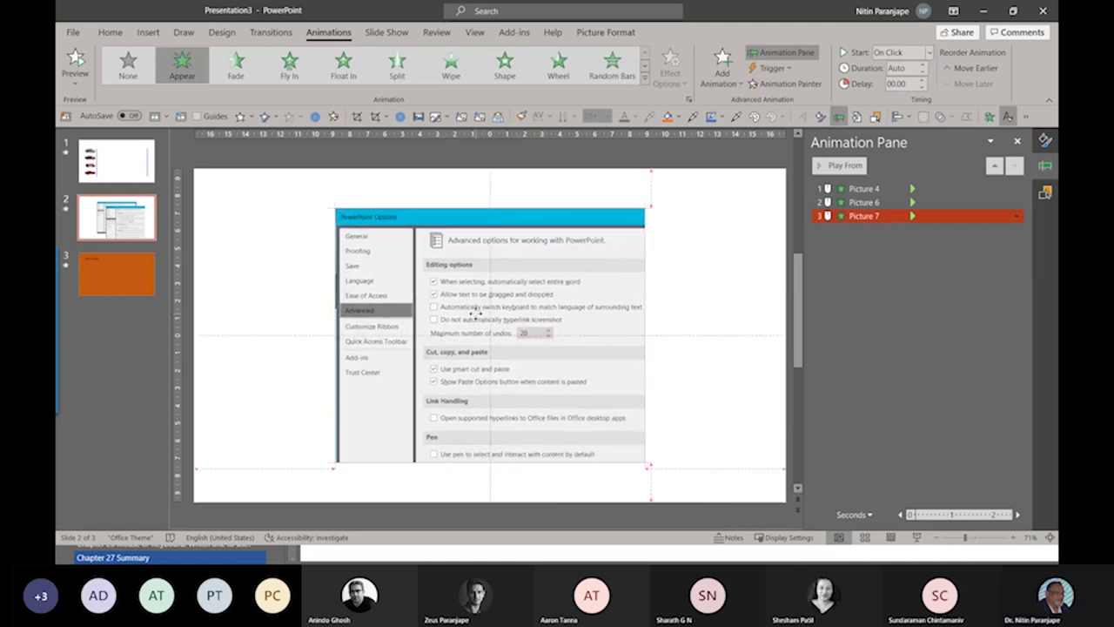
Shift the zoomed copy right to expose the original screenshot's left edge and preview it in the slide show.
click(486, 298)
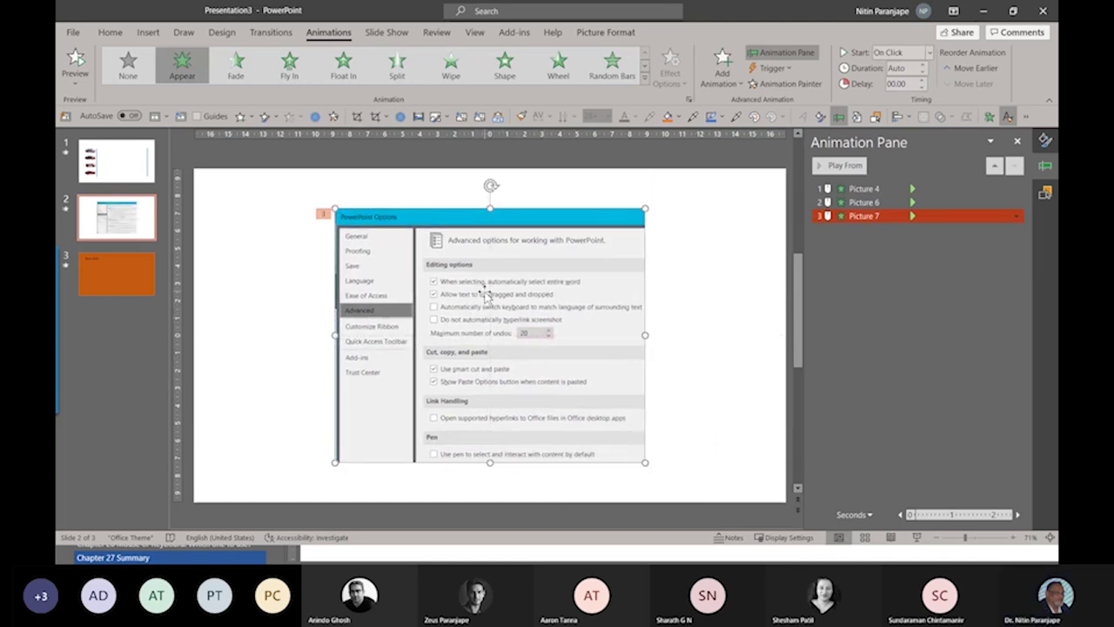
drag(486, 296, 514, 324)
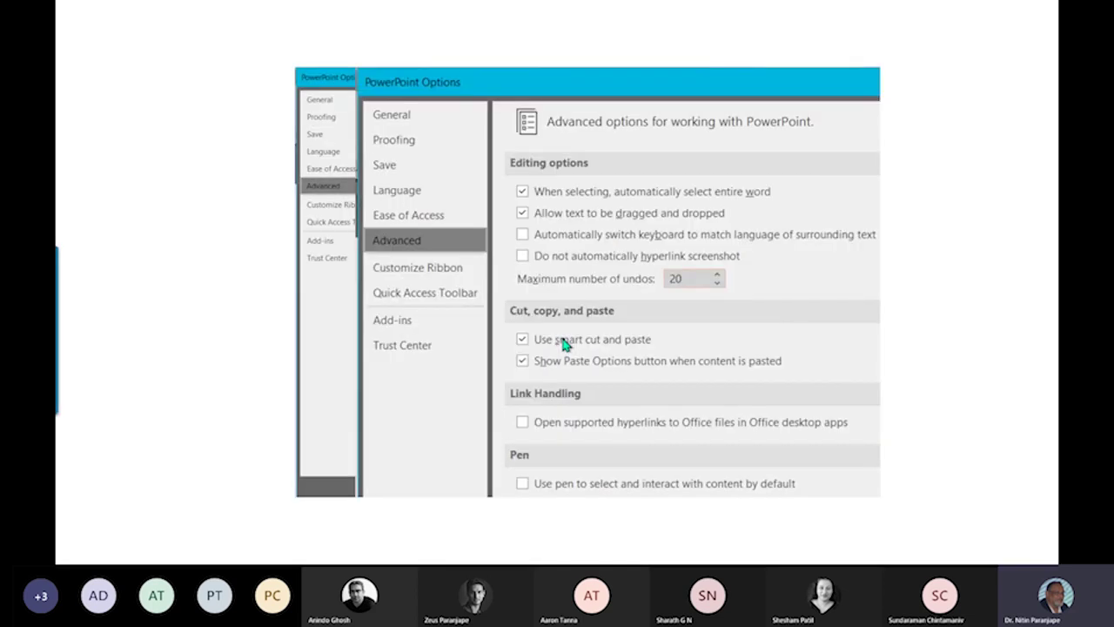
key(Escape)
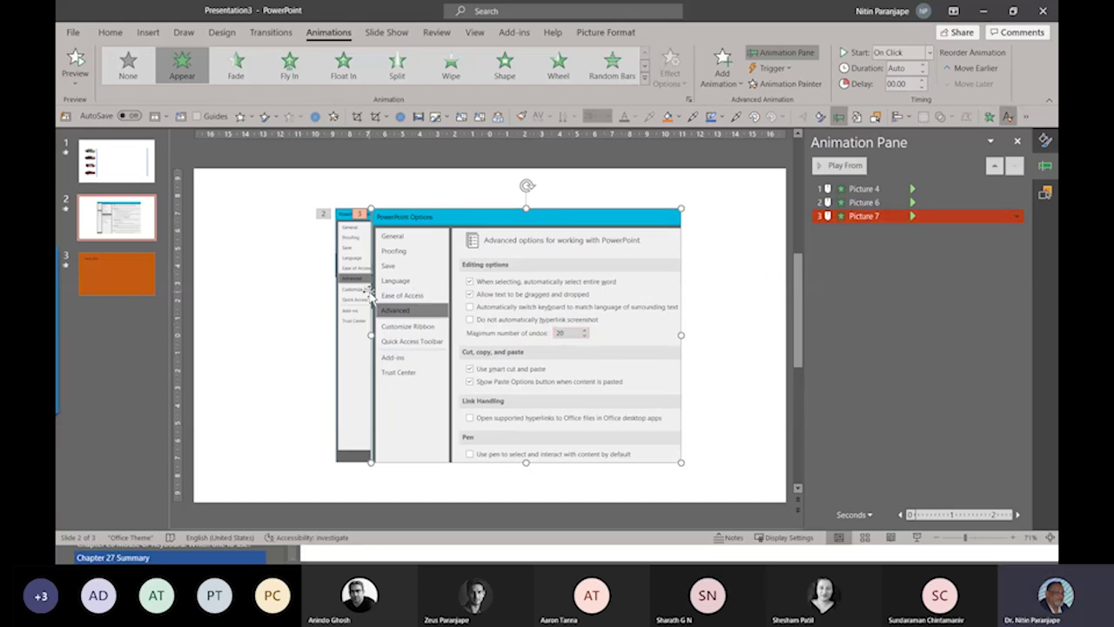
Move the zoomed copy toward the slide's lower-right corner and select the full Advanced screenshot behind it.
click(897, 201)
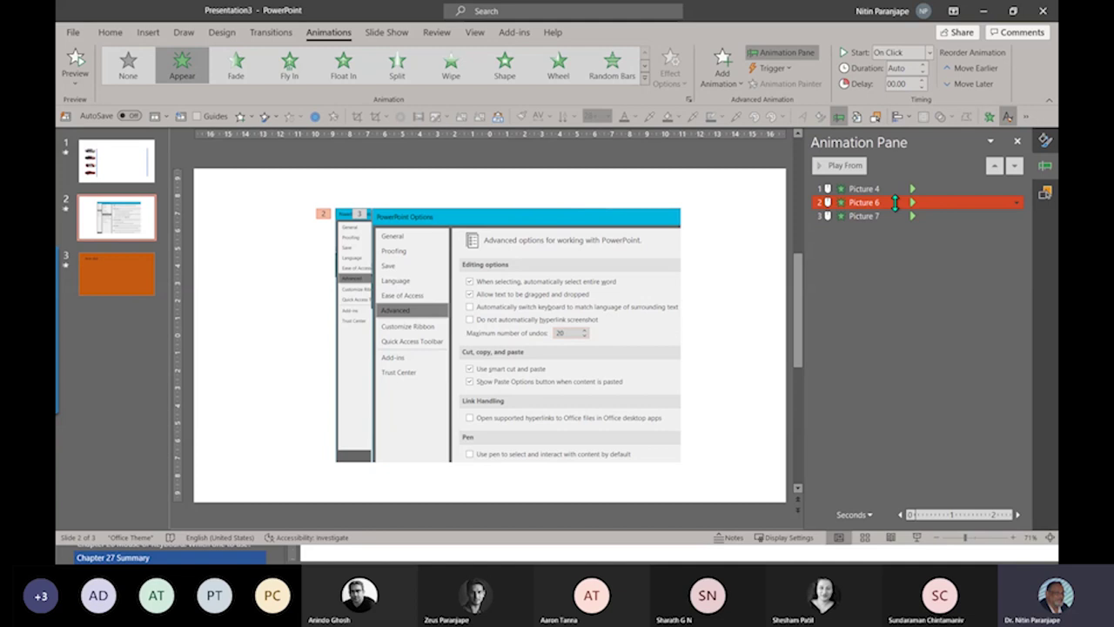
drag(472, 263, 602, 343)
scroll(488, 287, down, 1)
click(400, 238)
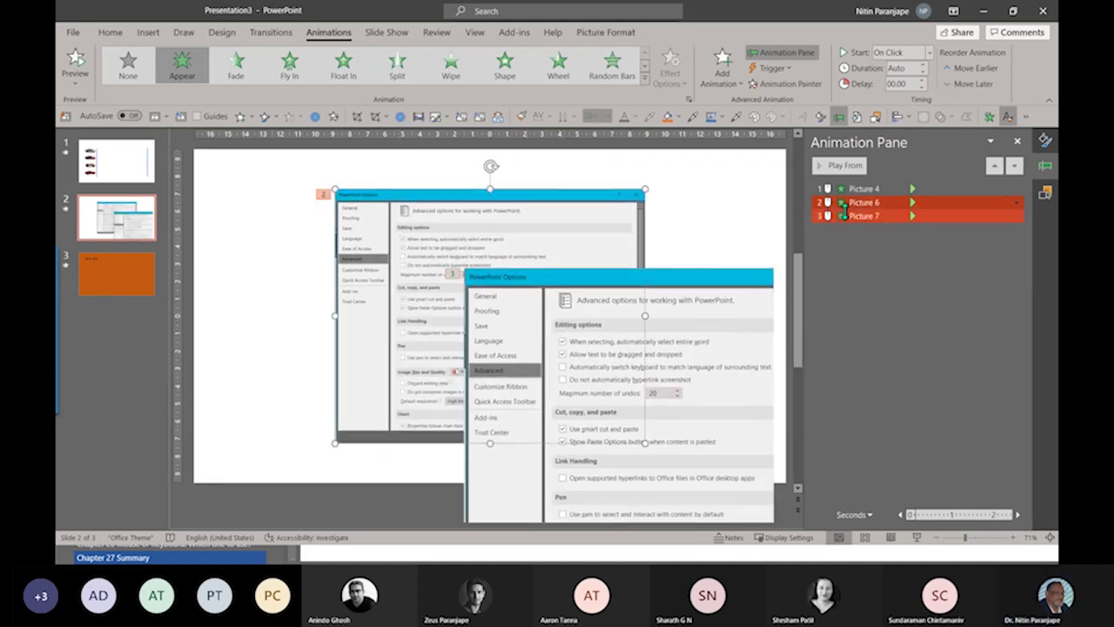
click(625, 416)
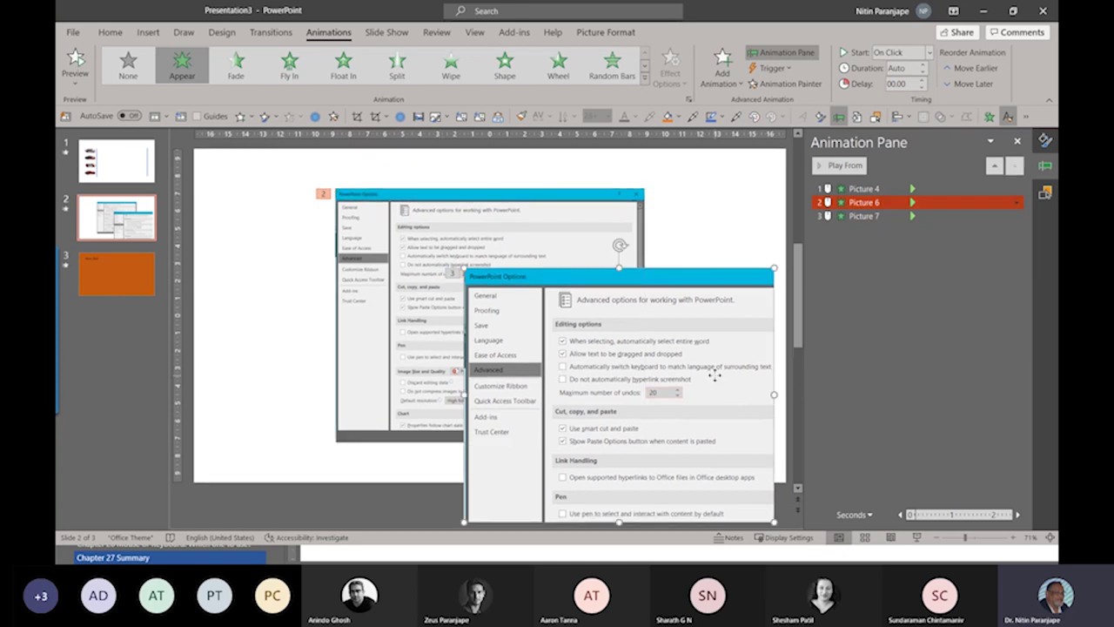
click(483, 228)
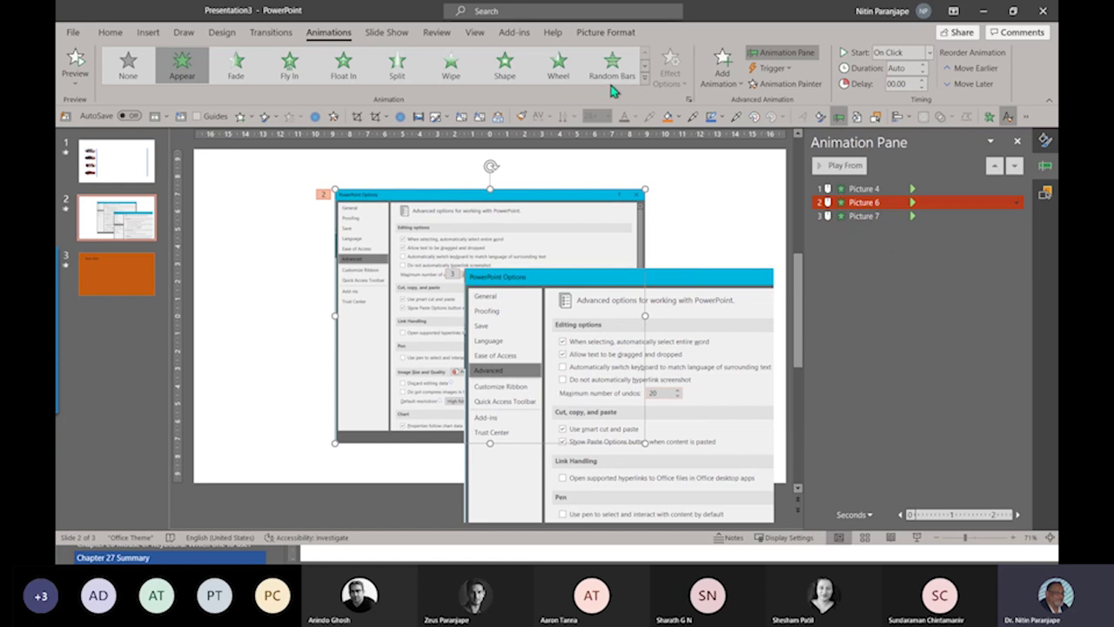
Try replacing the full Advanced screenshot's Appear animation with the Disappear exit effect.
click(644, 77)
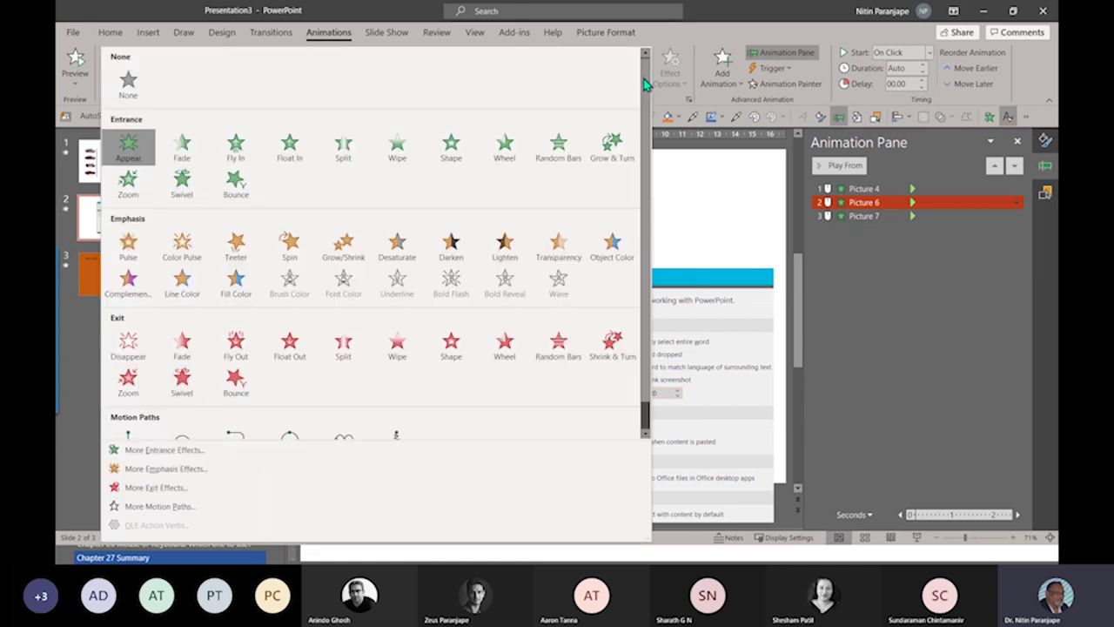
click(146, 352)
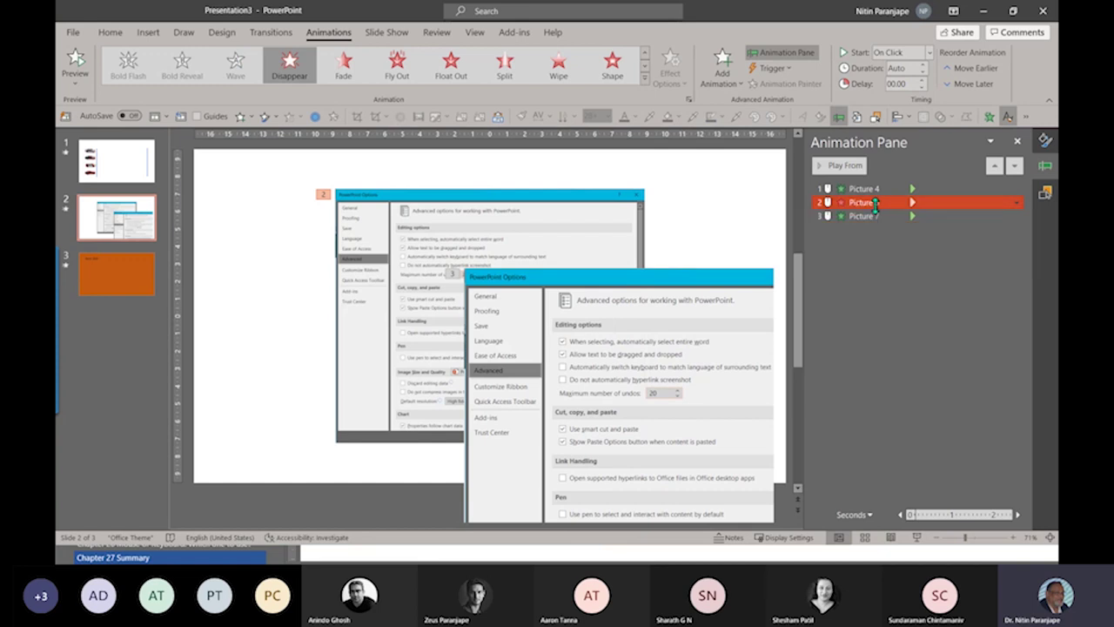
shift+click(827, 214)
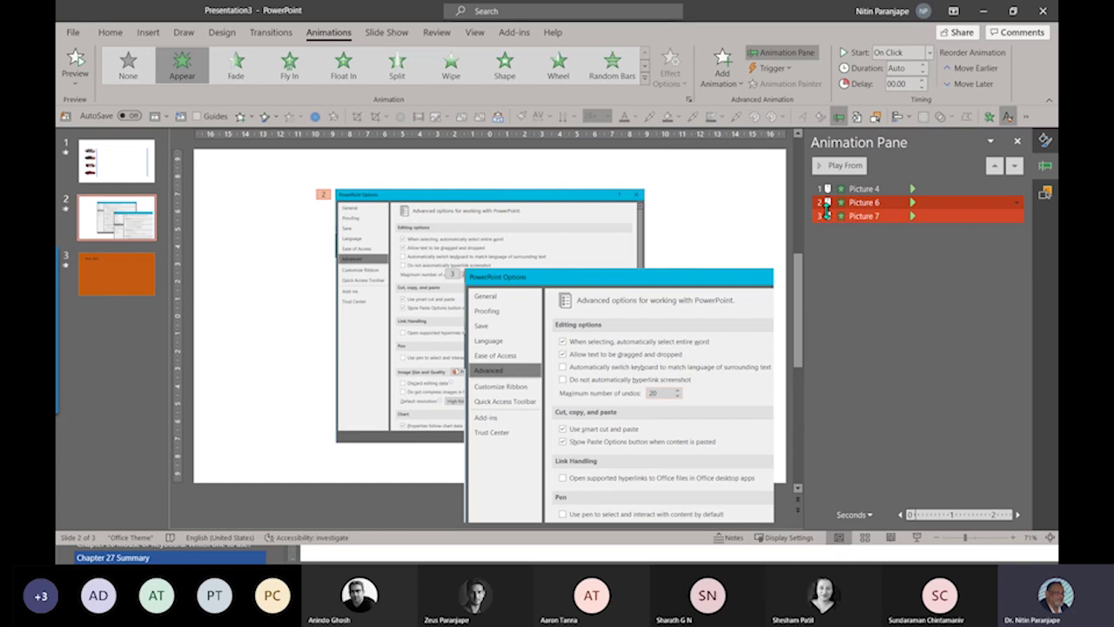
Add a Disappear exit effect to the full Advanced screenshot in addition to its existing Appear animation.
click(494, 252)
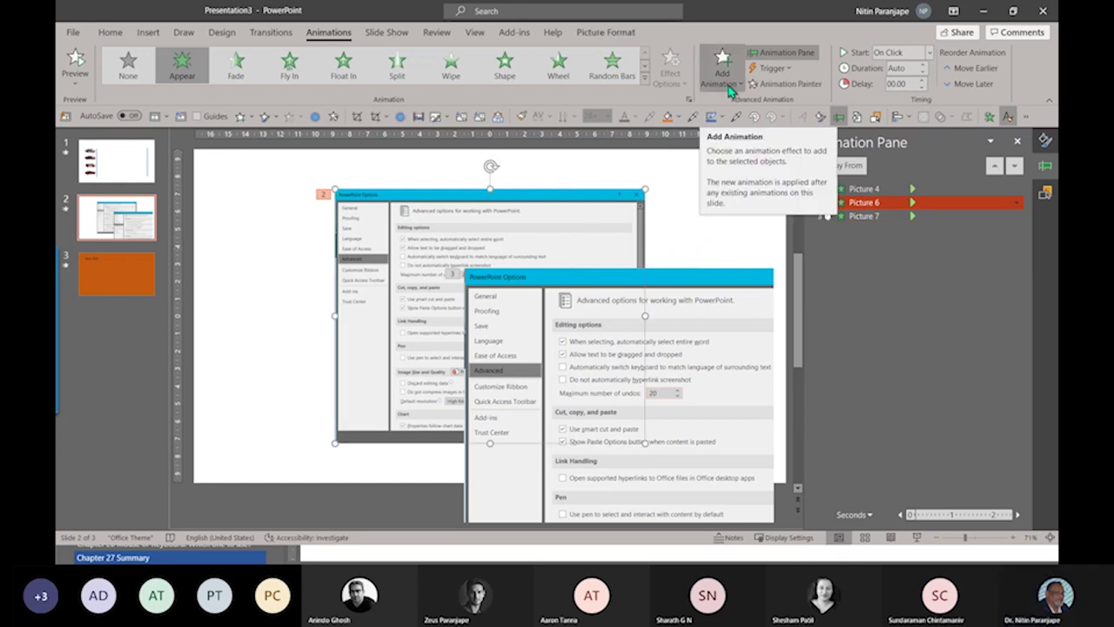
click(722, 78)
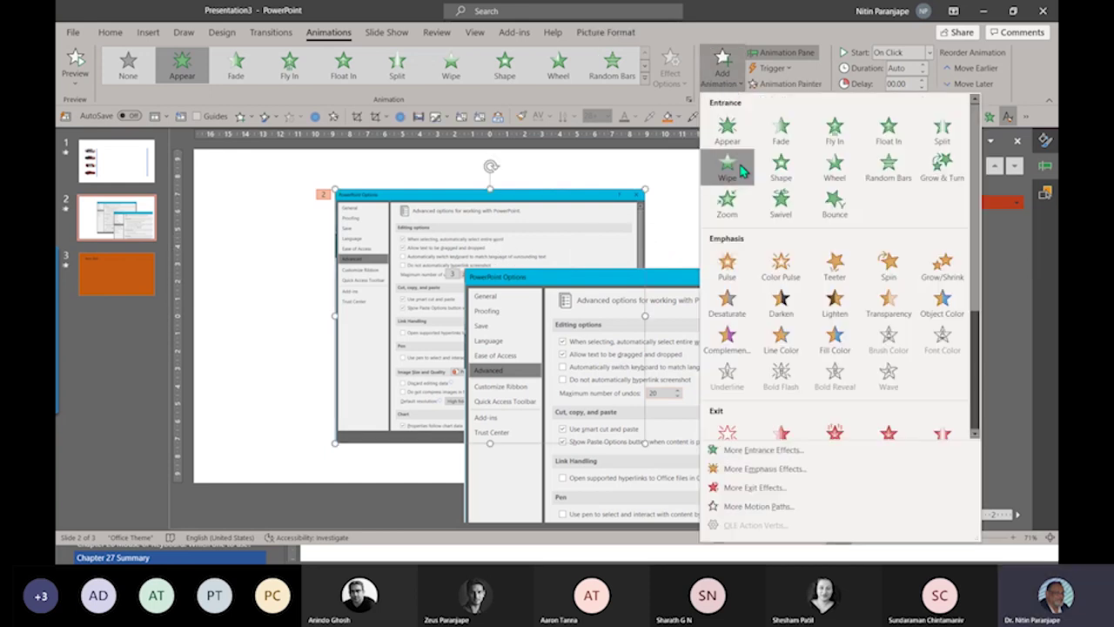
click(727, 430)
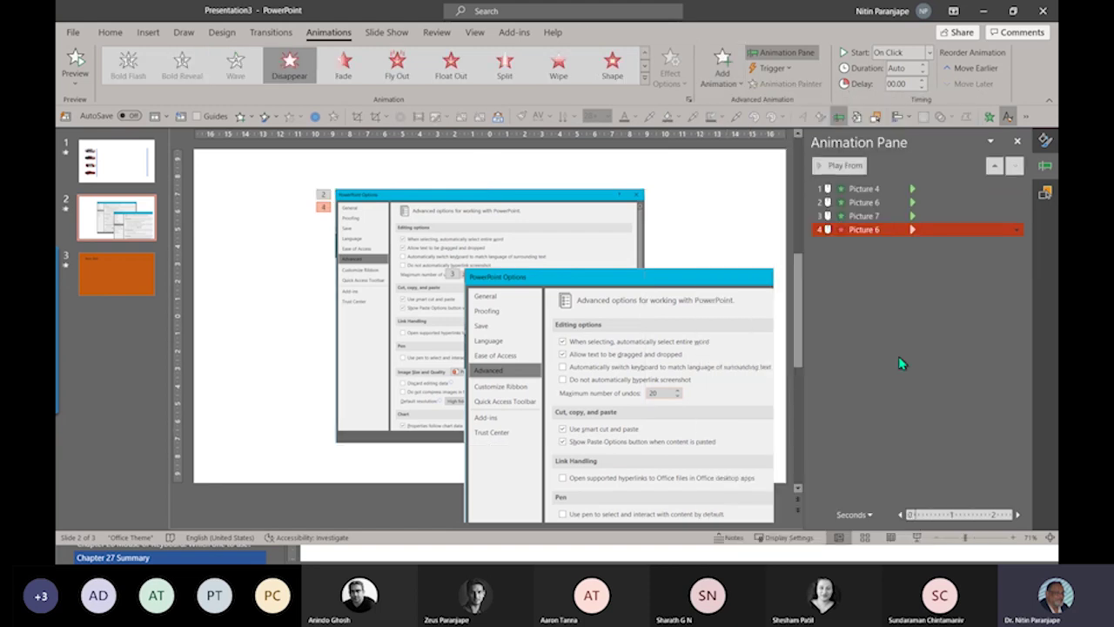
Set the full Advanced screenshot's Disappear effect to Start With Previous and preview the slide in the slide show.
click(888, 215)
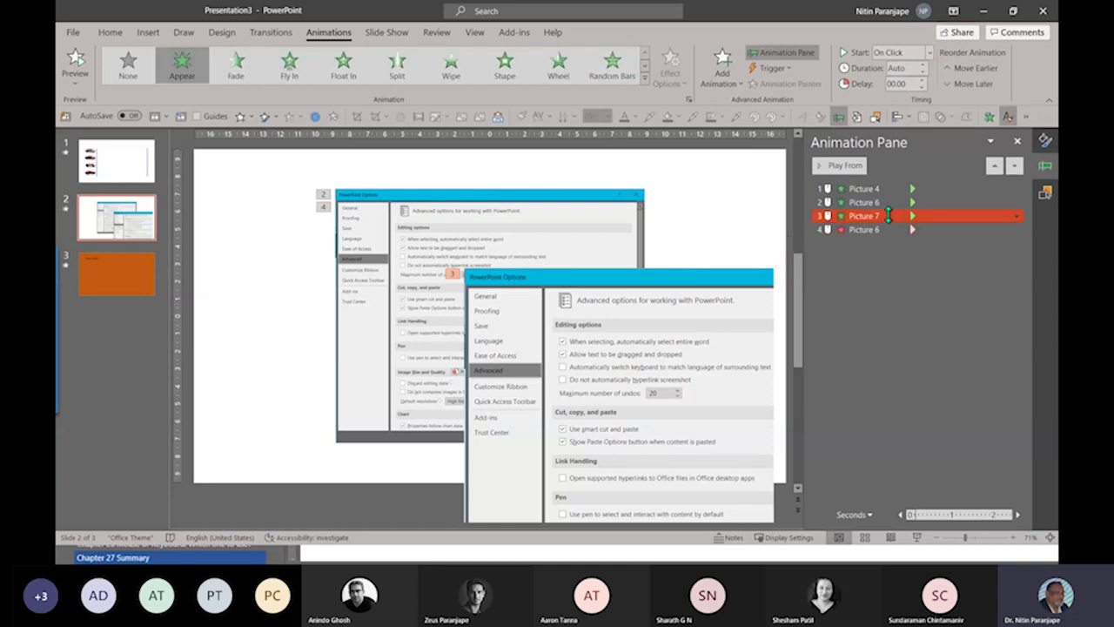
click(878, 229)
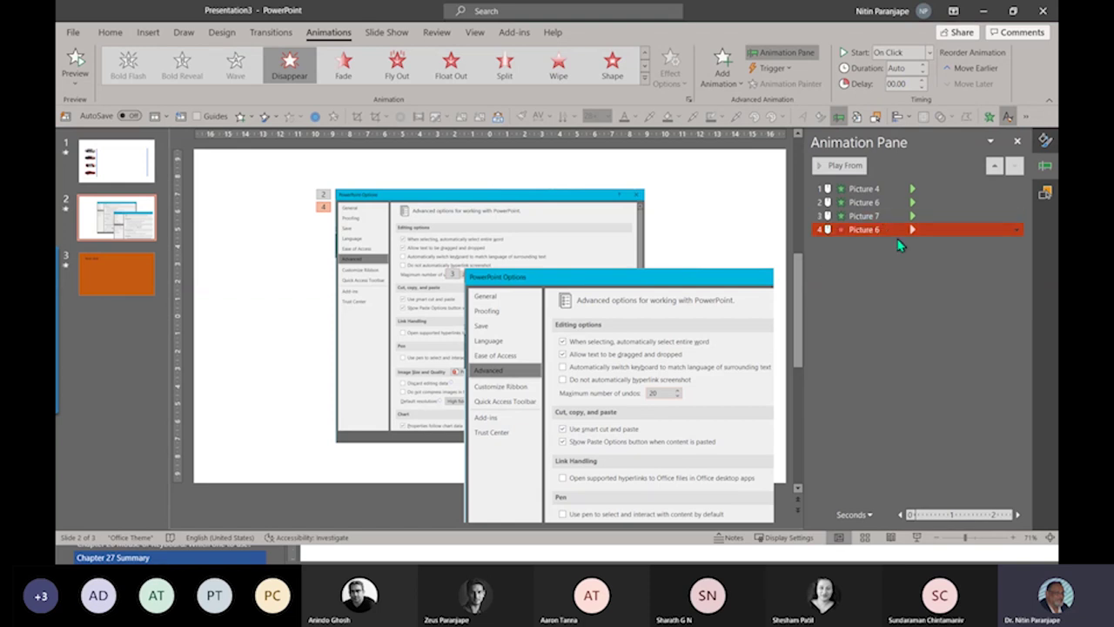
click(1016, 229)
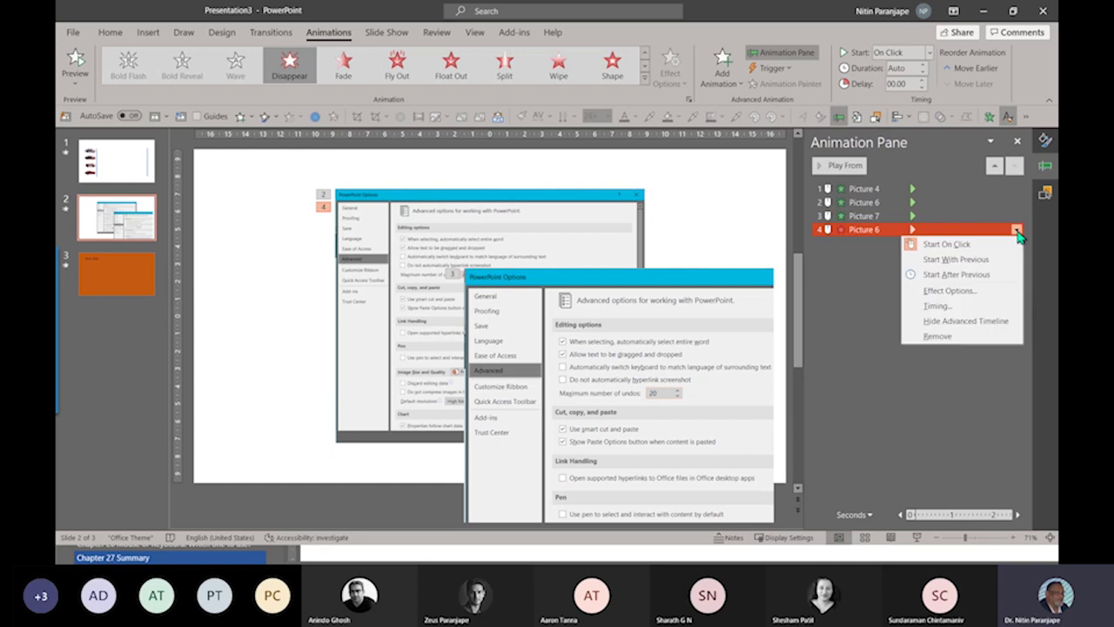
click(976, 260)
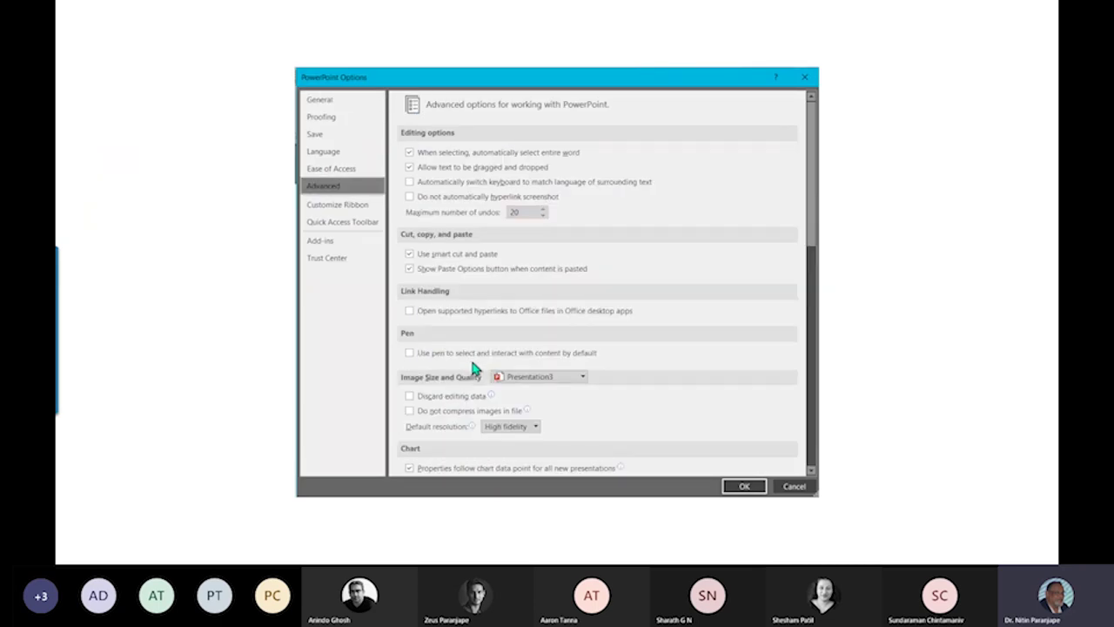
key(Escape)
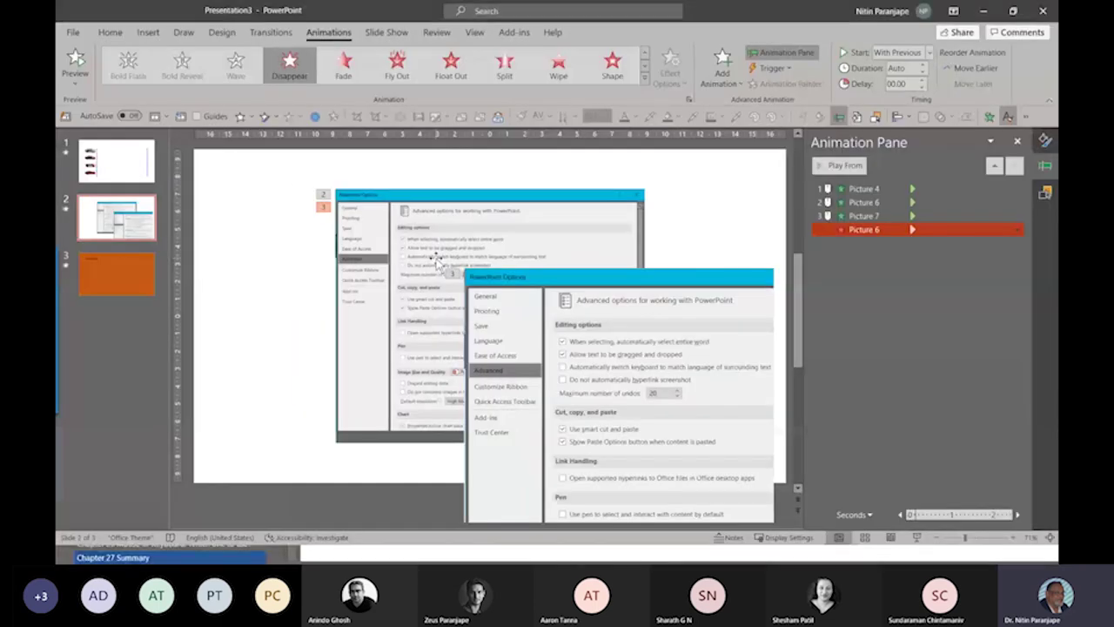
Spread the General, Advanced and zoomed Advanced screenshots in a cascade from upper left to lower right across the slide.
drag(438, 261, 515, 321)
drag(390, 211, 258, 190)
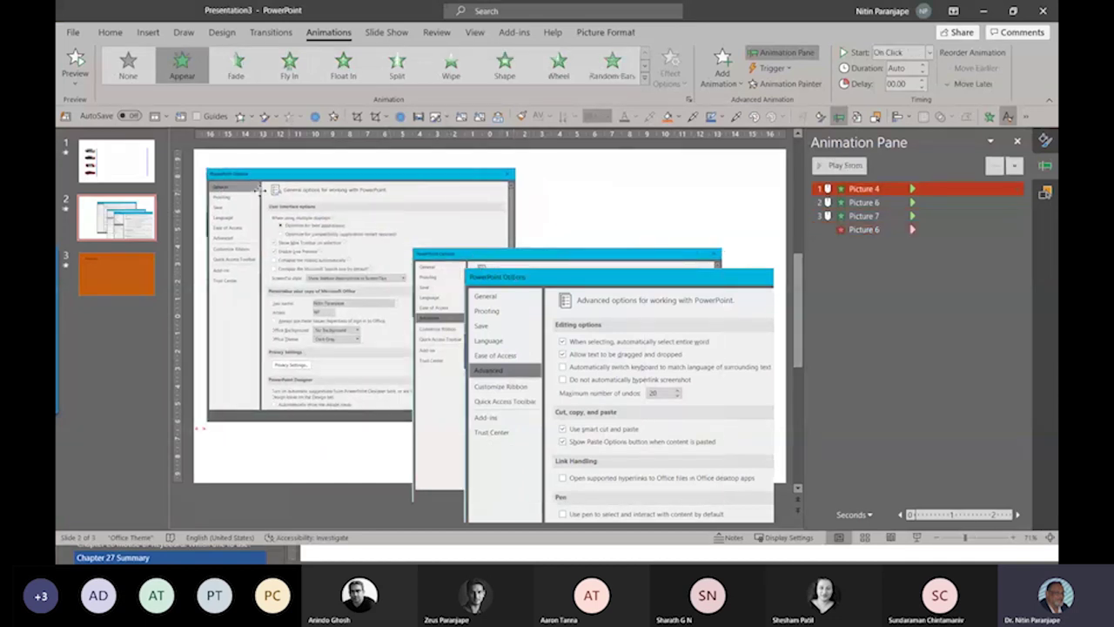
drag(580, 254, 455, 198)
drag(609, 279, 589, 221)
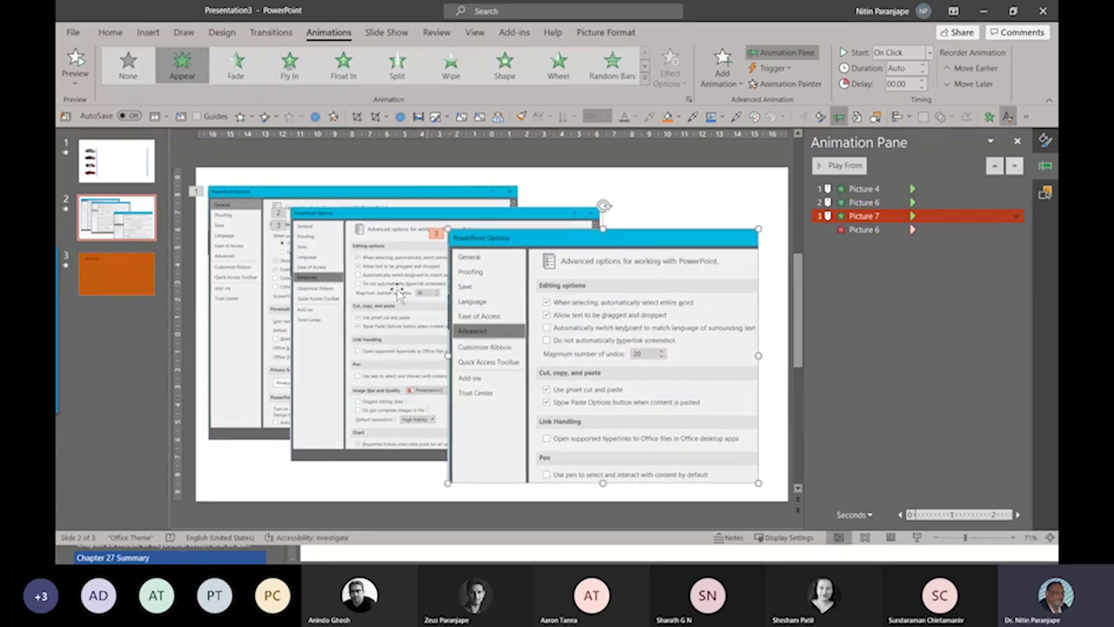
Check the screenshots' animation entries and play the click sequence in the slide show from the General screenshot through to the zoomed copy.
click(238, 244)
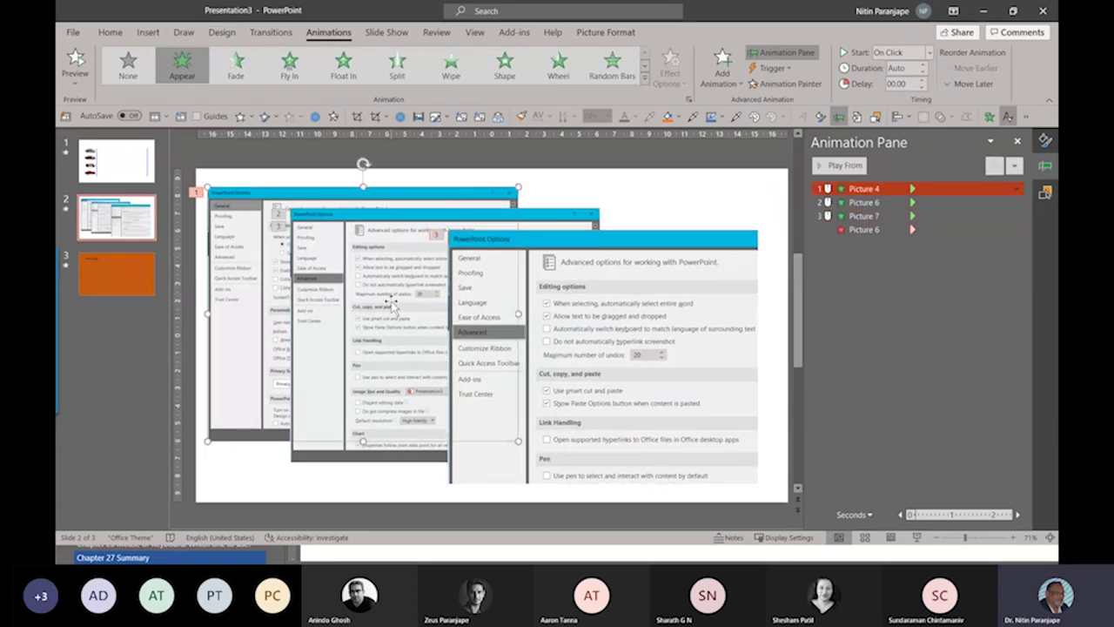
ctrl+click(865, 229)
ctrl+click(864, 202)
click(741, 316)
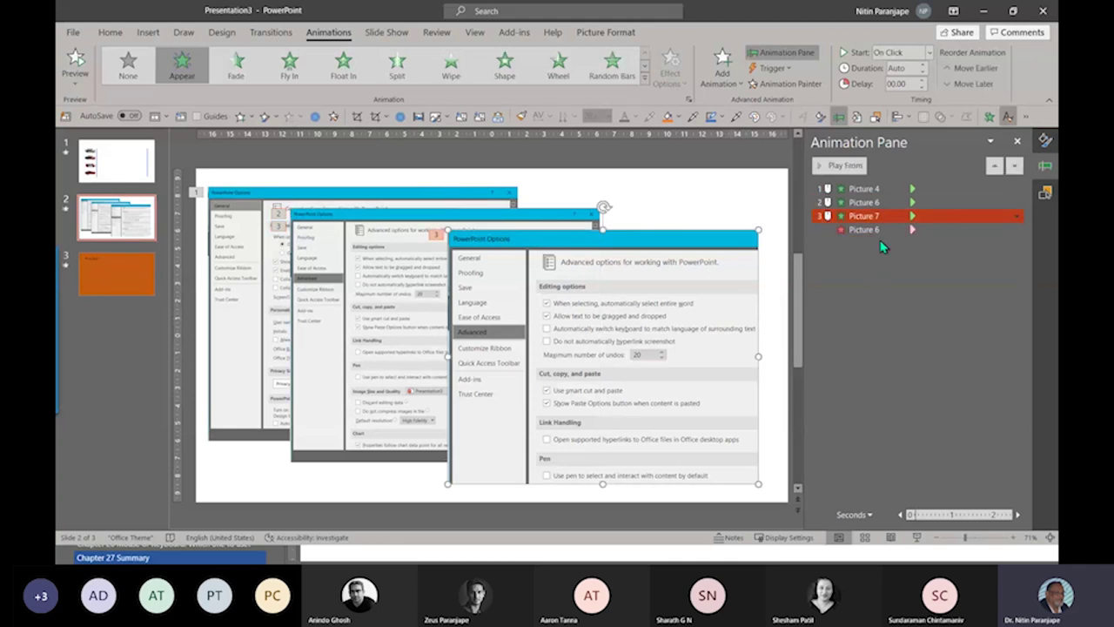
click(917, 537)
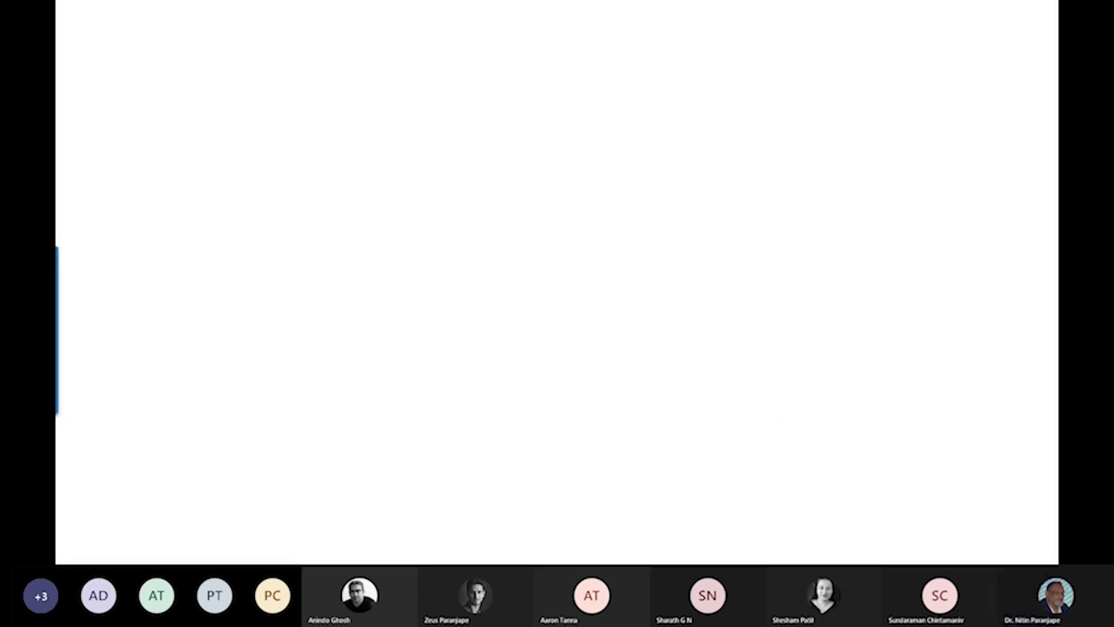
click(729, 413)
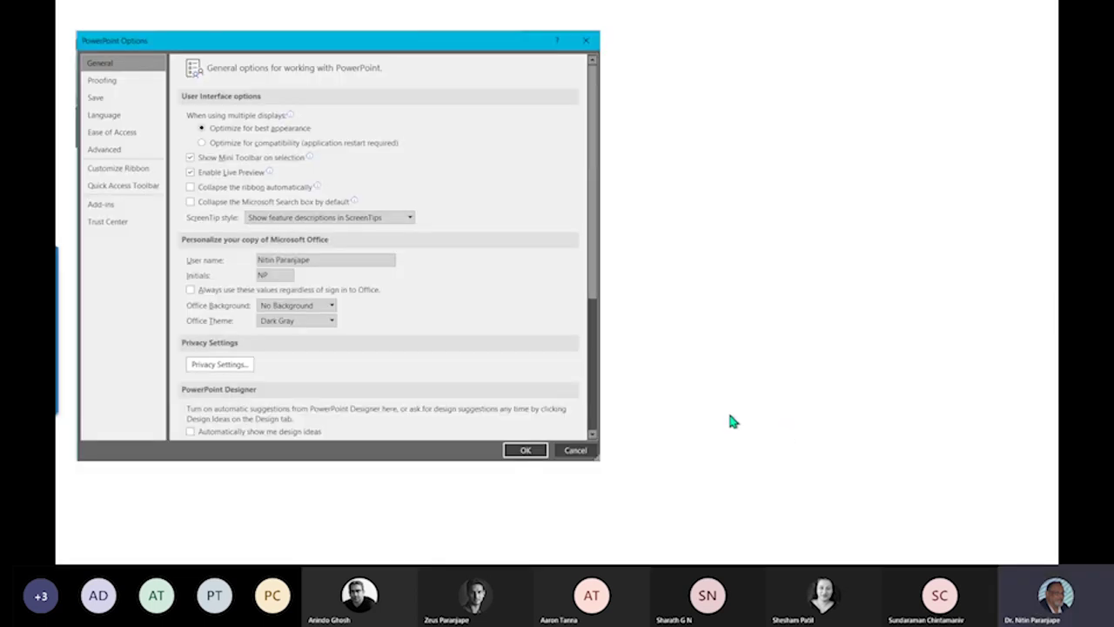
click(728, 428)
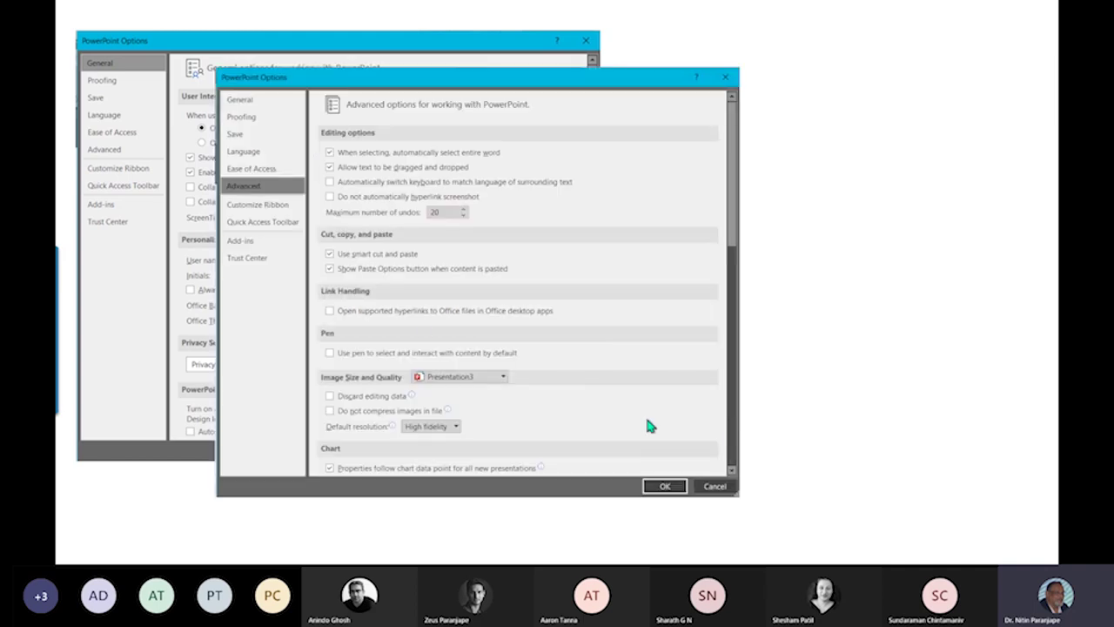
click(719, 359)
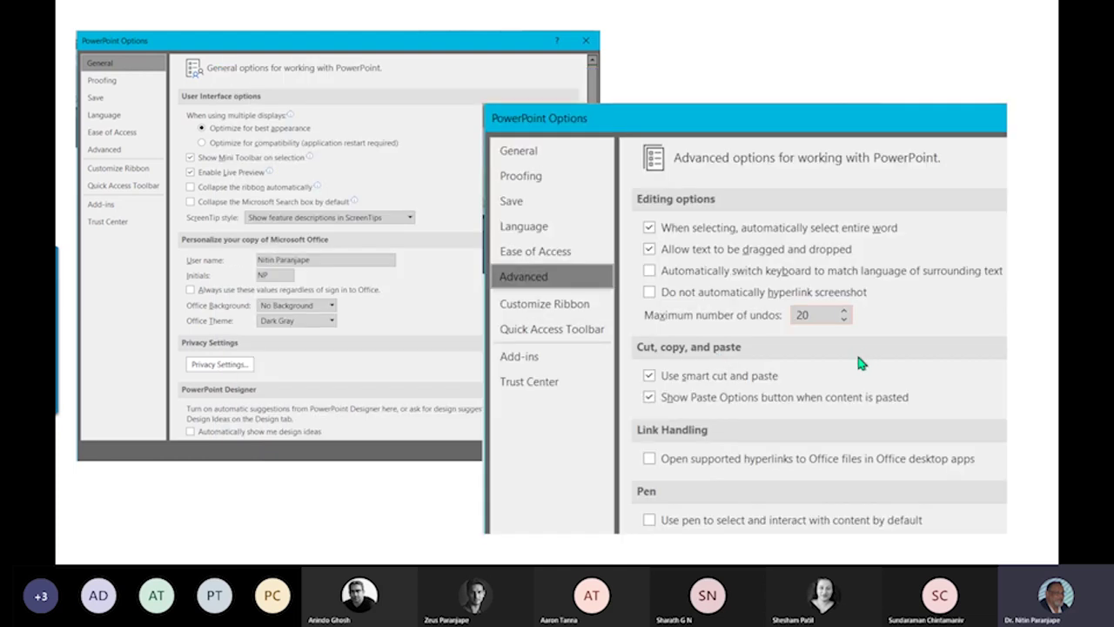
key(Escape)
Delete all the screenshots from slide 2 and return to the race-car slide.
key(ctrl+a)
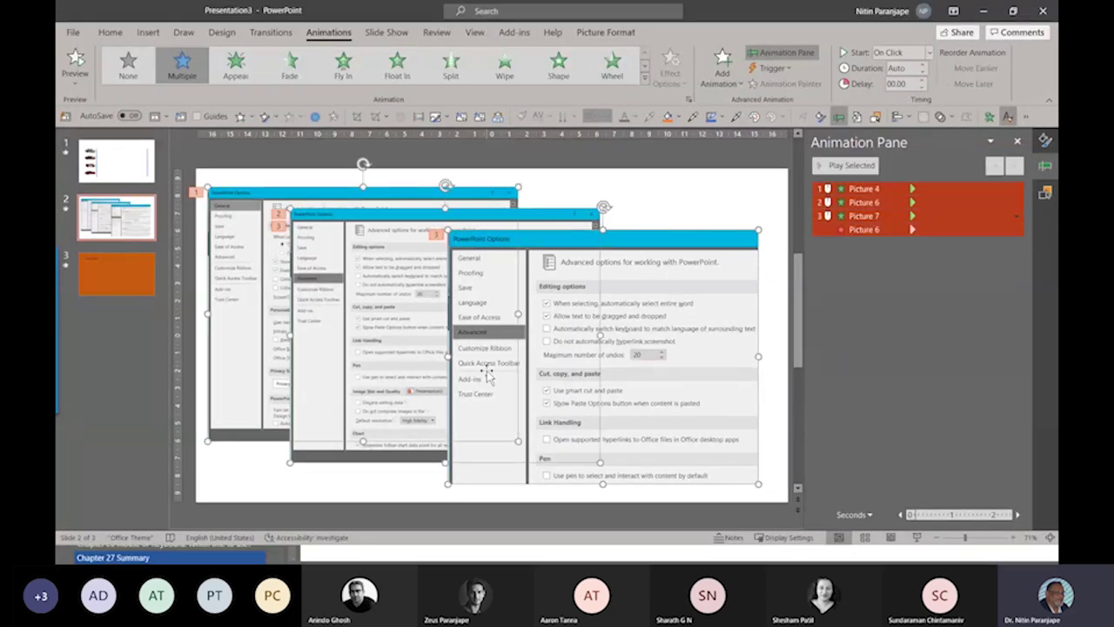
key(Delete)
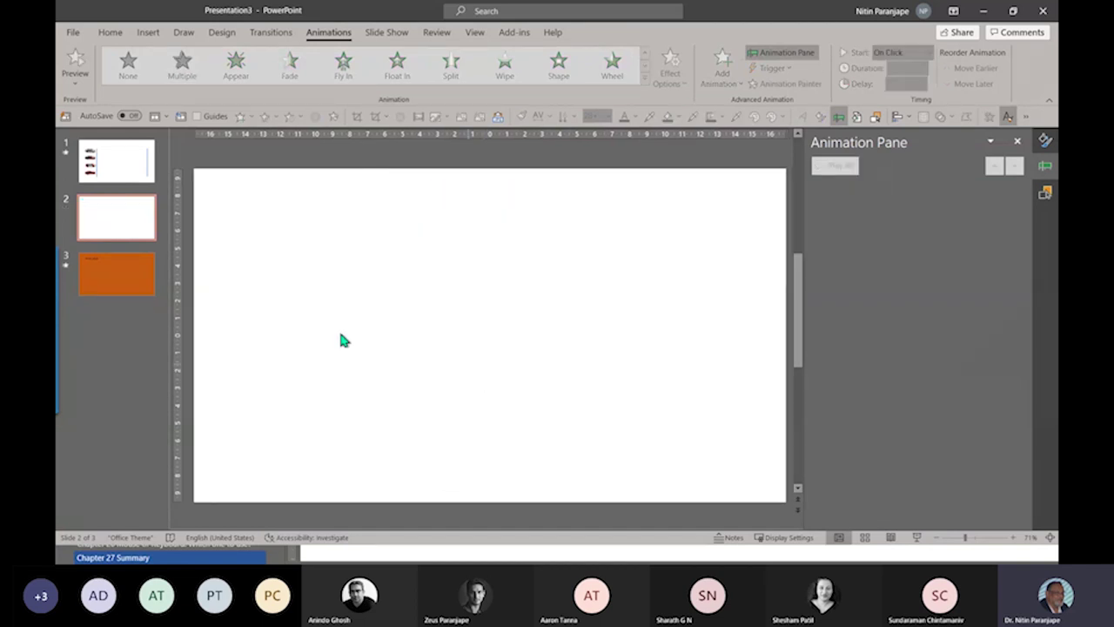
click(116, 176)
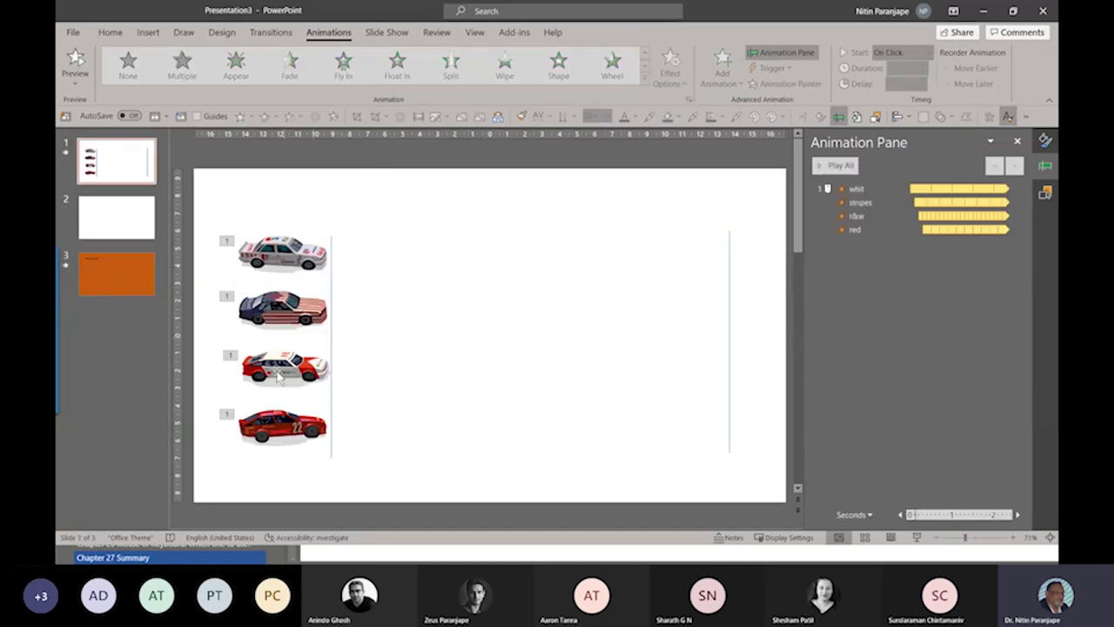
click(318, 324)
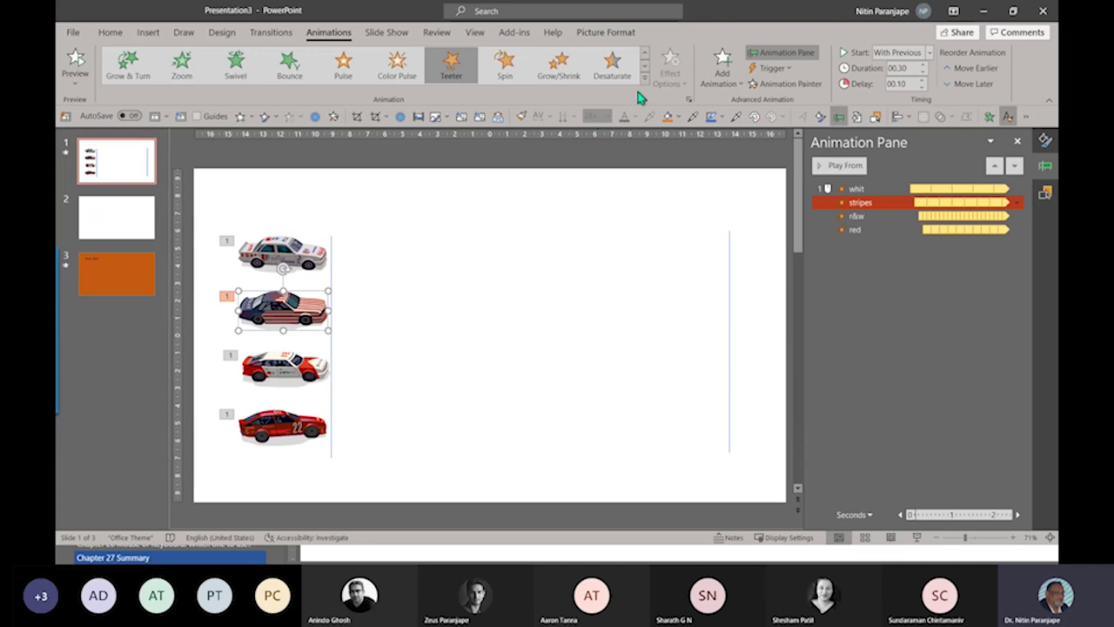
click(646, 77)
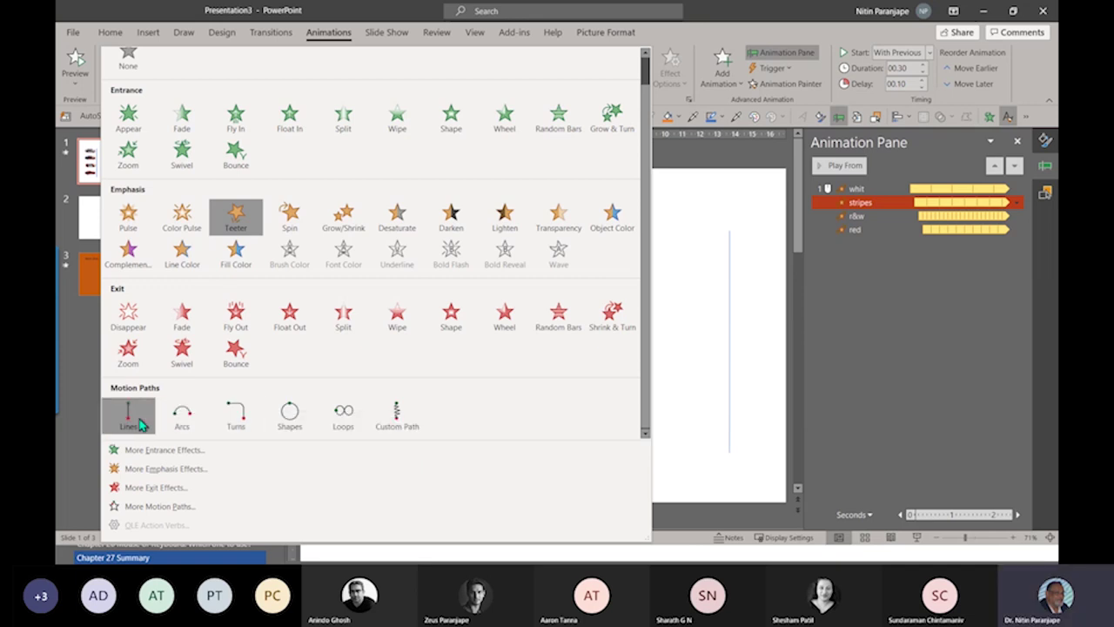
click(727, 292)
Replace the white car's Teeter effect with a Lines motion path and extend its end point horizontally to just before the finish line.
click(281, 253)
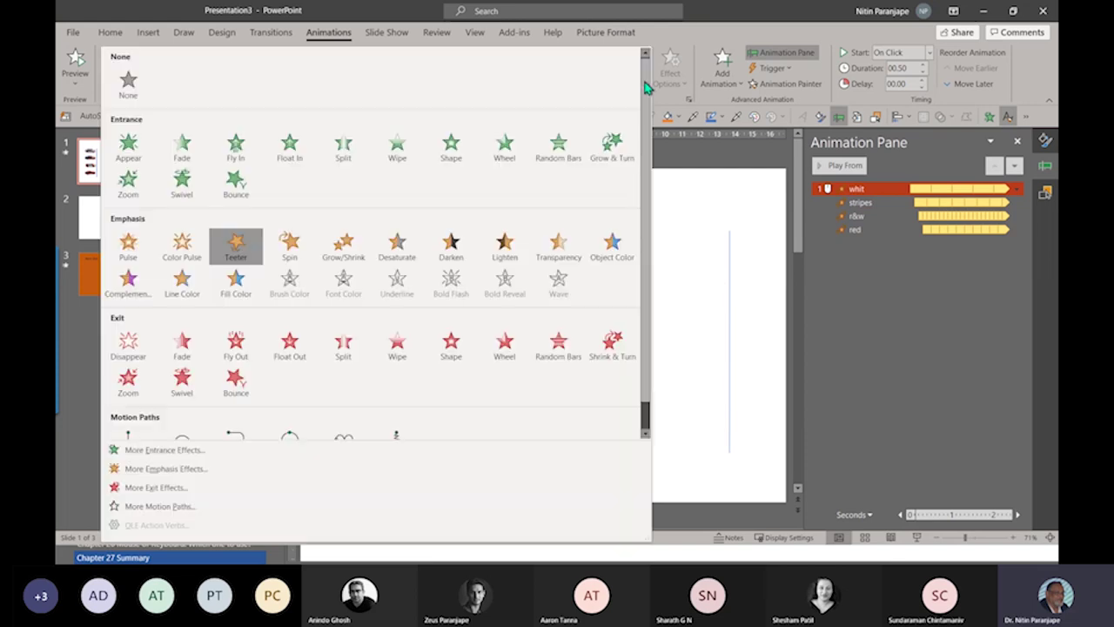
click(644, 77)
scroll(154, 387, down, 1)
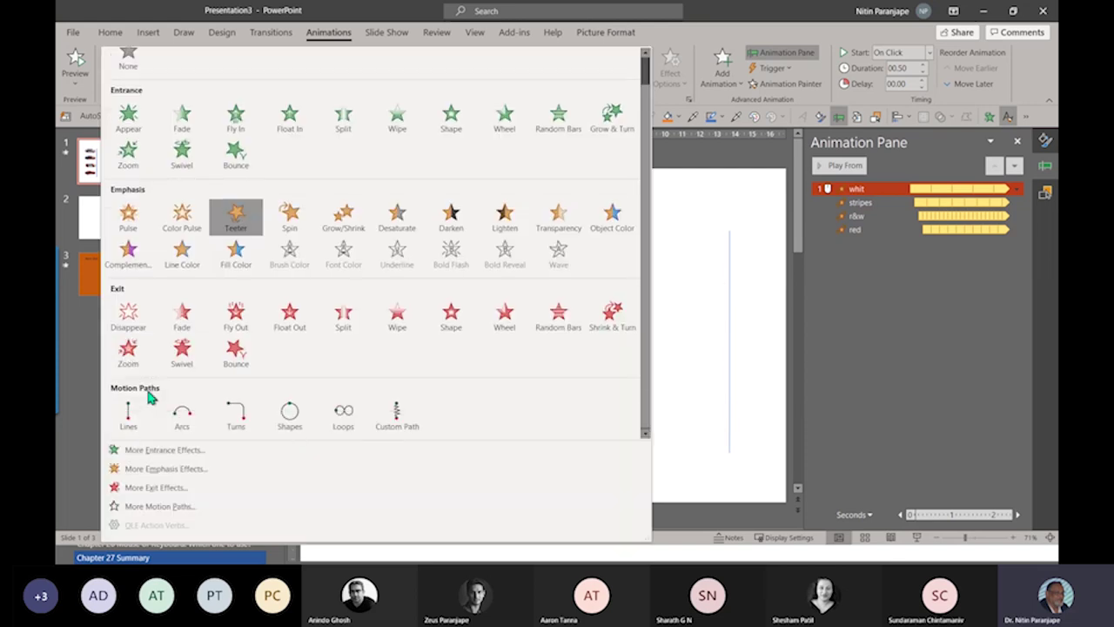
click(128, 409)
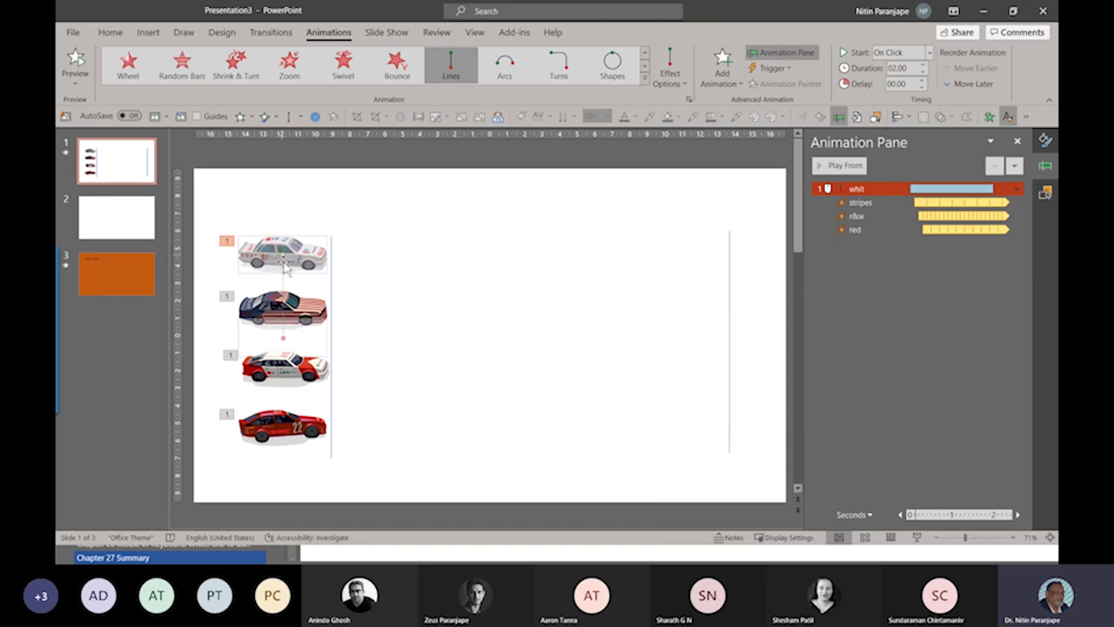
drag(285, 338, 683, 252)
click(605, 315)
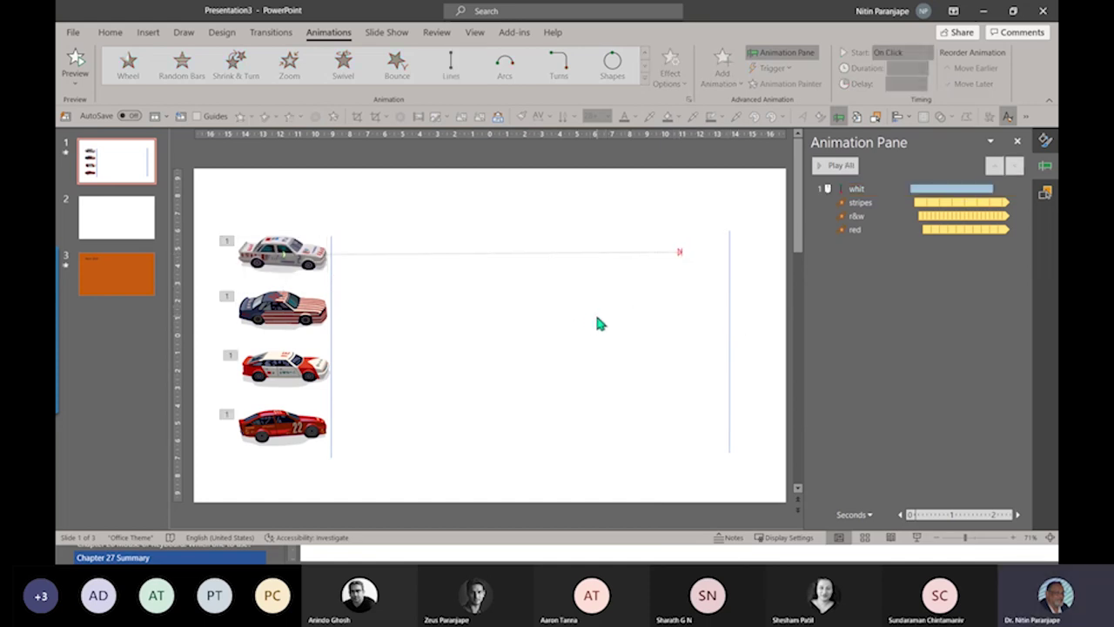
Save the presentation as Presentation3.pptx in the Documents folder on this PC.
key(alt+f)
key(a)
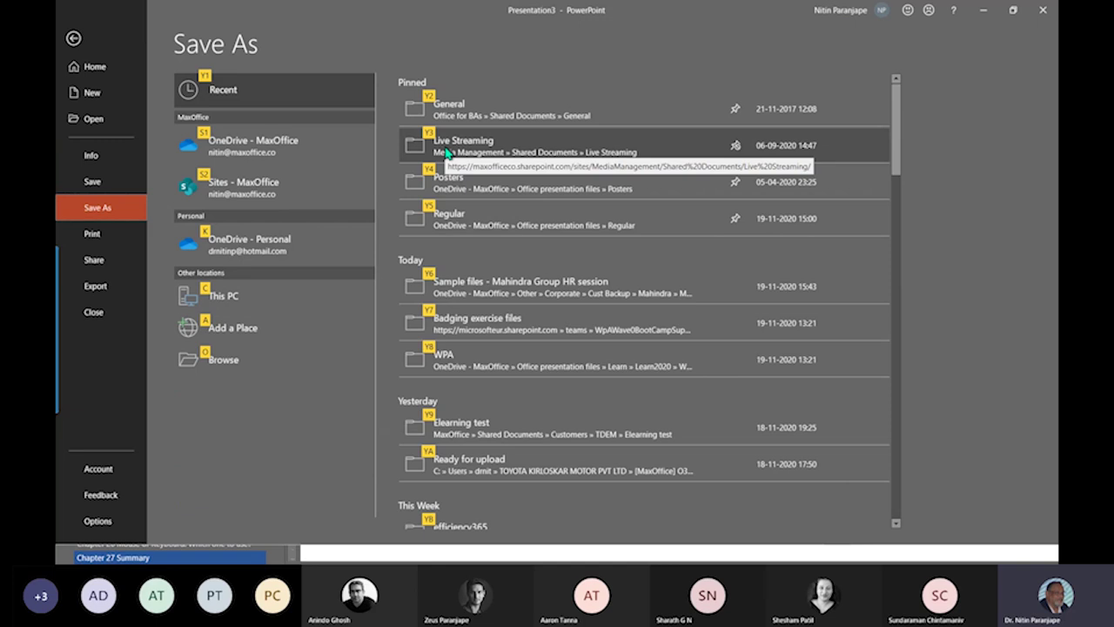
click(228, 359)
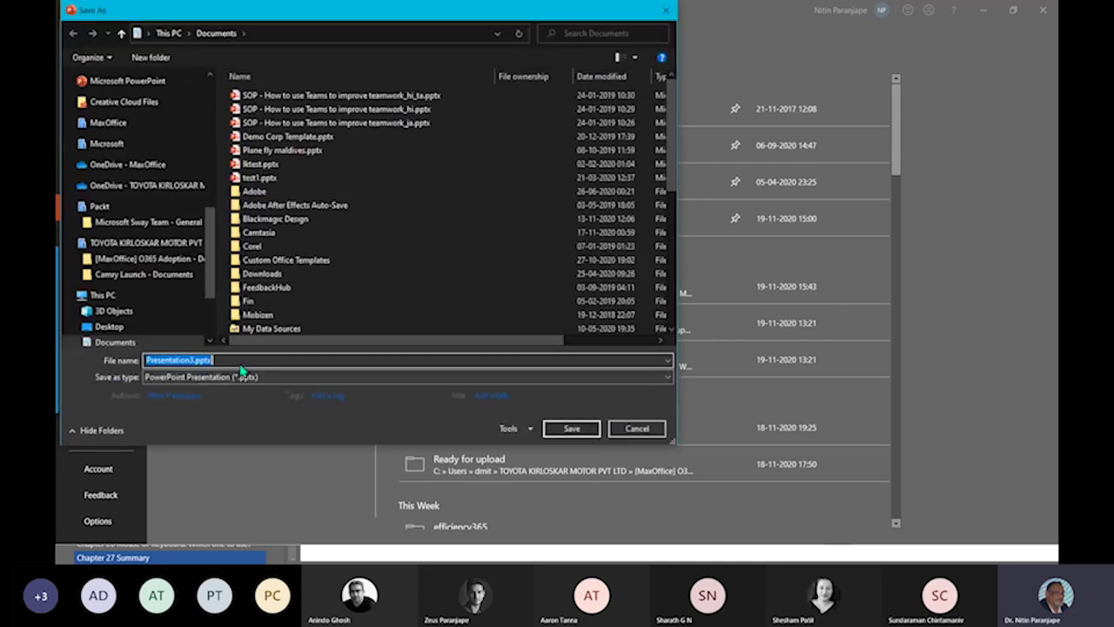
click(571, 428)
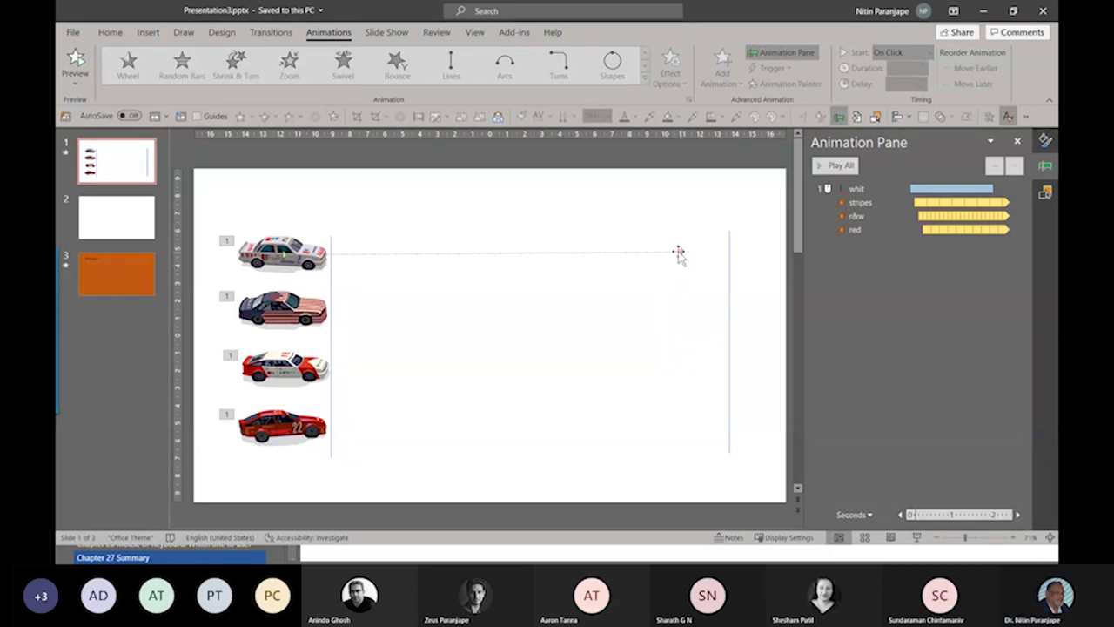
Fine-tune the end point of the white car's motion path so the car stops with its nose at the finish line.
click(308, 260)
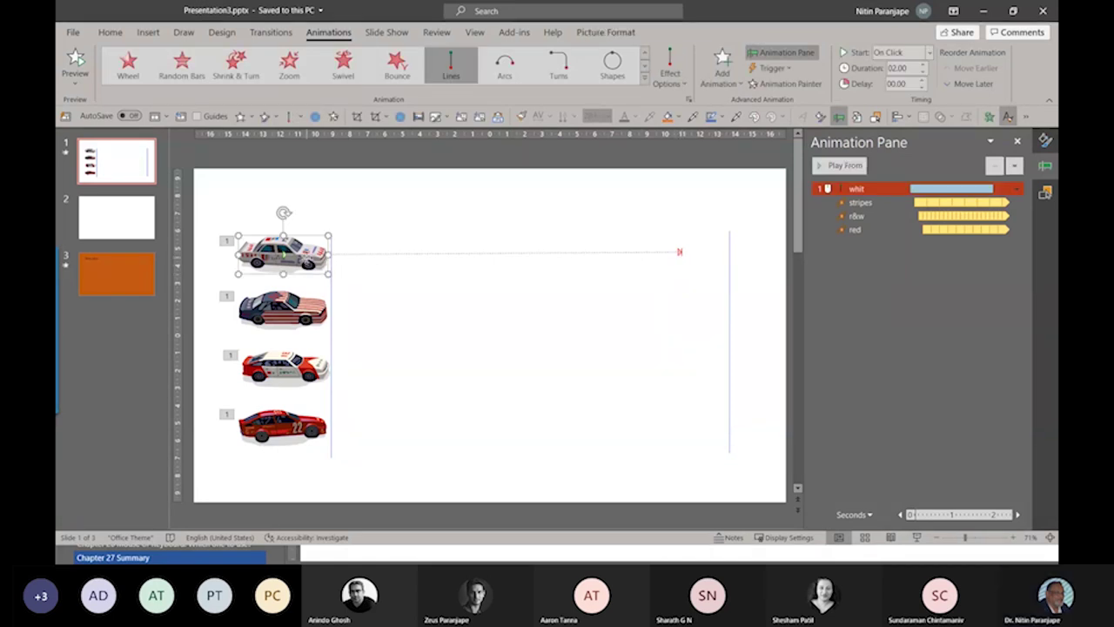
click(679, 253)
mouse_move(681, 253)
mouse_down()
mouse_move(554, 261)
mouse_move(694, 246)
mouse_move(684, 252)
mouse_up()
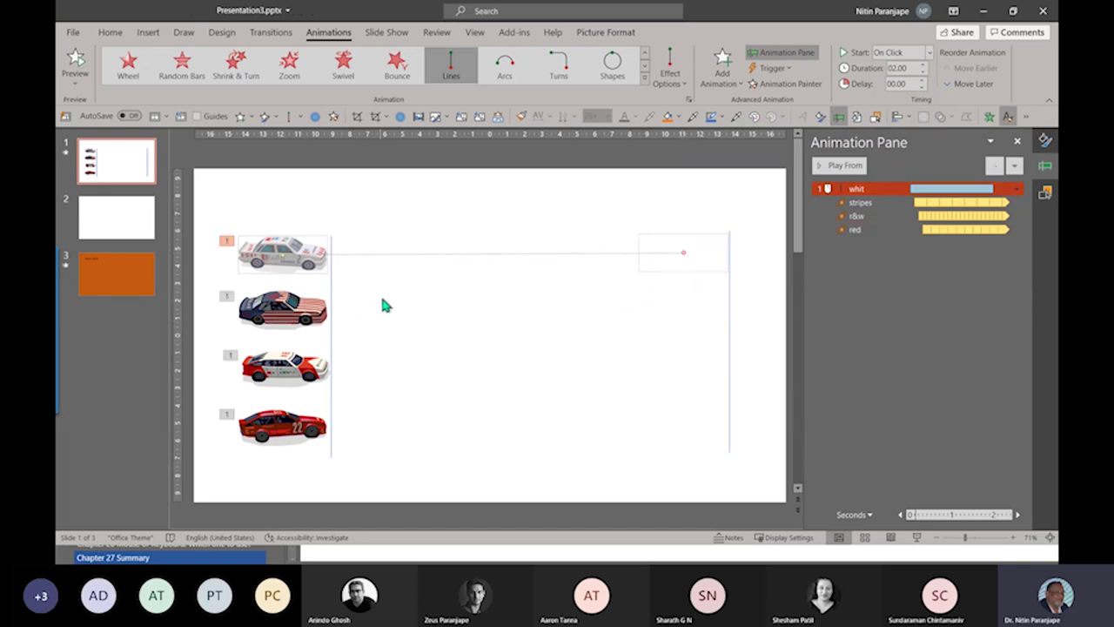
click(351, 321)
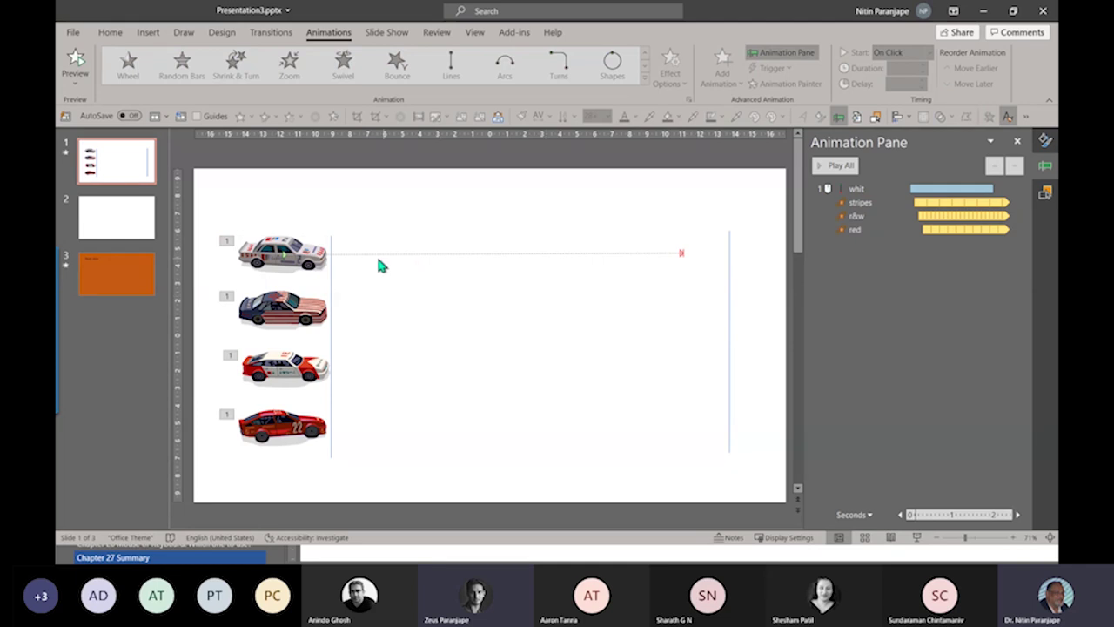
click(317, 262)
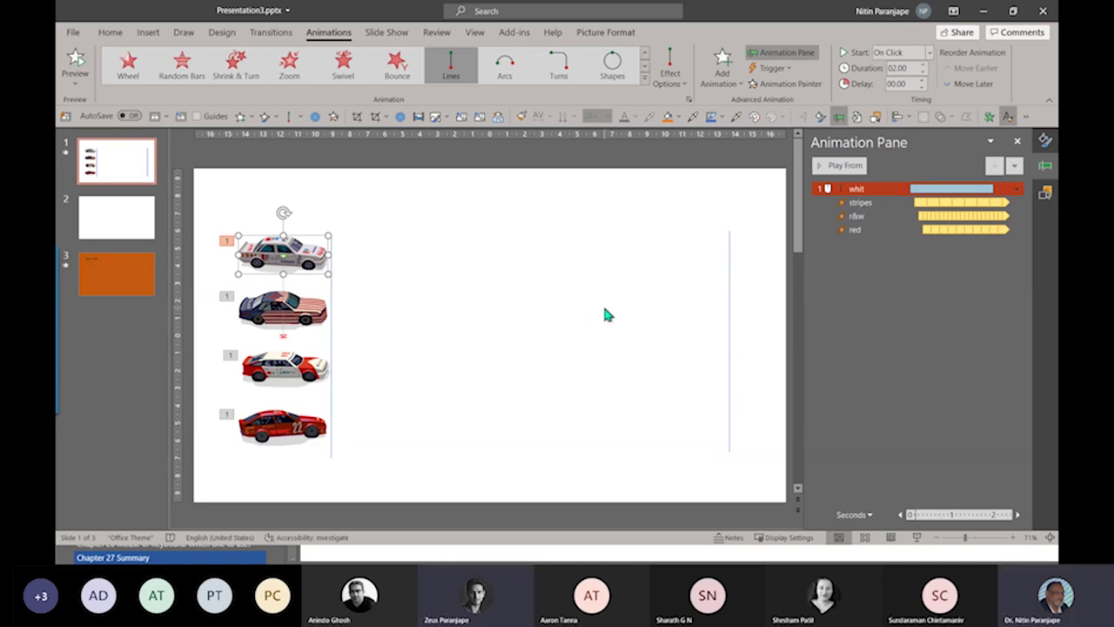
Undo the replacement of the white car's Teeter effect and add a Lines motion path to the car as an additional animation.
key(ctrl+z)
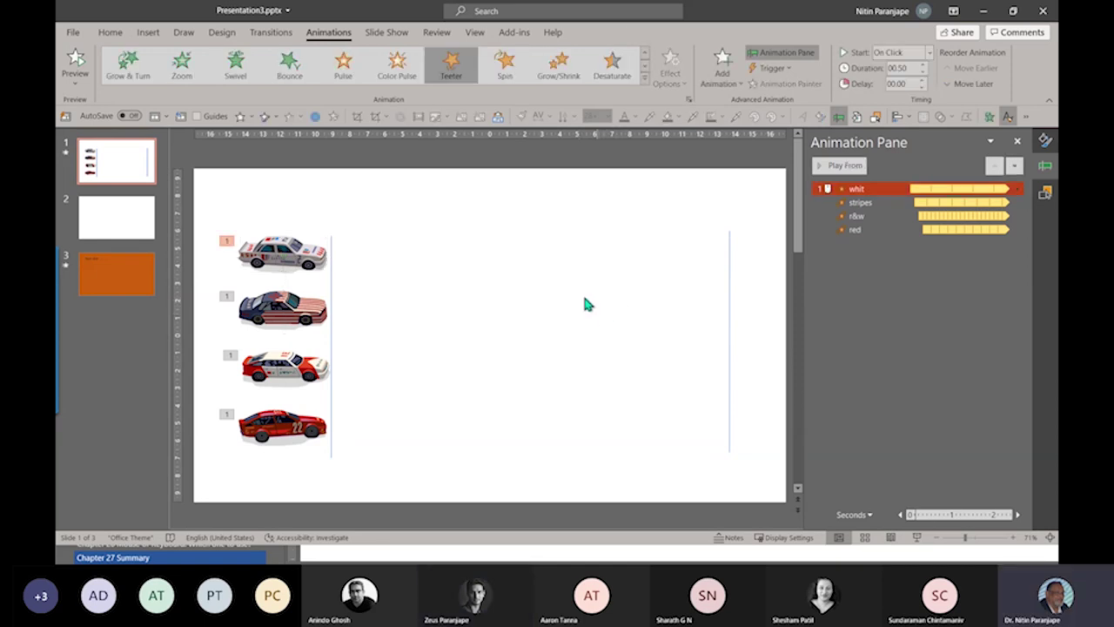
click(283, 252)
click(721, 70)
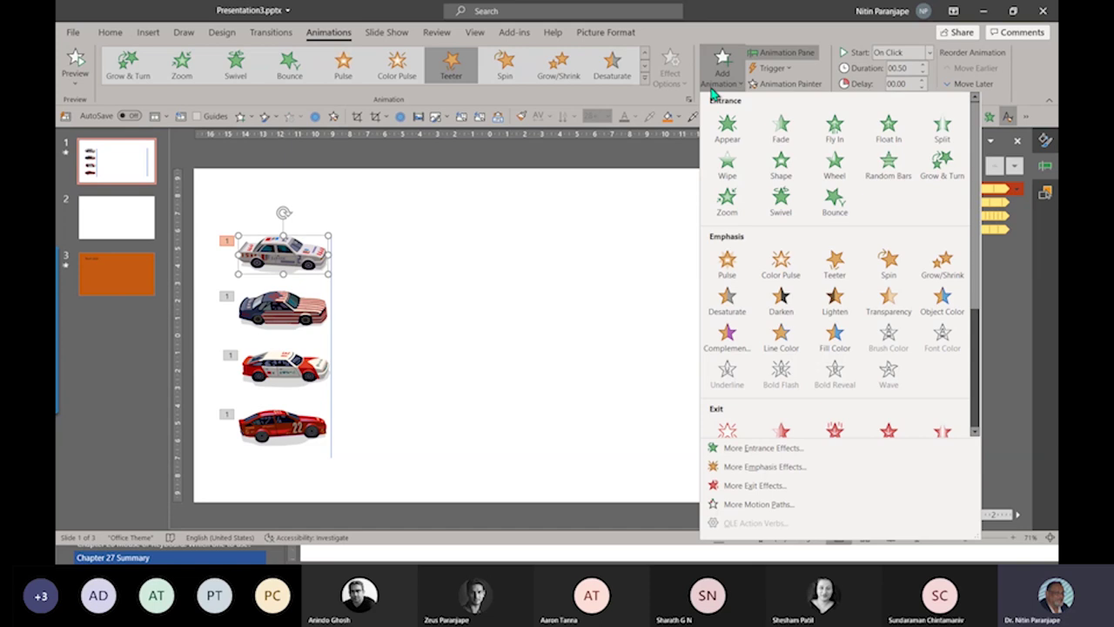
scroll(731, 392, down, 3)
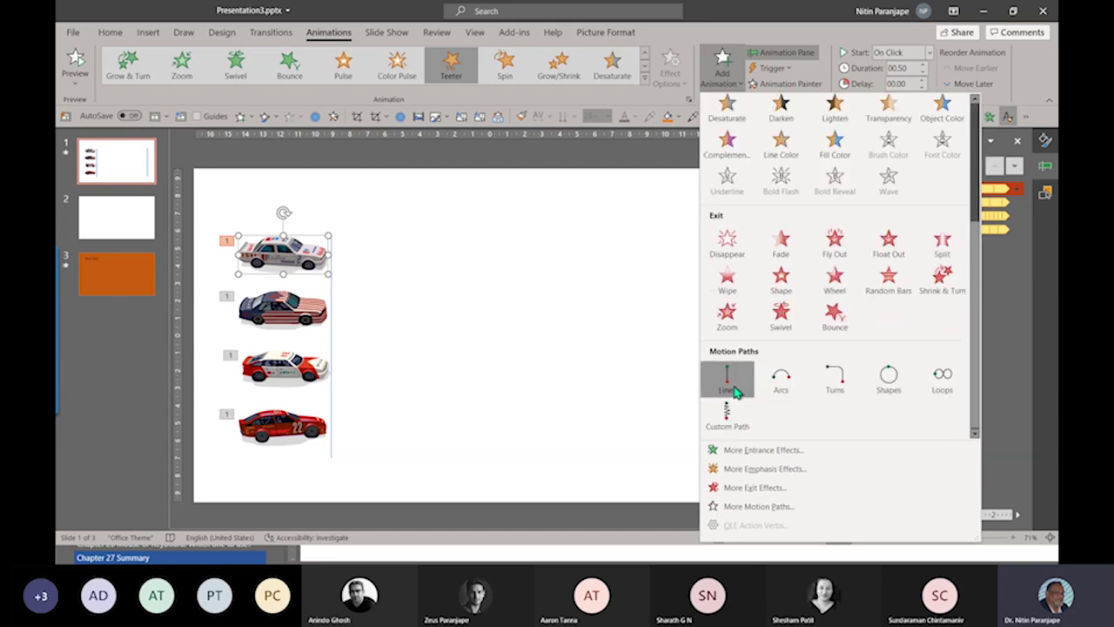
click(730, 383)
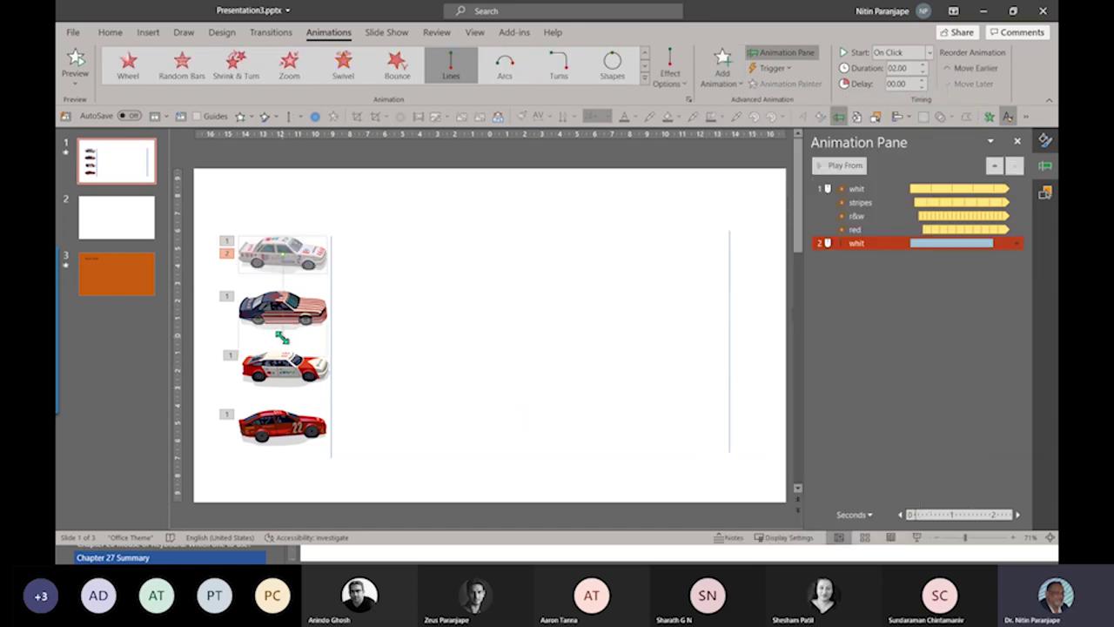
Move the end point of the white car's motion path so the path runs horizontally from the car towards the finish line.
drag(283, 338, 612, 255)
scroll(609, 349, up, 3)
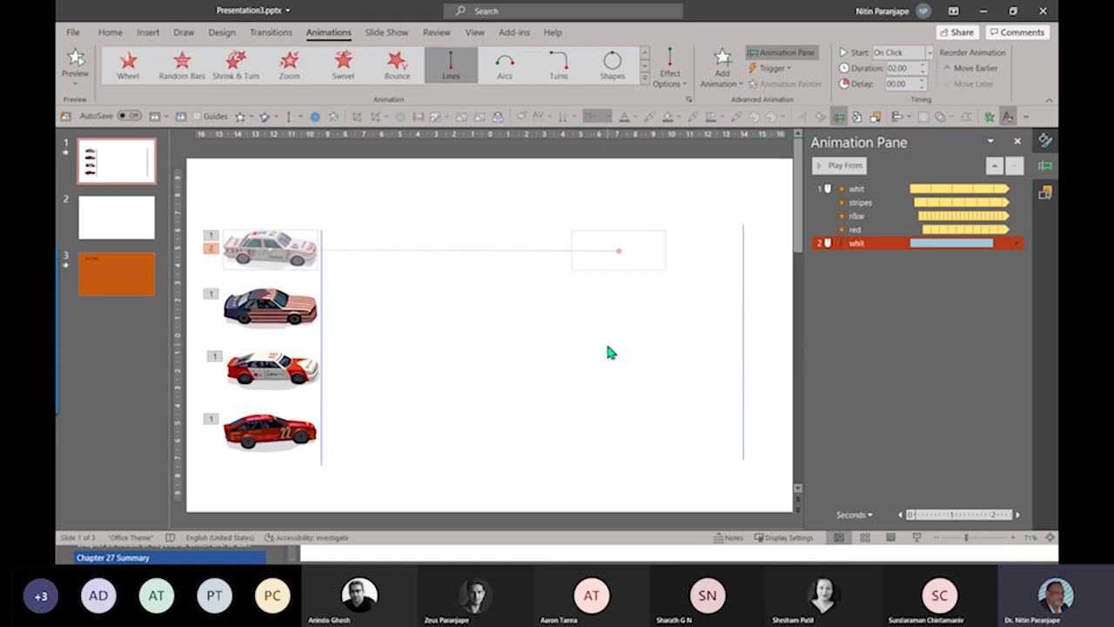
mouse_move(662, 219)
mouse_down()
mouse_move(606, 218)
mouse_move(653, 219)
mouse_up()
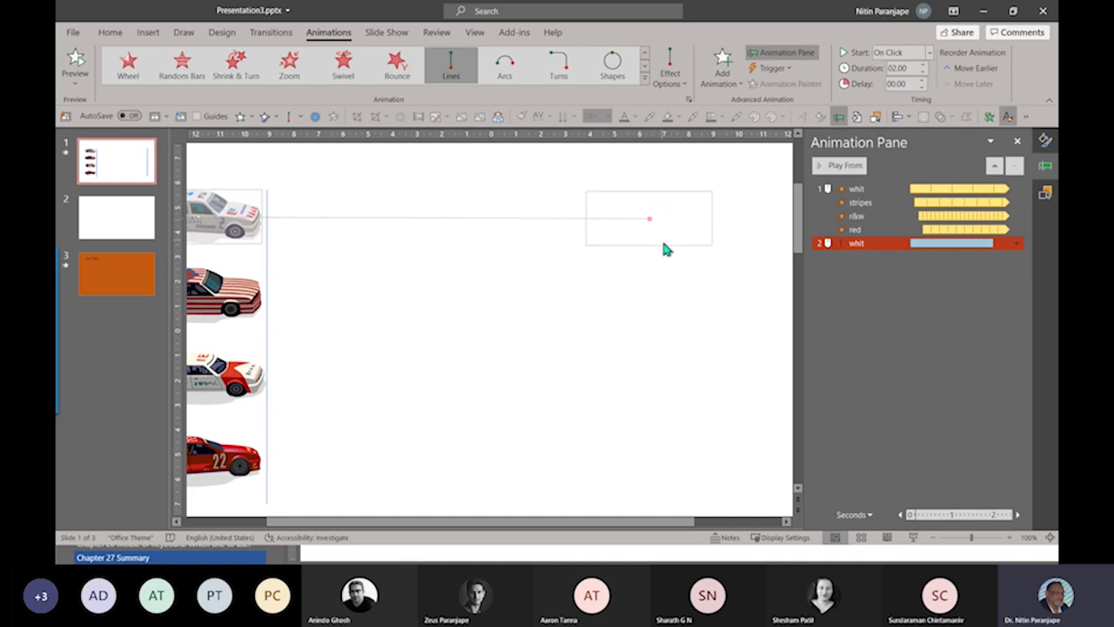
click(610, 324)
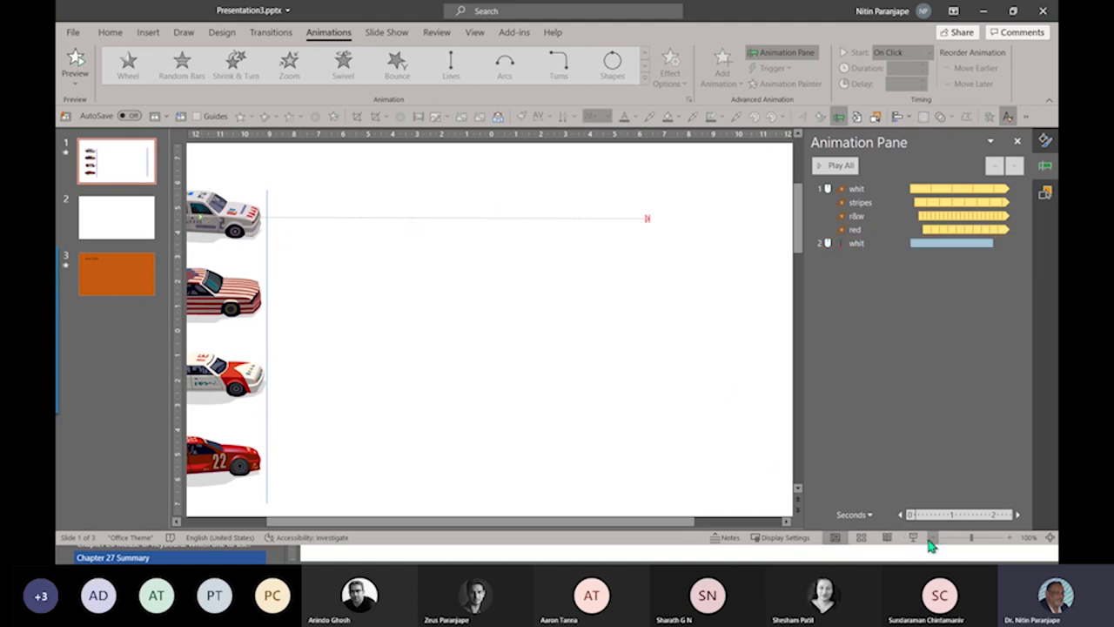
Set the white car's Teeter effect to Start With Previous and play the slide show to check the animation.
click(841, 218)
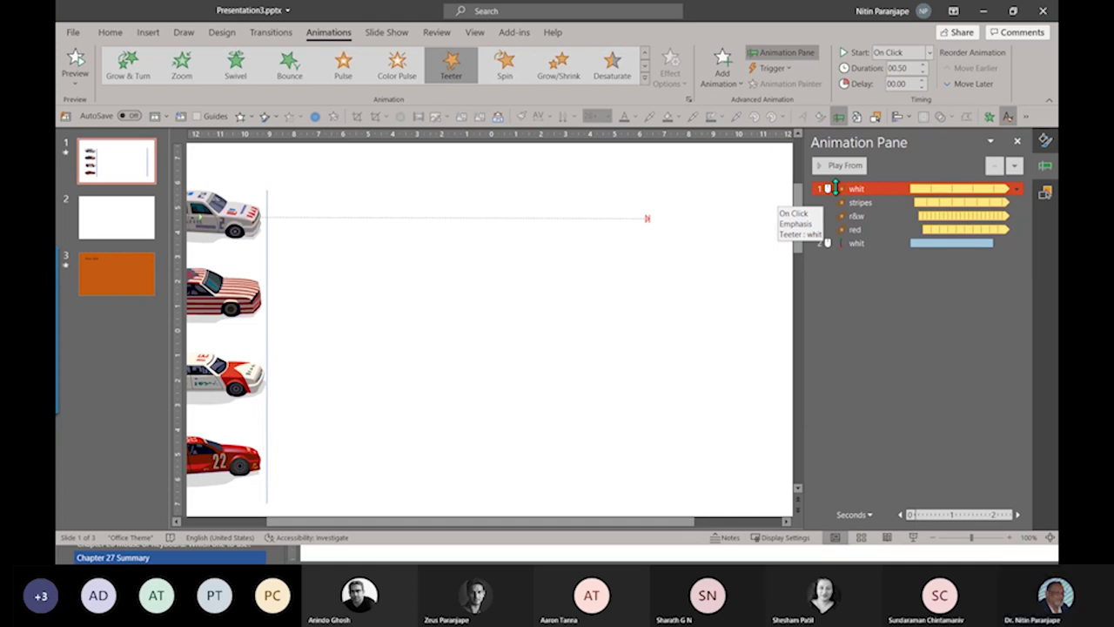
click(1016, 190)
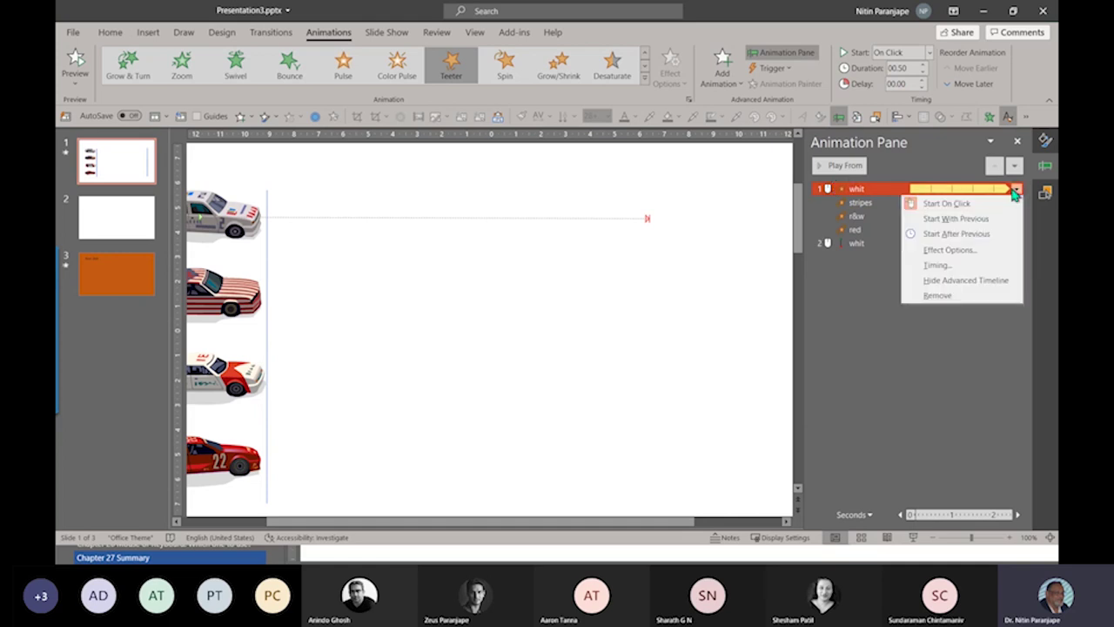
click(939, 219)
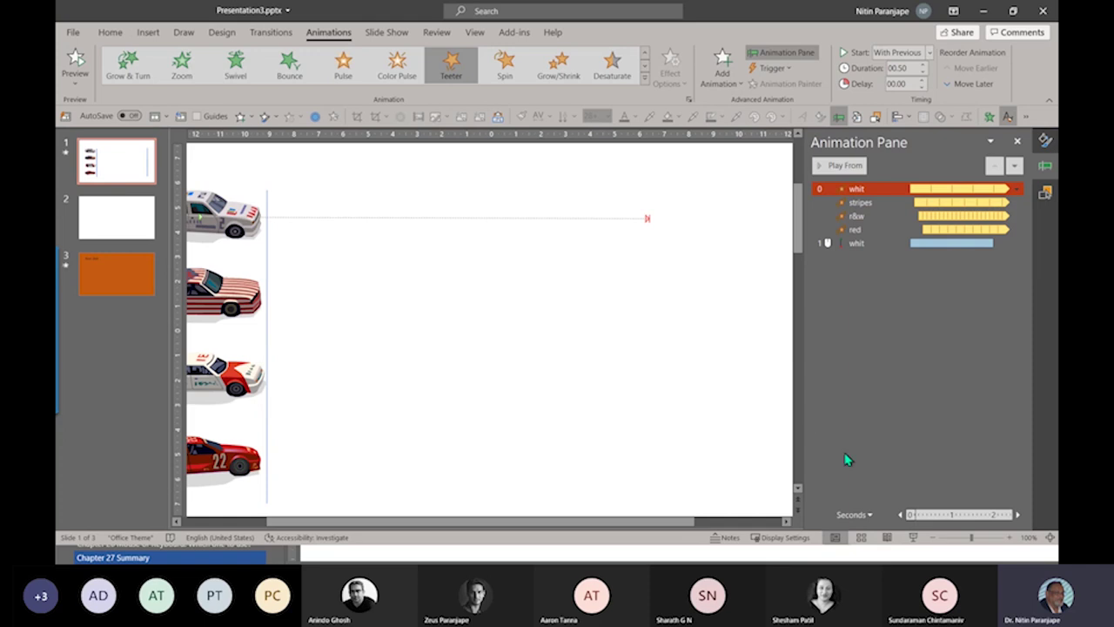
click(912, 537)
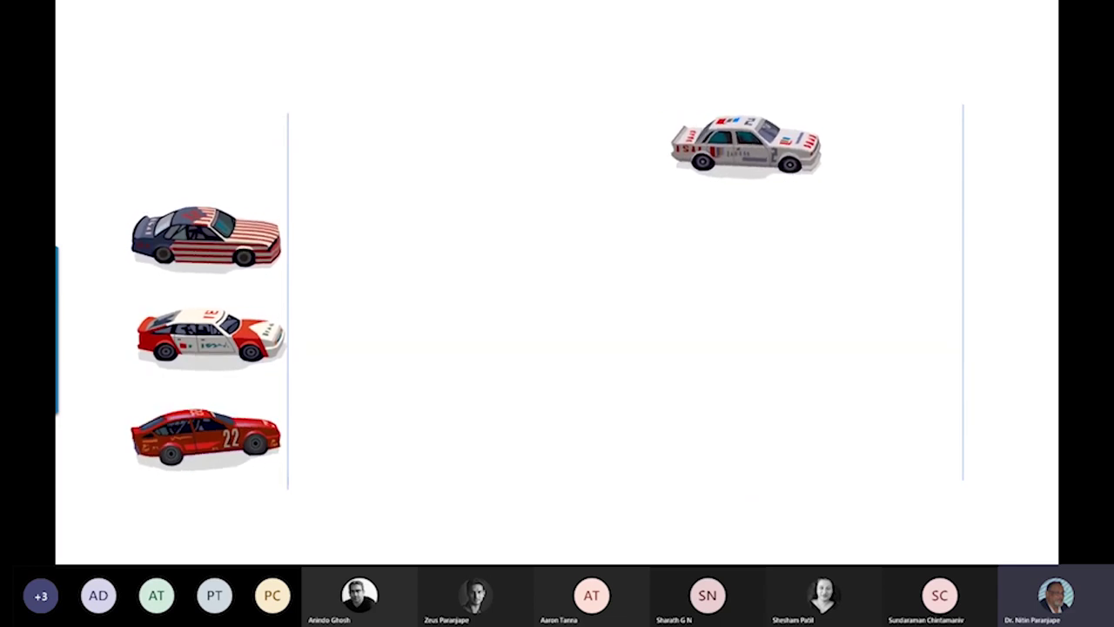
key(Escape)
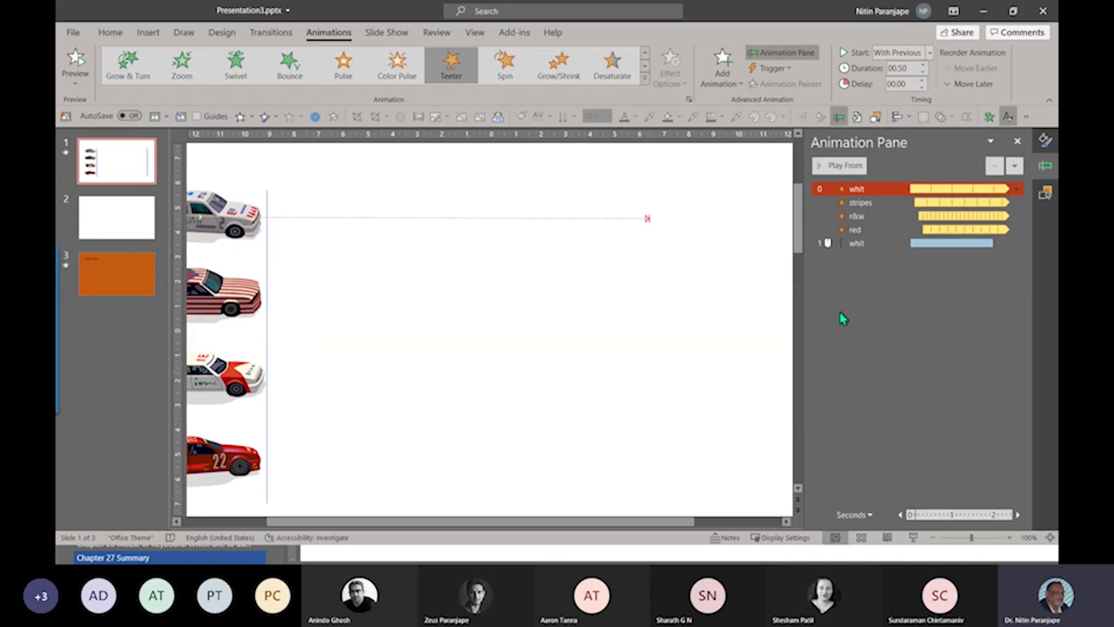
Set the white car's motion path to 0 sec smooth start and 0 sec smooth end and check it in the slide show.
double_click(888, 247)
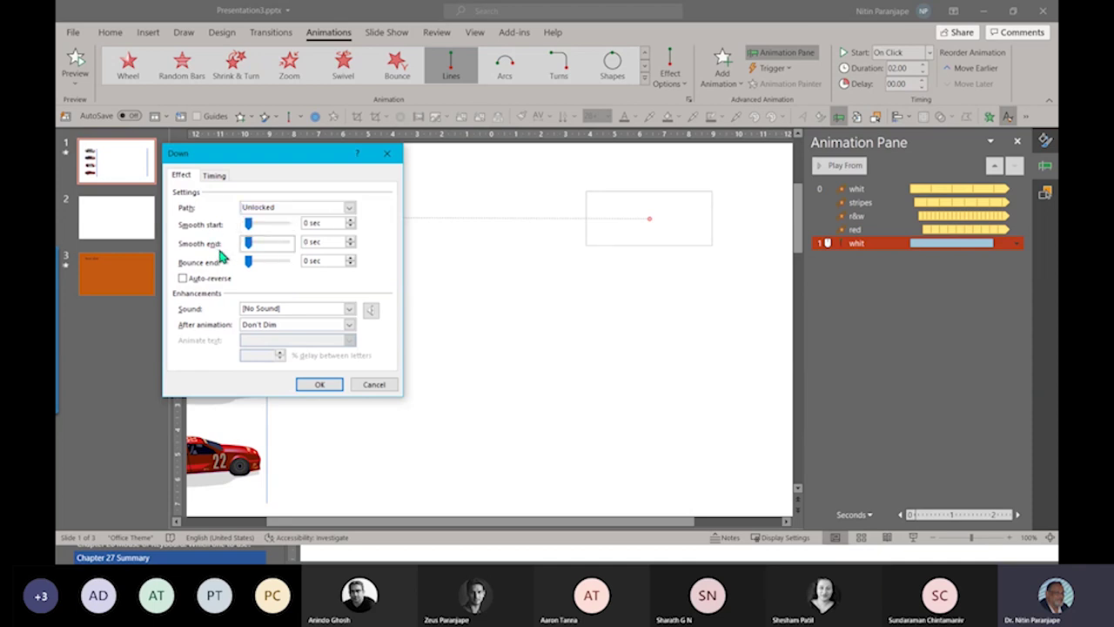
click(329, 386)
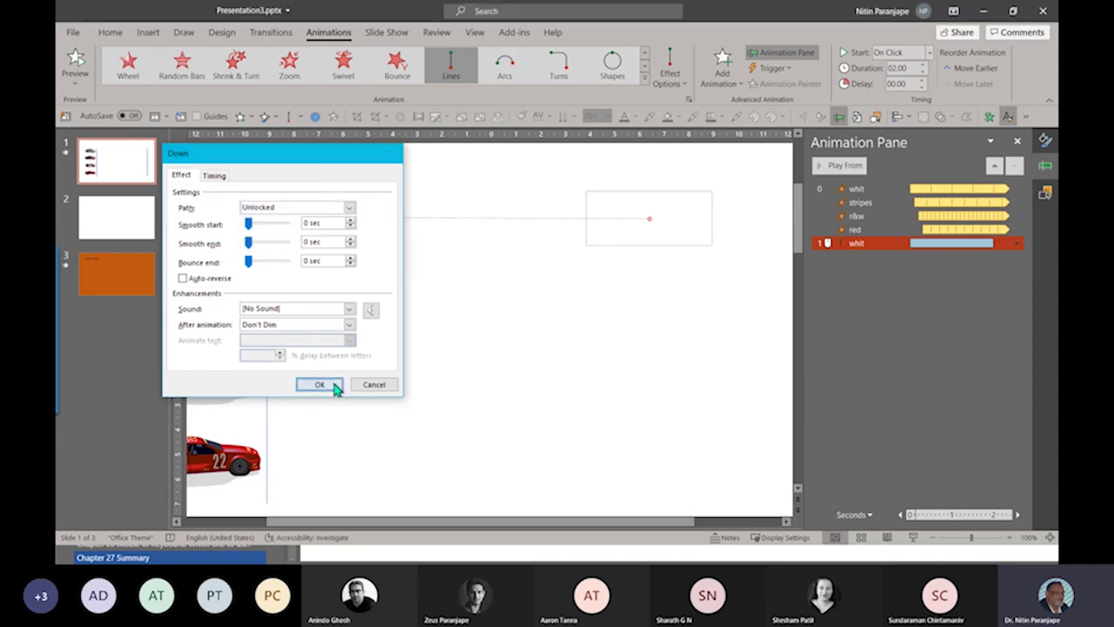
click(912, 540)
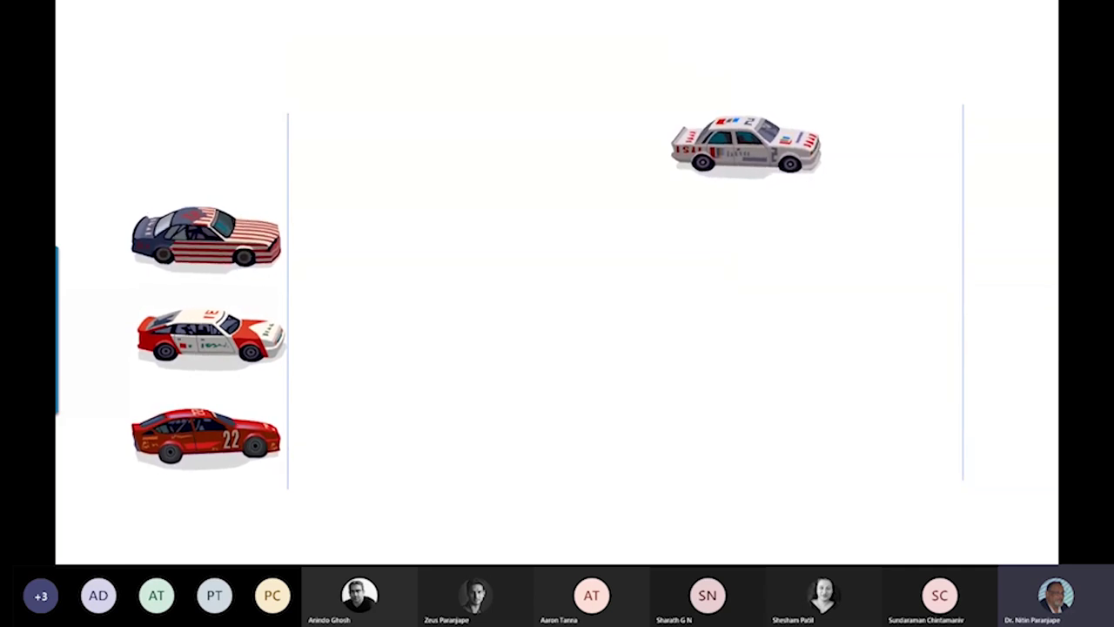
key(Escape)
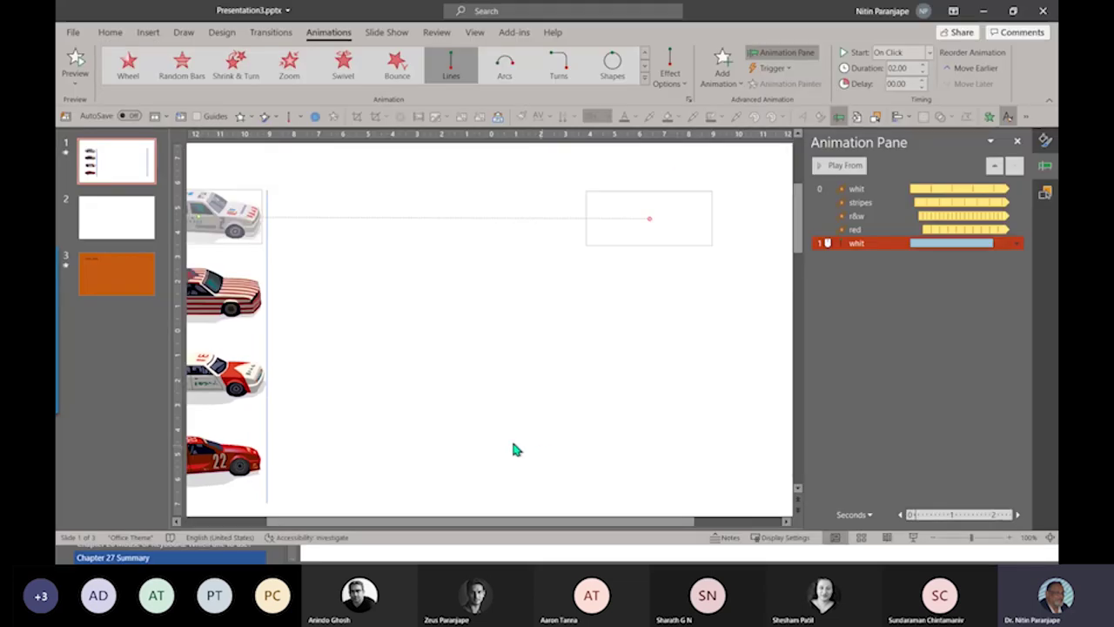
Set the smooth start and smooth end of the white car's motion path to about 0.76 sec each.
double_click(957, 243)
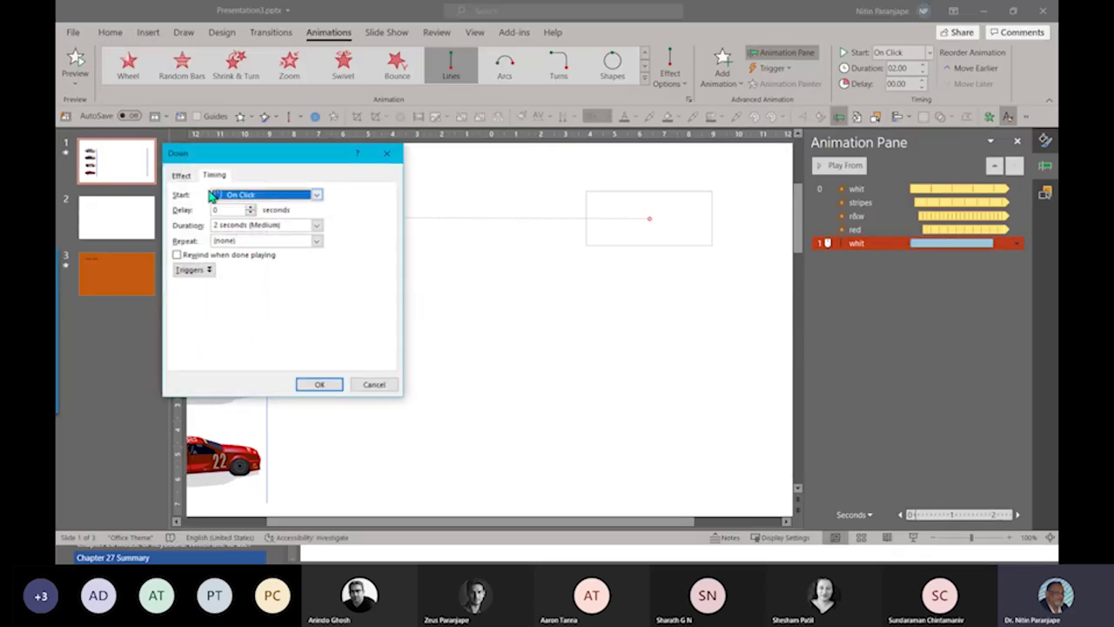
click(185, 177)
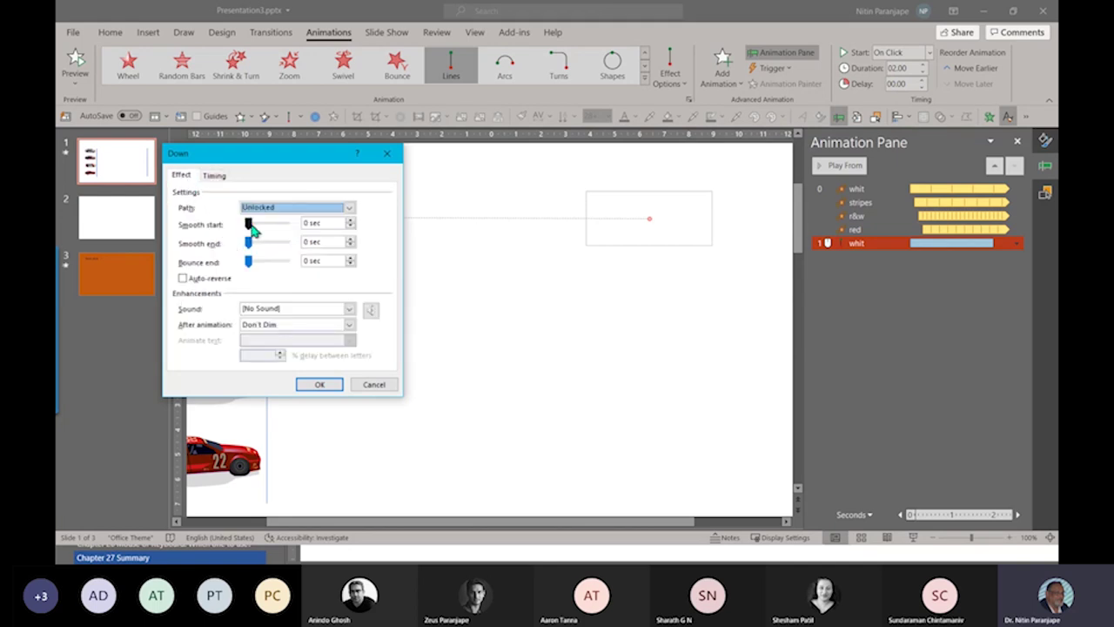
drag(251, 225, 264, 252)
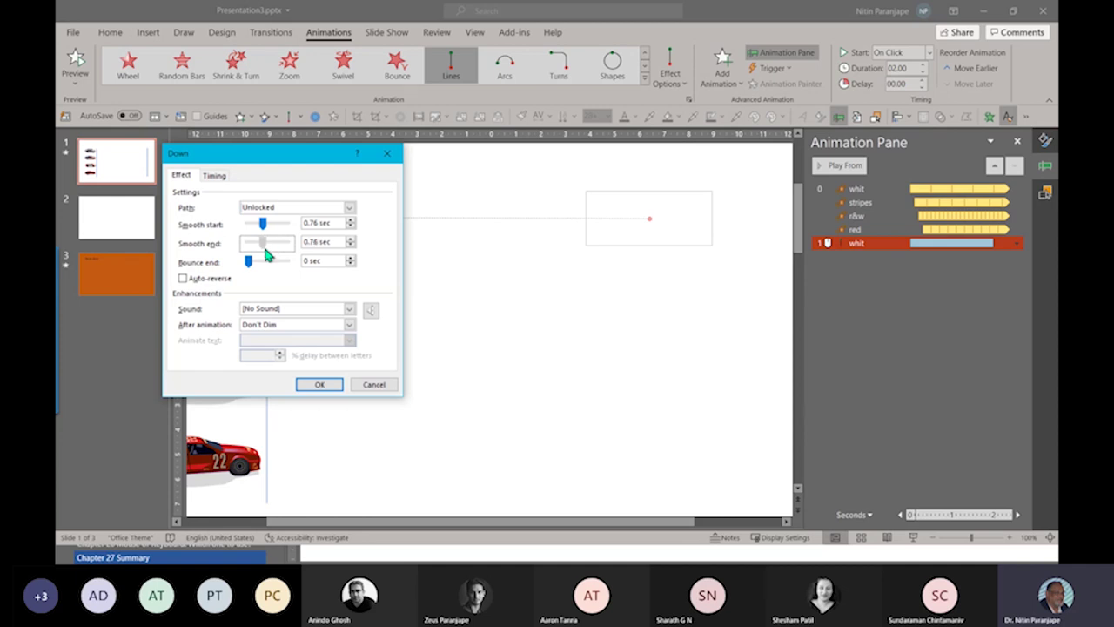
click(317, 385)
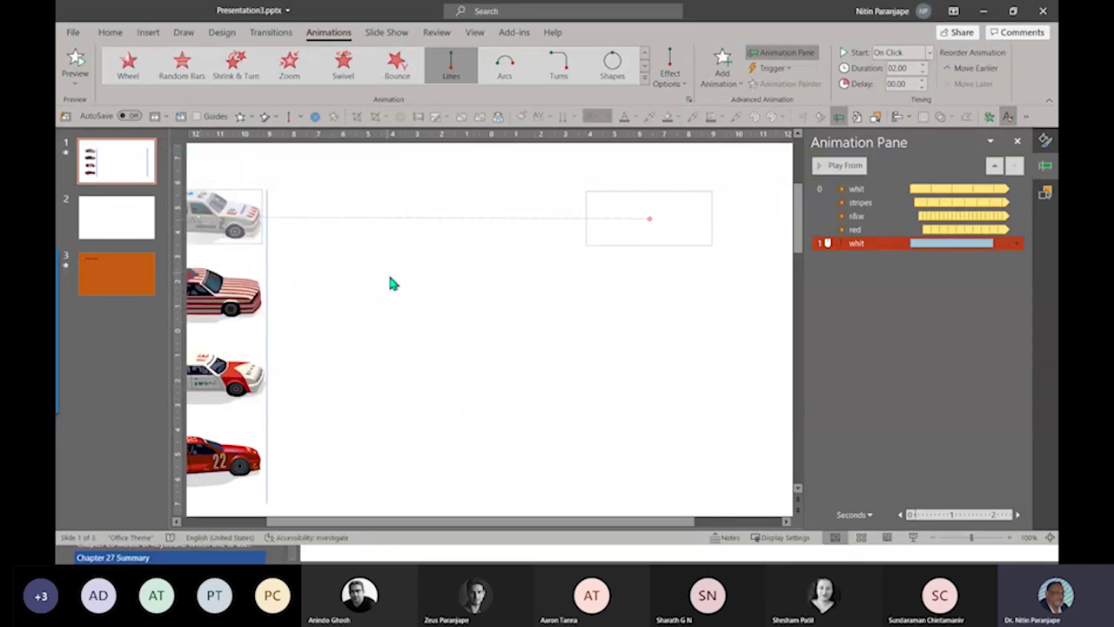
click(388, 291)
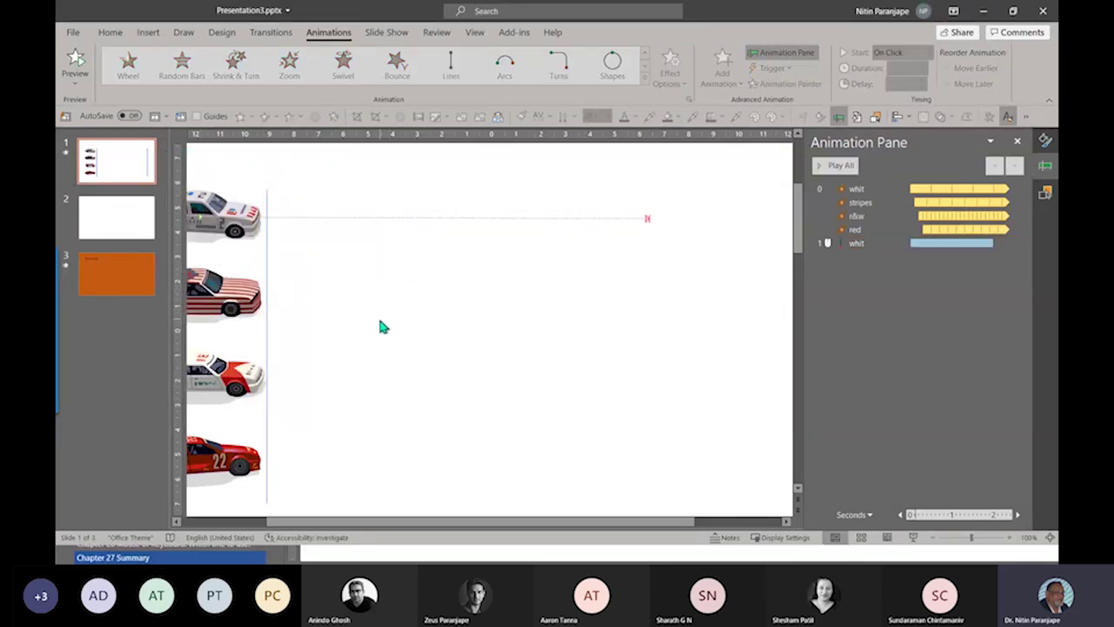
Extend the white car's motion path horizontally so the car ends with its nose just across the finish line.
ctrl+scroll(388, 380, down, 3)
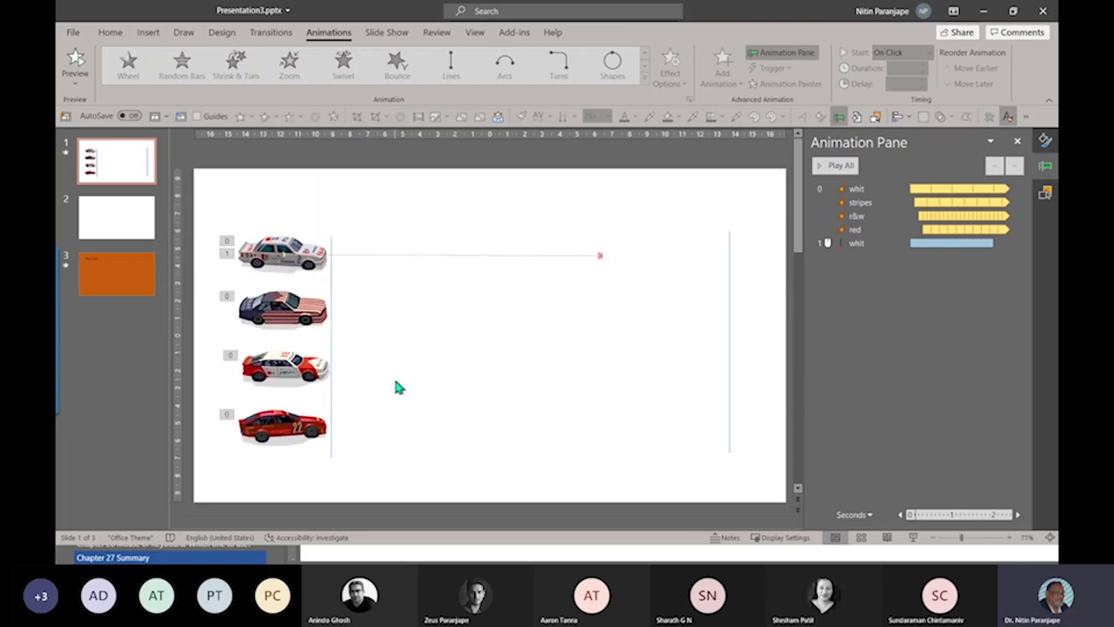
click(599, 256)
drag(601, 255, 697, 254)
click(597, 333)
click(856, 243)
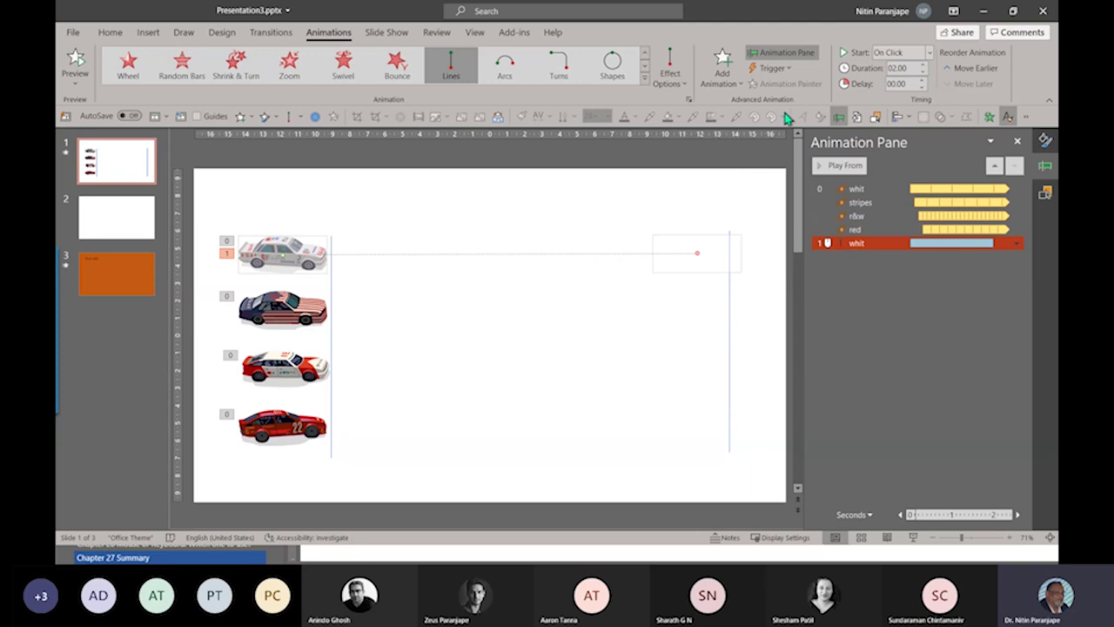
Copy the white car's animations to the striped, red-and-white and red cars with the Animation Painter.
click(262, 253)
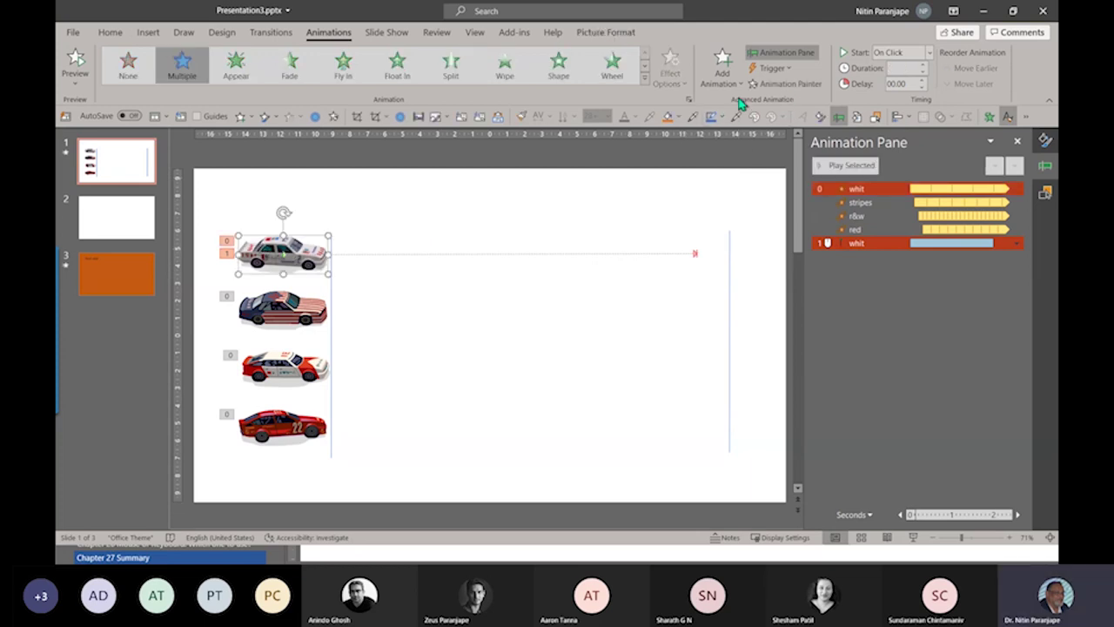
click(777, 87)
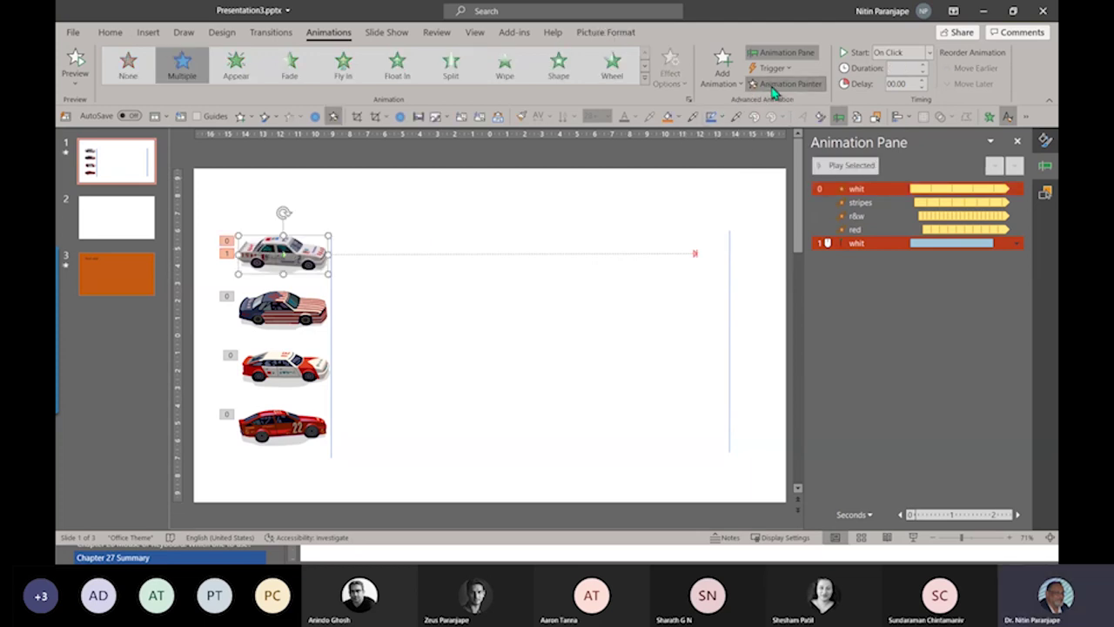
click(304, 319)
click(303, 364)
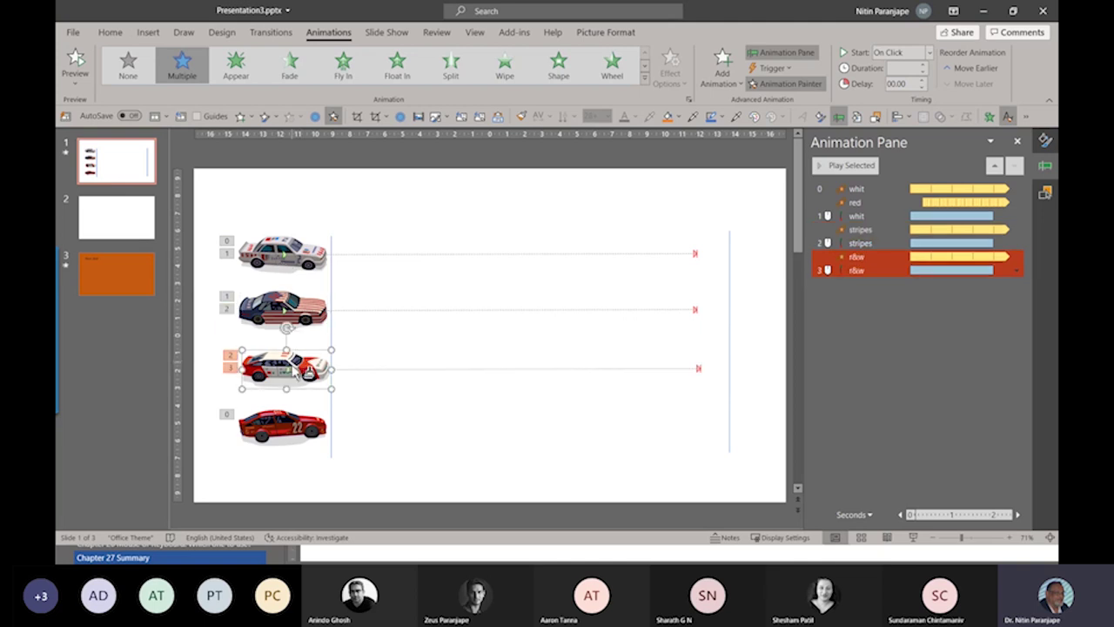
click(286, 425)
click(402, 467)
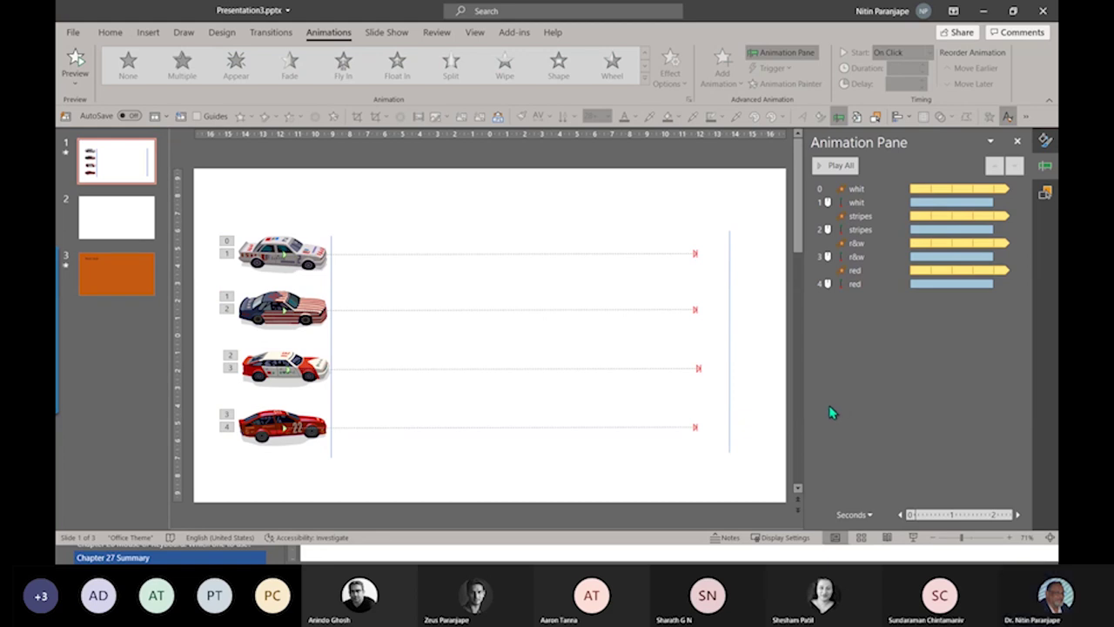
Reorder the animations so all four Teeter effects come first, followed by the motion paths of stripes, r&w, whit and red.
drag(843, 284, 880, 181)
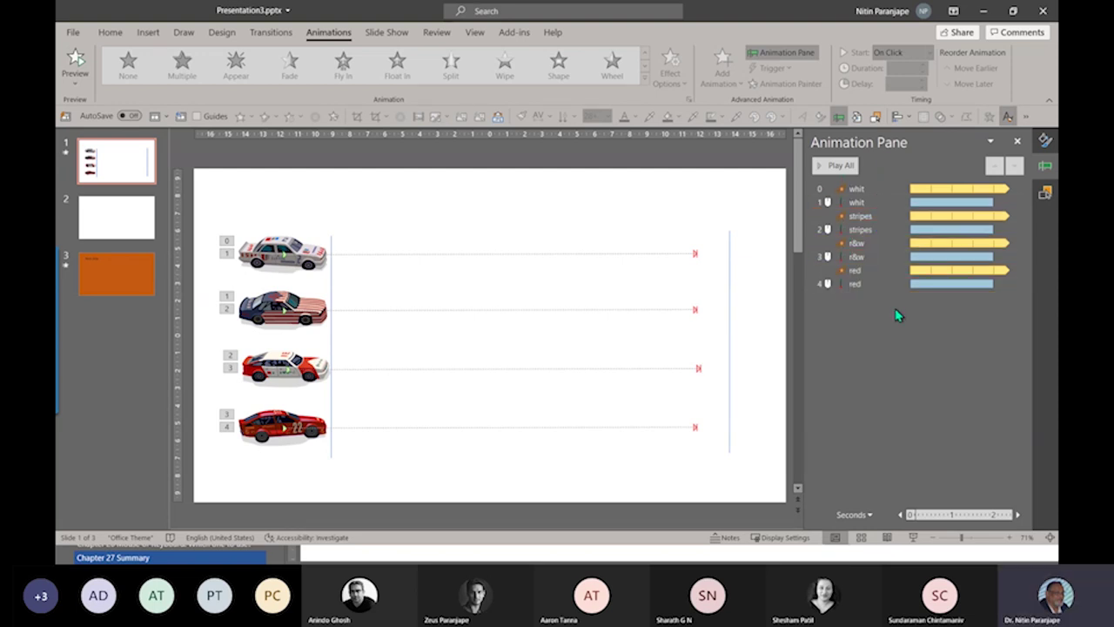
drag(865, 197, 866, 209)
drag(875, 277, 875, 275)
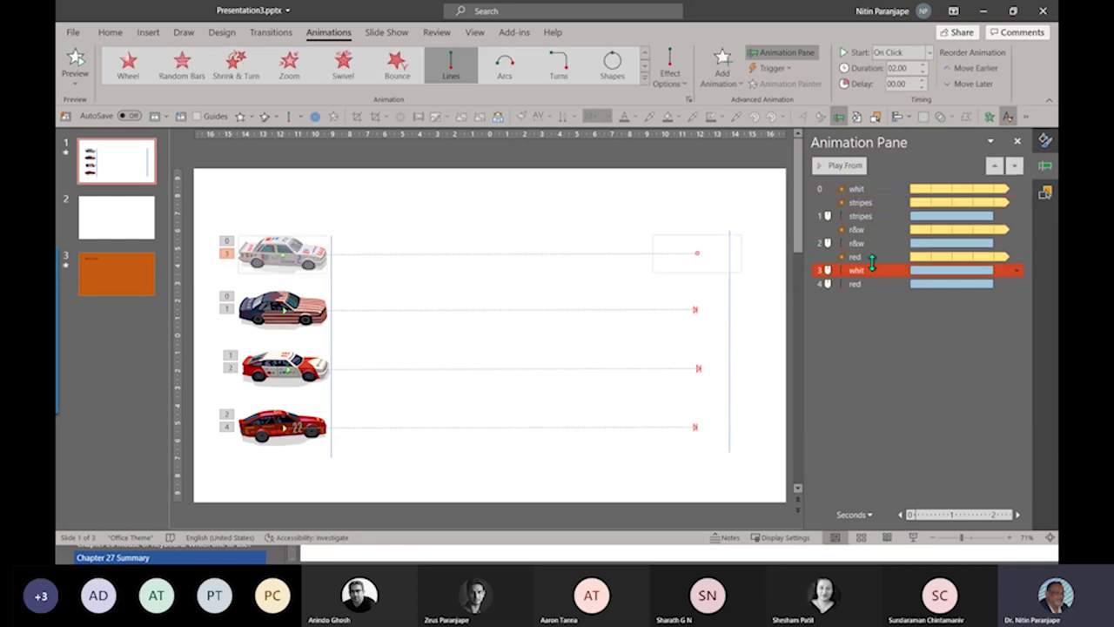
mouse_move(875, 229)
mouse_down()
mouse_move(875, 267)
mouse_move(876, 247)
mouse_up()
click(867, 216)
click(870, 229)
click(870, 216)
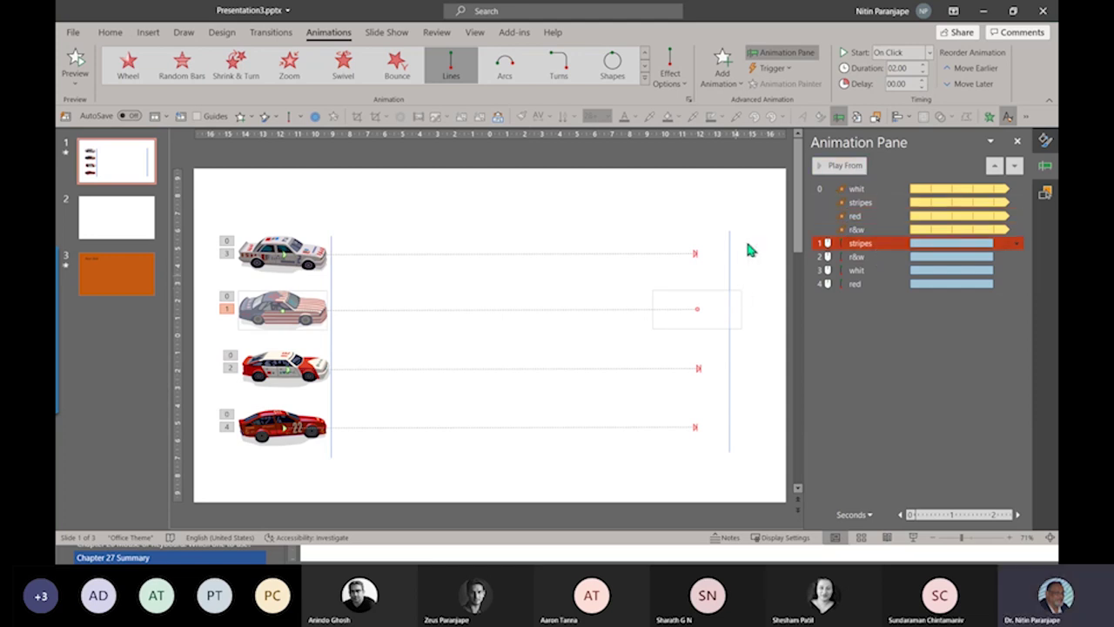
Set the r&w, whit and red motion paths to Start With Previous so they run together with the stripes path.
shift+click(842, 256)
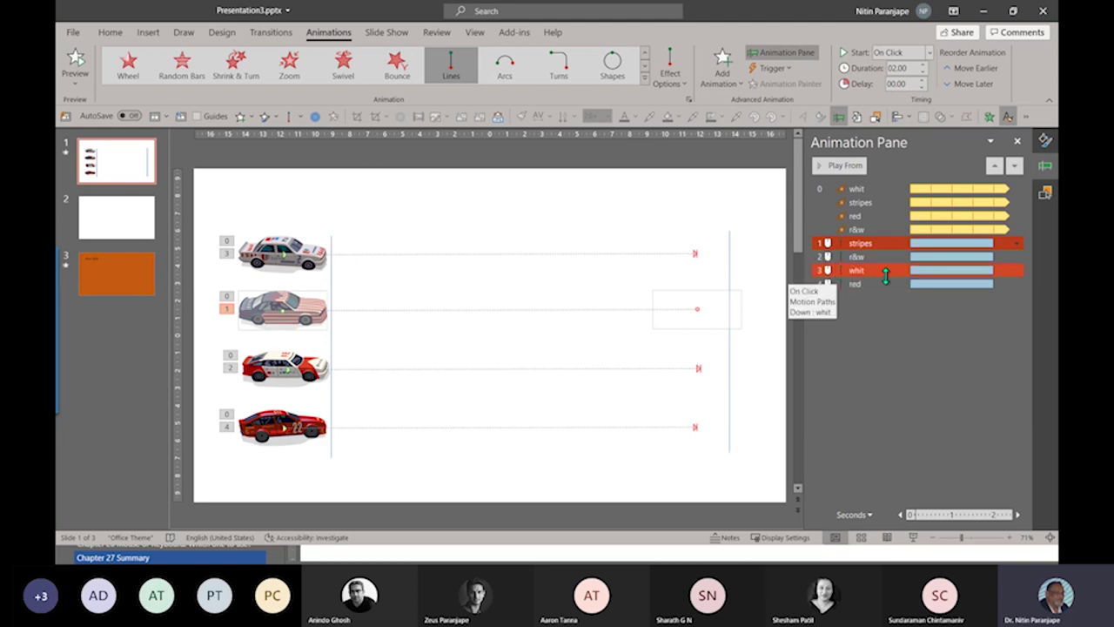
click(922, 257)
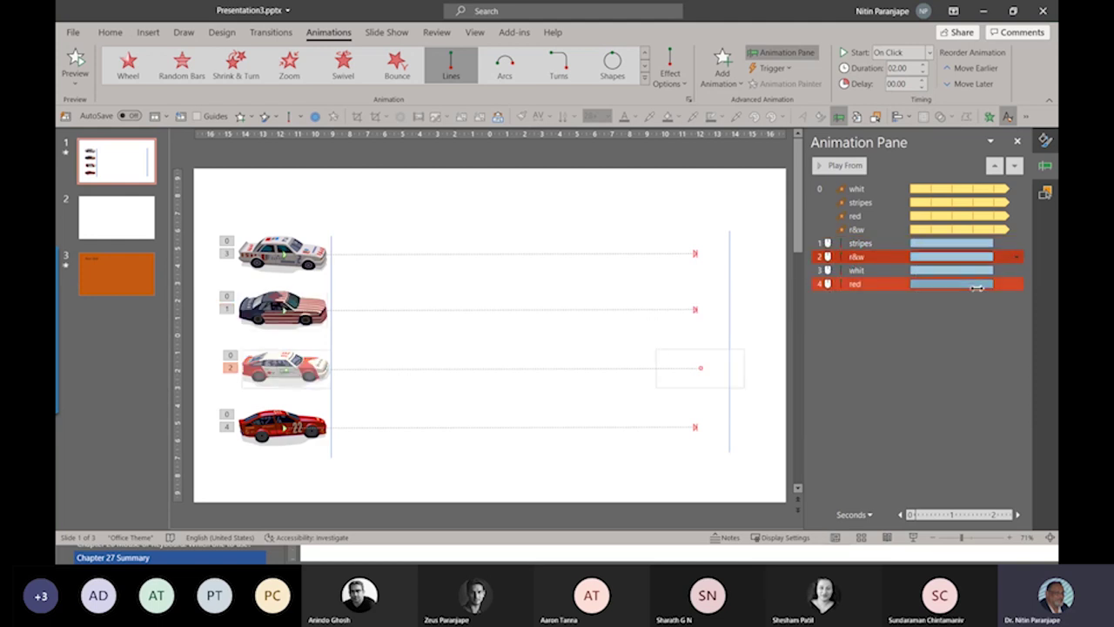
click(957, 284)
click(871, 257)
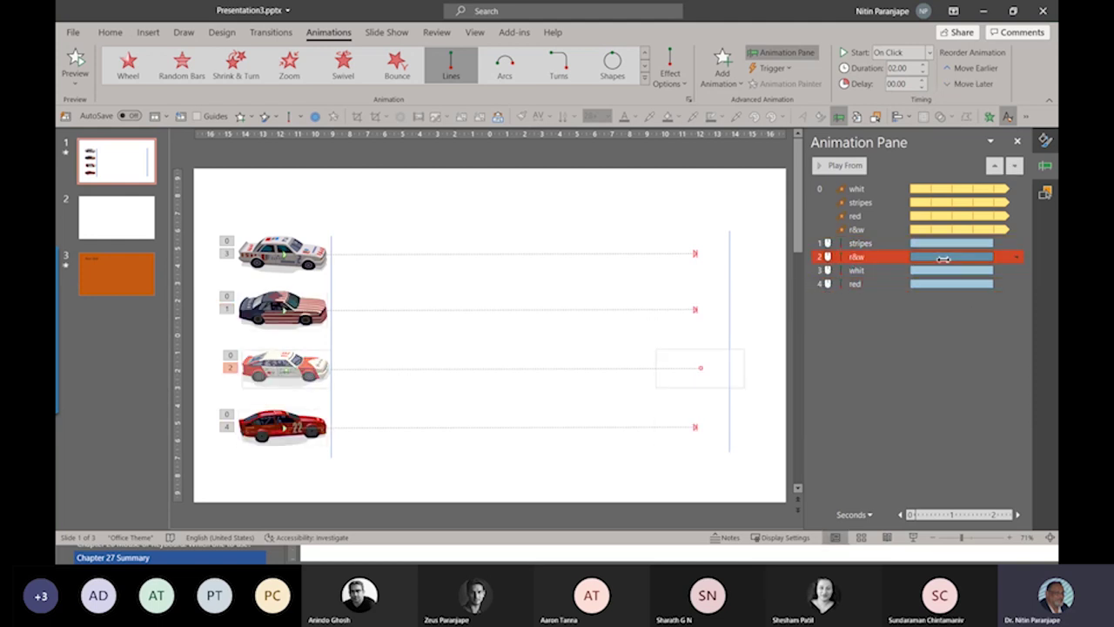
shift+click(867, 284)
click(1018, 286)
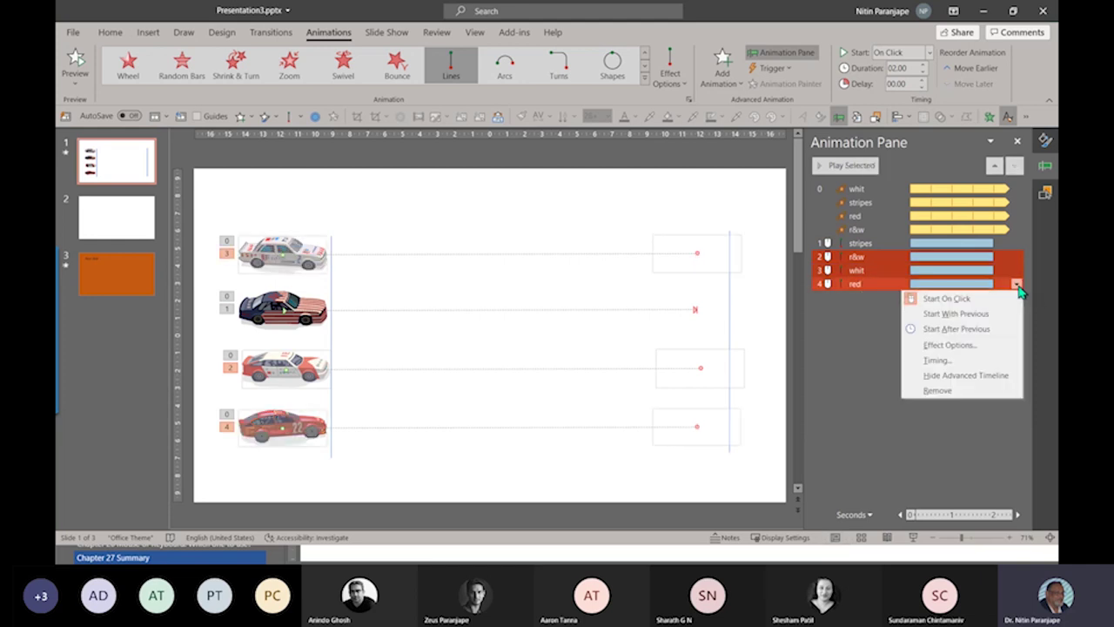
click(977, 315)
click(890, 367)
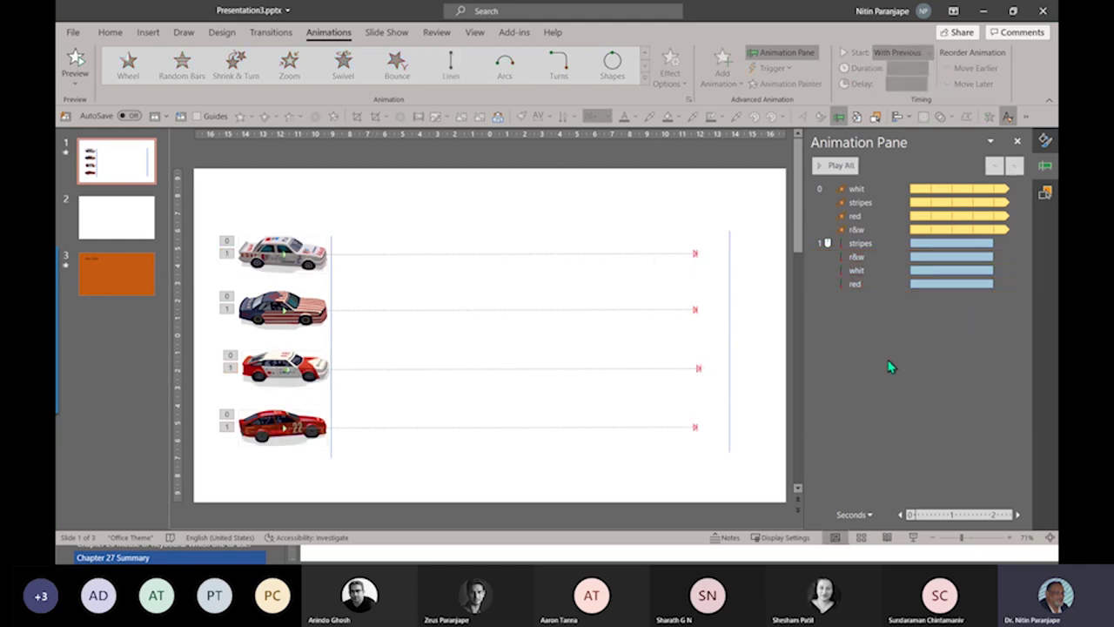
Play the slide show to check all four cars racing together, and inspect the r&w and whit motion path entries.
click(913, 537)
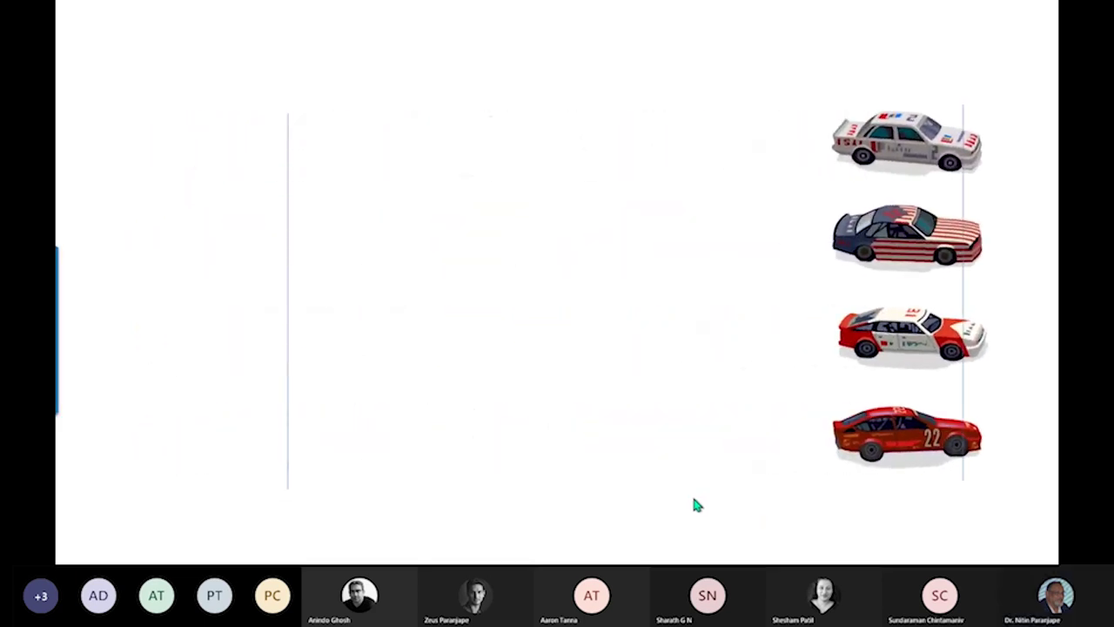
key(Escape)
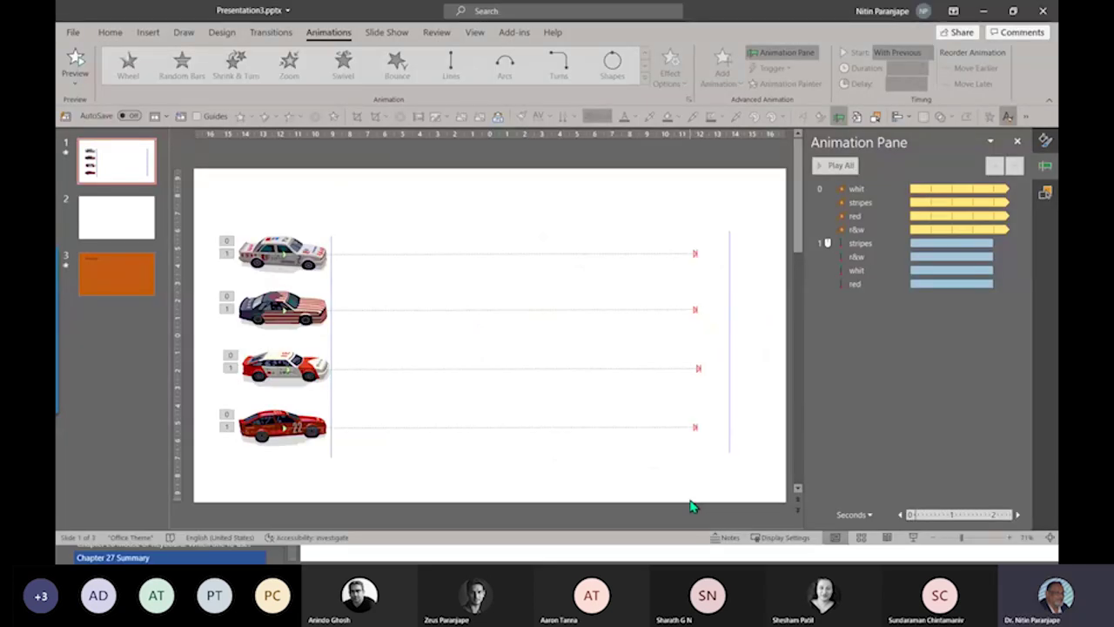
click(923, 270)
click(920, 257)
shift+click(869, 270)
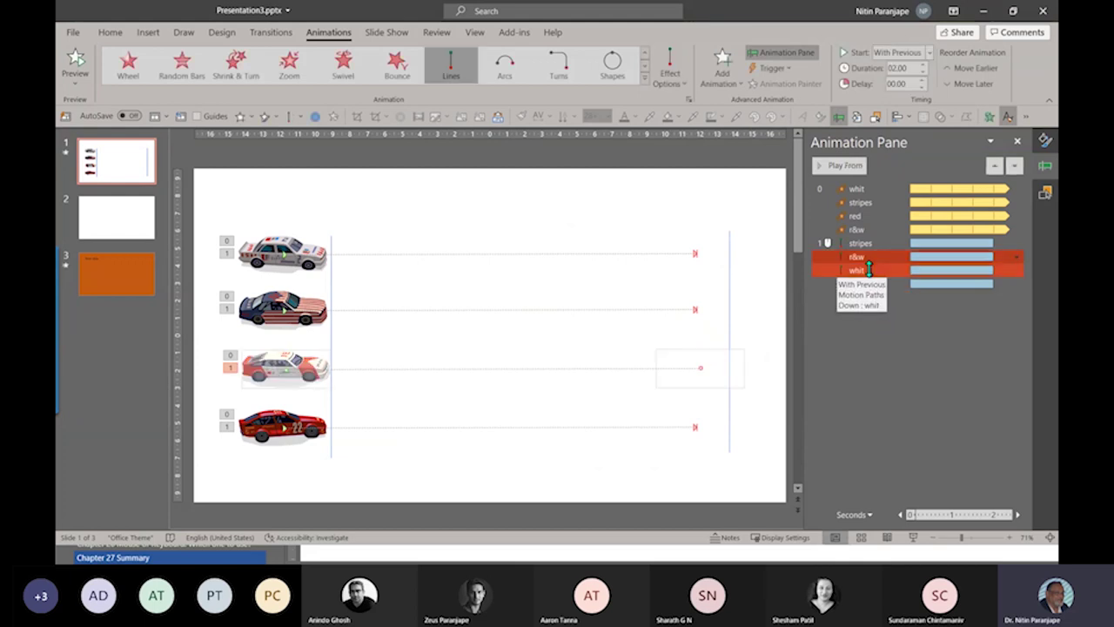
ctrl+click(869, 270)
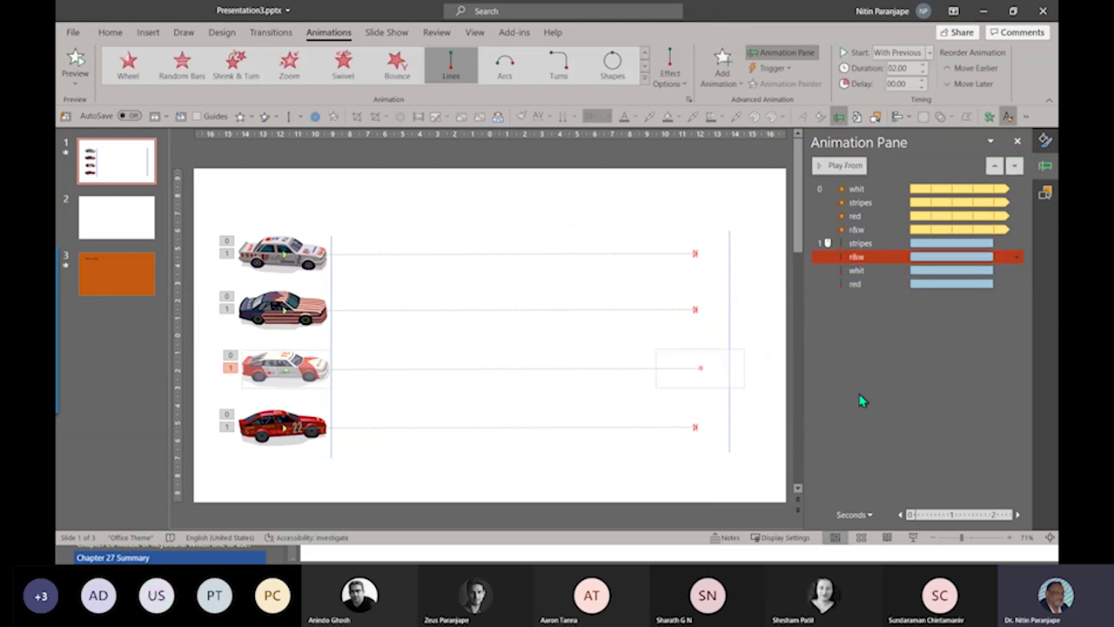
Extend the striped car's motion path well past the finish line and play the slide show to check the race.
click(688, 322)
click(695, 310)
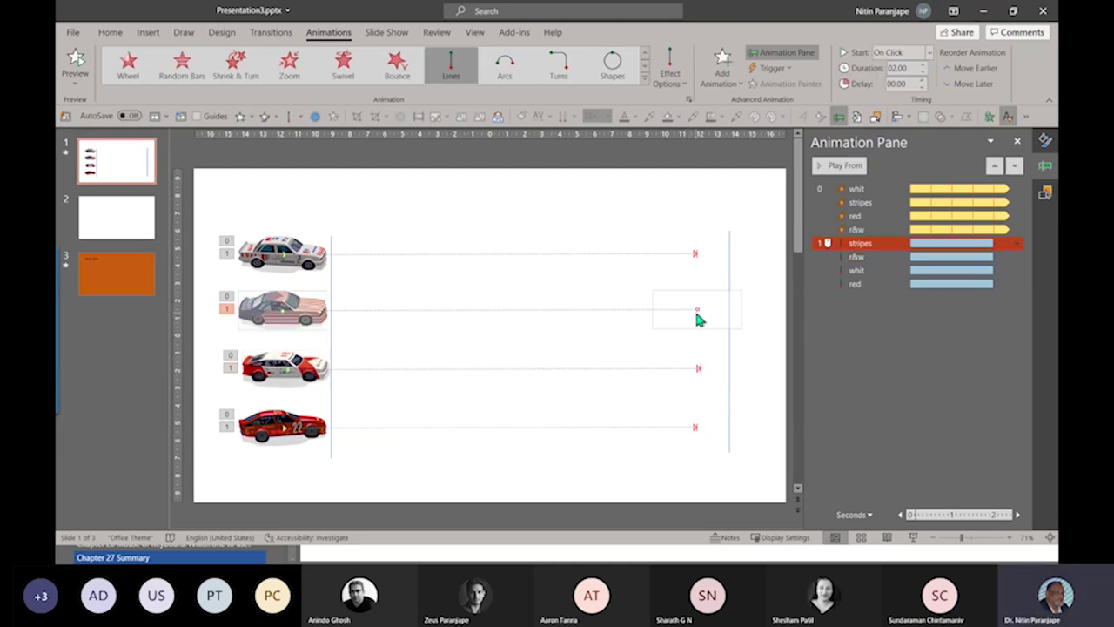
drag(699, 309, 766, 309)
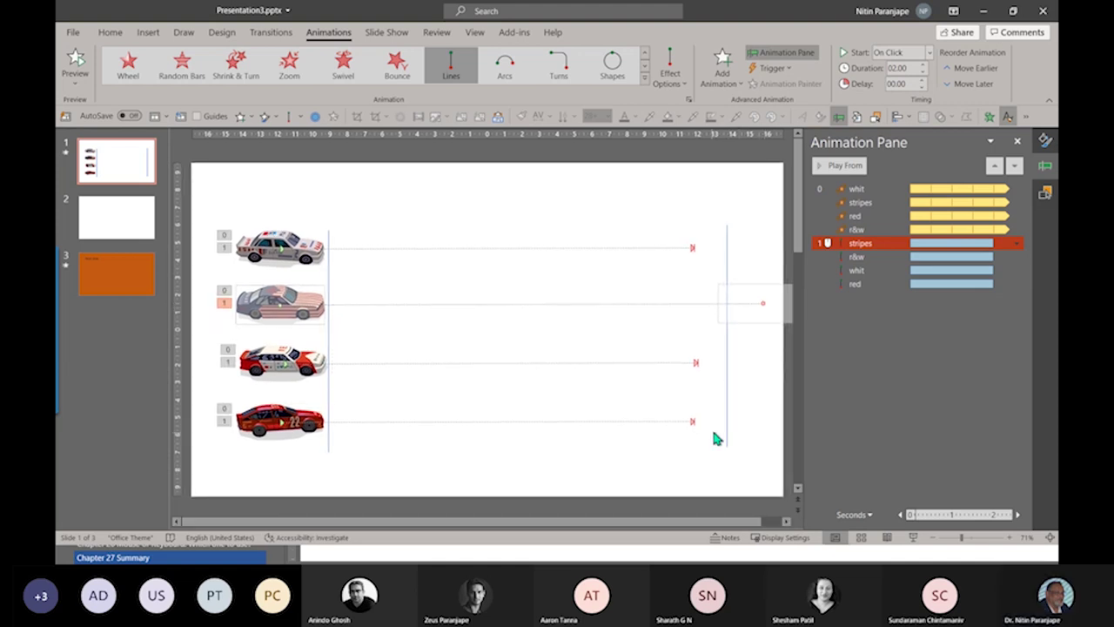
click(914, 537)
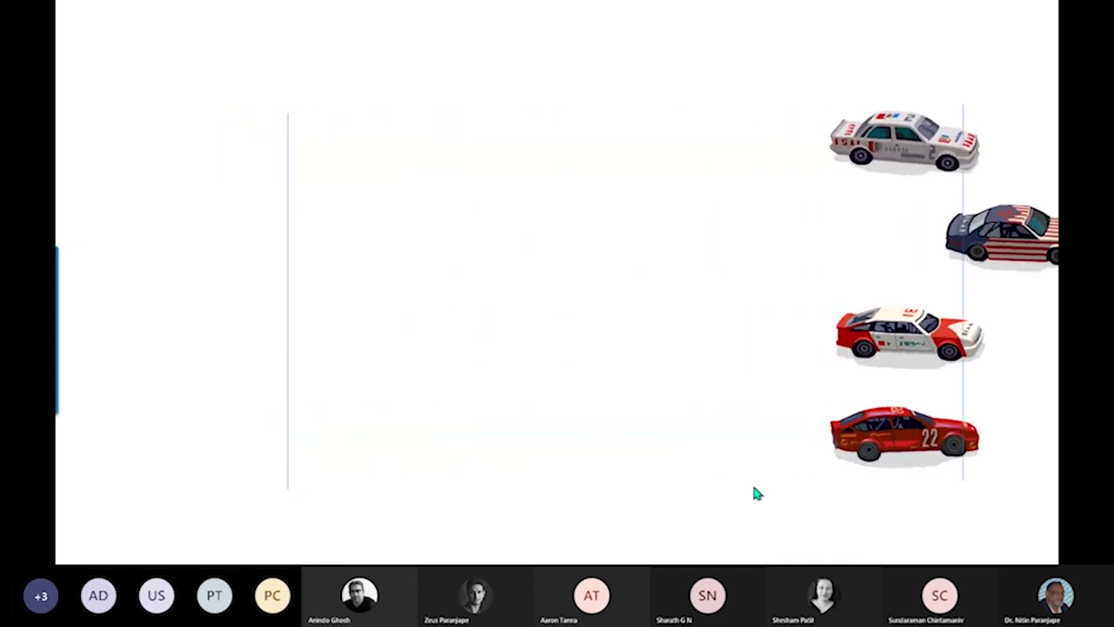
key(Escape)
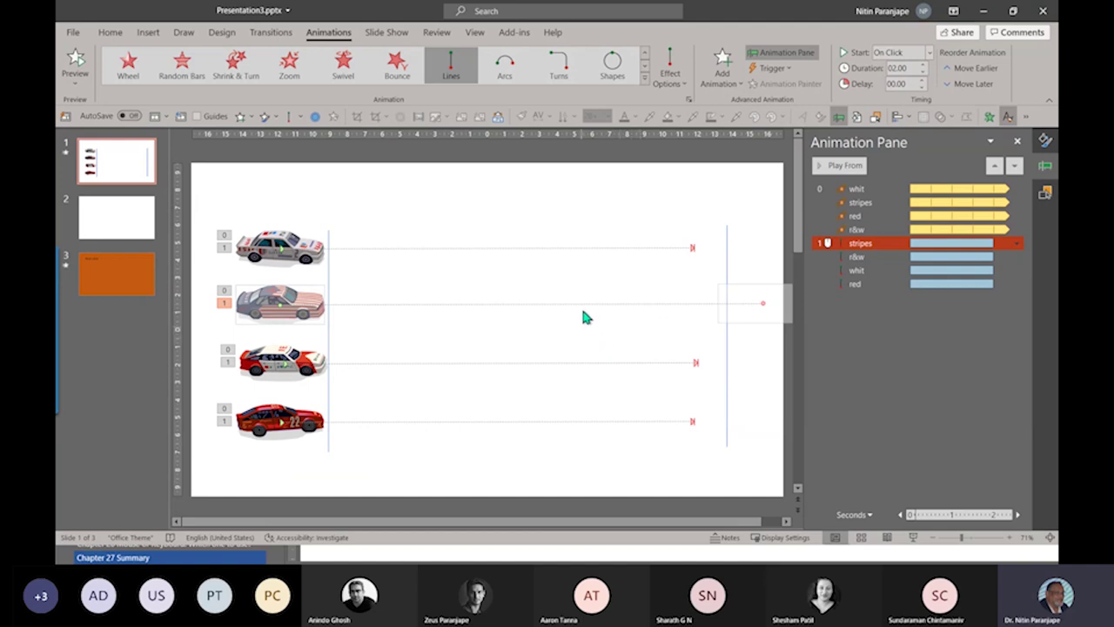
Move the end points of the white and red-and-white cars' motion paths slightly closer to the finish line.
click(607, 252)
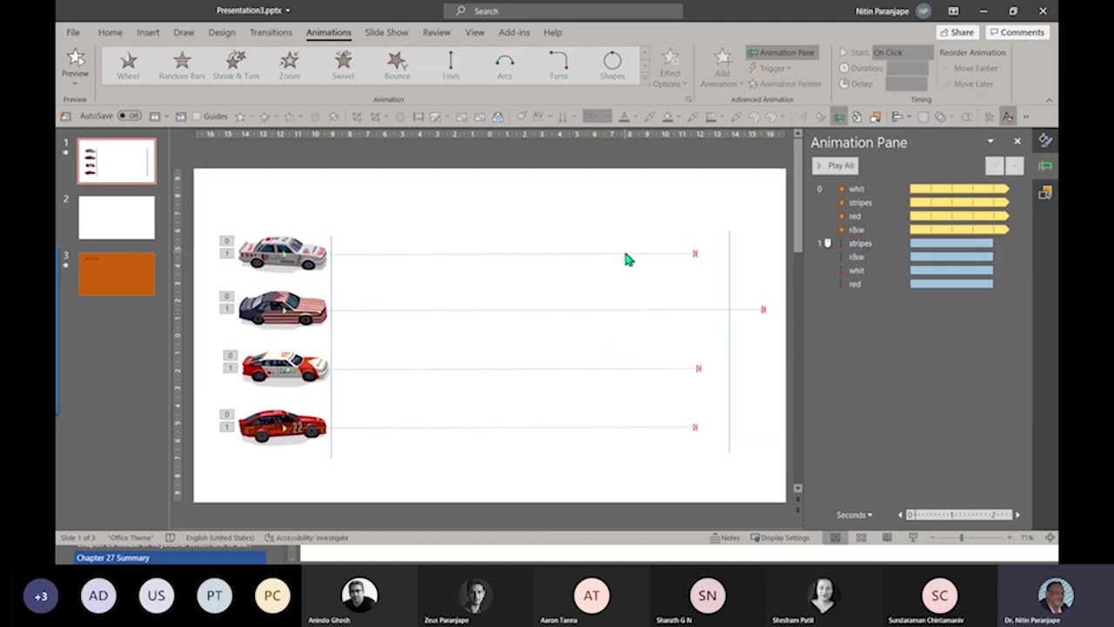
drag(694, 254, 719, 269)
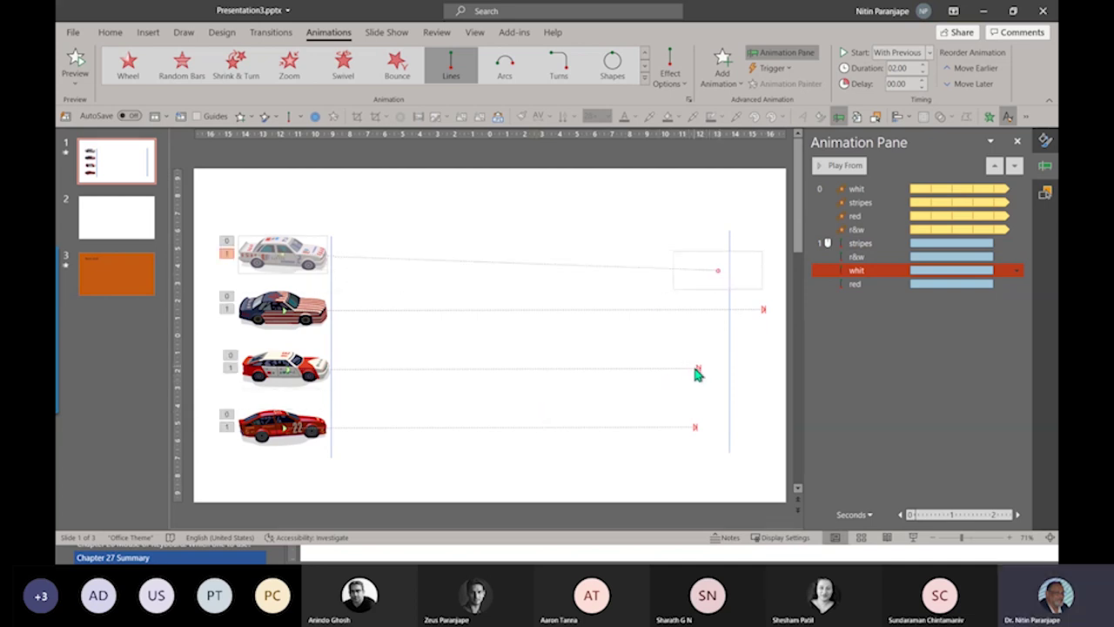
click(698, 370)
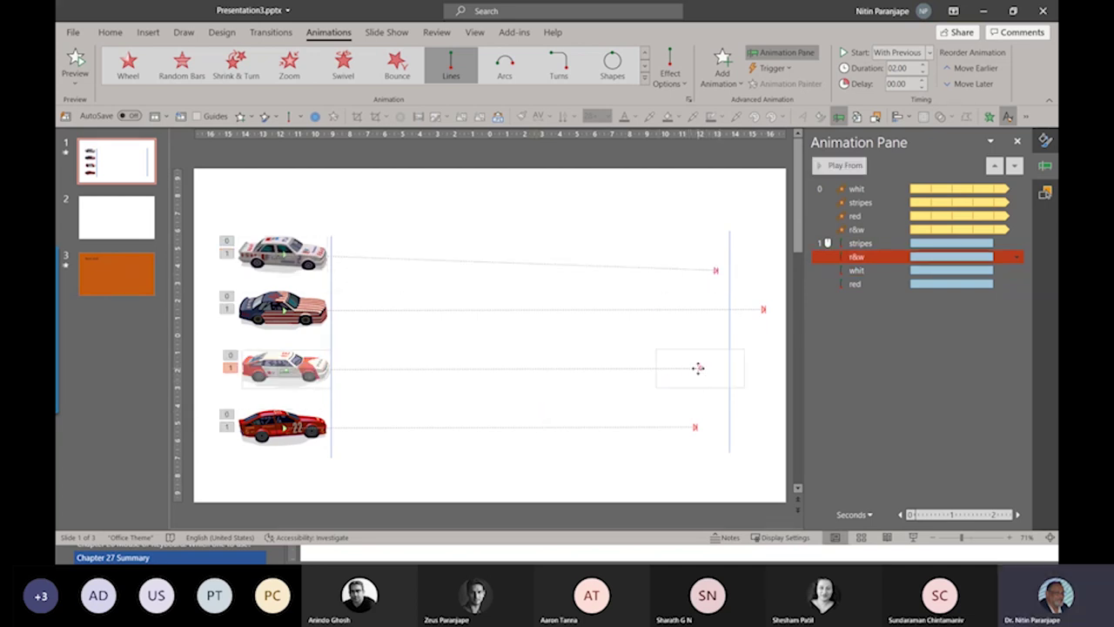
mouse_move(698, 368)
mouse_down()
mouse_move(712, 354)
mouse_move(719, 362)
mouse_up()
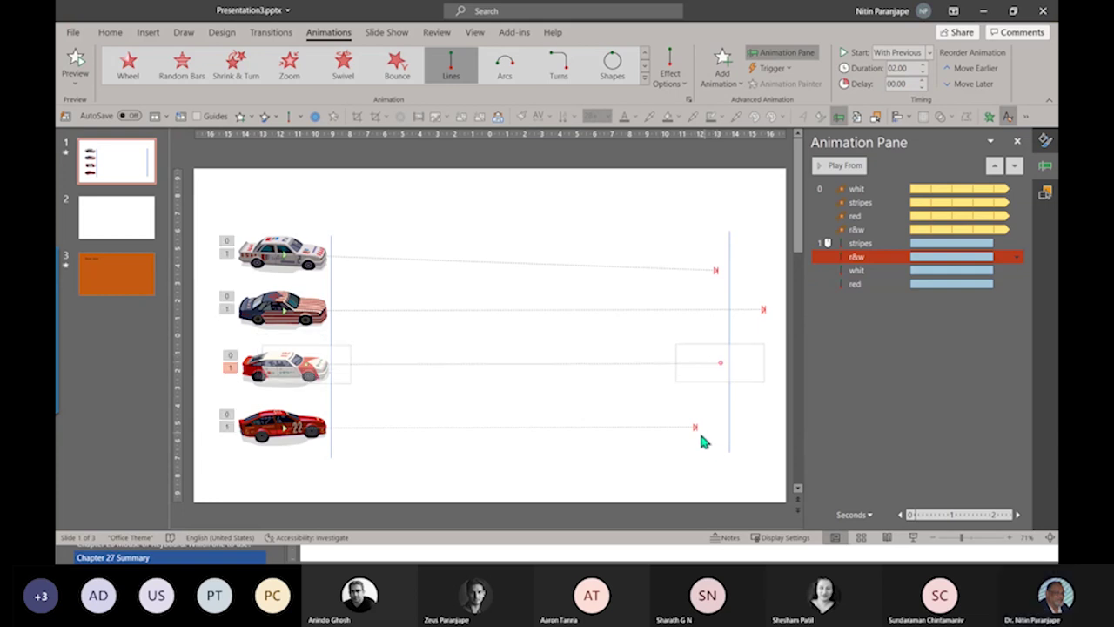
click(696, 428)
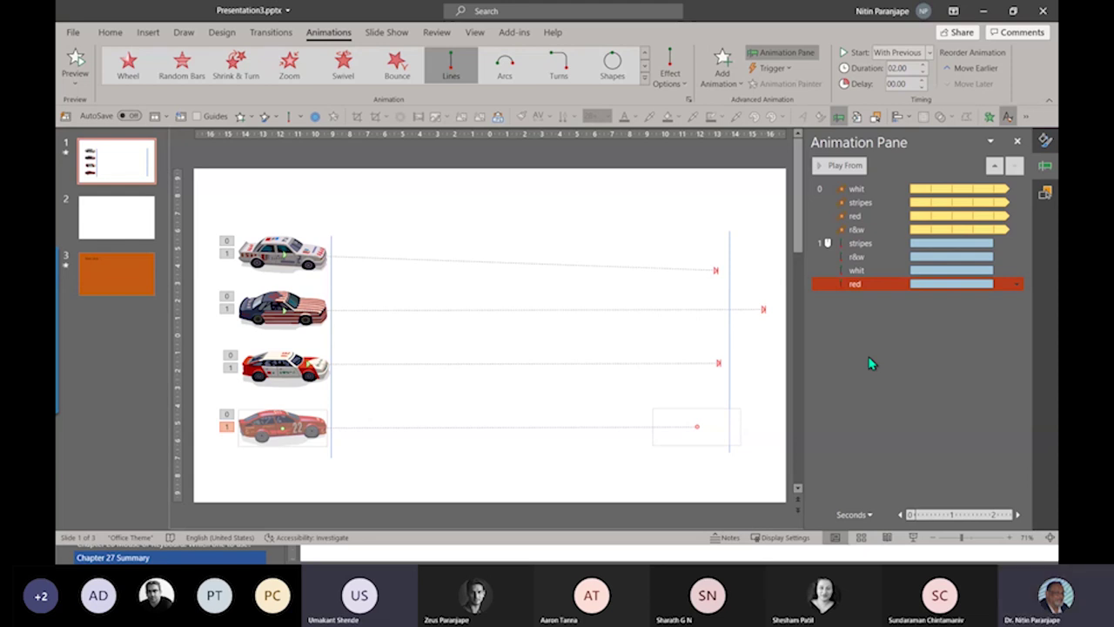
Duplicate slide 1 to keep an animated copy, and delete all animations from the original slide.
click(127, 145)
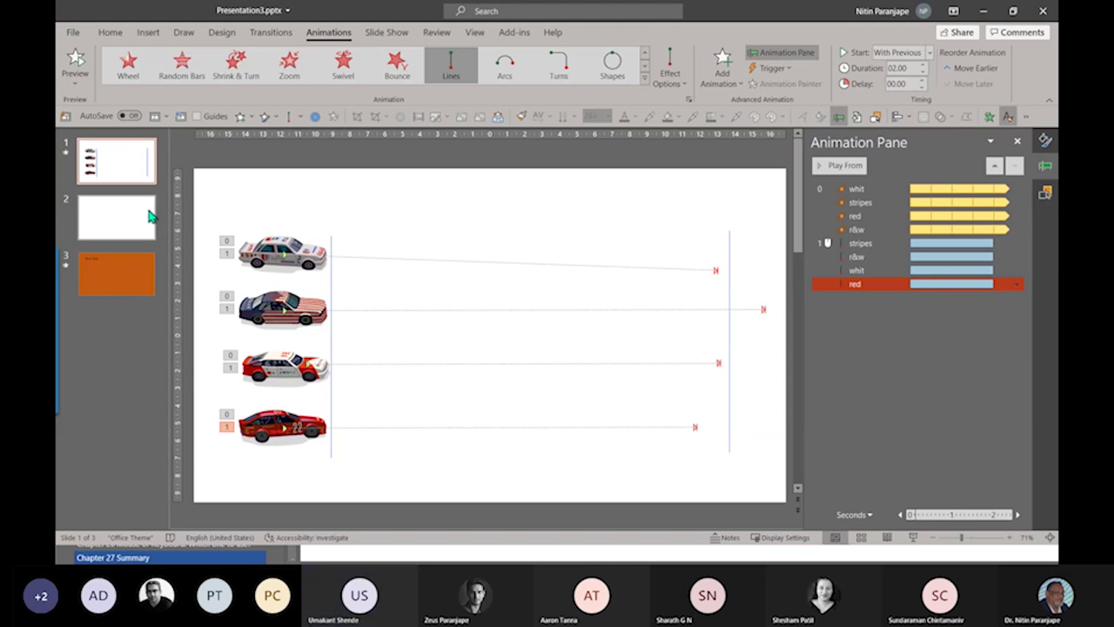
key(ctrl+d)
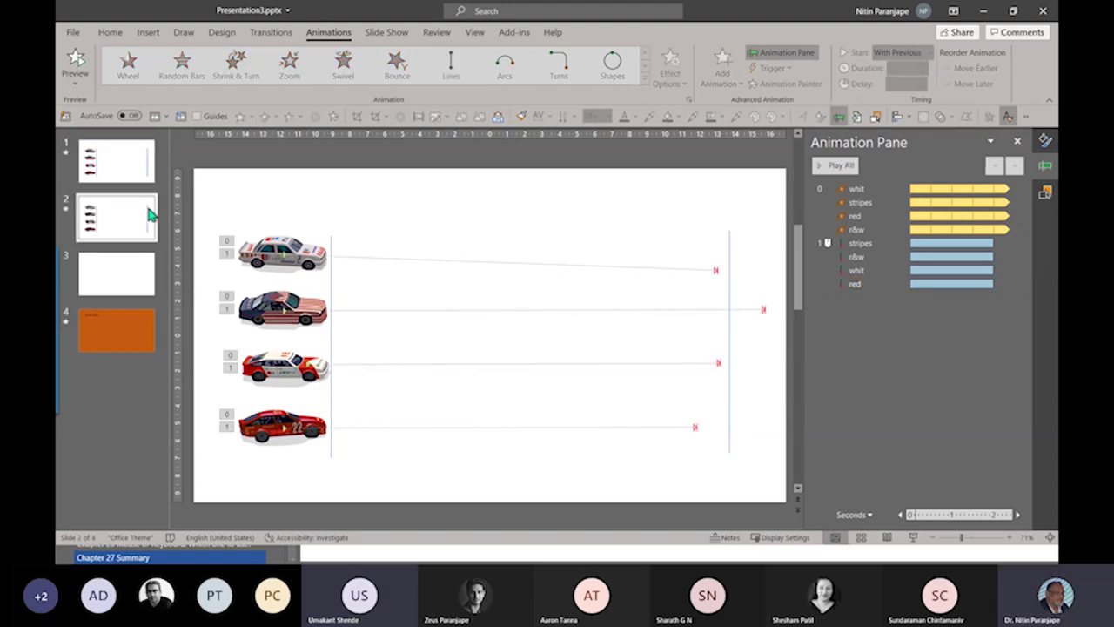
key(Up)
click(327, 225)
key(ctrl+a)
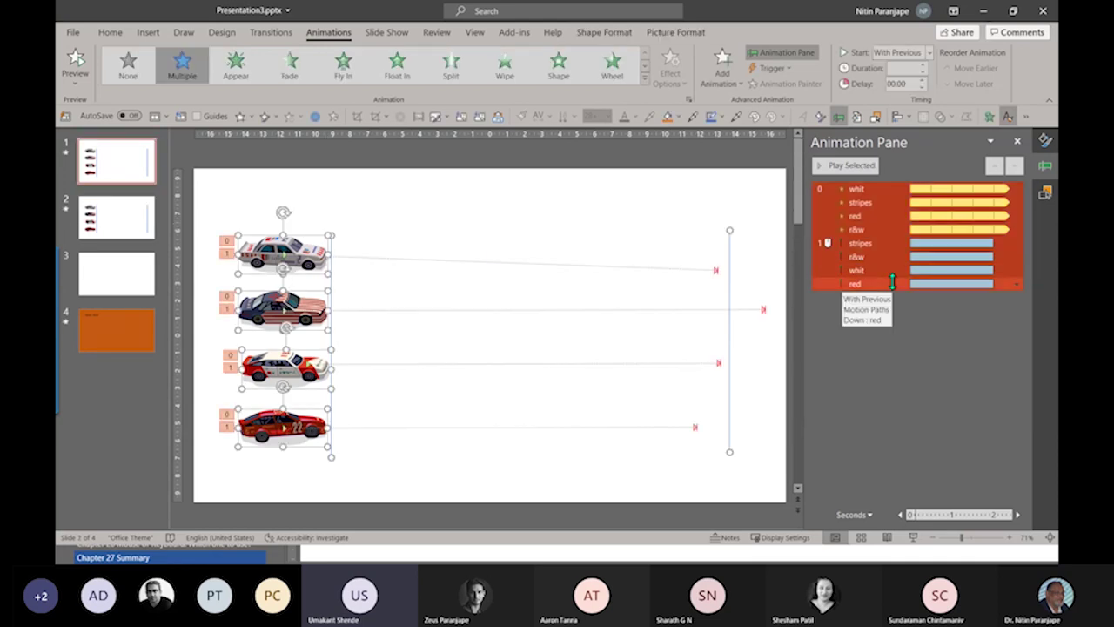
click(897, 313)
key(ctrl+a)
key(Delete)
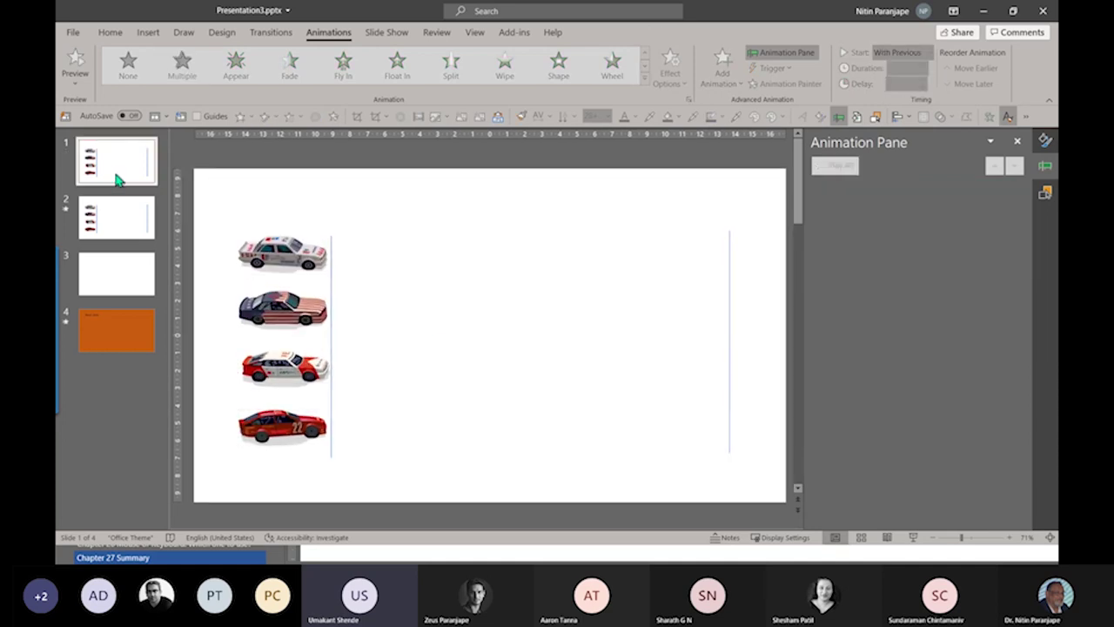
Duplicate the animation-free slide 1 and close the Animation, Selection and Format Background panes.
key(ctrl+d)
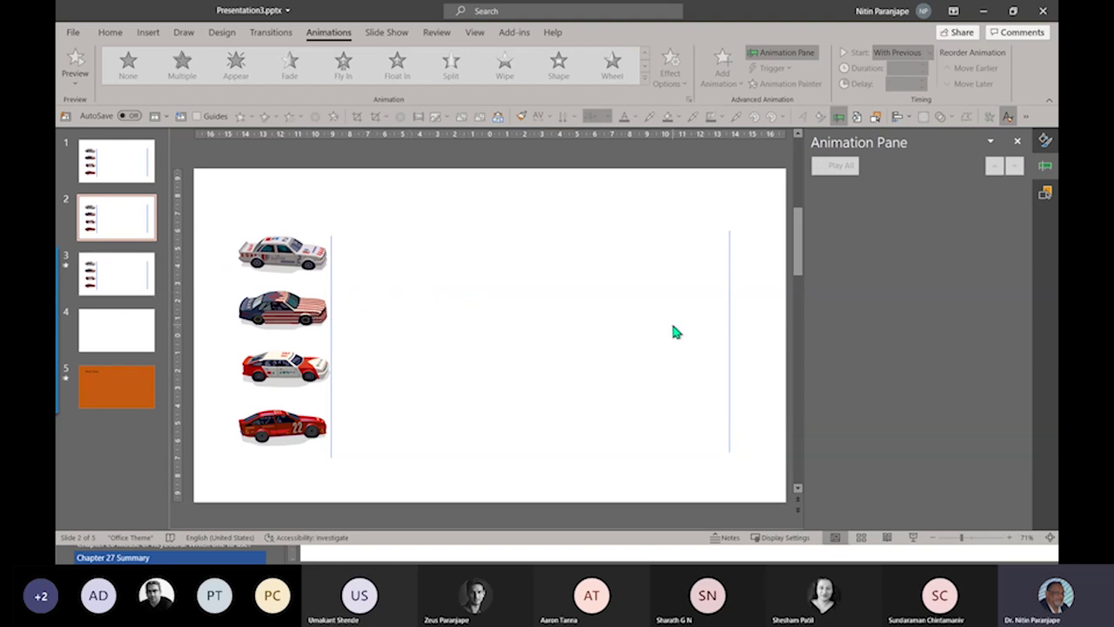
click(132, 173)
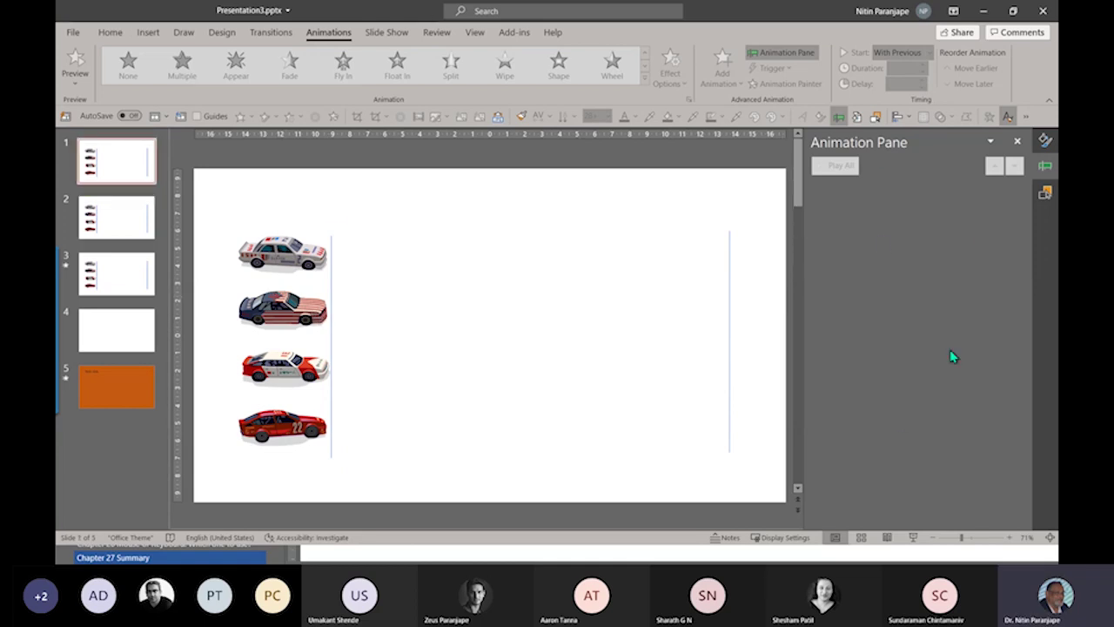
click(1018, 141)
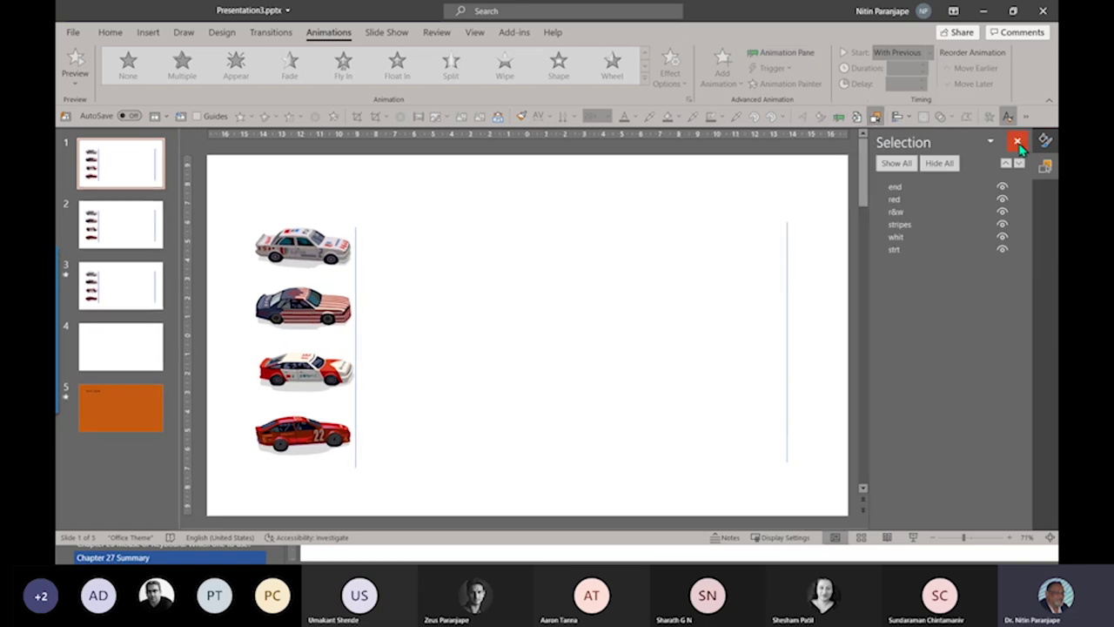
click(1018, 141)
click(1016, 141)
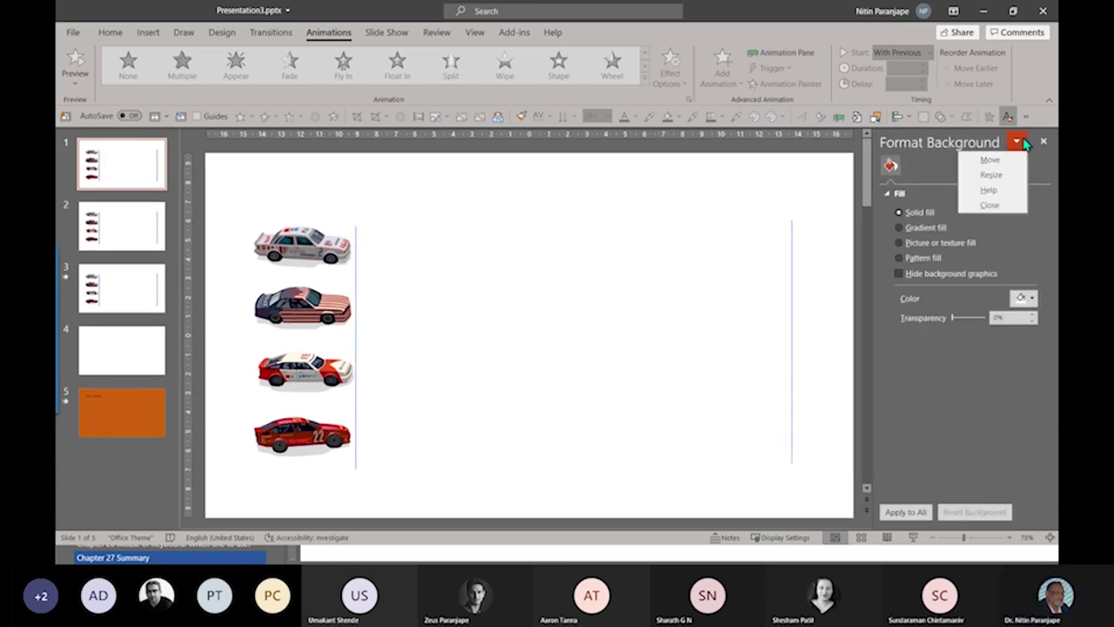
click(990, 205)
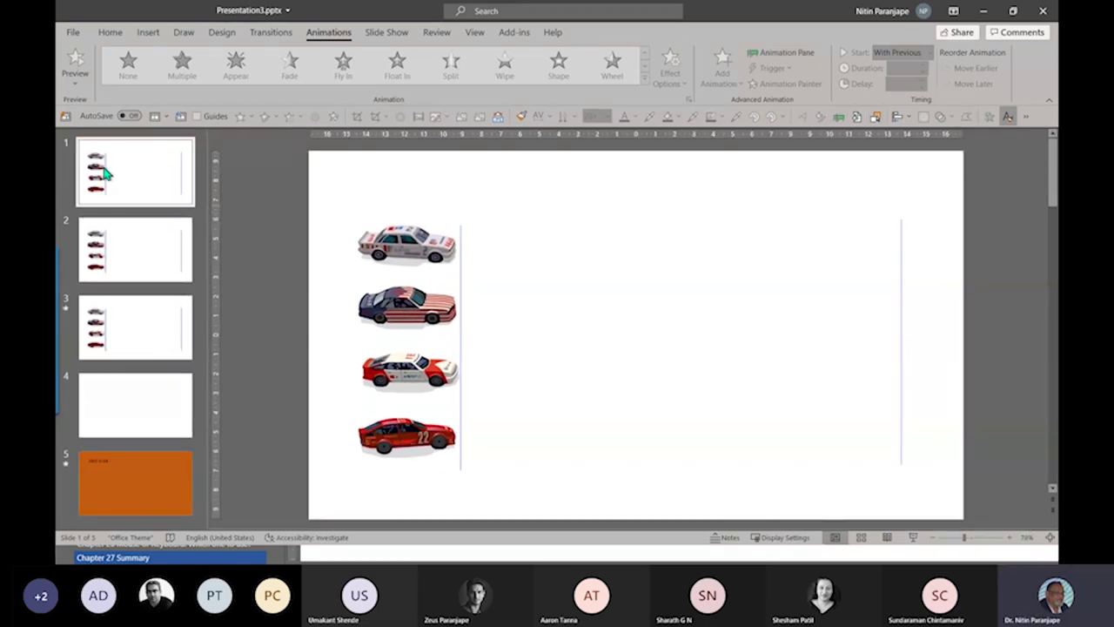
On slide 2, move the four cars to staggered race positions, with the striped car crossing the finish line and the red car last.
click(131, 266)
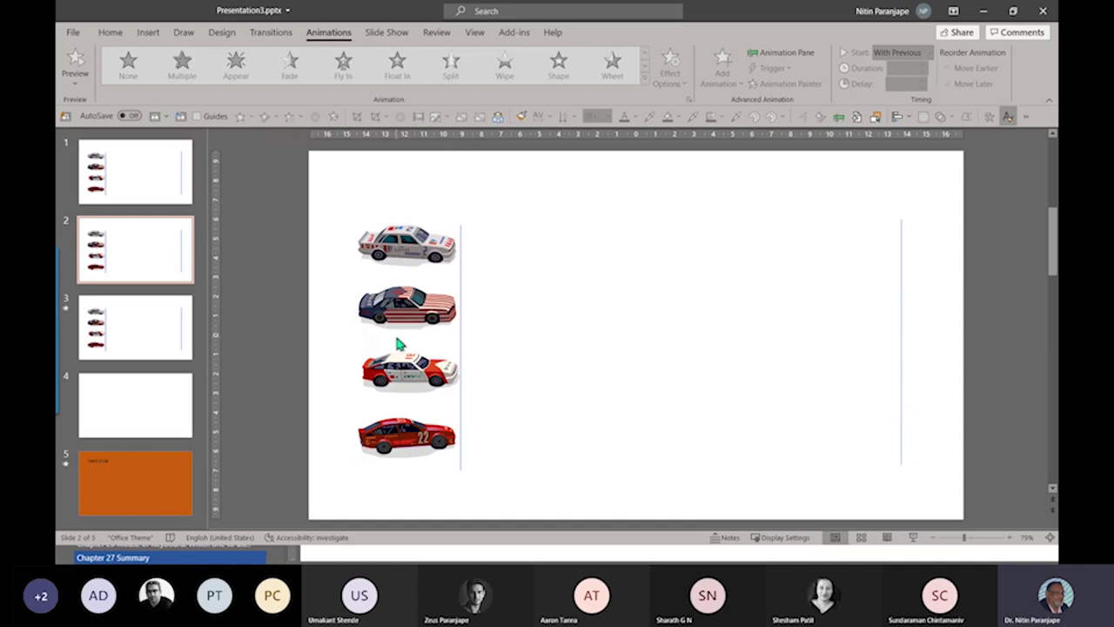
drag(410, 245, 776, 241)
drag(416, 311, 876, 311)
drag(410, 372, 827, 385)
drag(425, 435, 724, 428)
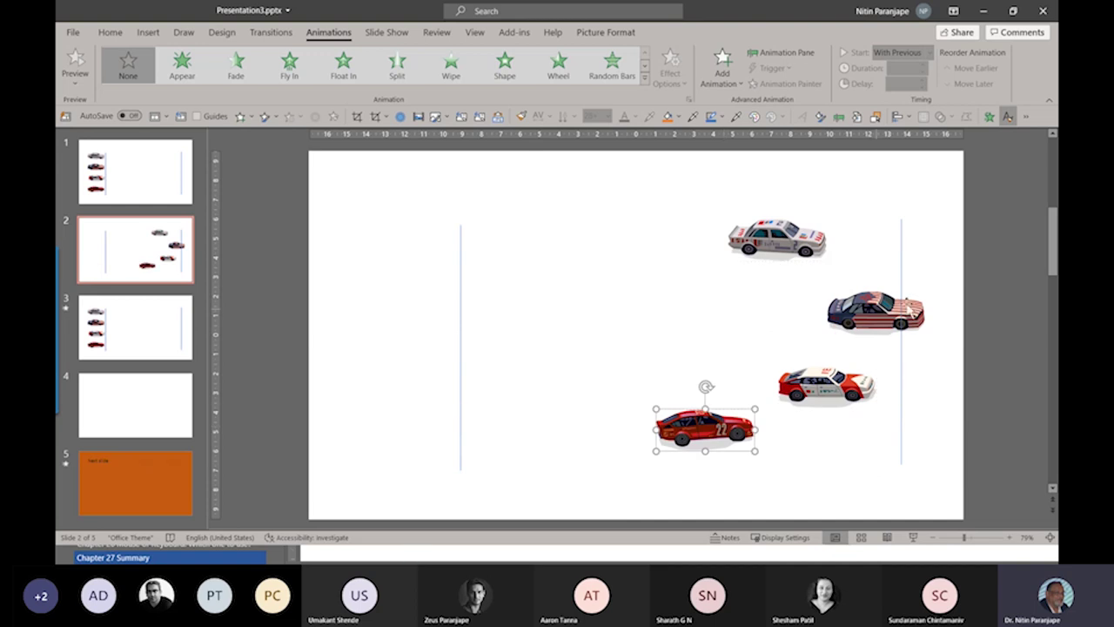
Show the Animation Pane and apply the Morph transition to slide 2 with a duration of 04.00 seconds.
click(107, 177)
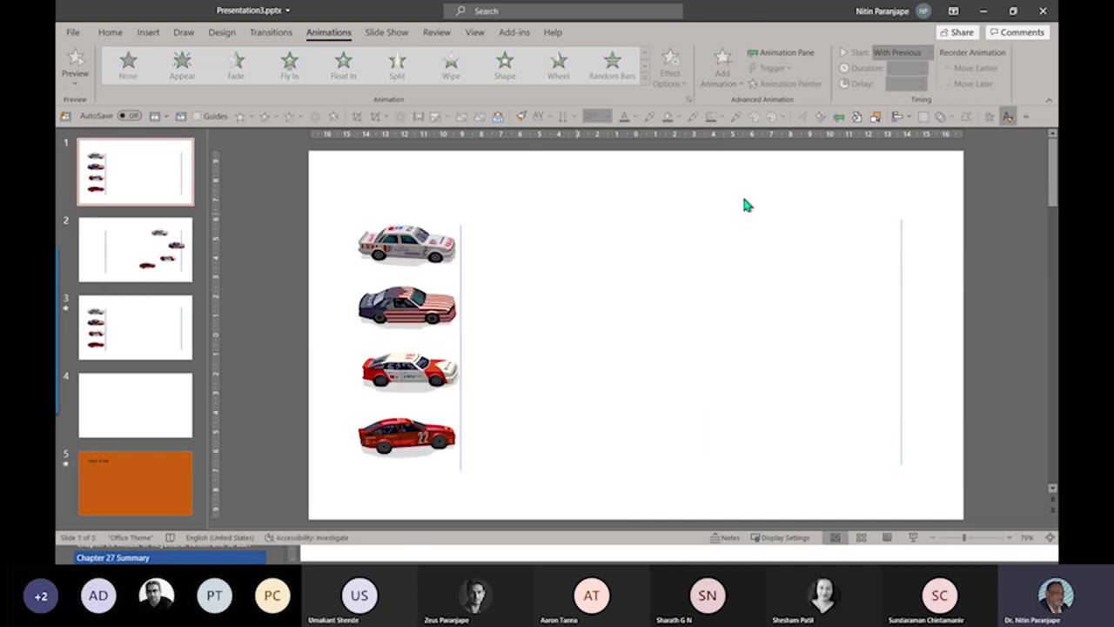
click(794, 52)
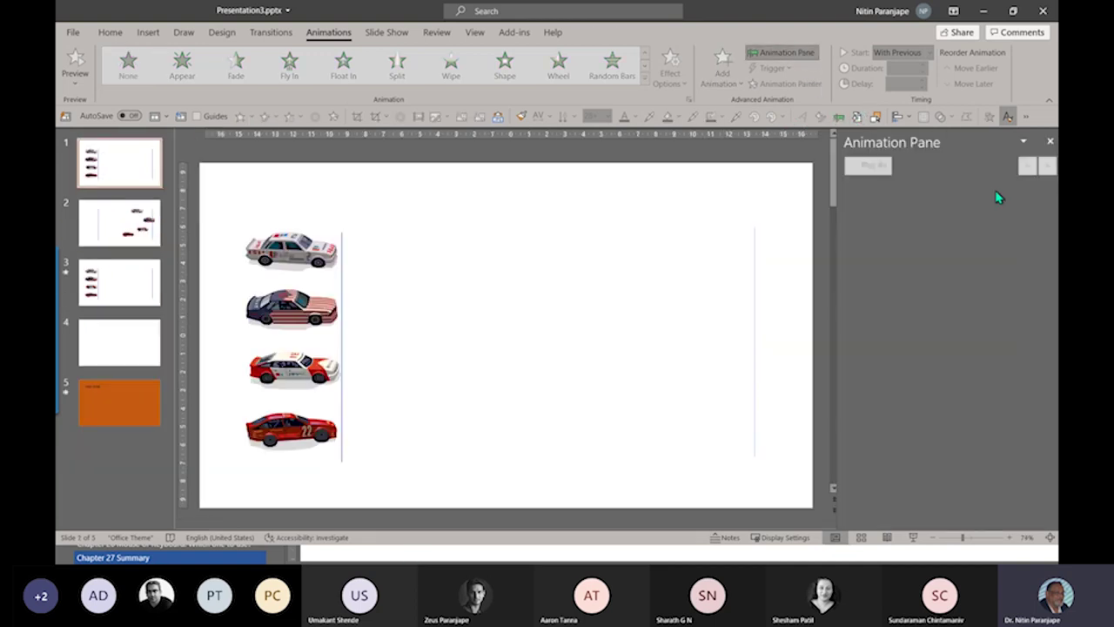
click(113, 219)
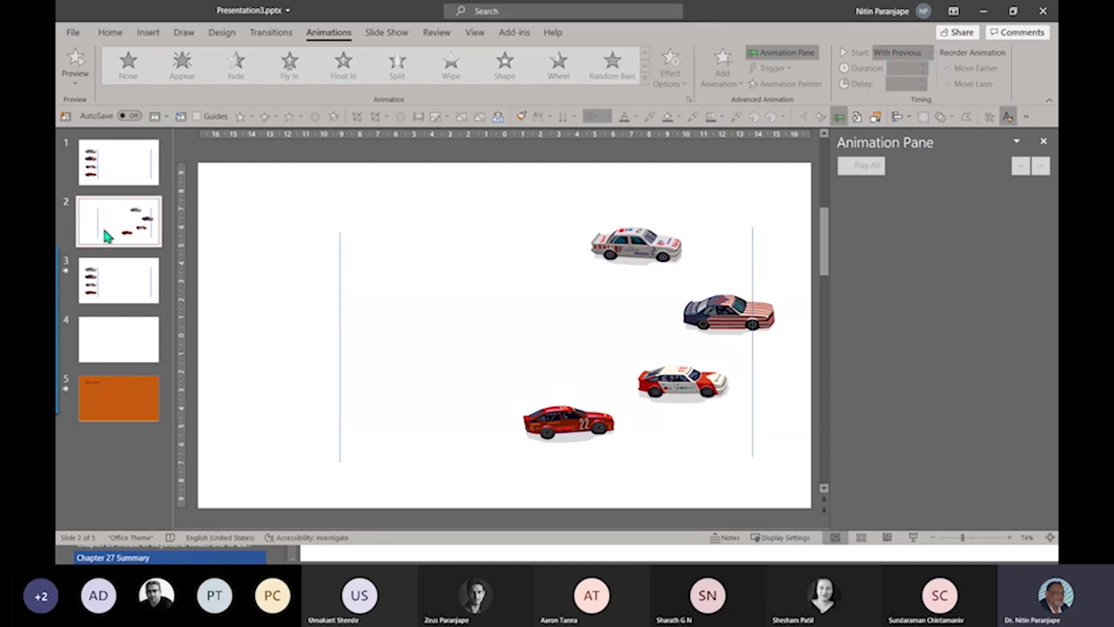
click(273, 35)
click(181, 67)
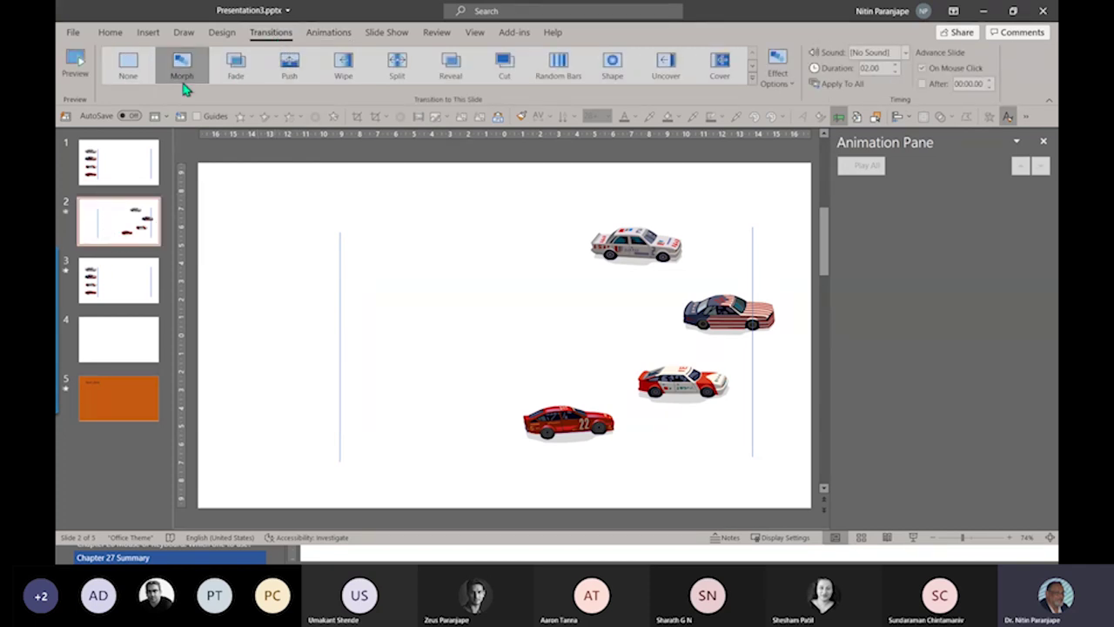
click(895, 67)
click(895, 66)
click(895, 66)
click(895, 67)
click(895, 66)
click(895, 66)
Compare slides 1 and 2, and play the slide show from slide 1 to view the Morph race.
click(101, 175)
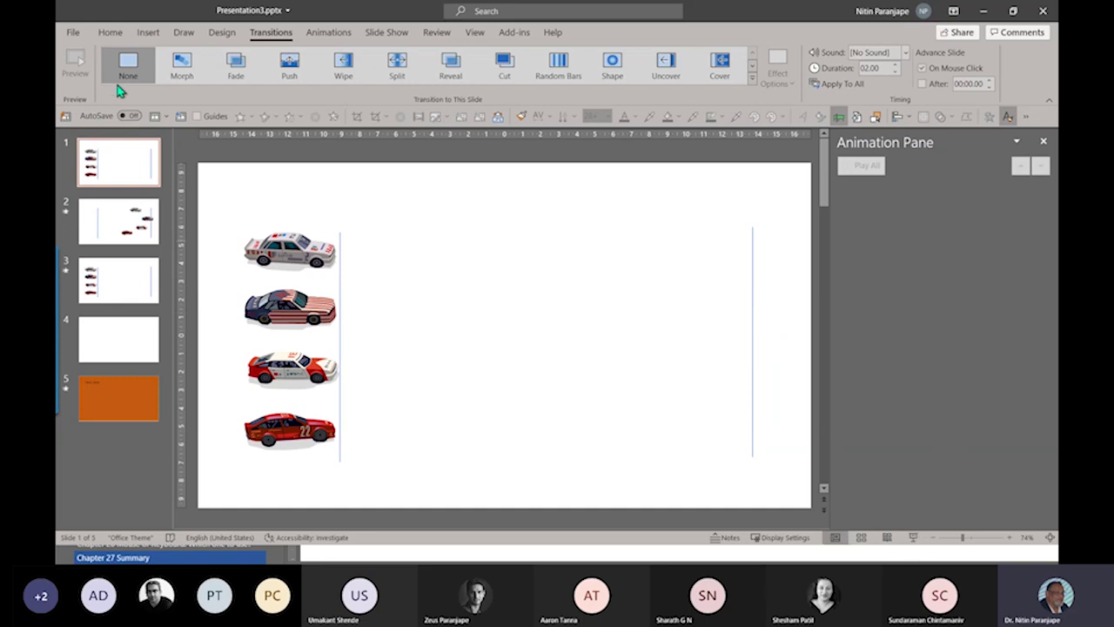
click(127, 219)
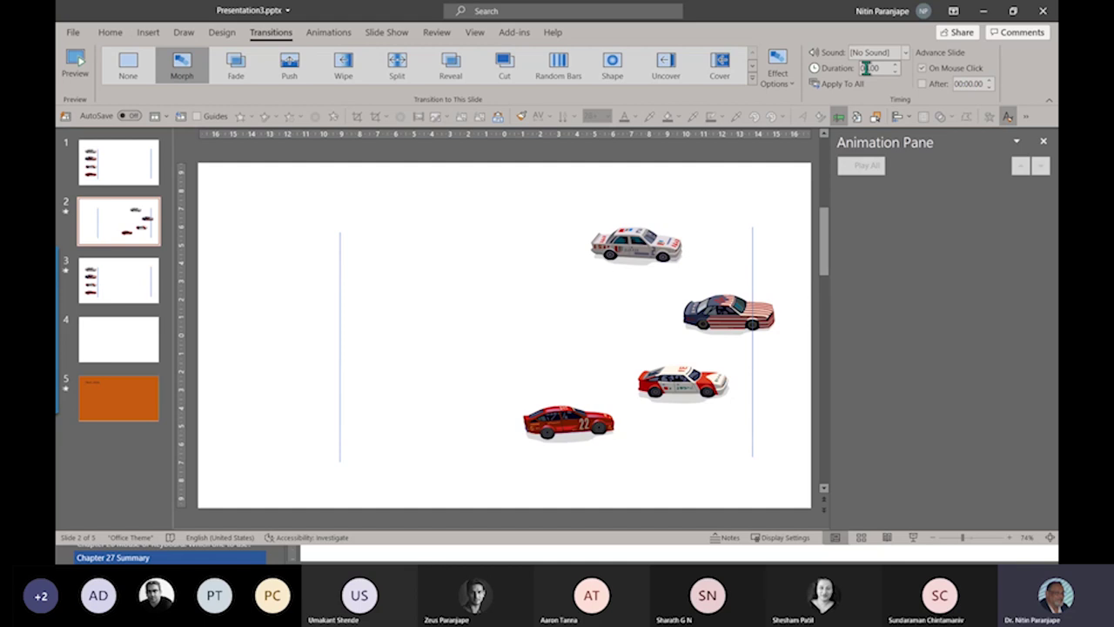
click(118, 158)
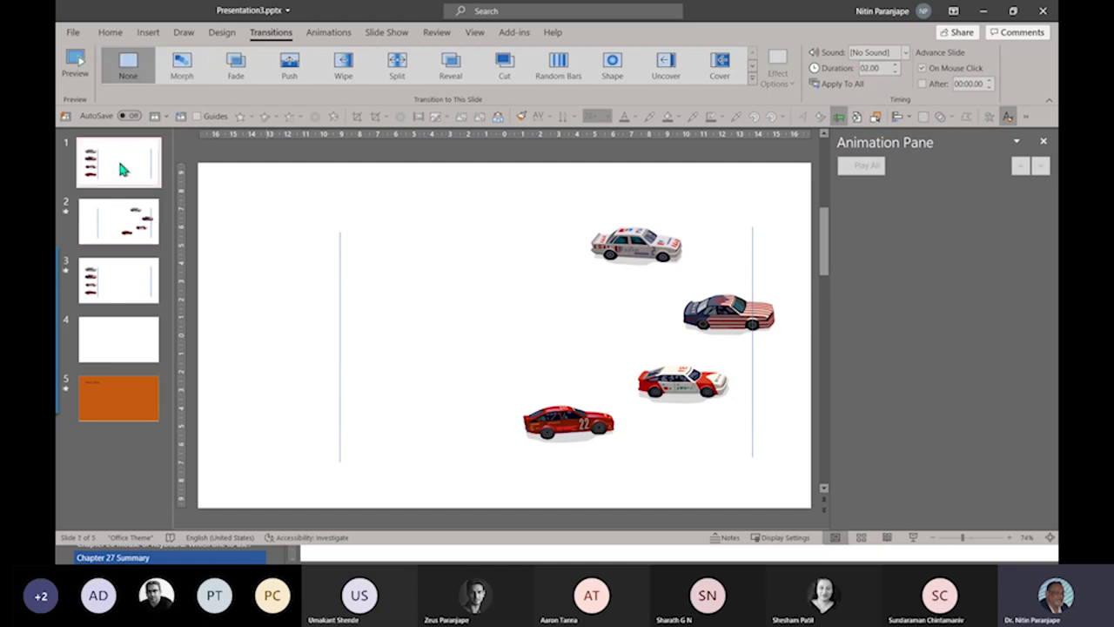
click(912, 537)
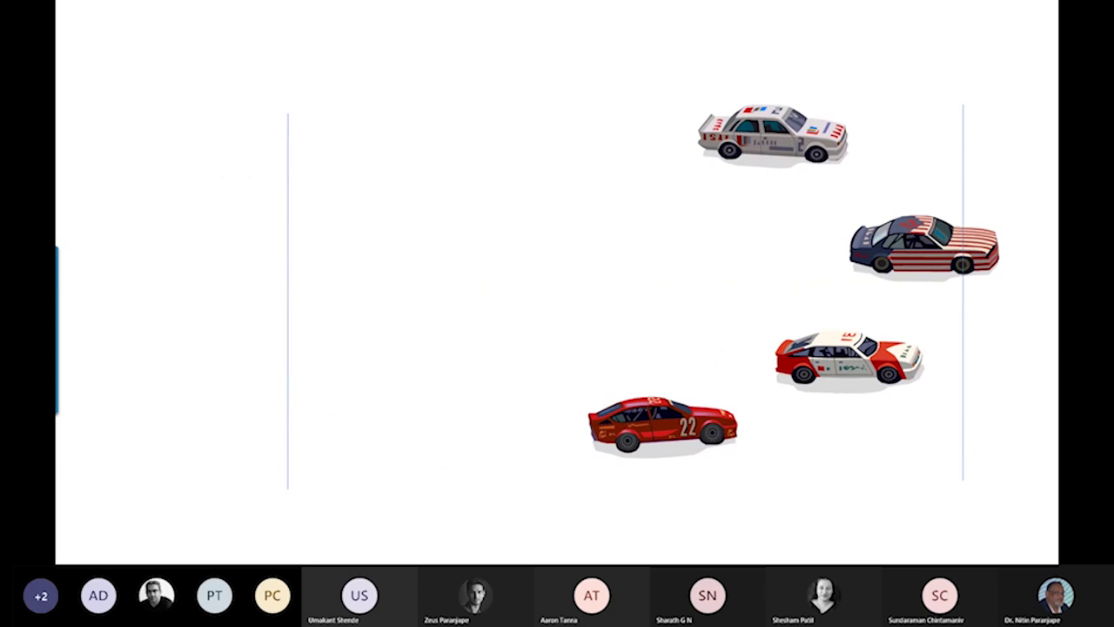
key(Escape)
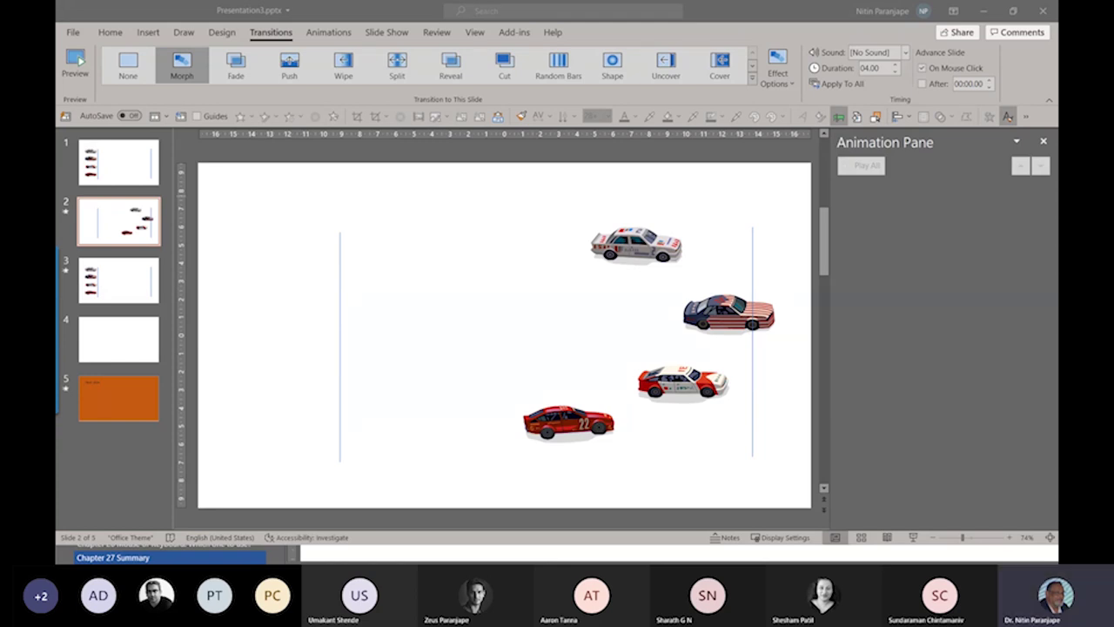
Switch to the slide show comparing Chat and Conversations, and return to the race car presentation.
key(alt+Tab)
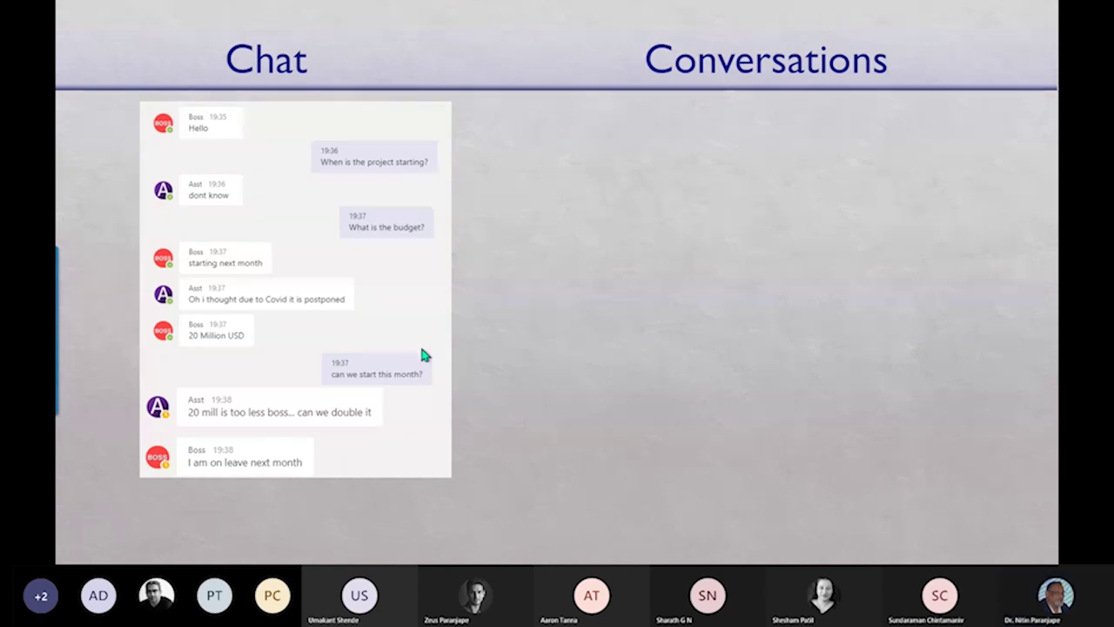
key(alt+Tab)
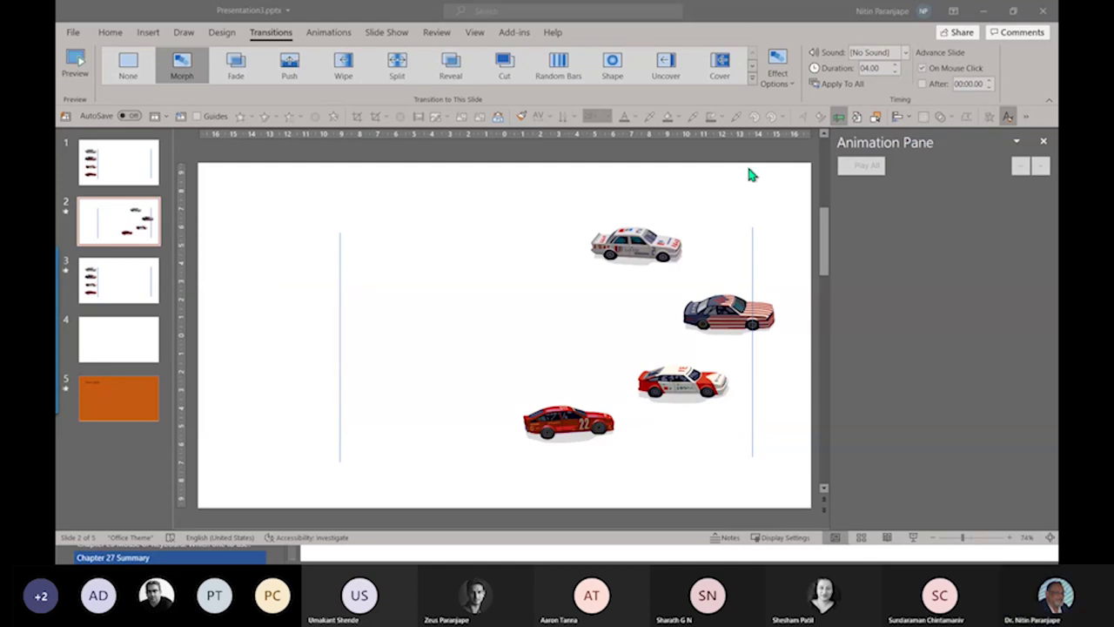
Play the Morph race in the slide show from slide 2, and switch to the Chat and Conversations slide show.
click(911, 539)
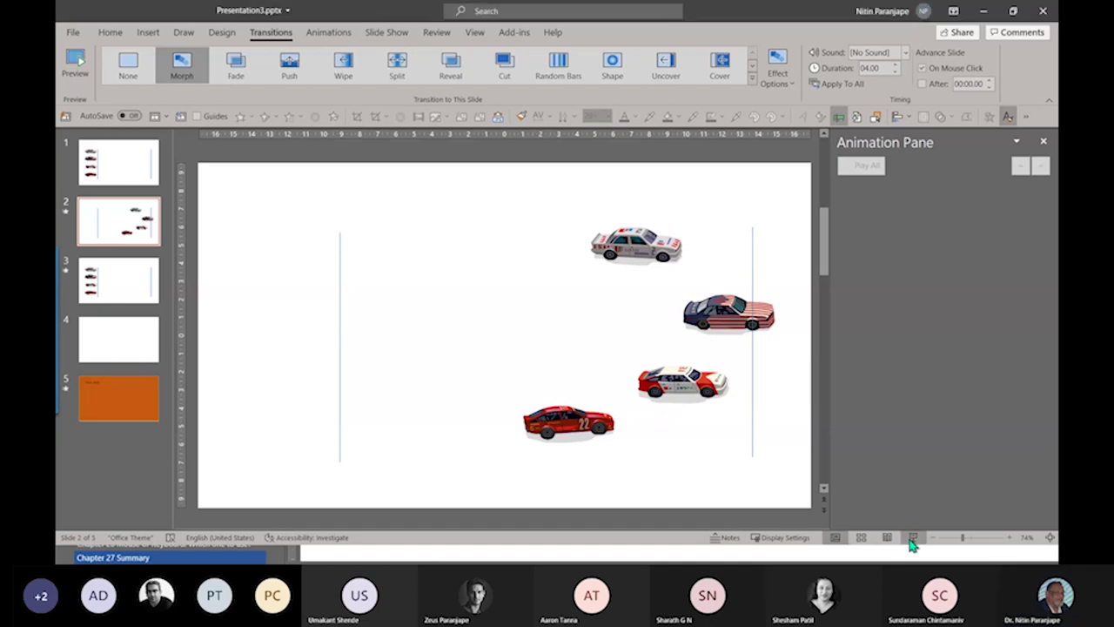
click(911, 539)
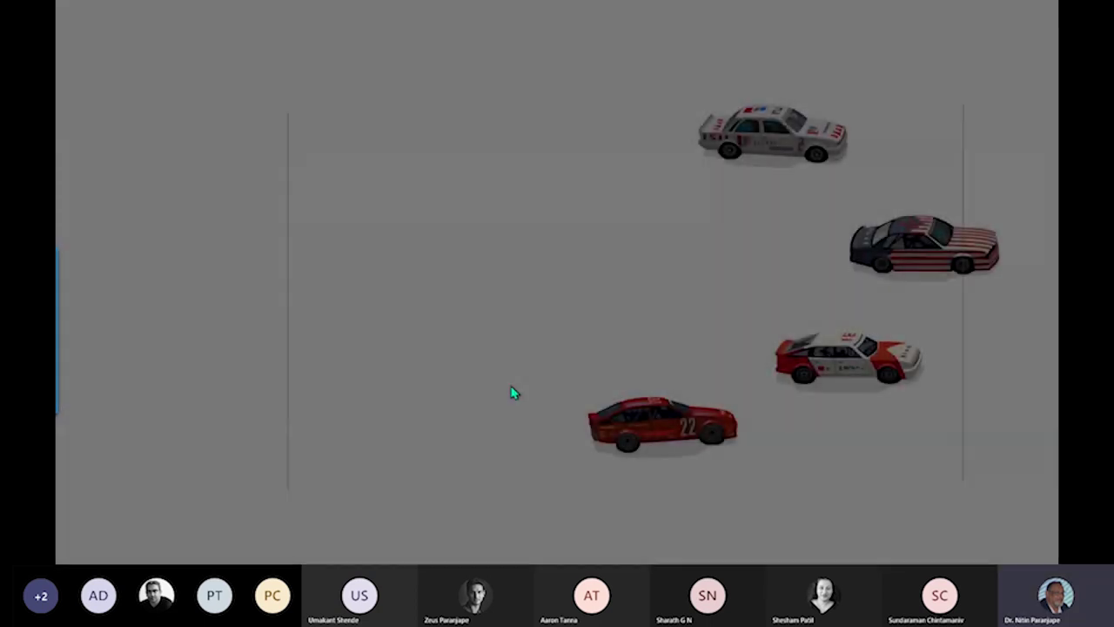
key(Escape)
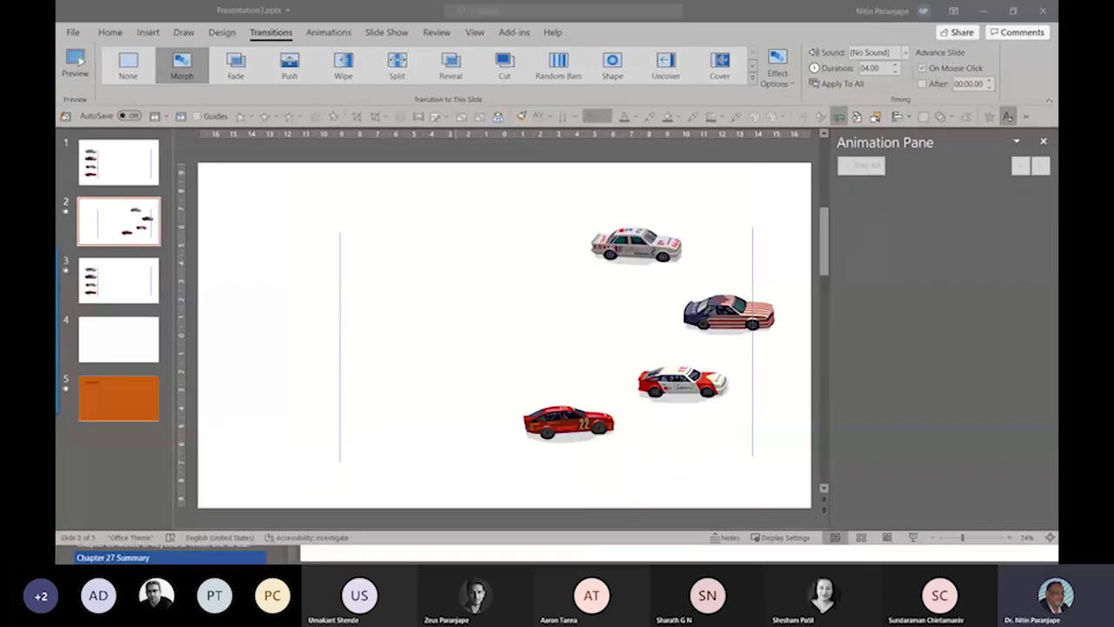
key(alt+Tab)
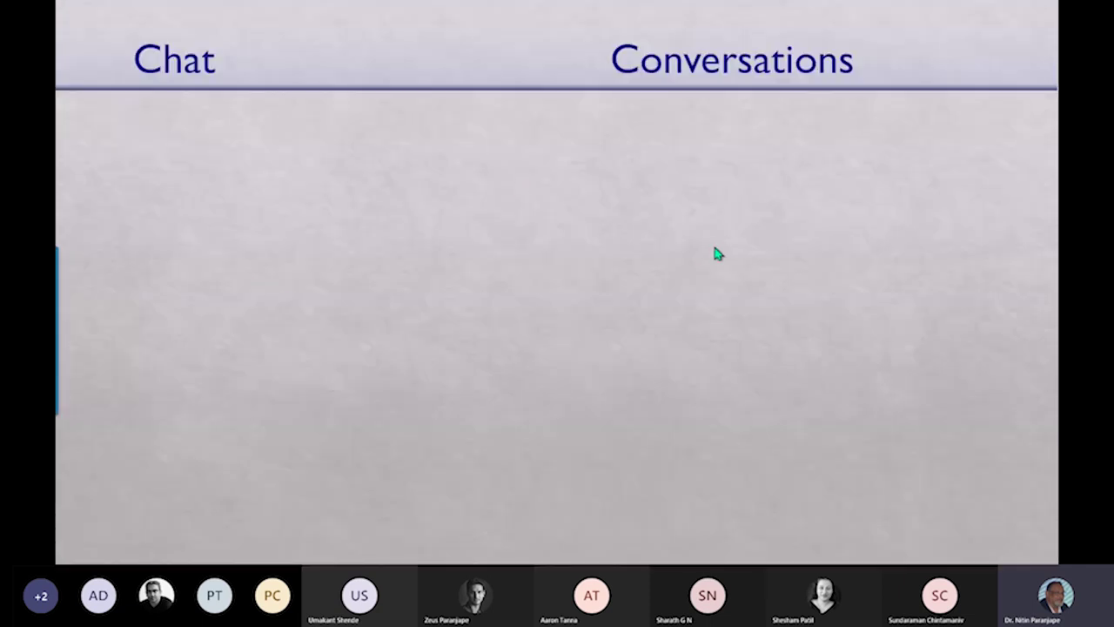
Advance the slide show through the Chat animations, from the chat screenshot to all of its colour-coded Q and A labels.
click(406, 247)
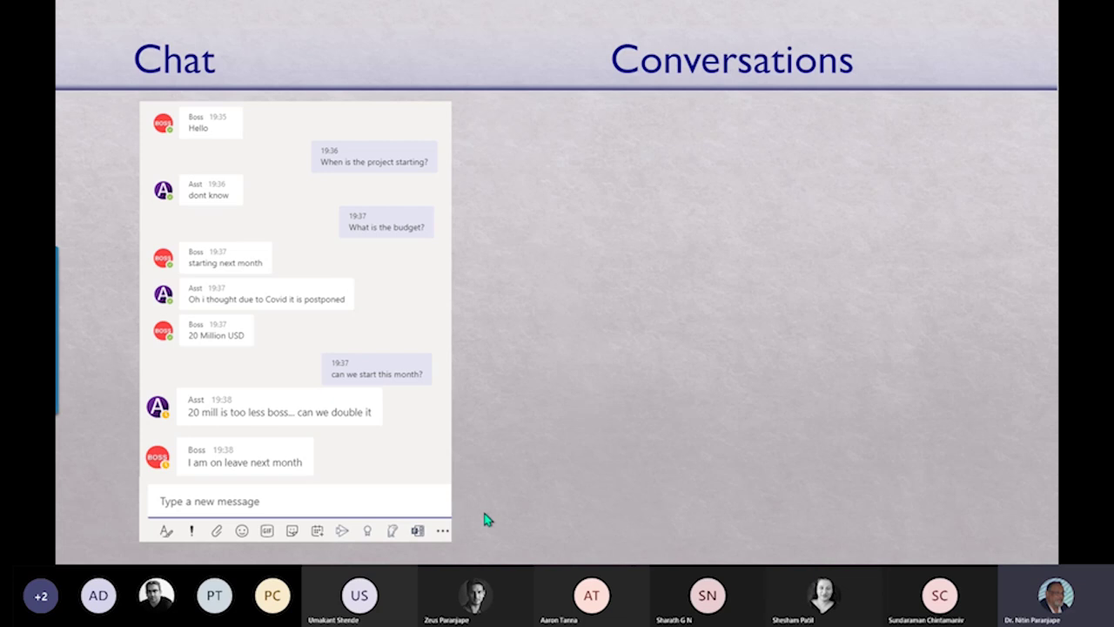
click(389, 163)
click(390, 163)
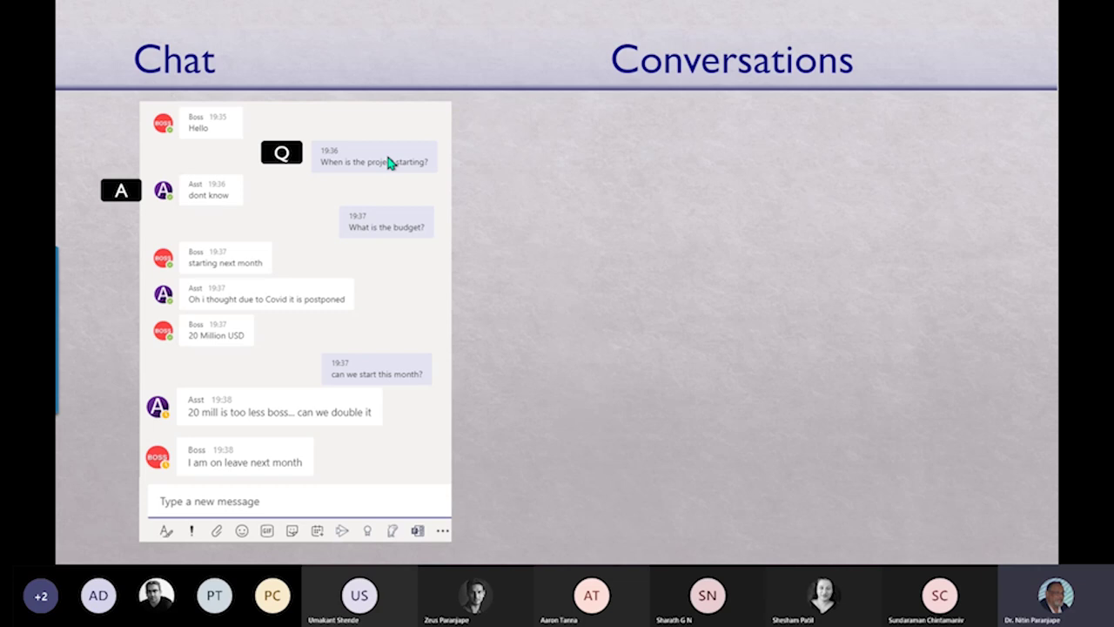
click(390, 163)
click(389, 163)
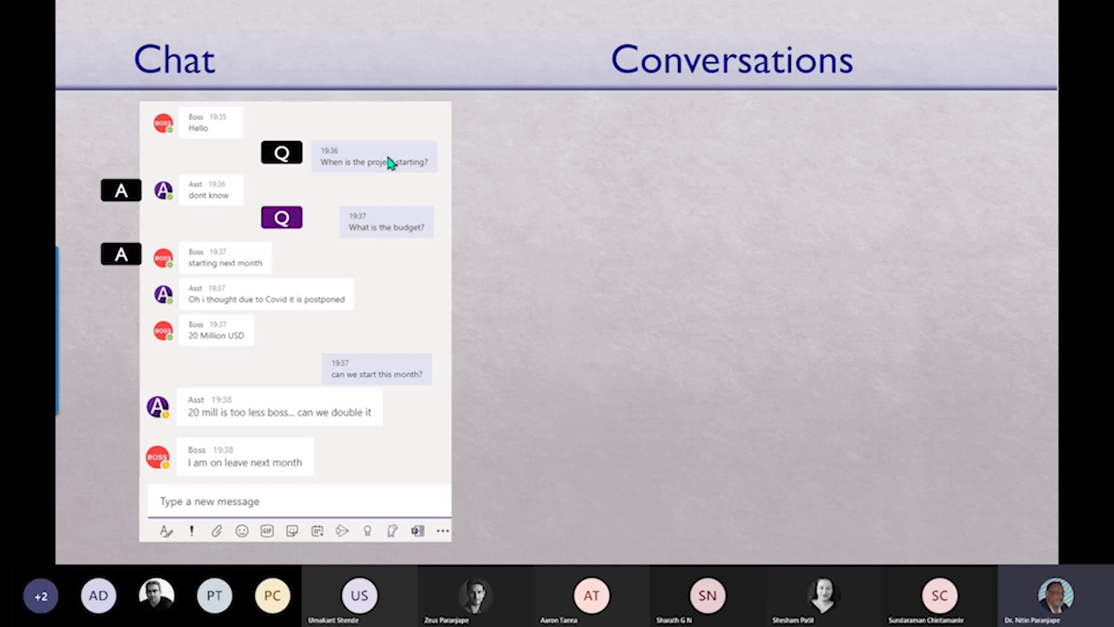
click(389, 163)
click(390, 163)
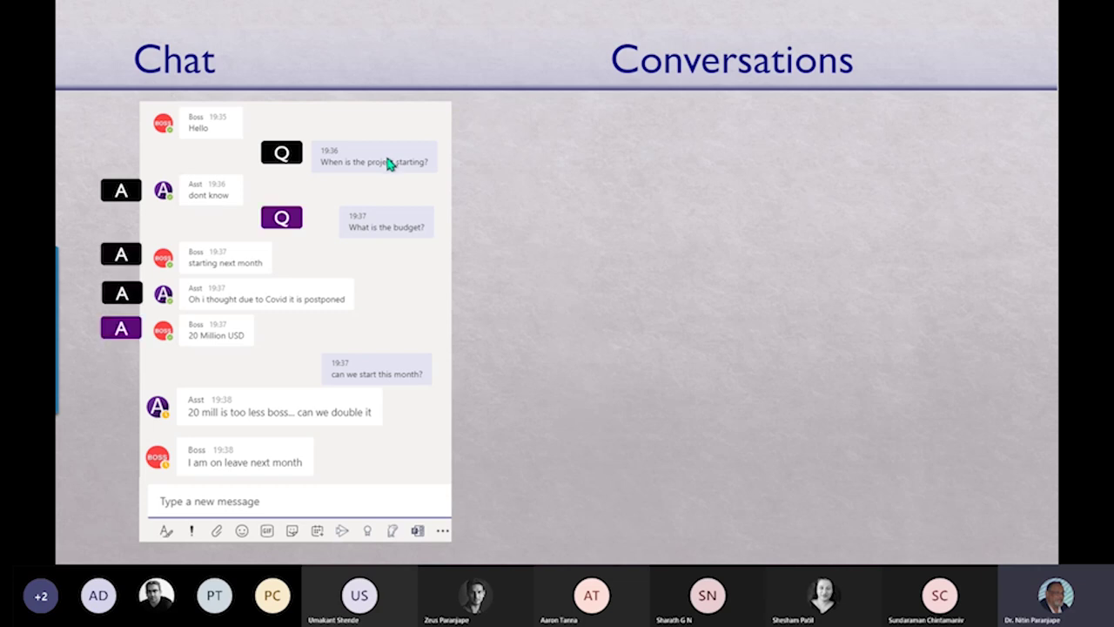
click(390, 163)
click(389, 163)
click(389, 164)
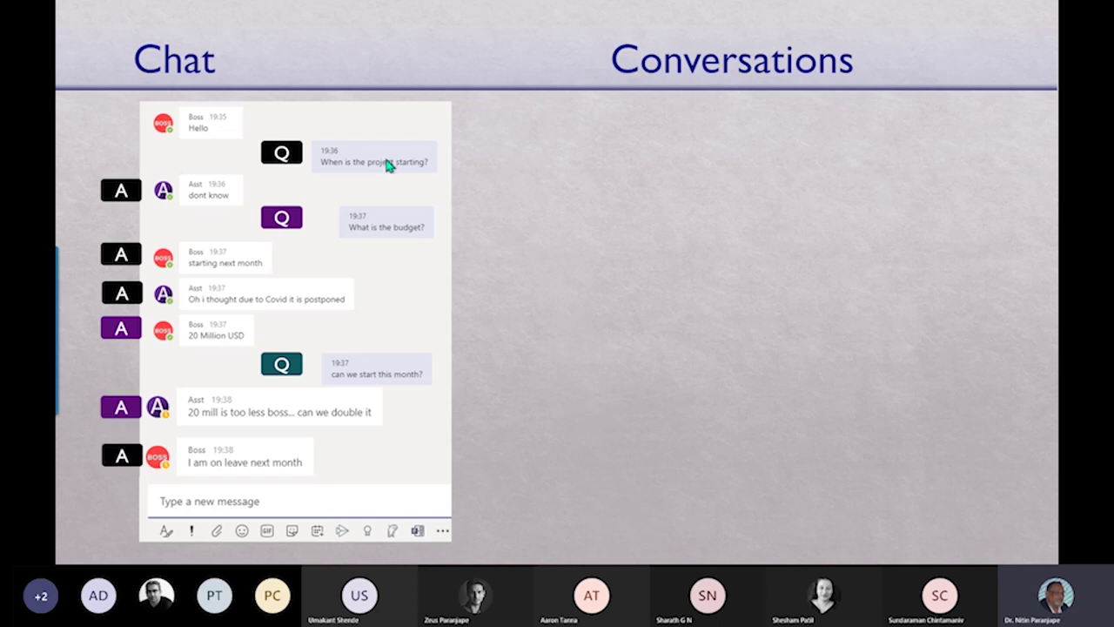
Advance the slide show through the Conversations animations, from the threaded conversation screenshot to its grouped Q and A labels.
click(389, 163)
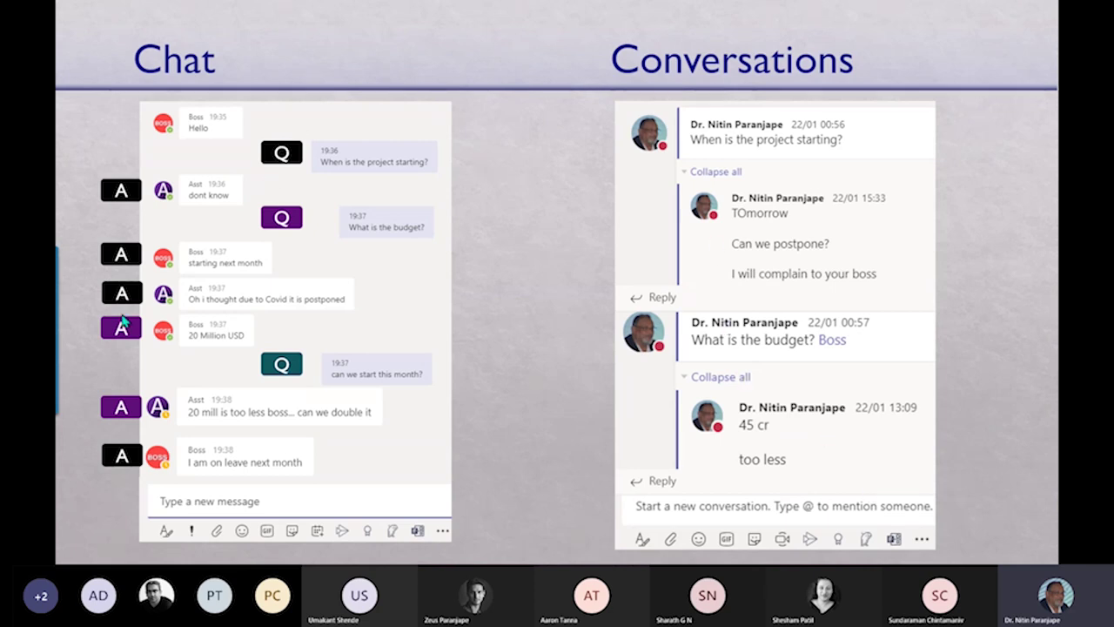
click(853, 193)
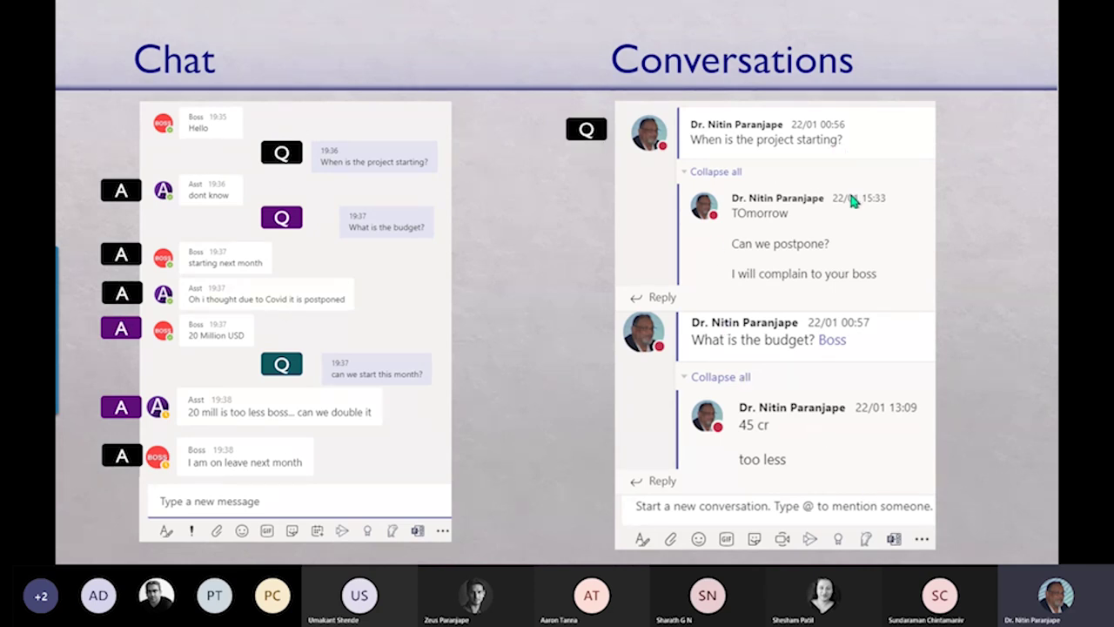
click(853, 200)
click(853, 201)
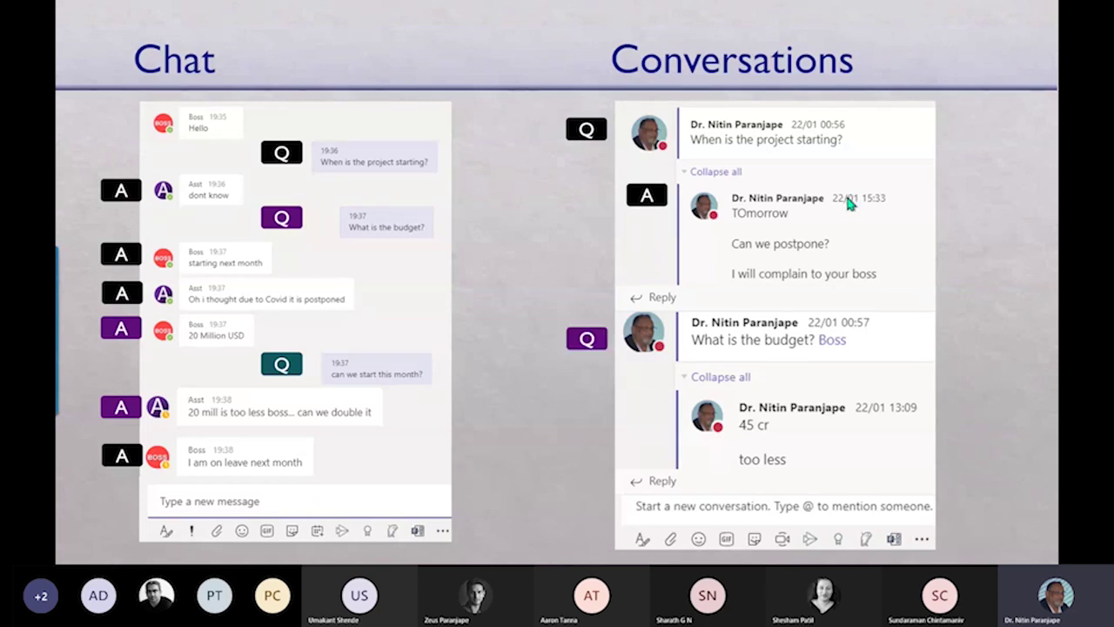
click(852, 202)
click(851, 203)
click(851, 202)
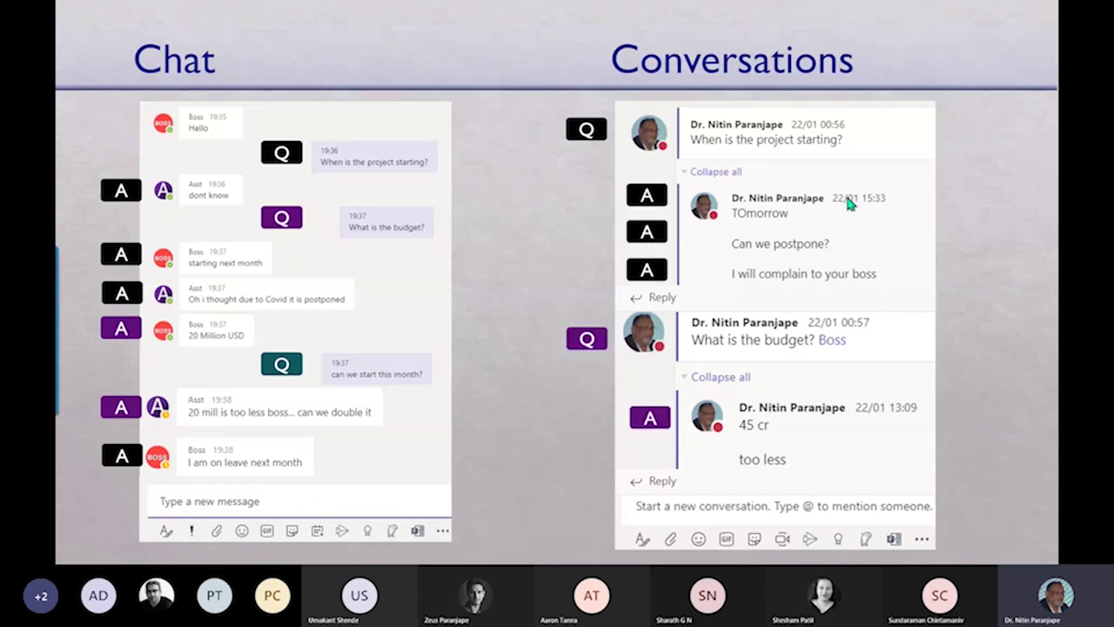
click(851, 202)
click(851, 202)
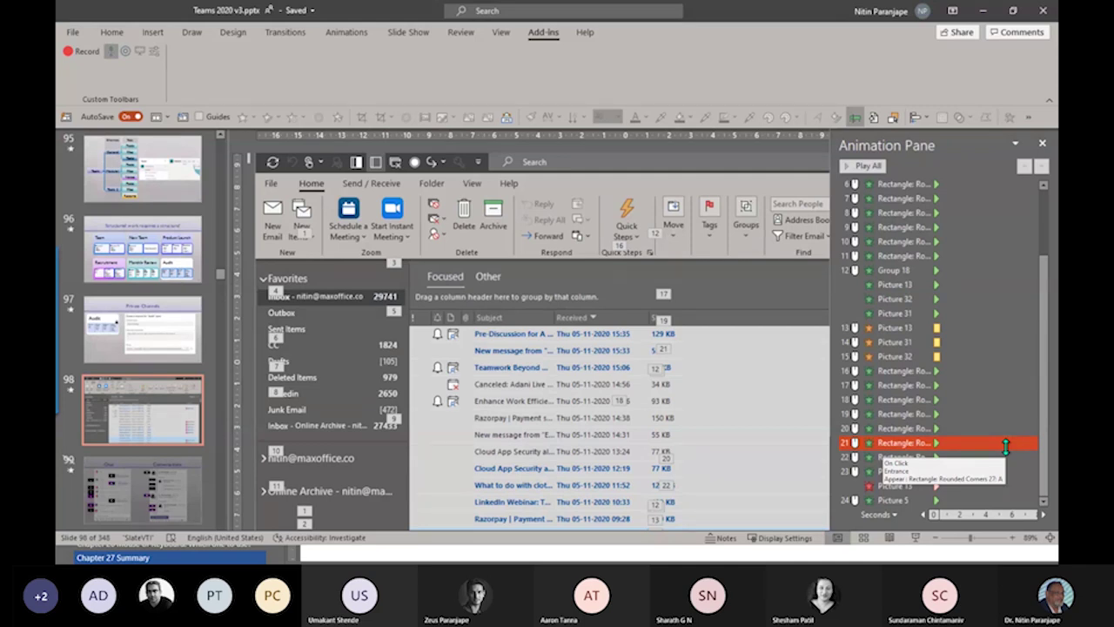
Inspect the animation sequence on slide 98 of the Teams presentation, and switch to a new blank presentation.
click(1001, 184)
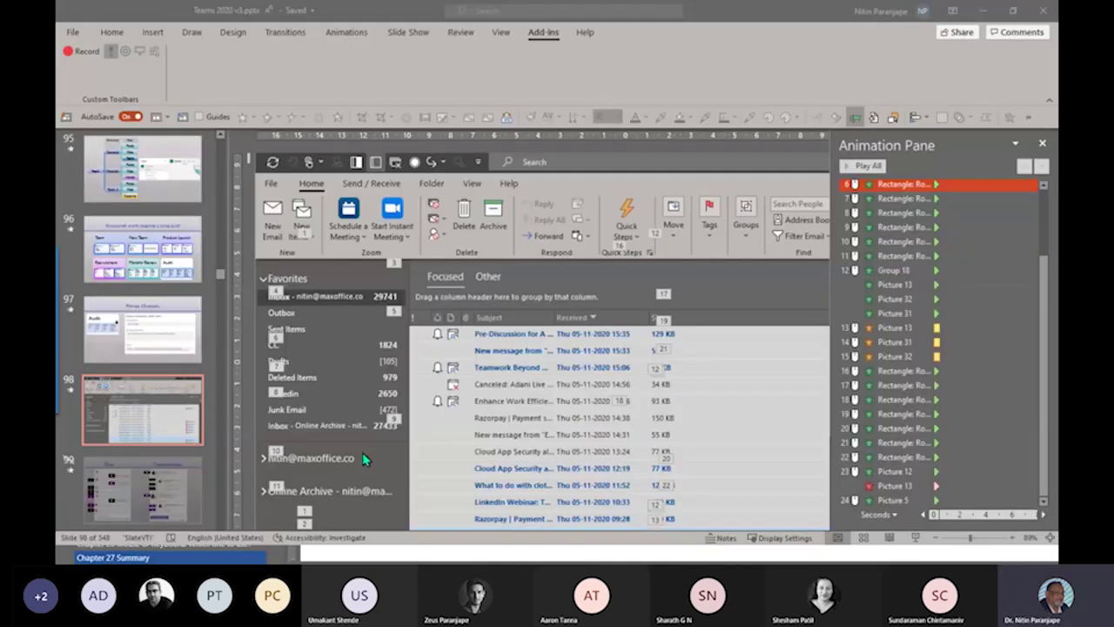
click(369, 554)
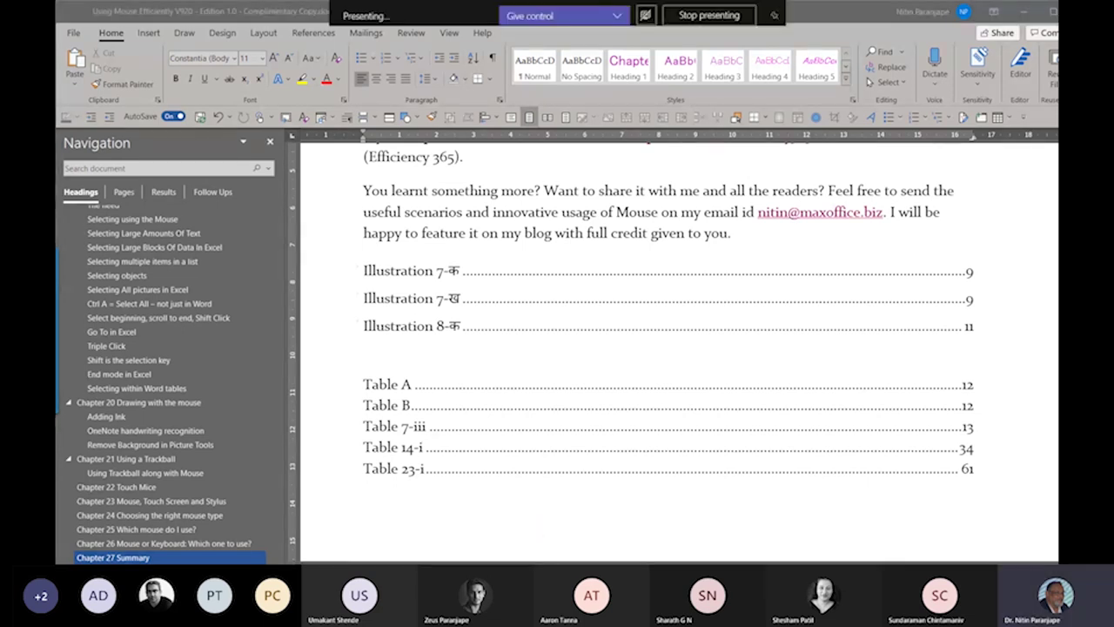
key(super+d)
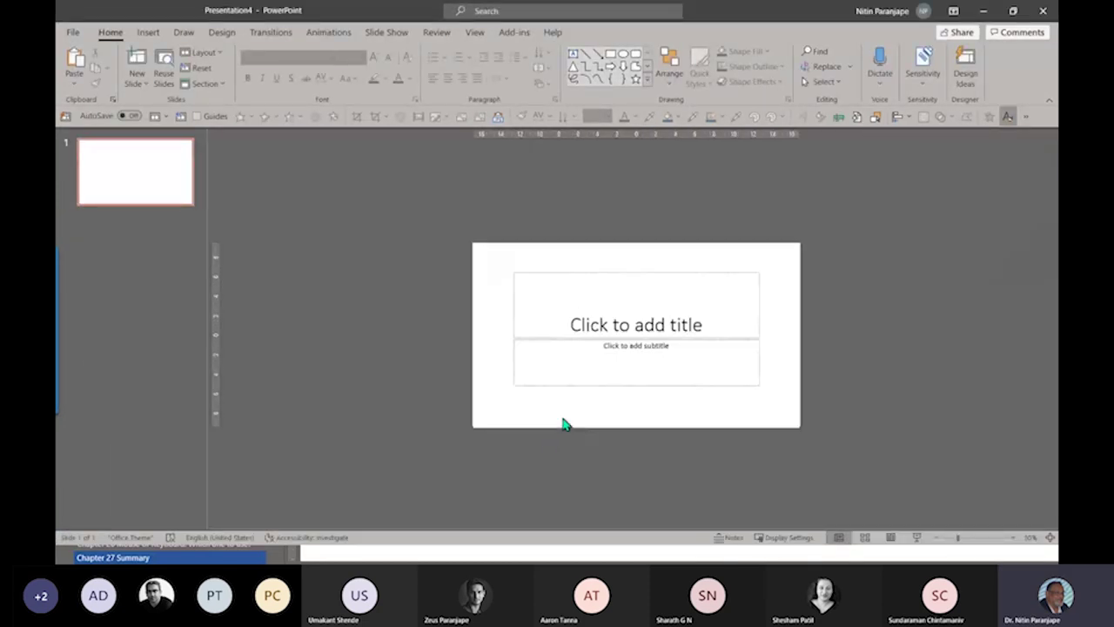
Enter the full alphabet in capitals, ABCDEFGHIJKLMNOPQRSTUVWXYZ, as the title of slide 1.
click(543, 307)
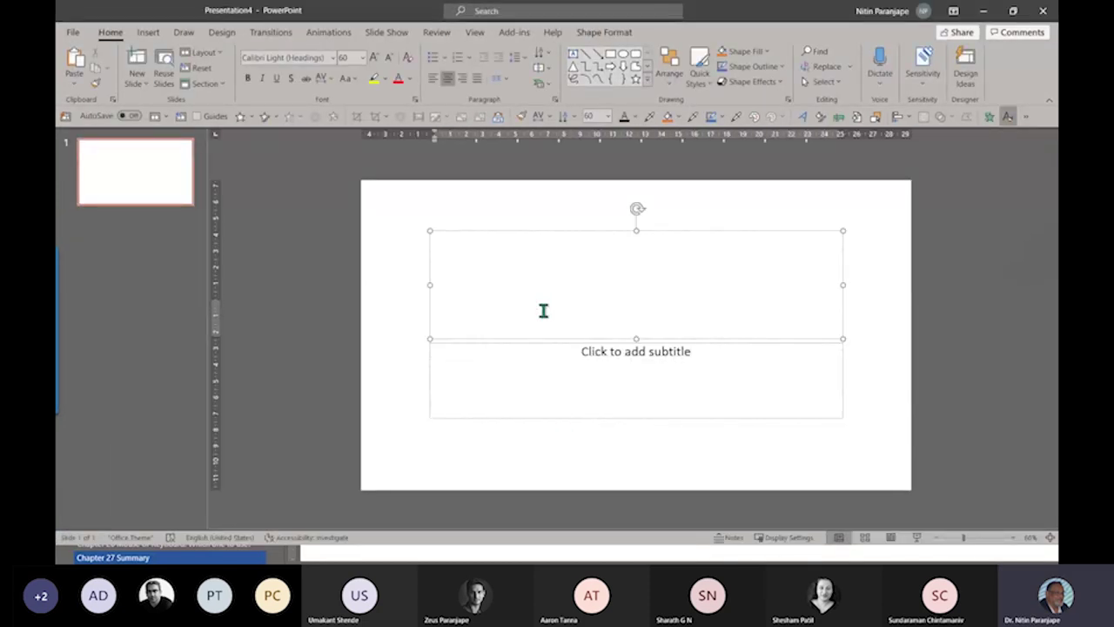
text(ABCDEFGHIJKLMNOPQRSTUV)
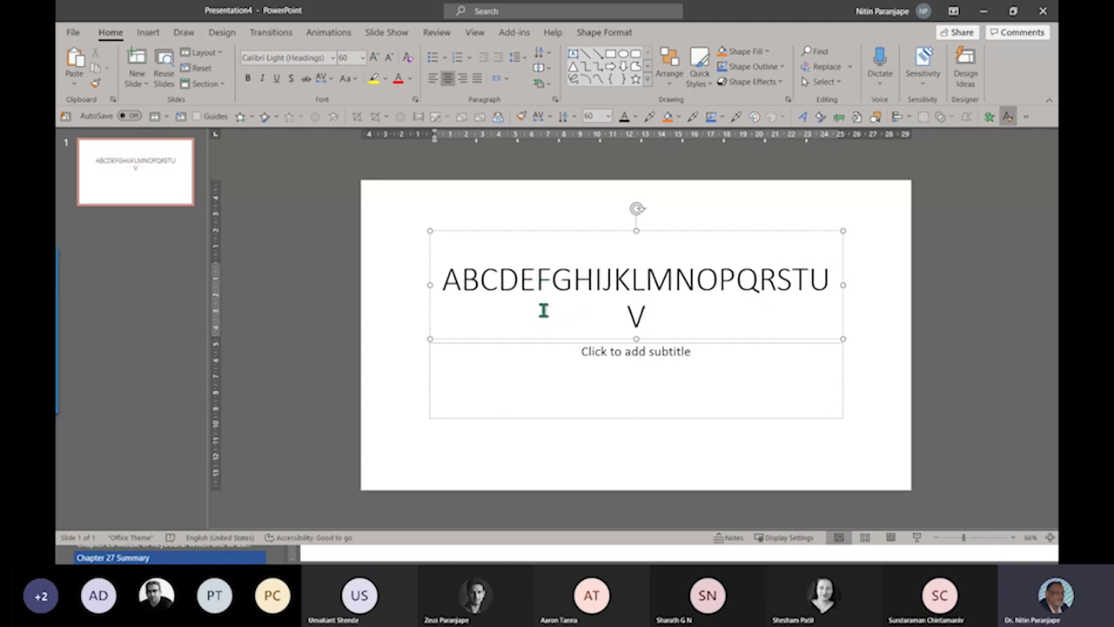
text(WXYZ)
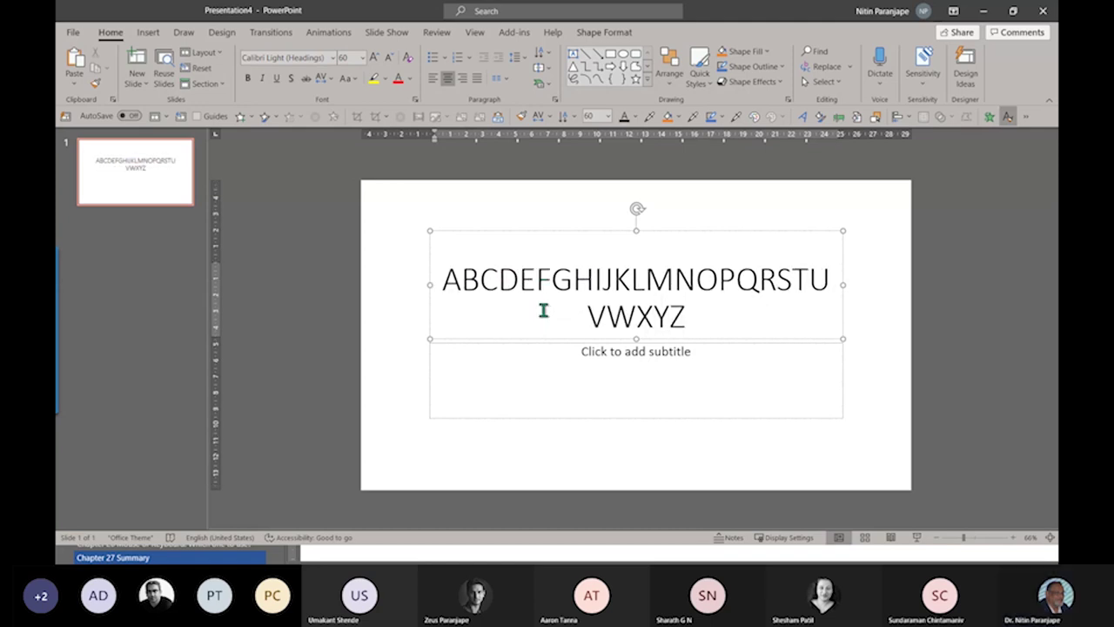
key(Escape)
Duplicate slide 1 and replace the title on the copy with THANK YOU.
click(134, 170)
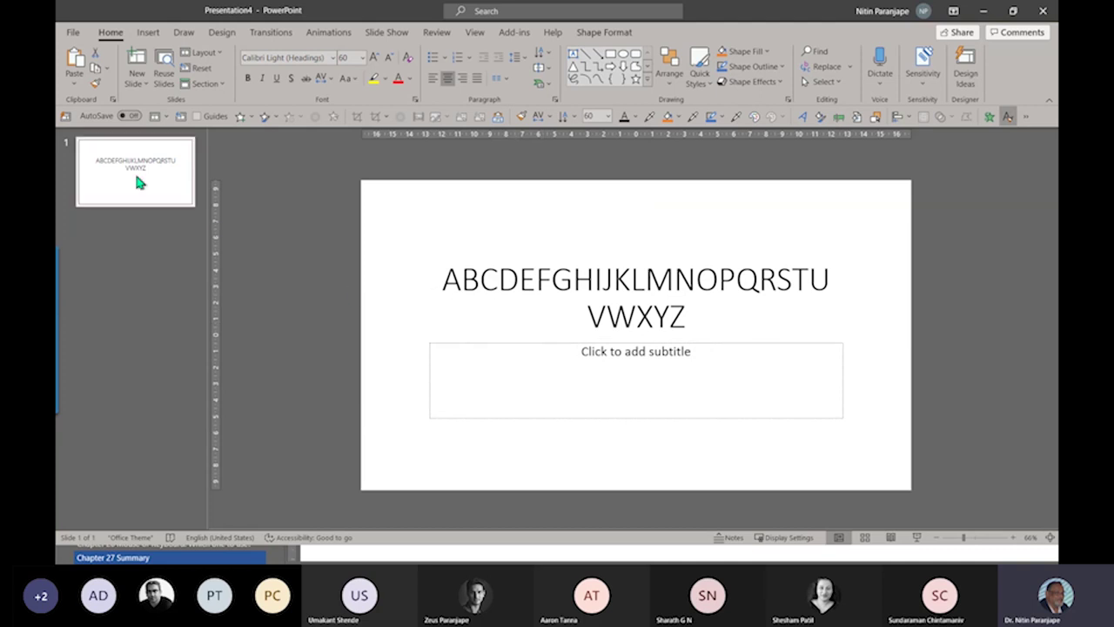
key(ctrl+d)
triple_click(588, 318)
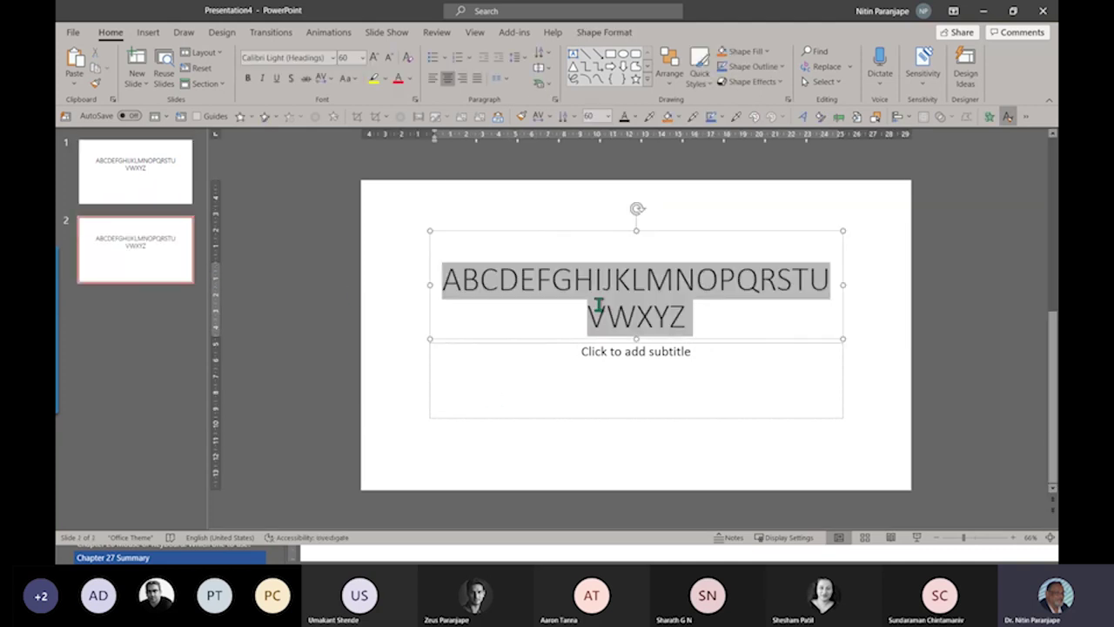
text(THANK YOU)
key(Escape)
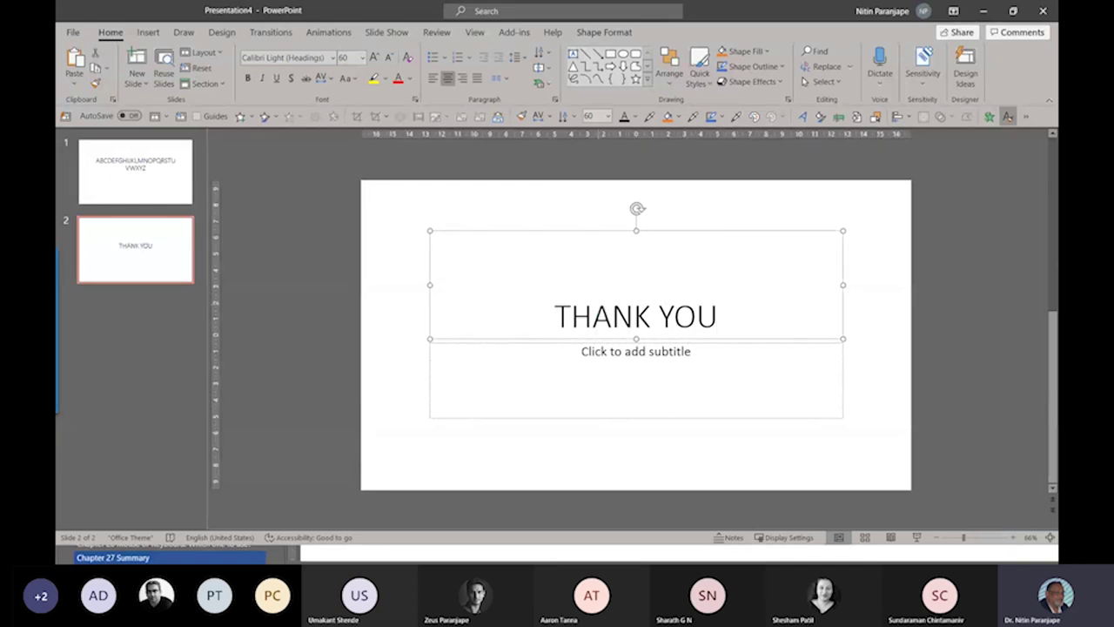
Enlarge the THANK YOU title on slide 2 to a font size of 115.
key(ctrl+shift+period)
key(ctrl+shift+period)
key(ctrl+shift+period)
key(ctrl+shift+period)
key(ctrl+shift+period)
key(ctrl+shift+period)
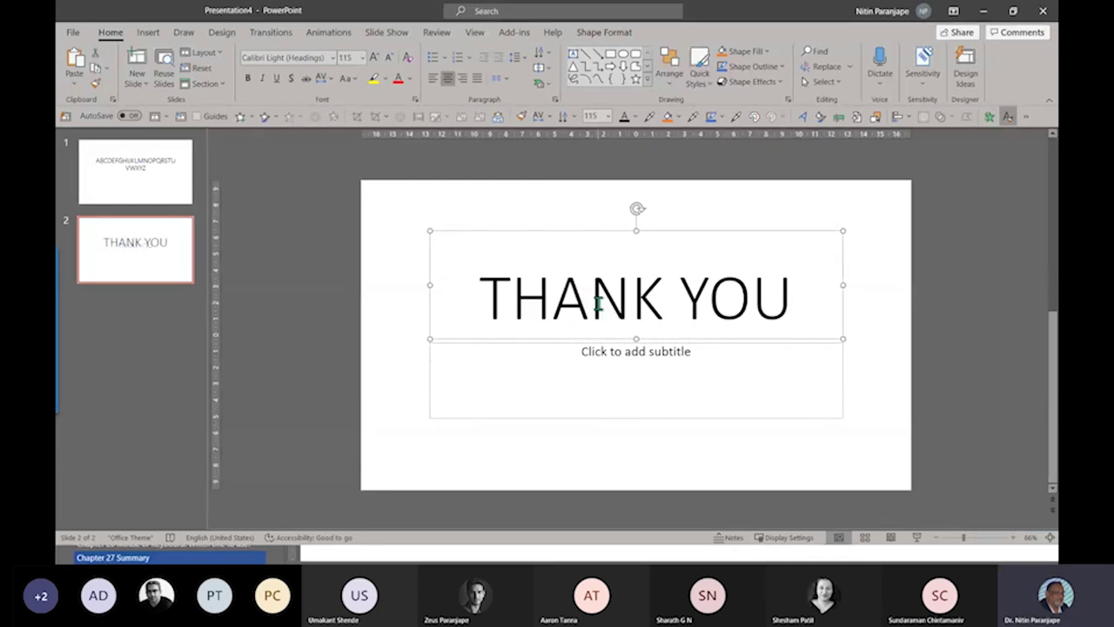
Apply the Morph transition to slide 2 with its effect option set to Characters.
click(230, 38)
click(271, 35)
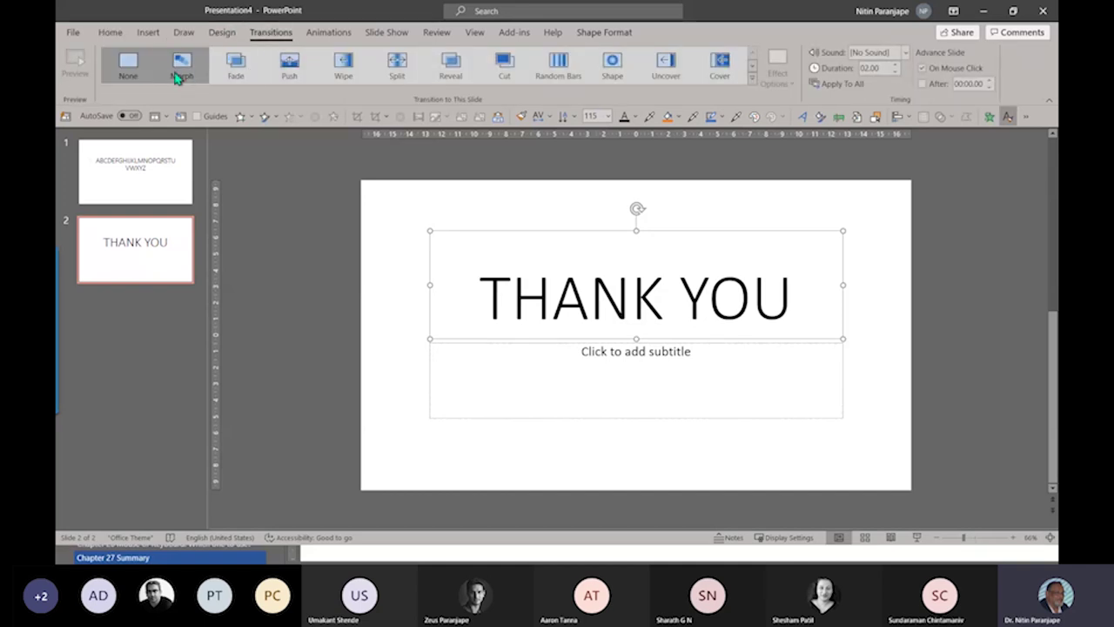
click(179, 75)
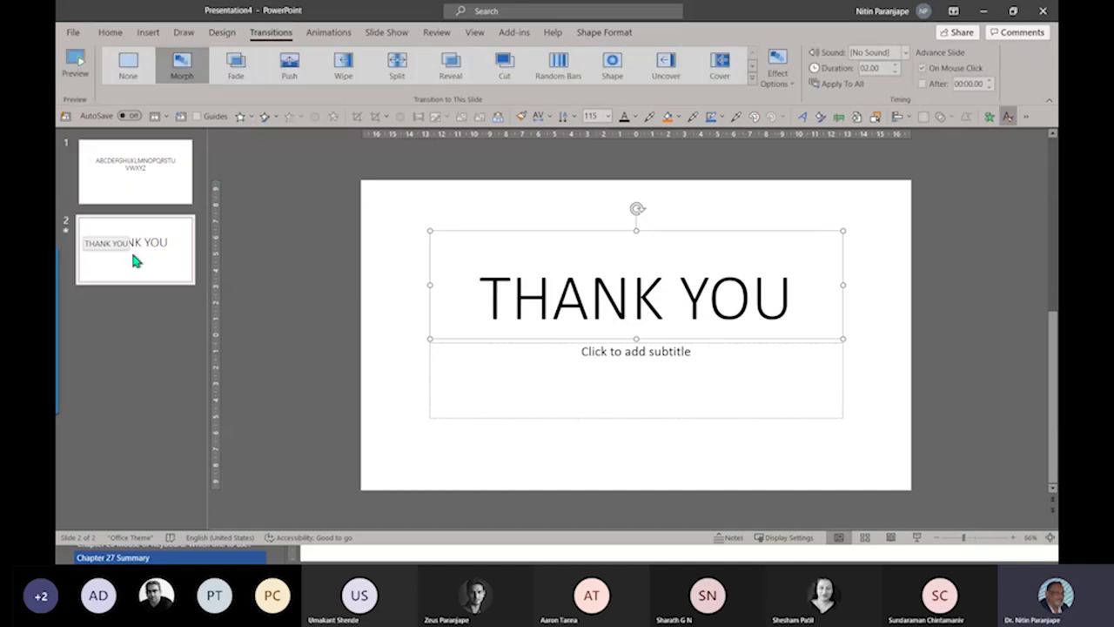
click(780, 82)
click(816, 174)
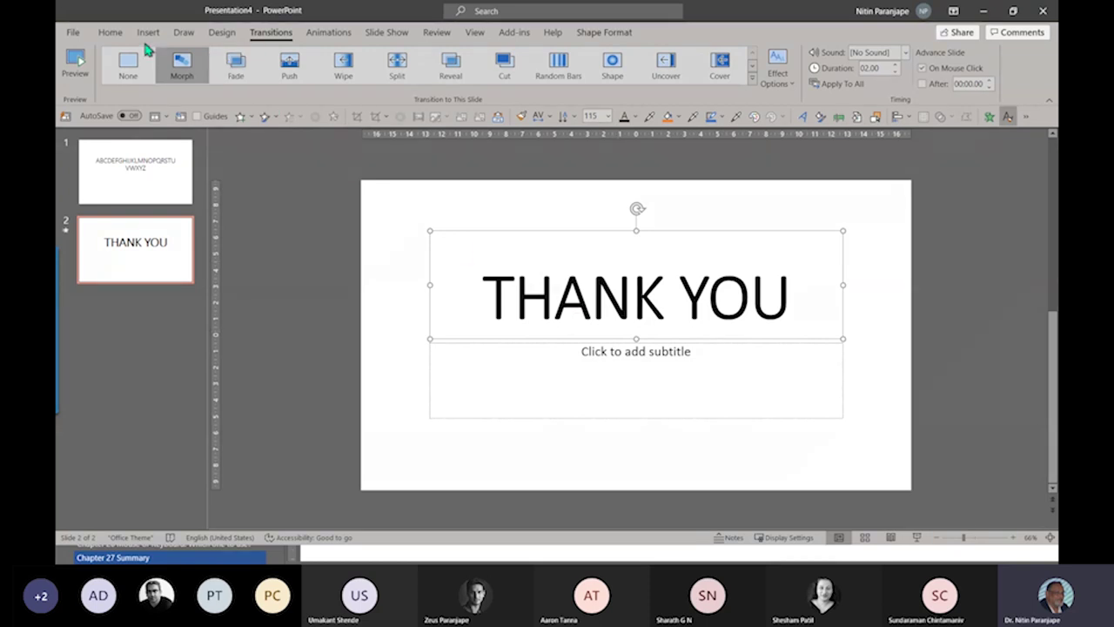
Set the font colour of the THANK YOU title to the standard Dark Red.
click(110, 33)
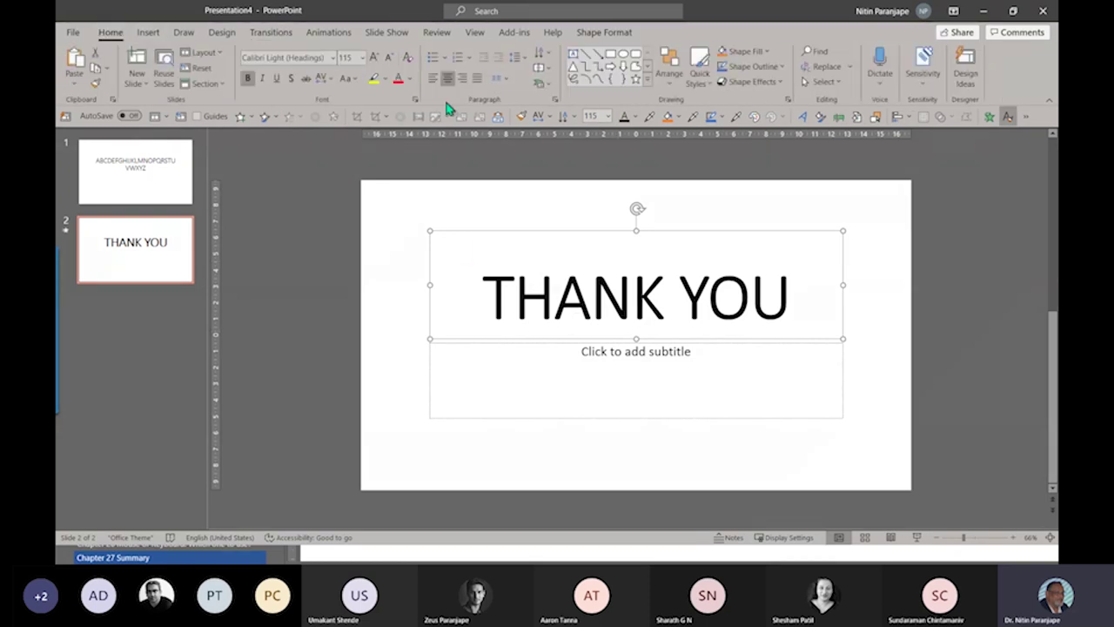
click(410, 78)
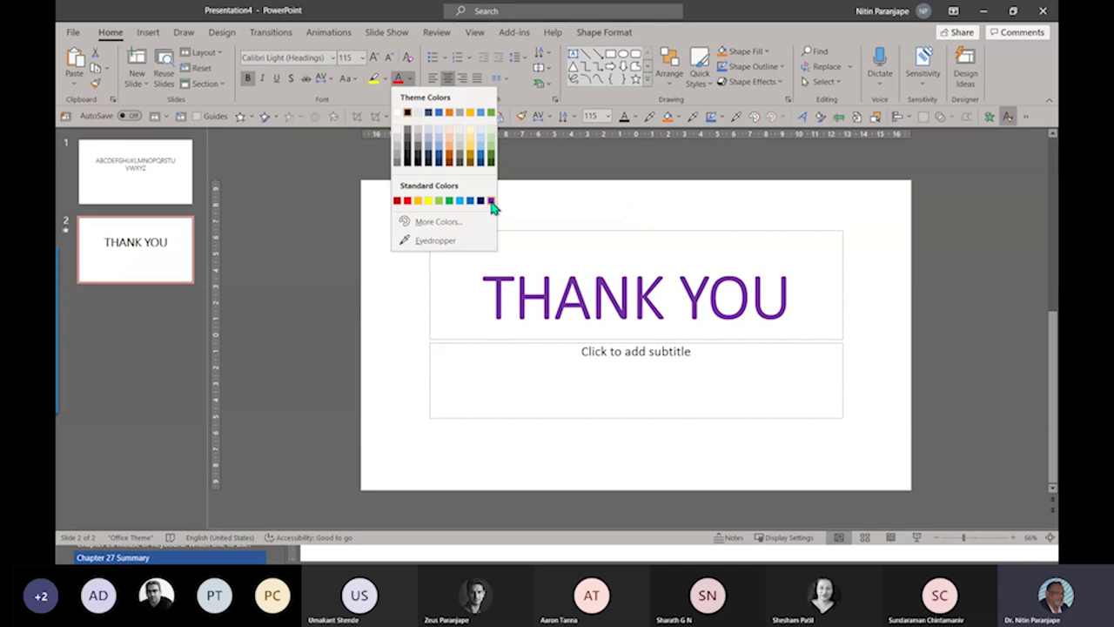
click(398, 201)
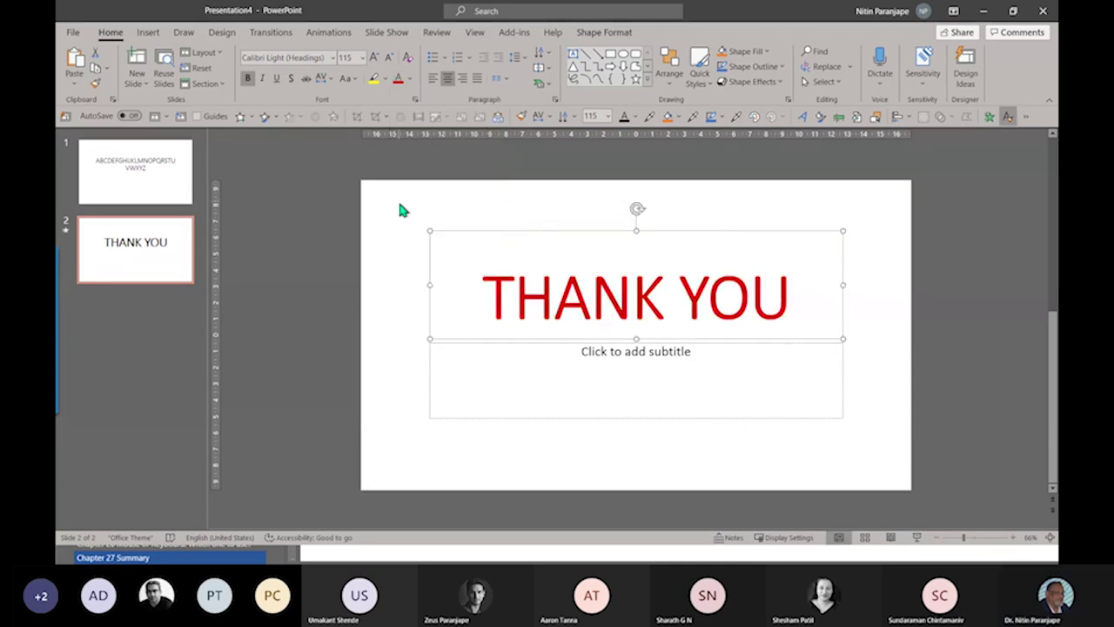
Compare the alphabet title on slide 1 with the THANK YOU title on slide 2, and return to slide 1.
click(155, 201)
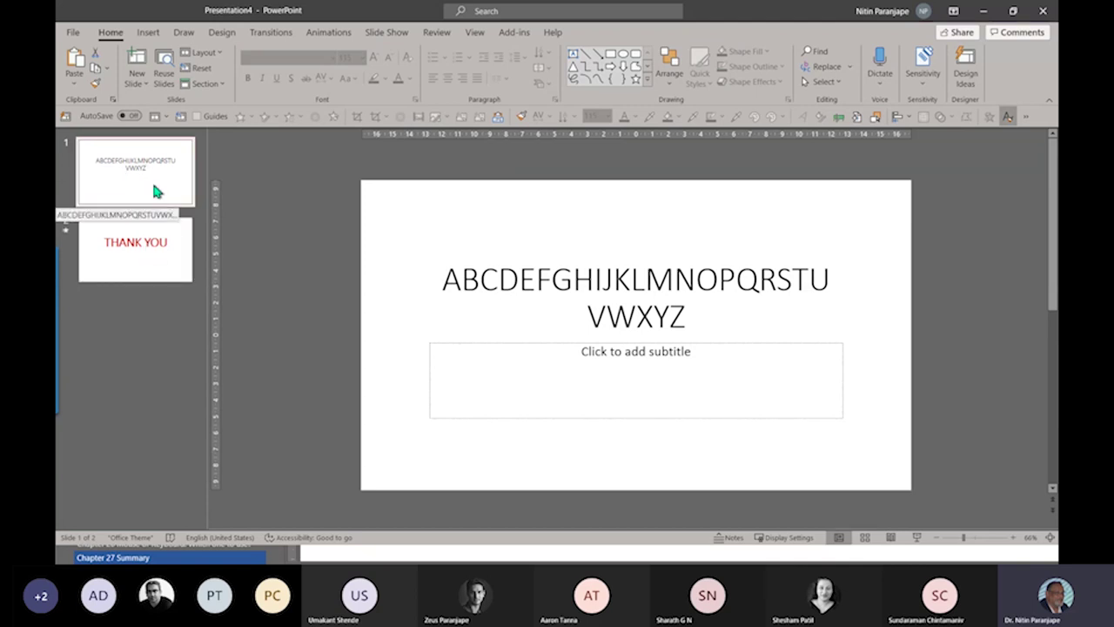
click(135, 247)
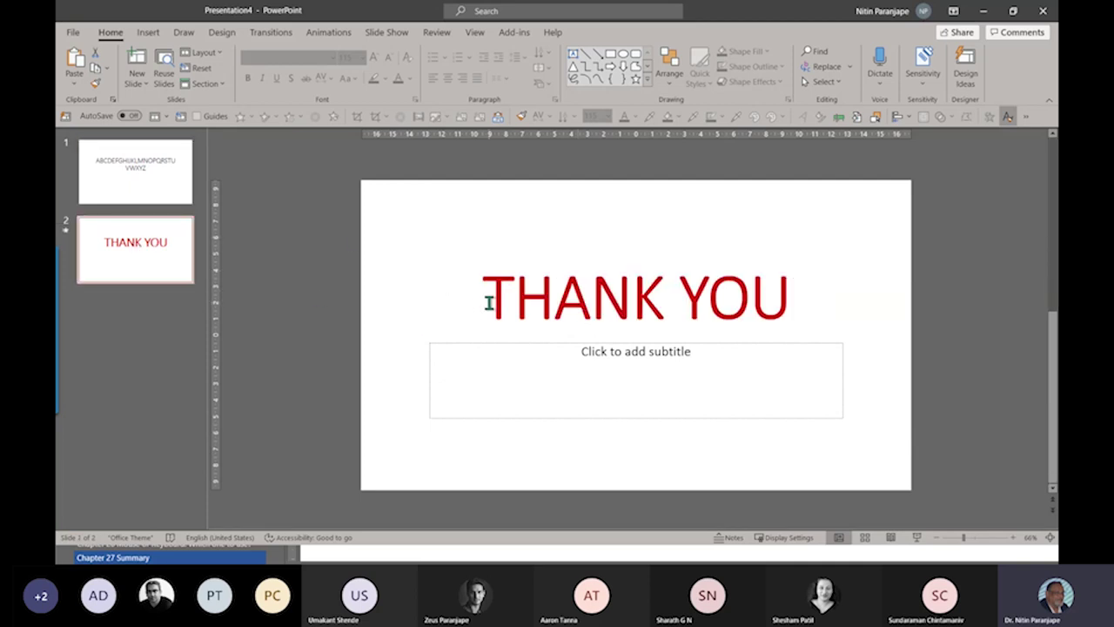
click(83, 165)
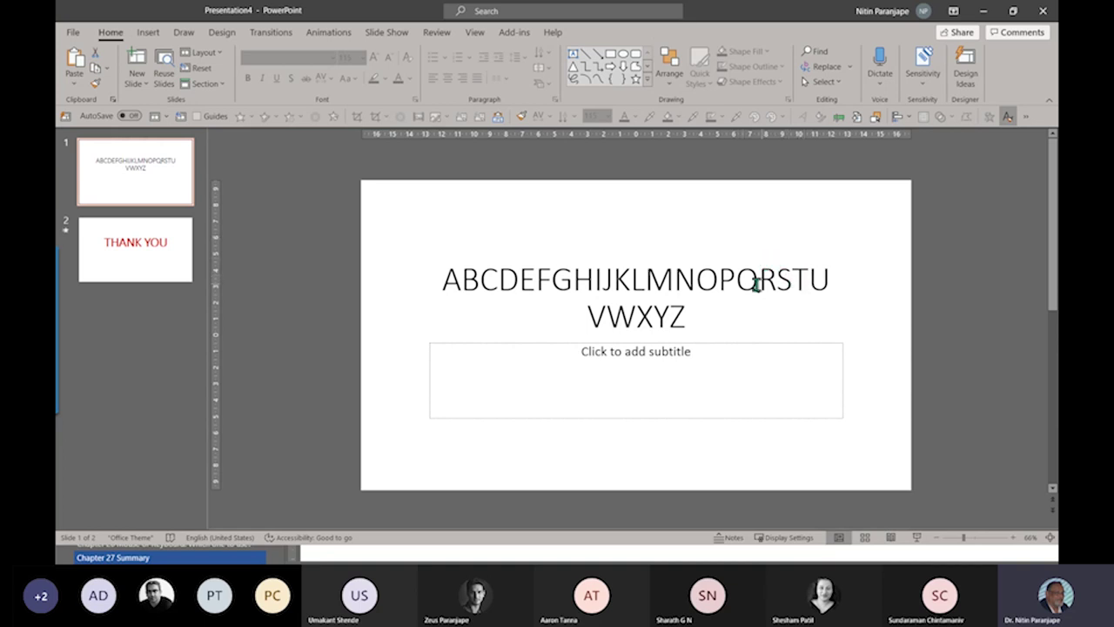
click(121, 261)
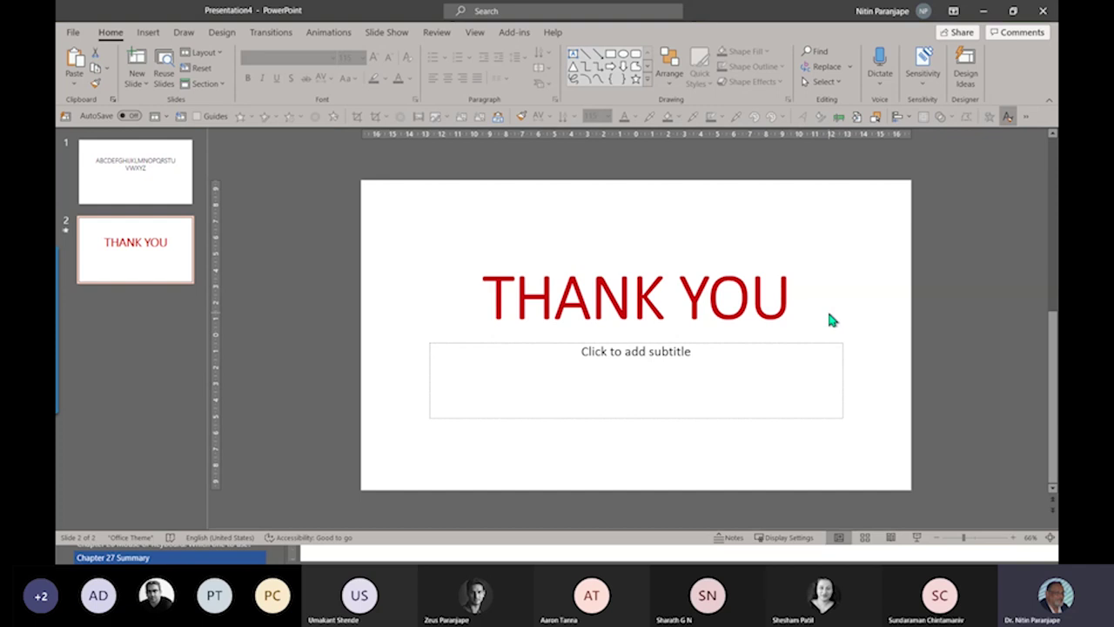
click(174, 199)
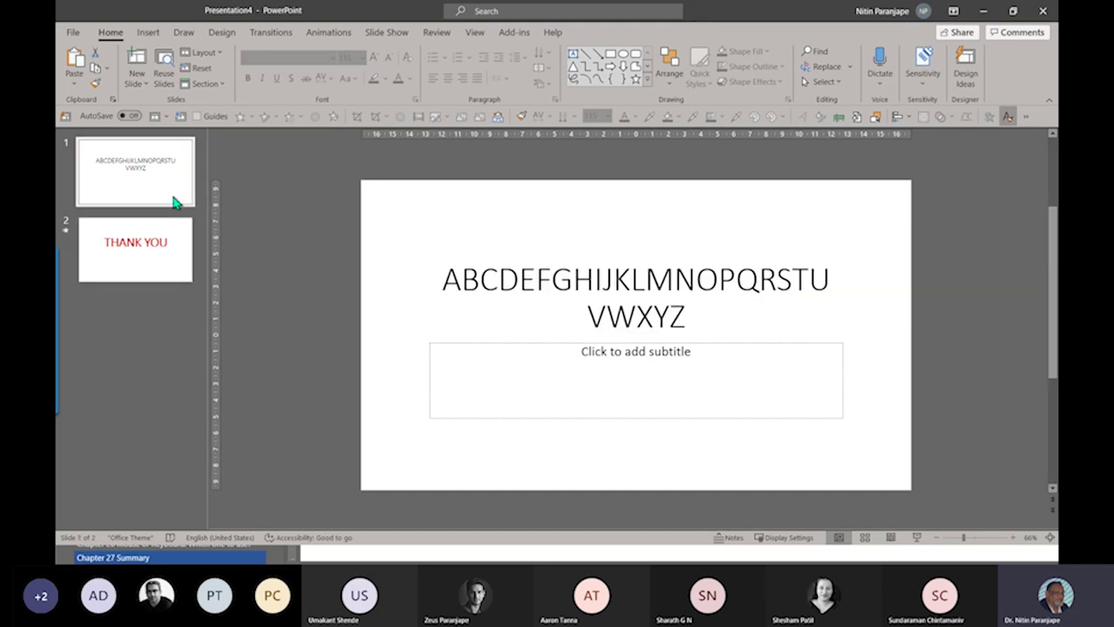
Make the alphabet title on slide 1 bold and set its font colour to the theme blue.
click(484, 277)
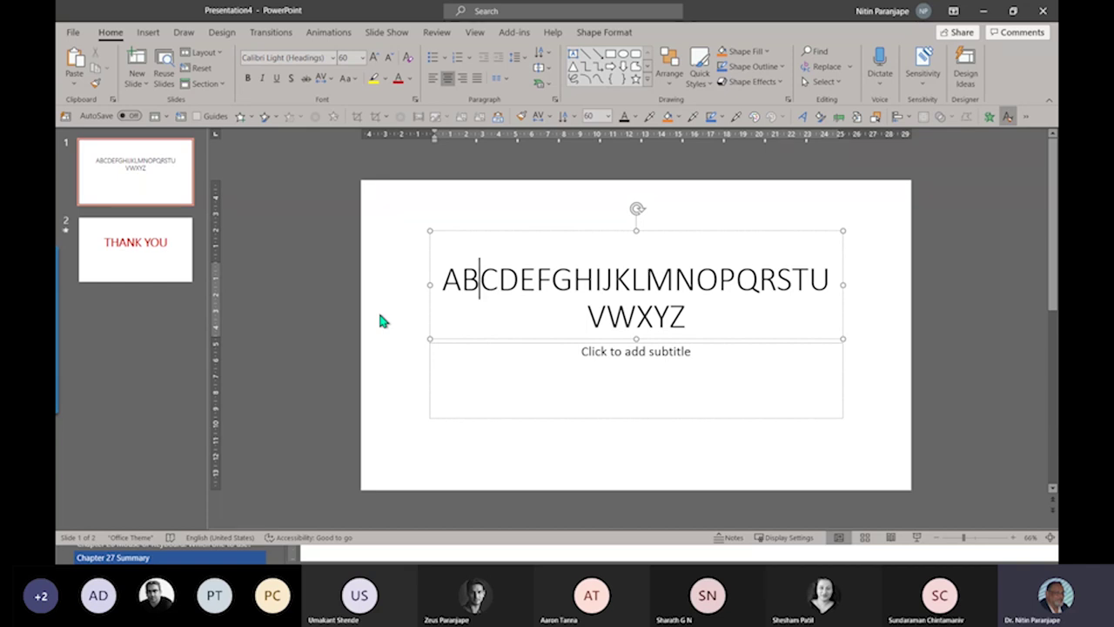
key(Escape)
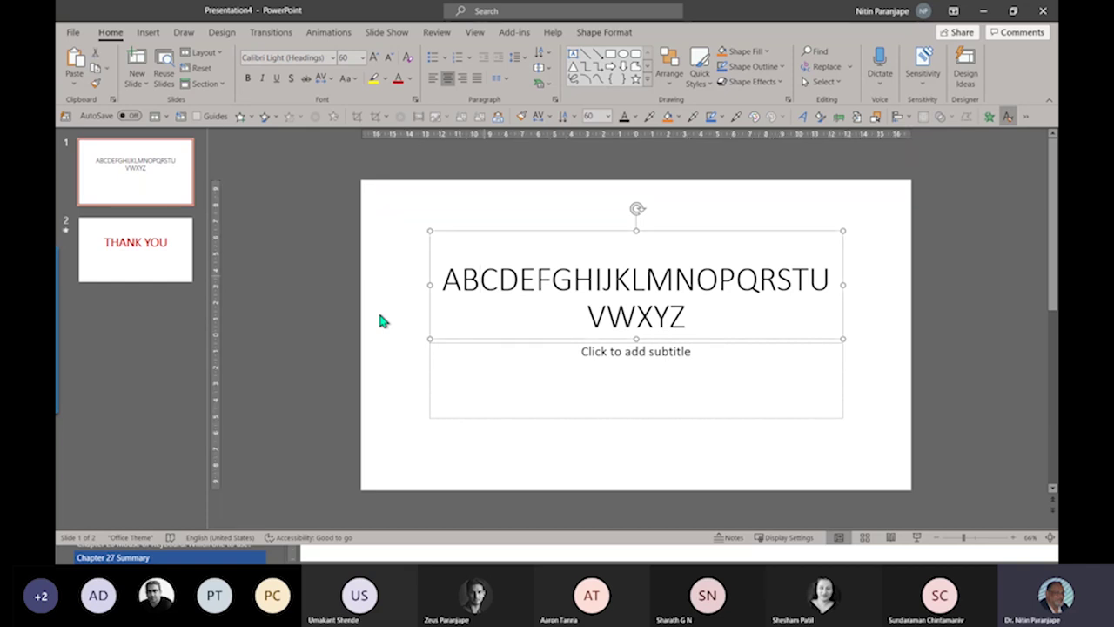
key(ctrl+b)
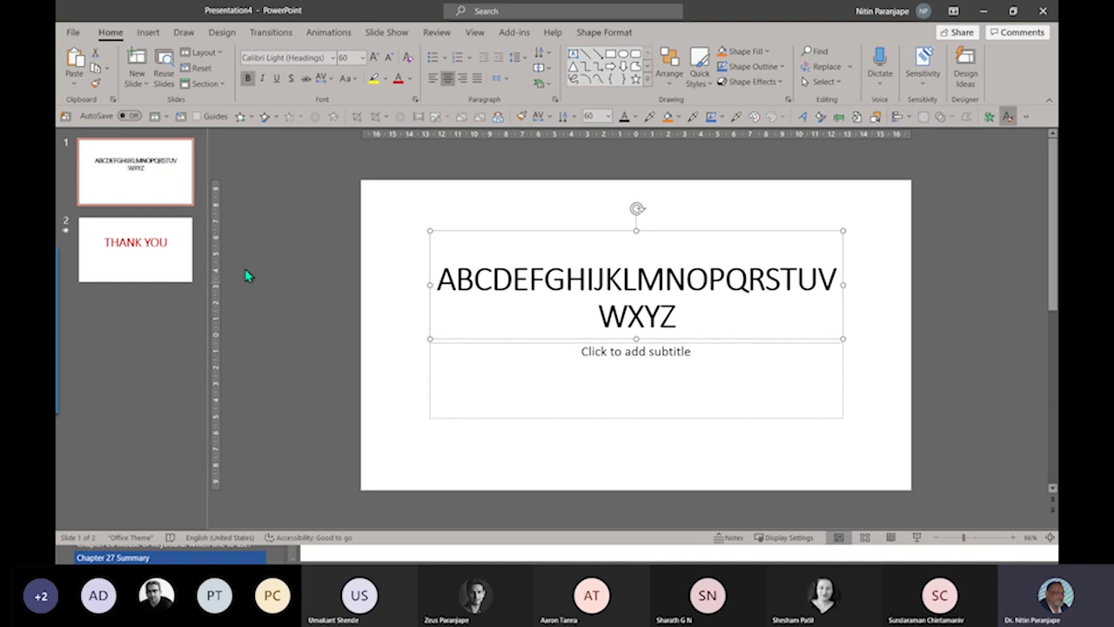
click(410, 79)
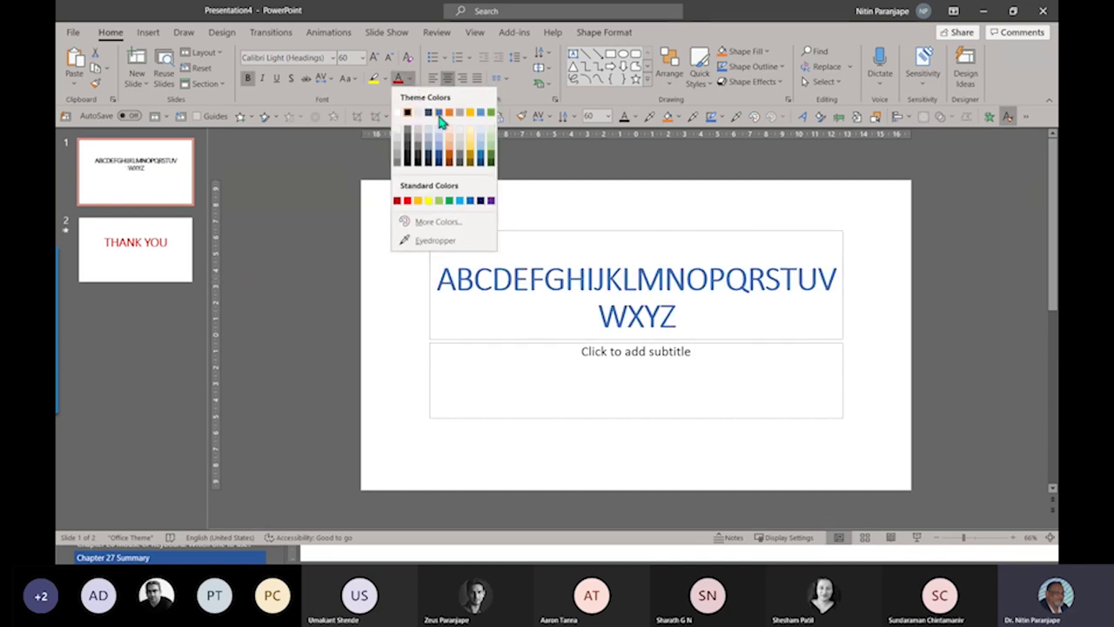
click(442, 120)
Play the slide show from slide 1 through to slide 2 to check the character morph, and exit the show.
click(148, 245)
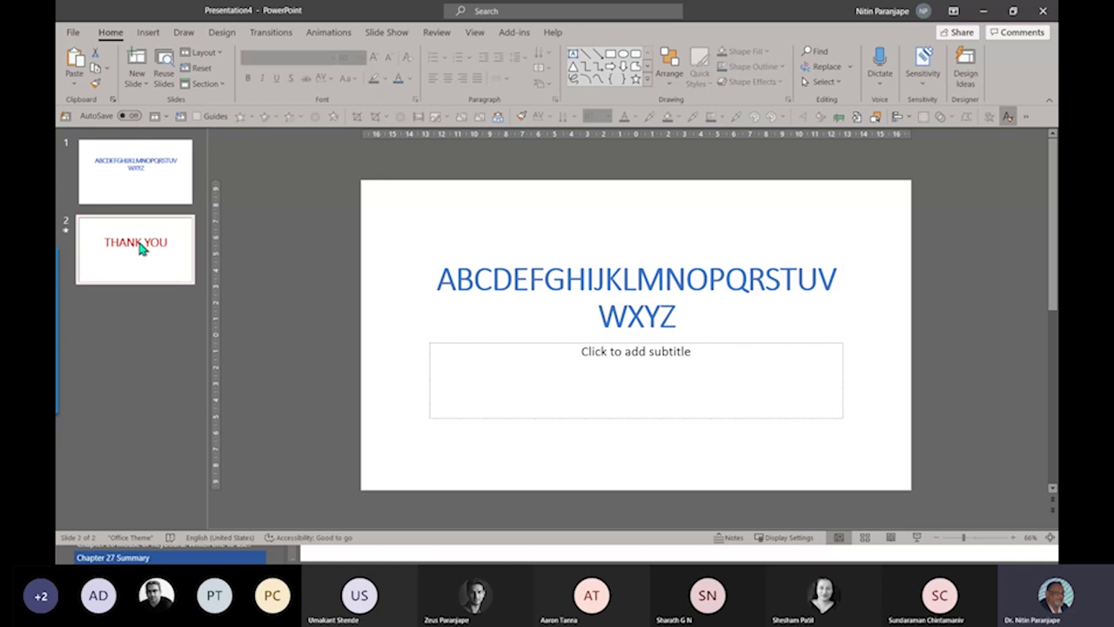
click(145, 173)
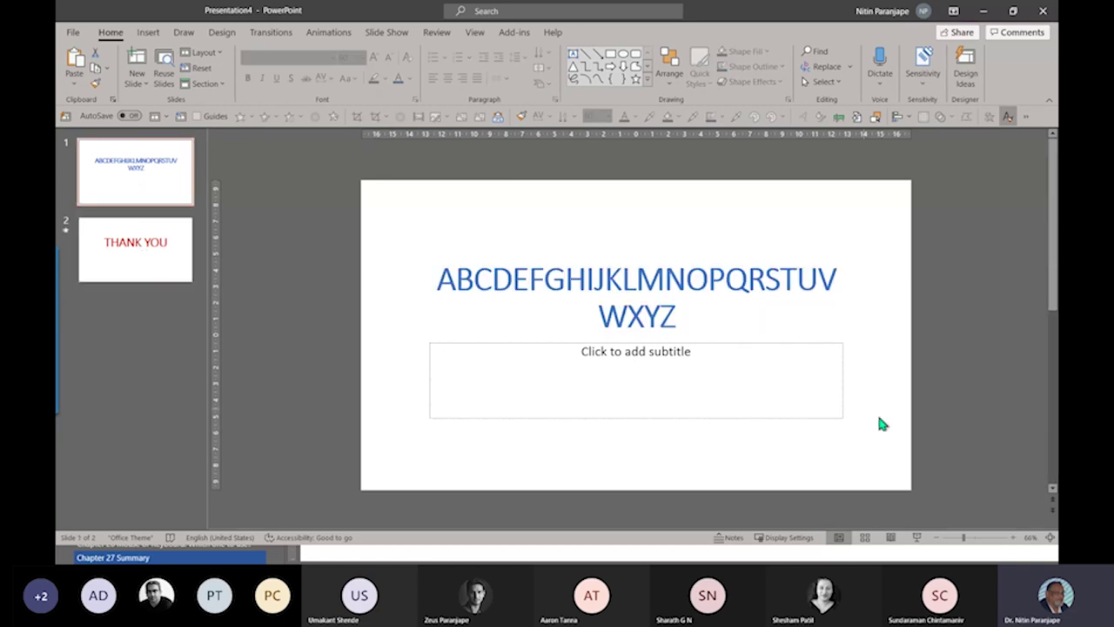
click(915, 537)
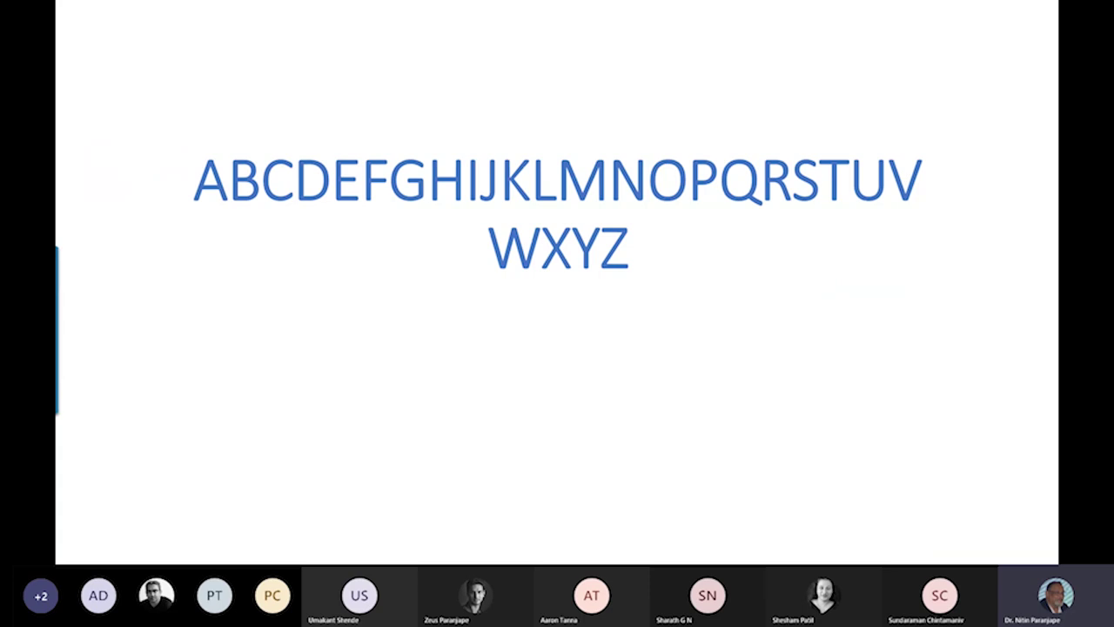
key(Right)
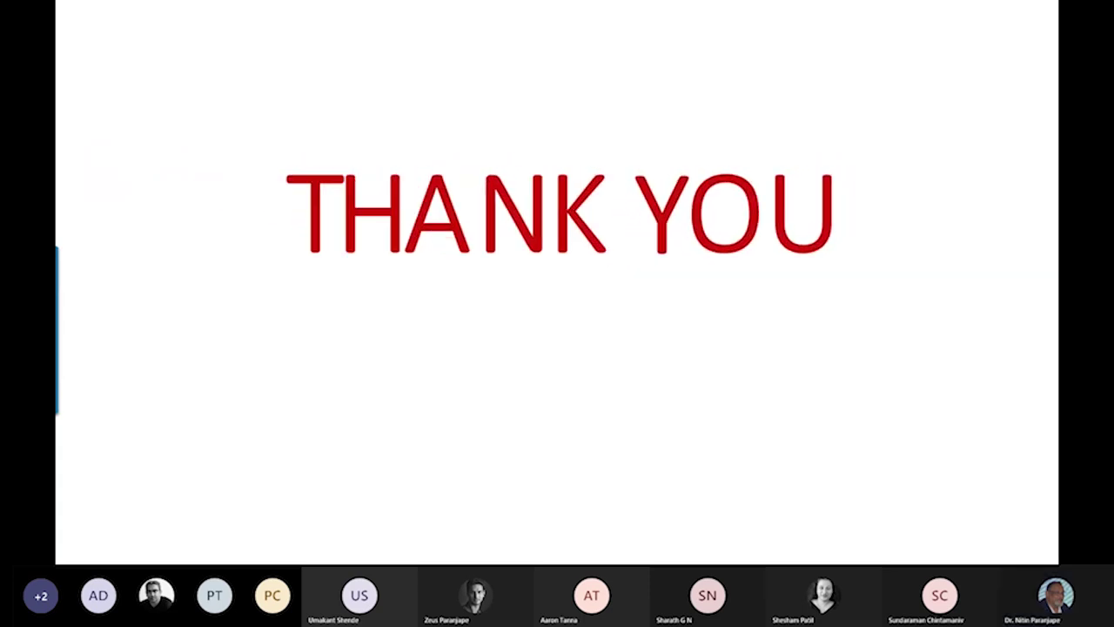
key(Escape)
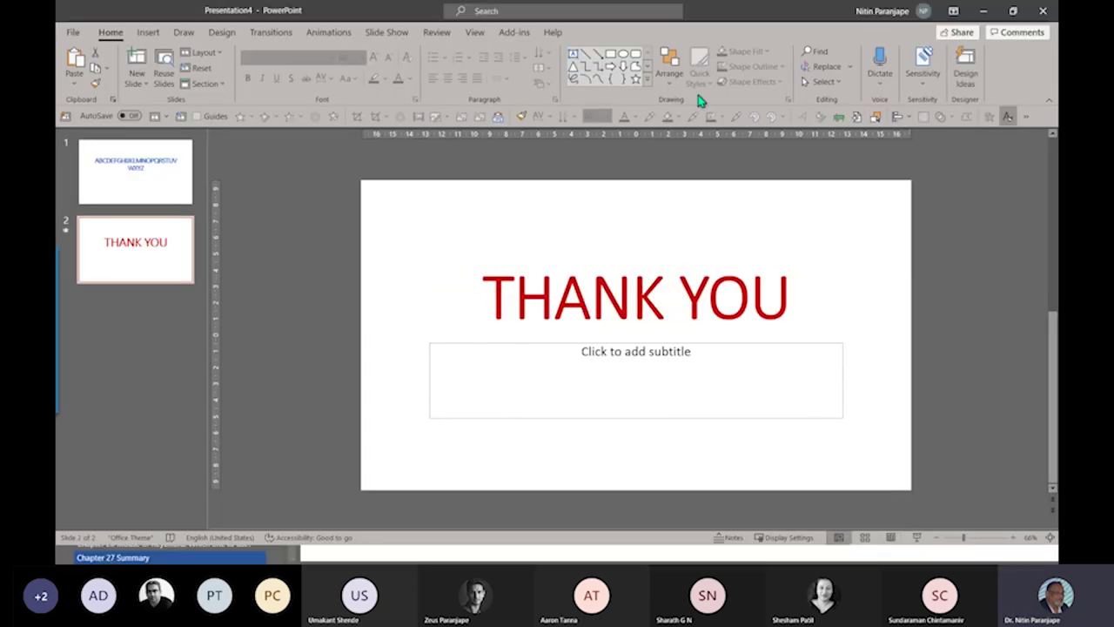
Set the duration of slide 2's Morph transition to 5 seconds.
click(310, 40)
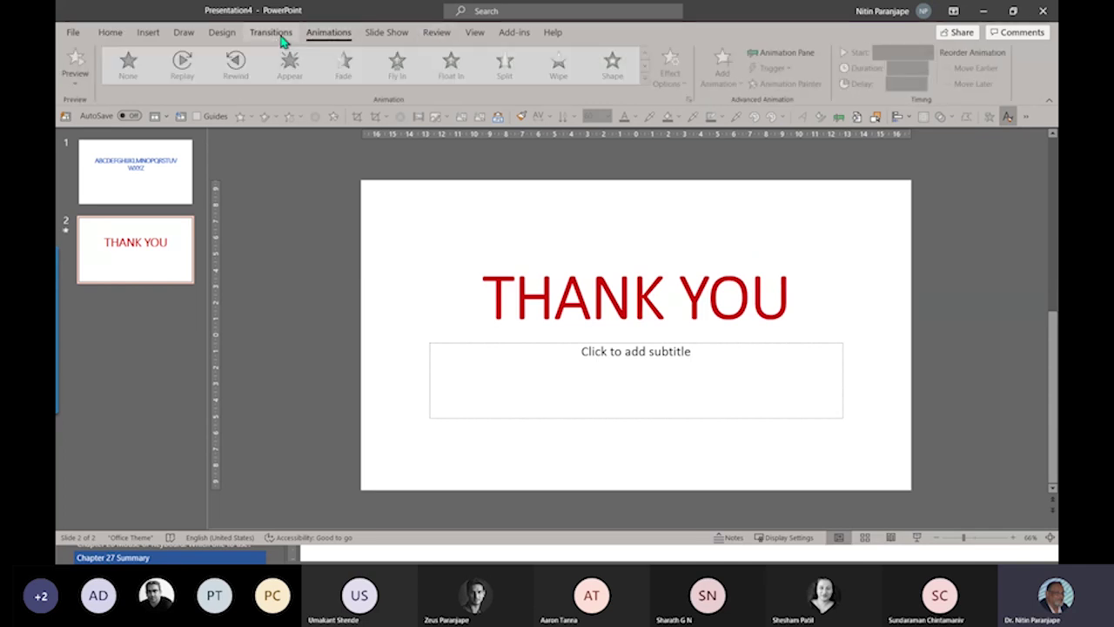
click(272, 32)
click(894, 68)
click(894, 66)
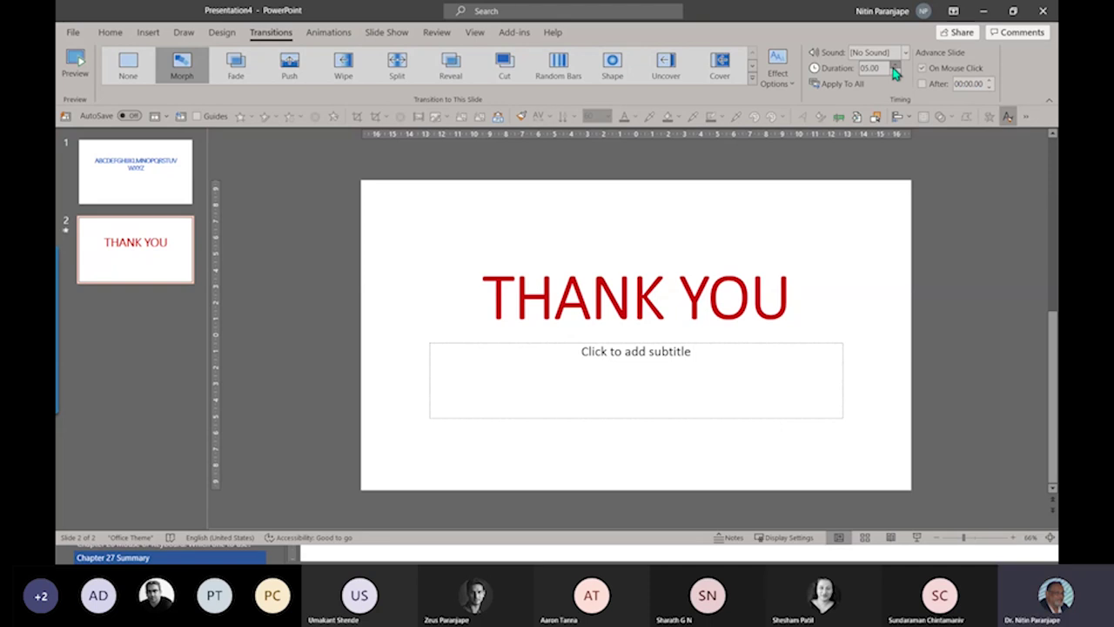
Replay the slide show from slide 1 to view the slower morph into THANK YOU, and return to editing.
click(171, 191)
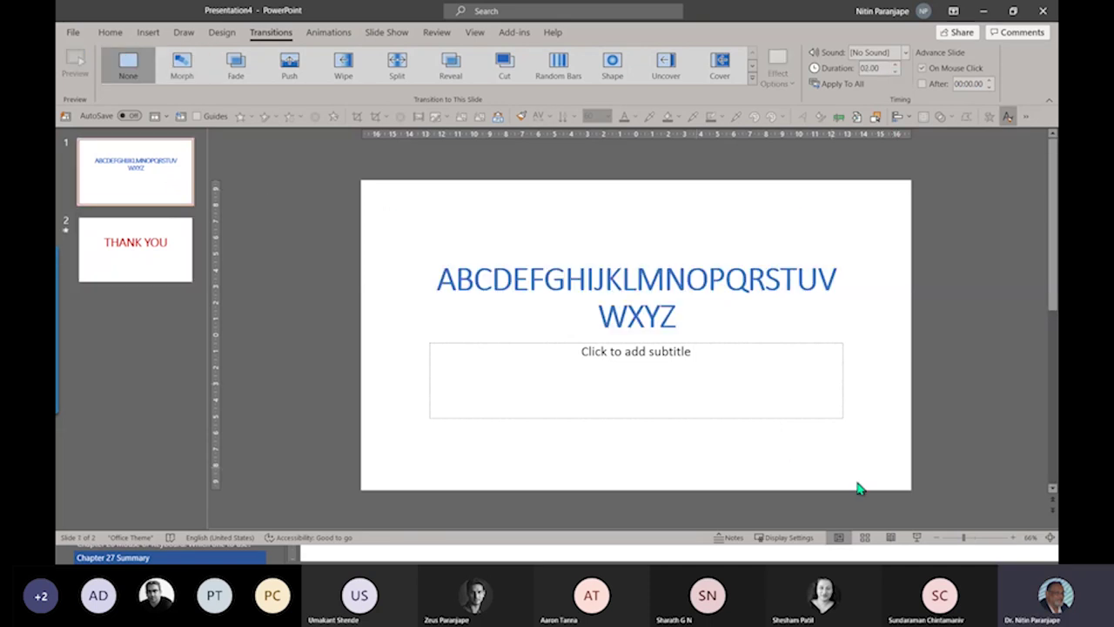
click(918, 537)
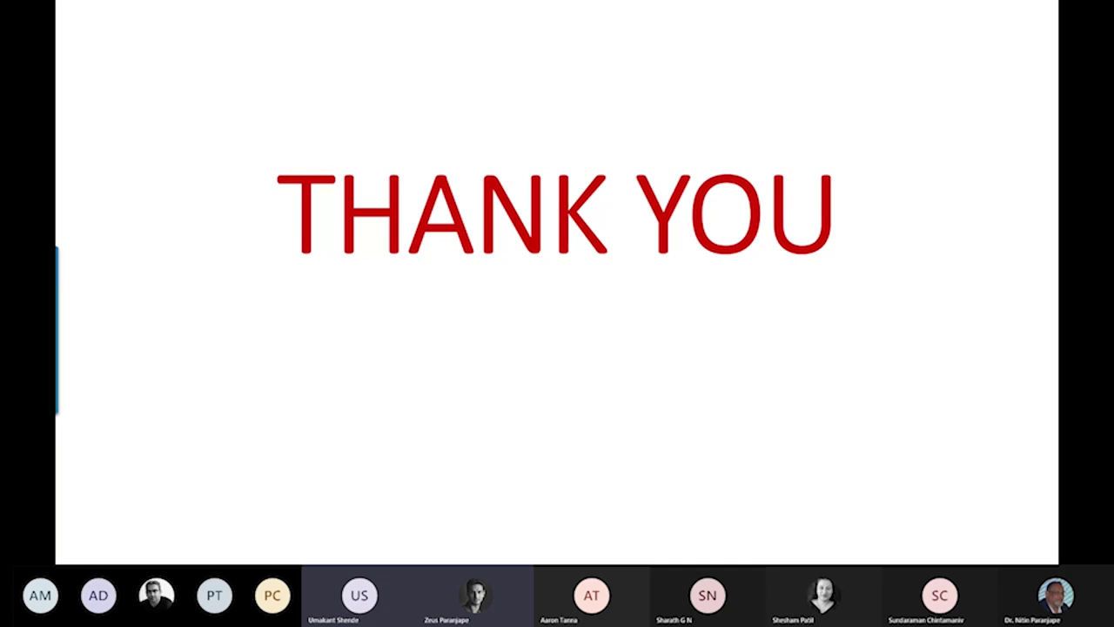
key(Escape)
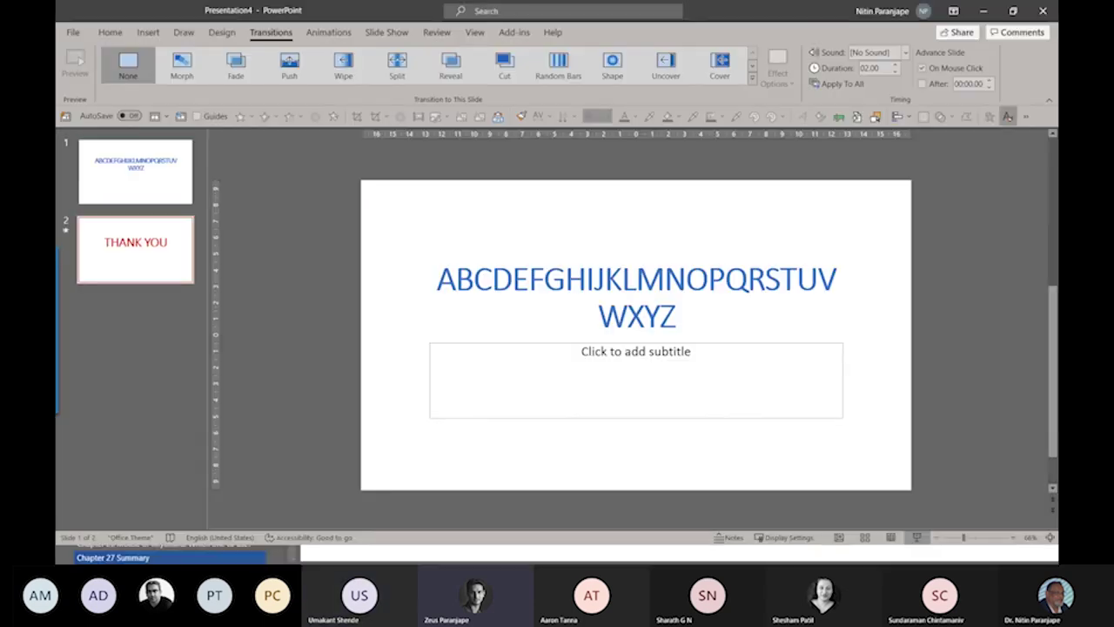